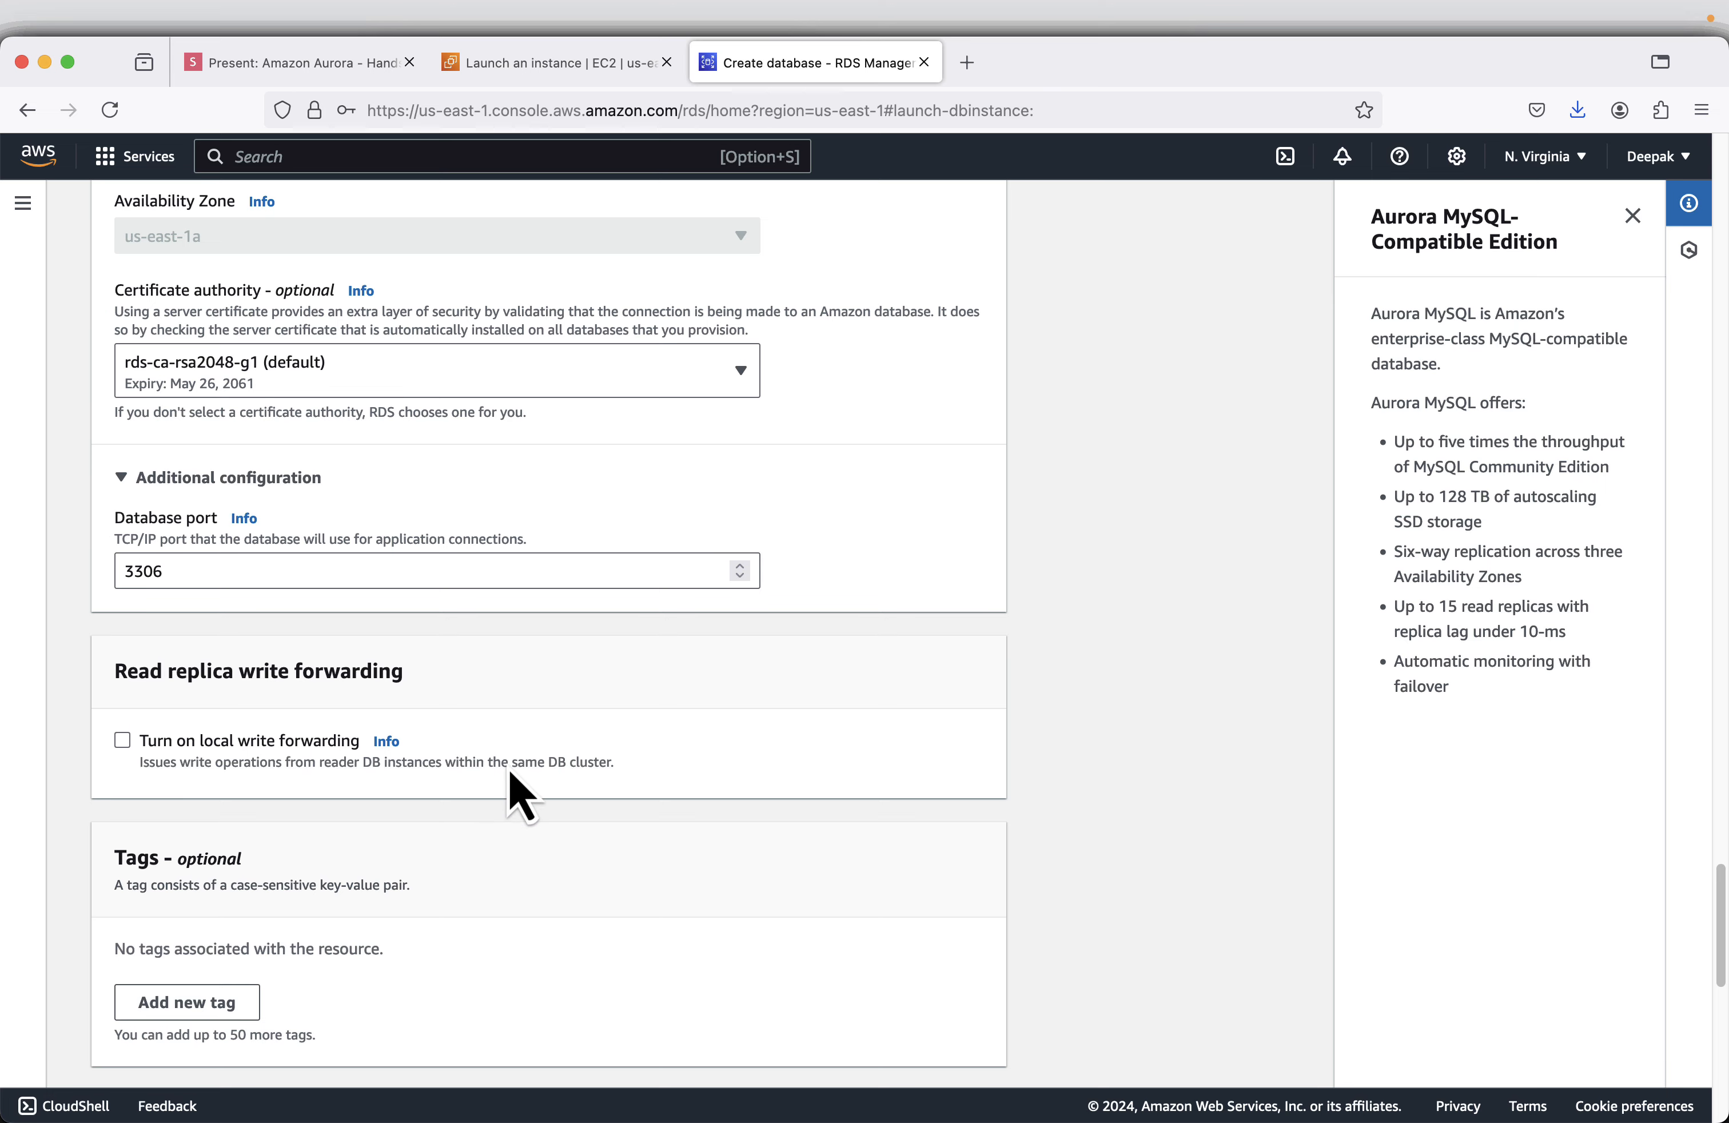
- Turn off Enhanced Monitoring in the Monitoring section of the database creation form
scroll(503, 795, down, 4)
scroll(525, 656, down, 2)
scroll(590, 704, down, 2)
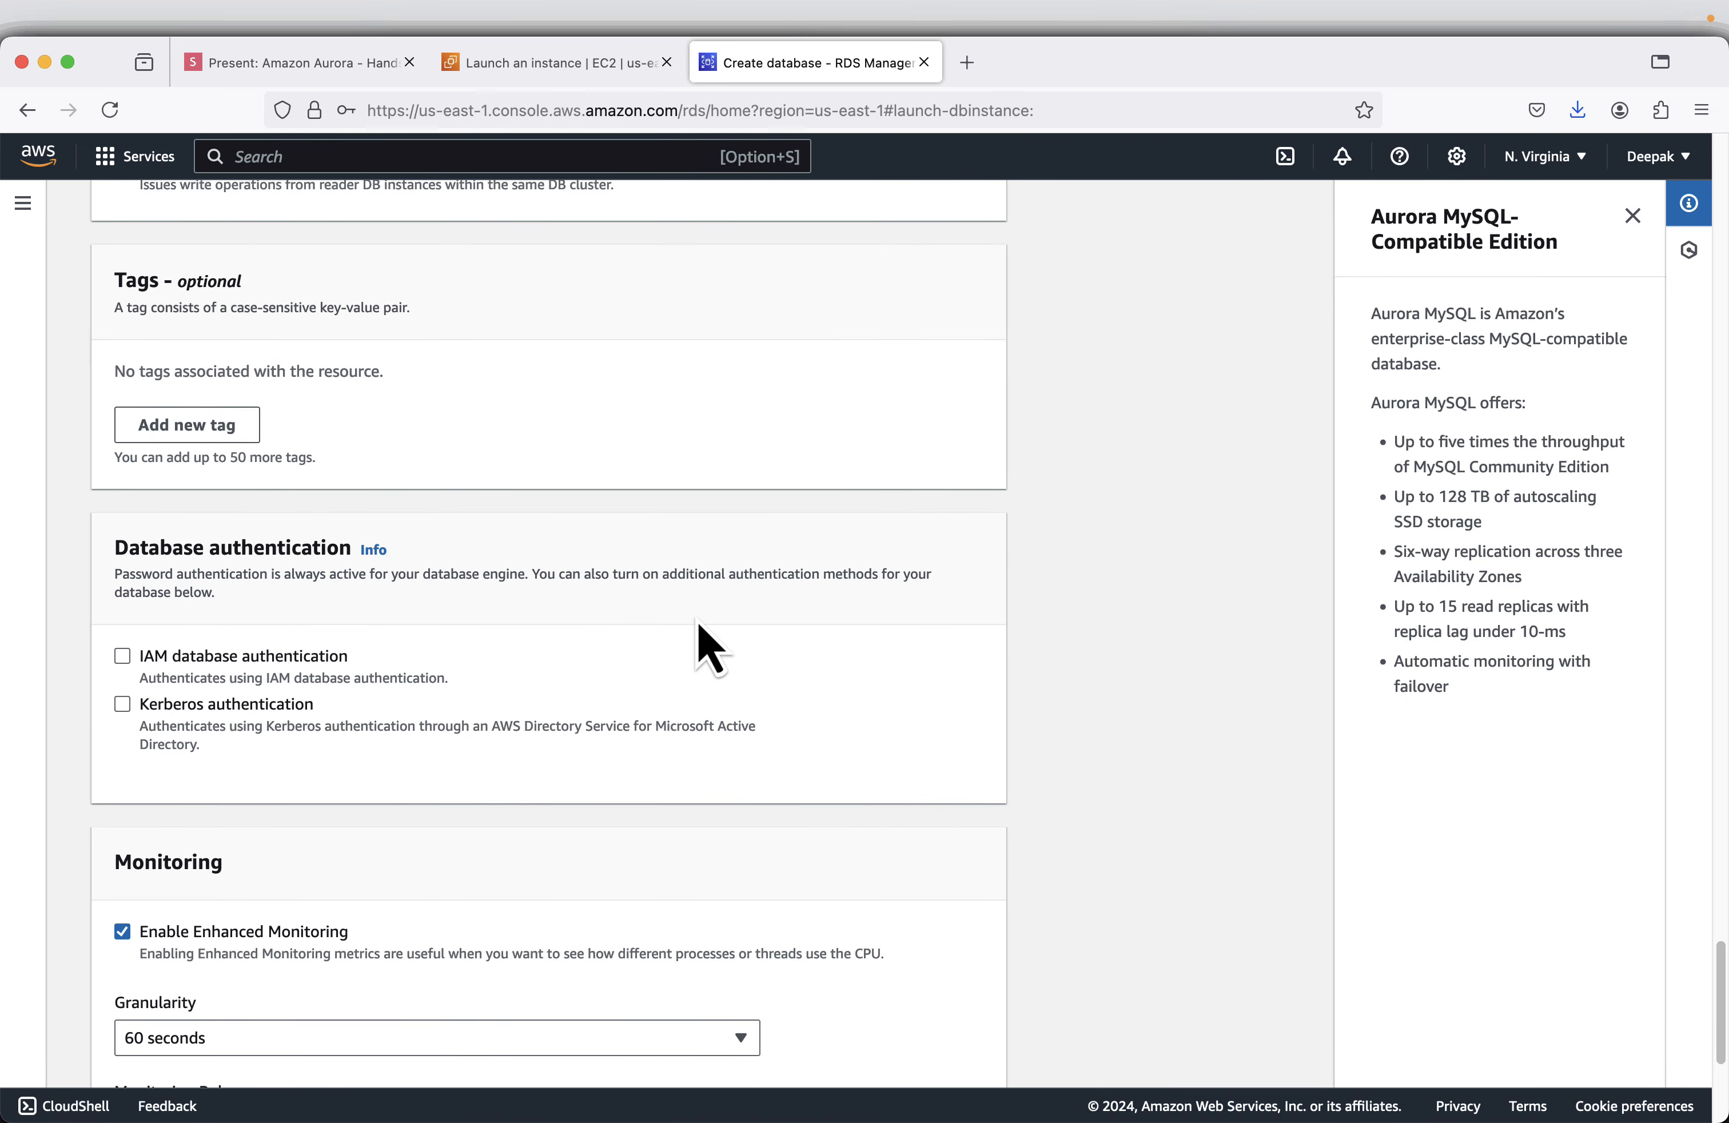
scroll(706, 642, down, 3)
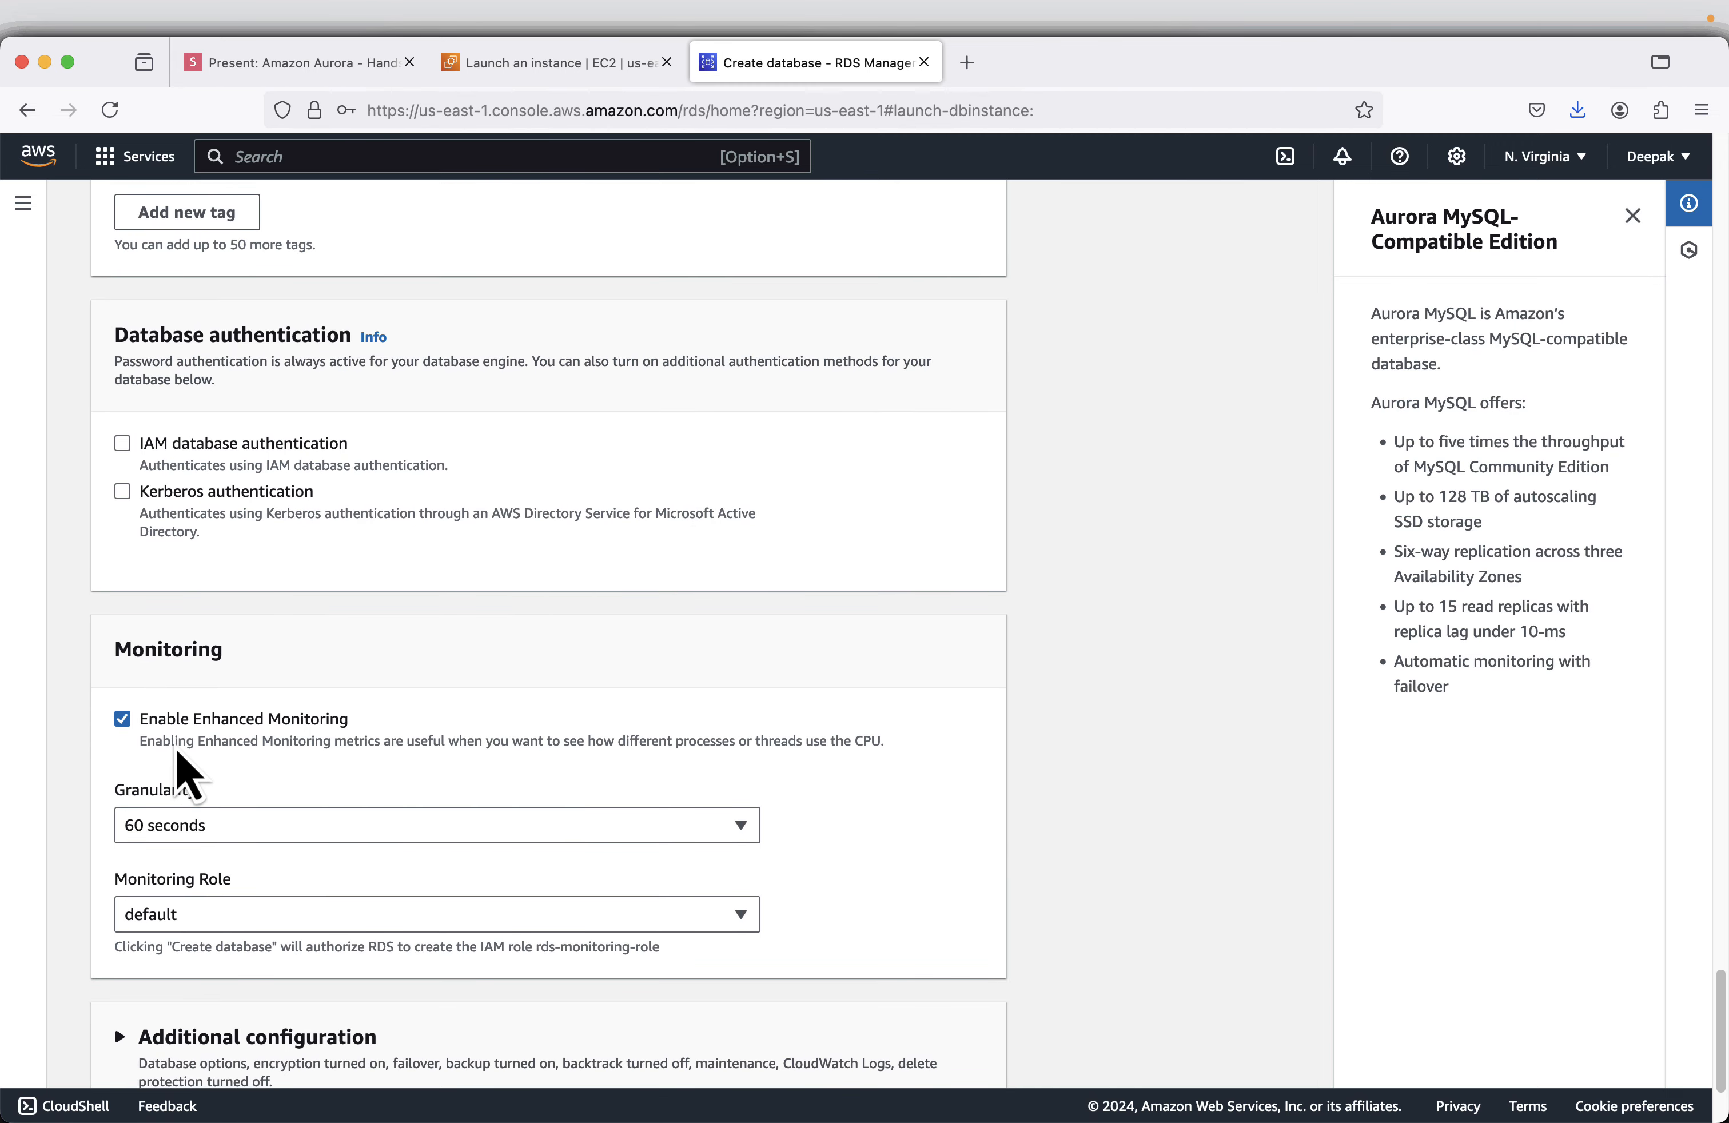
click(166, 723)
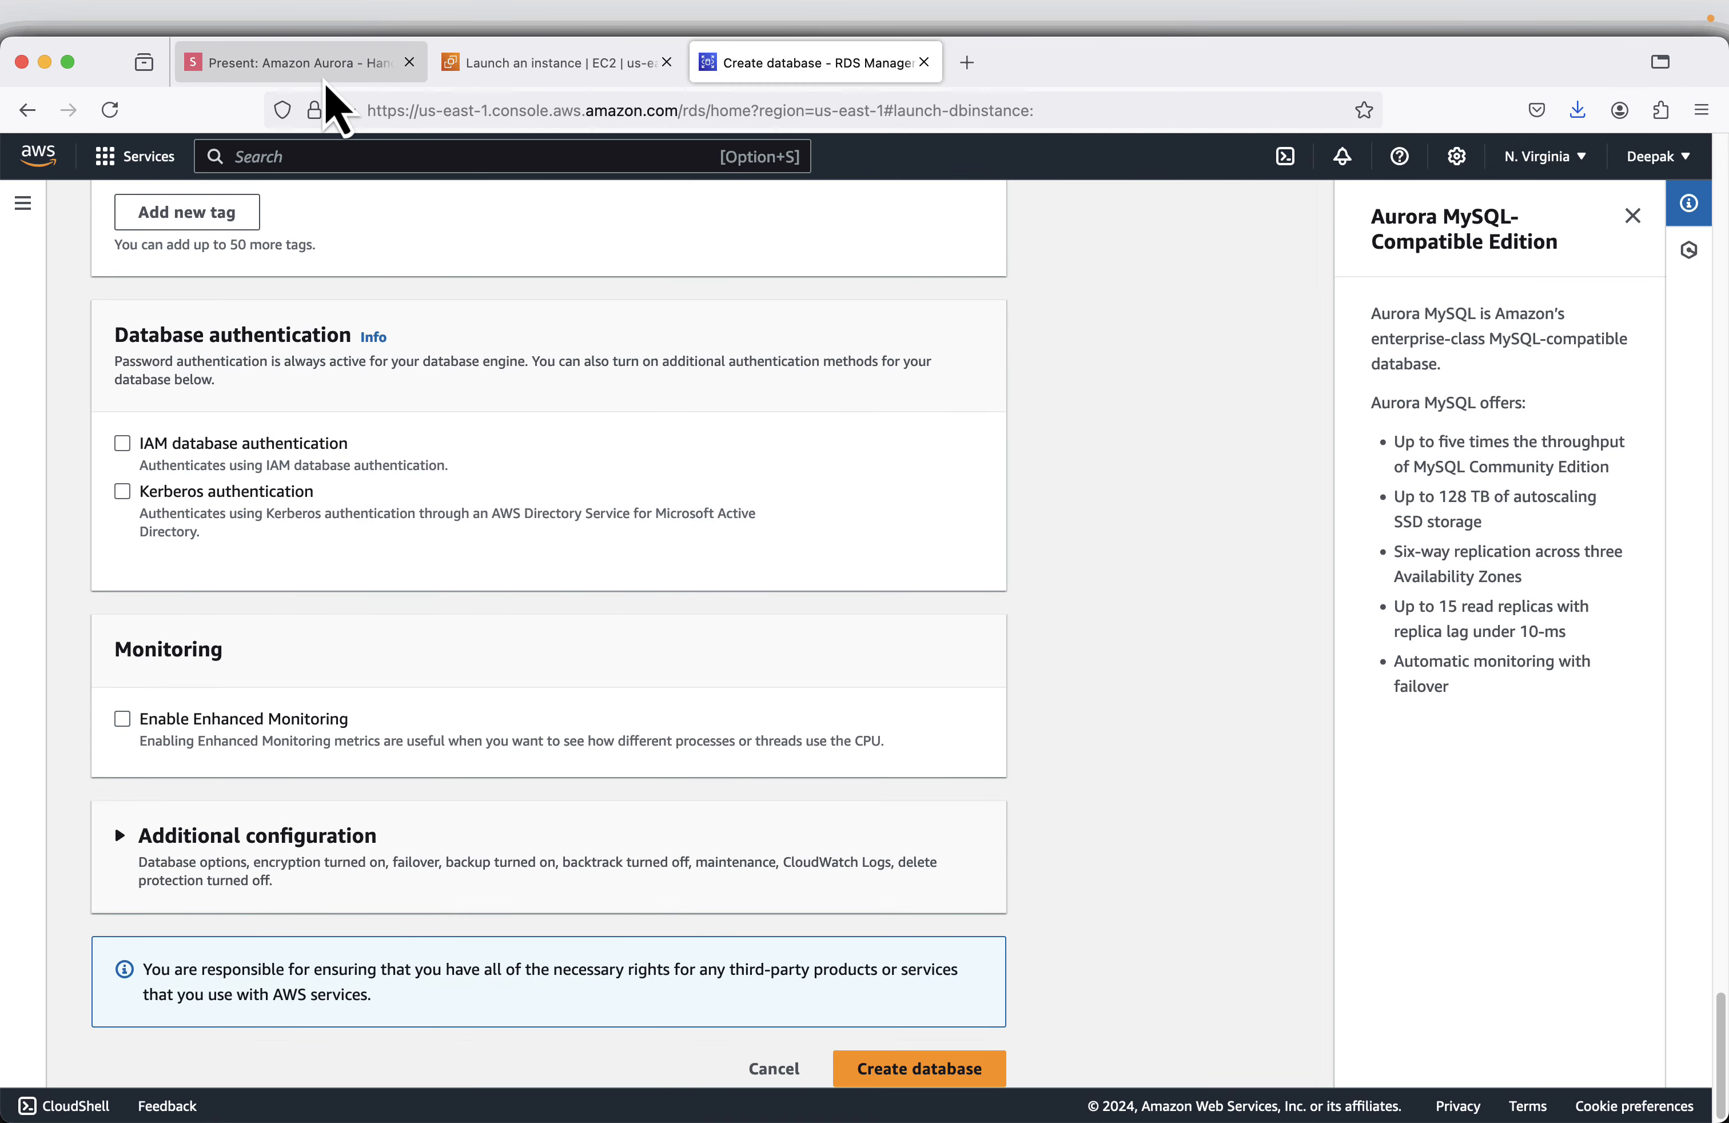
- Switch to the slide deck, advance to the Database Name slide, and return to the RDS database form
click(334, 69)
key(Right)
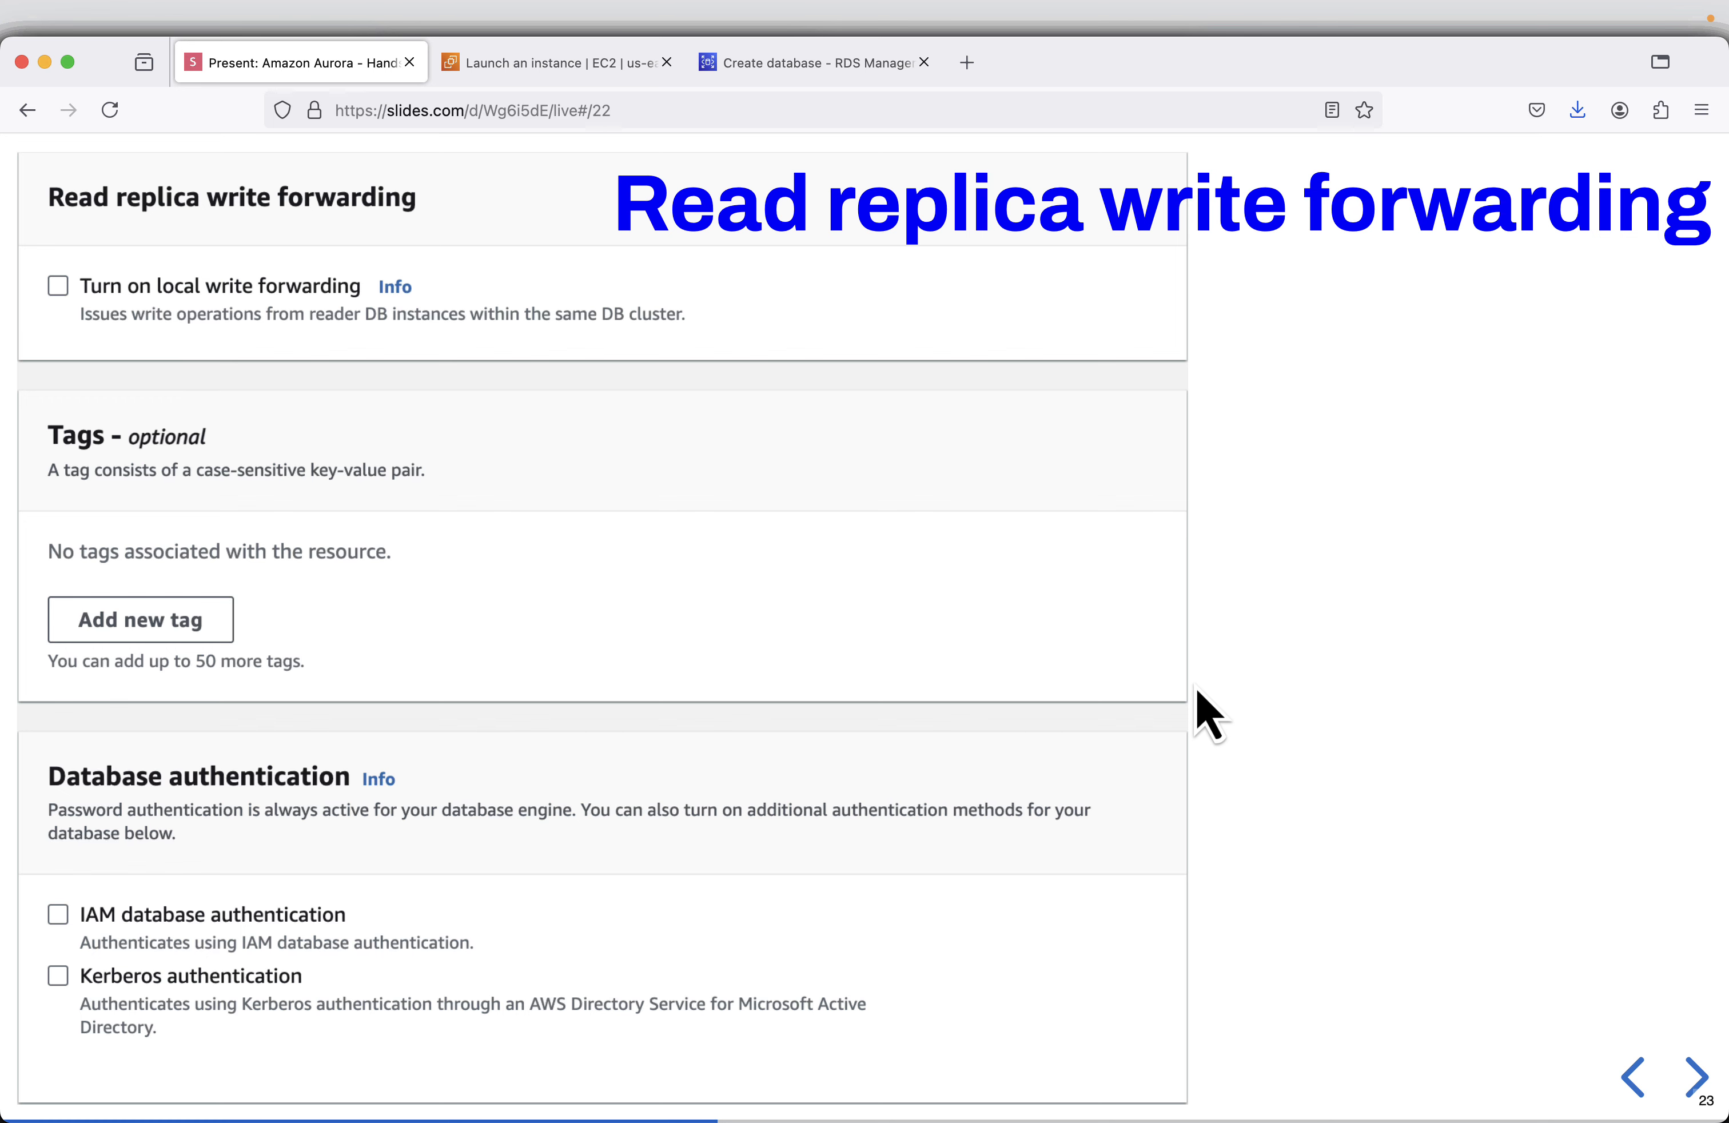
key(Right)
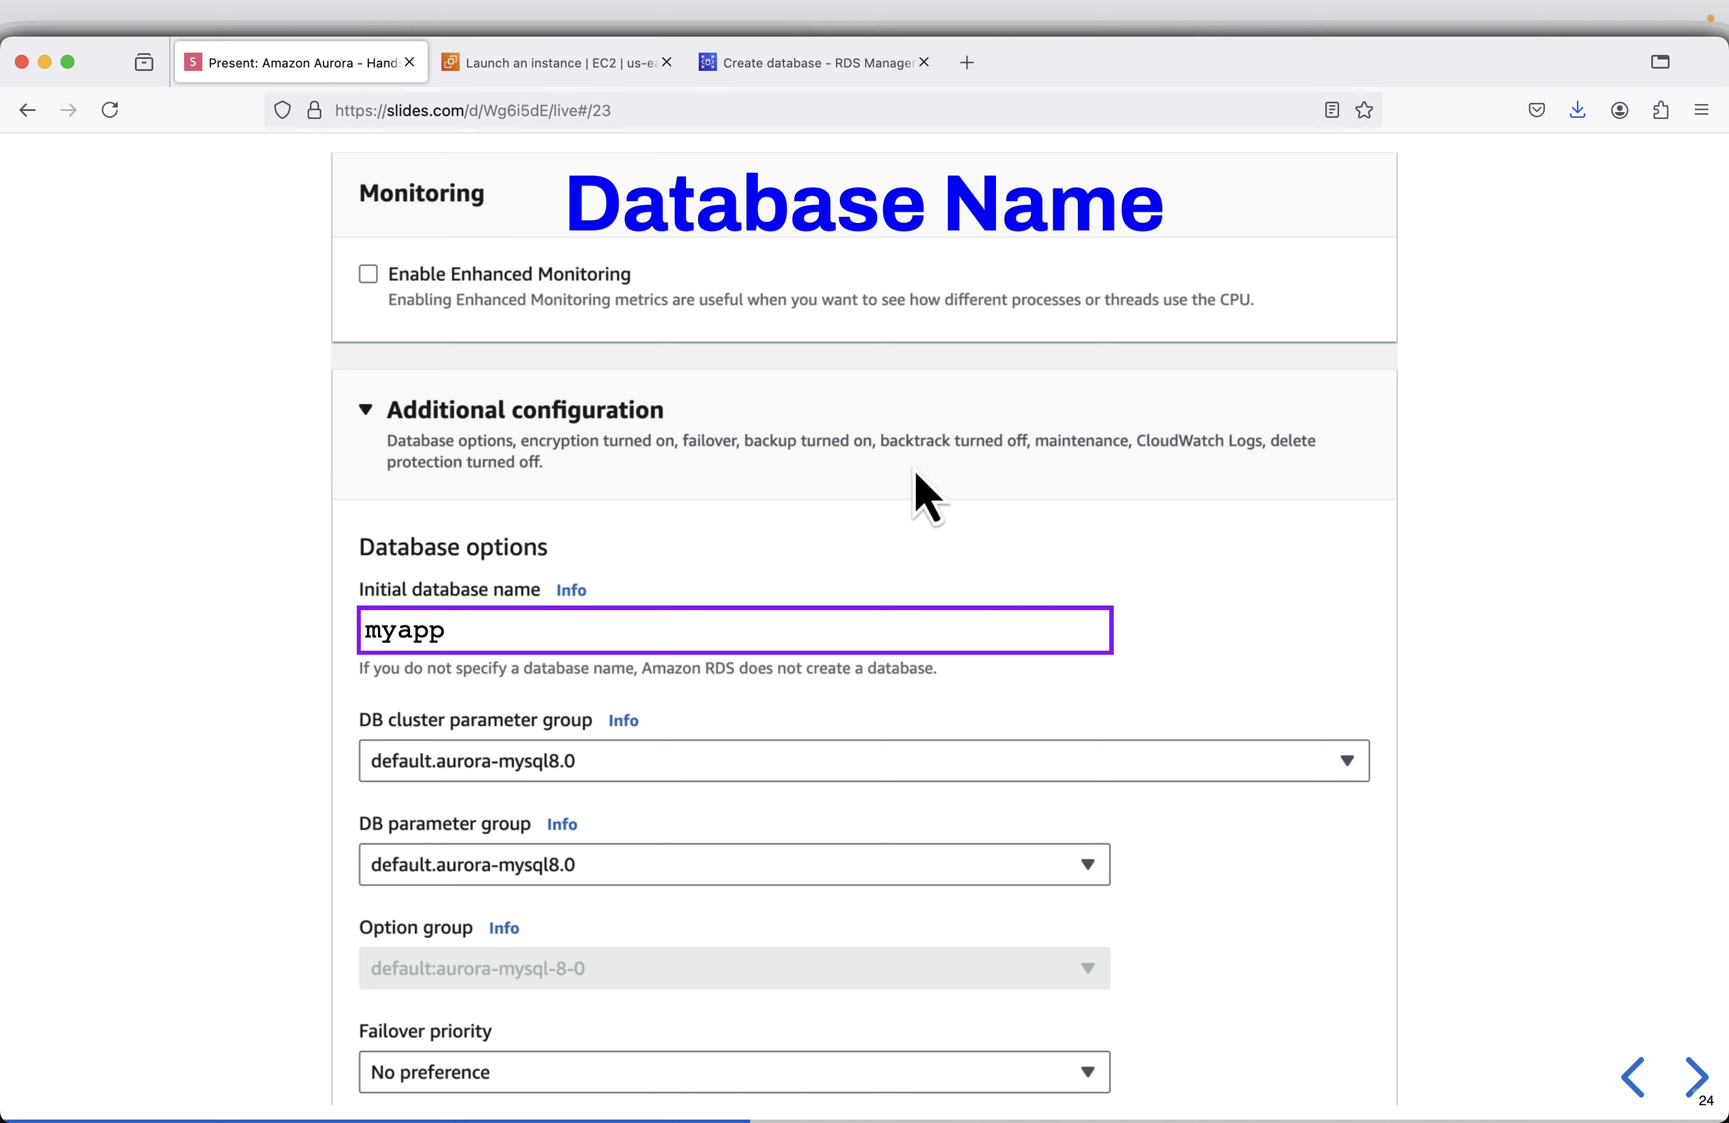
click(762, 64)
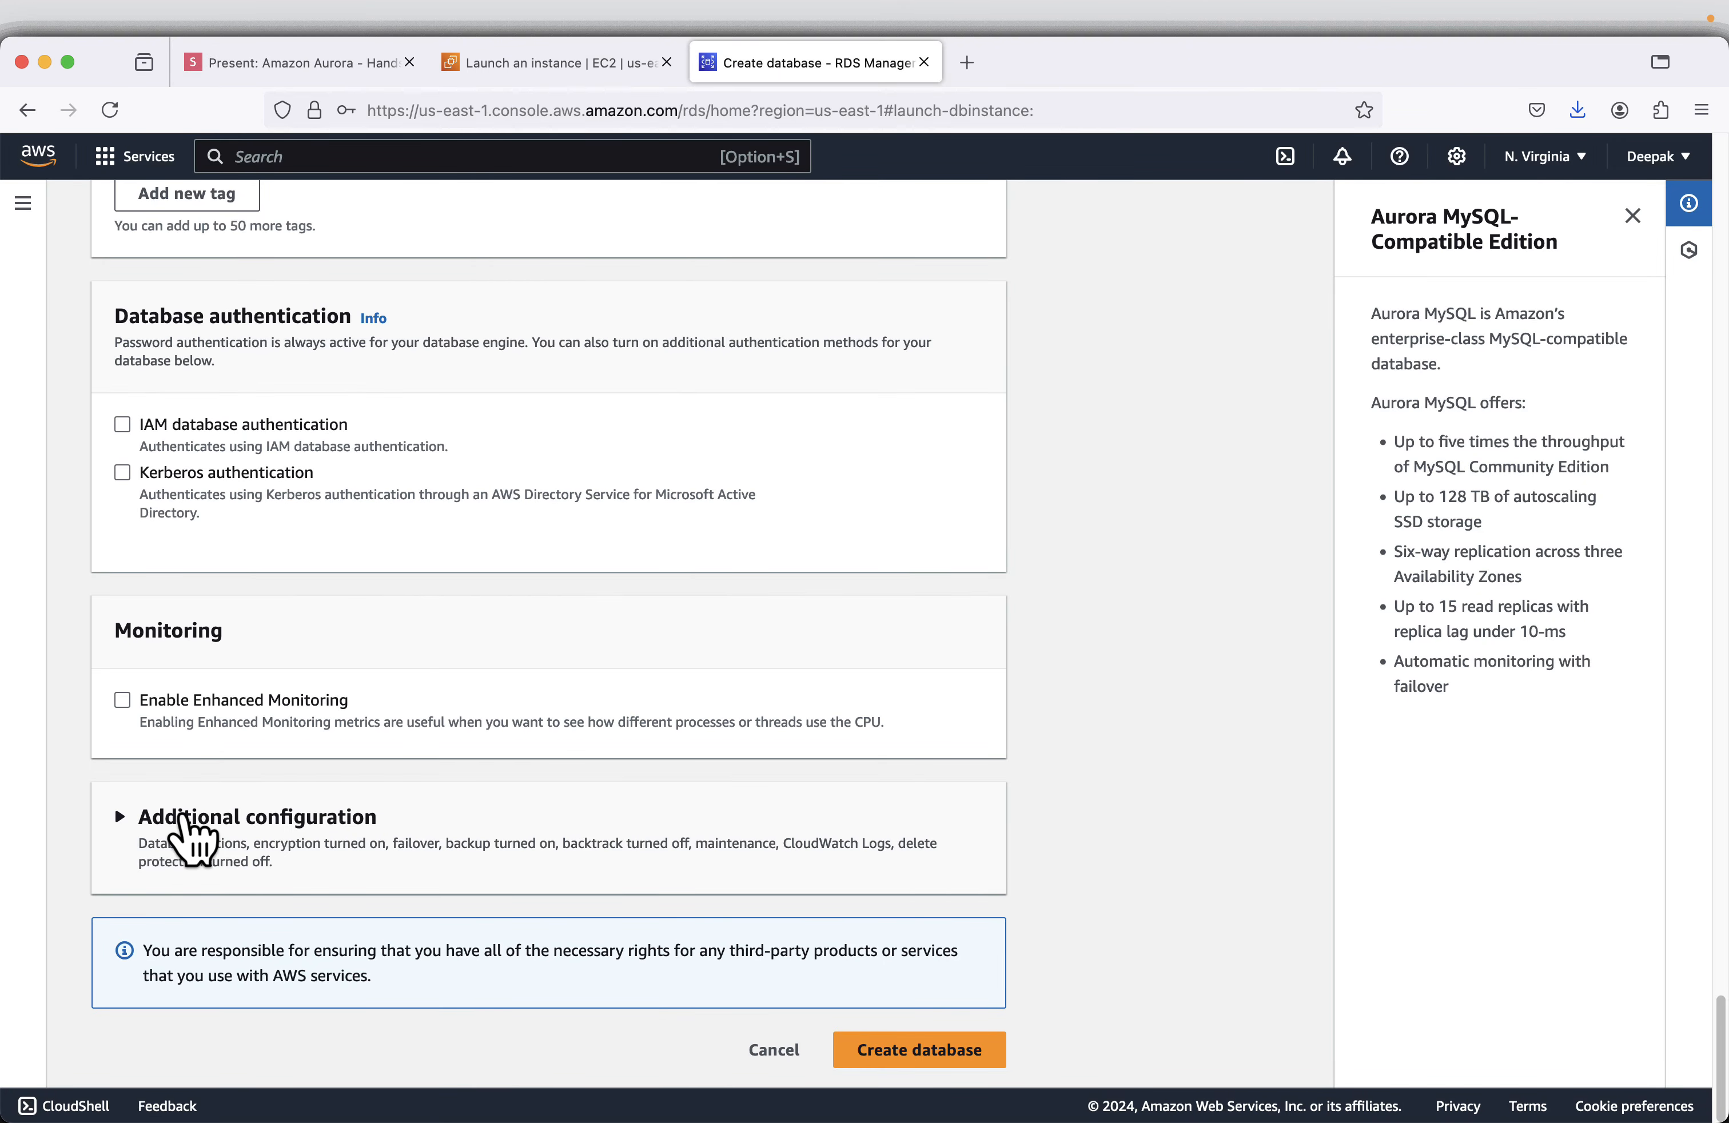
- Expand the additional configuration and set the initial database name to myapp
click(122, 818)
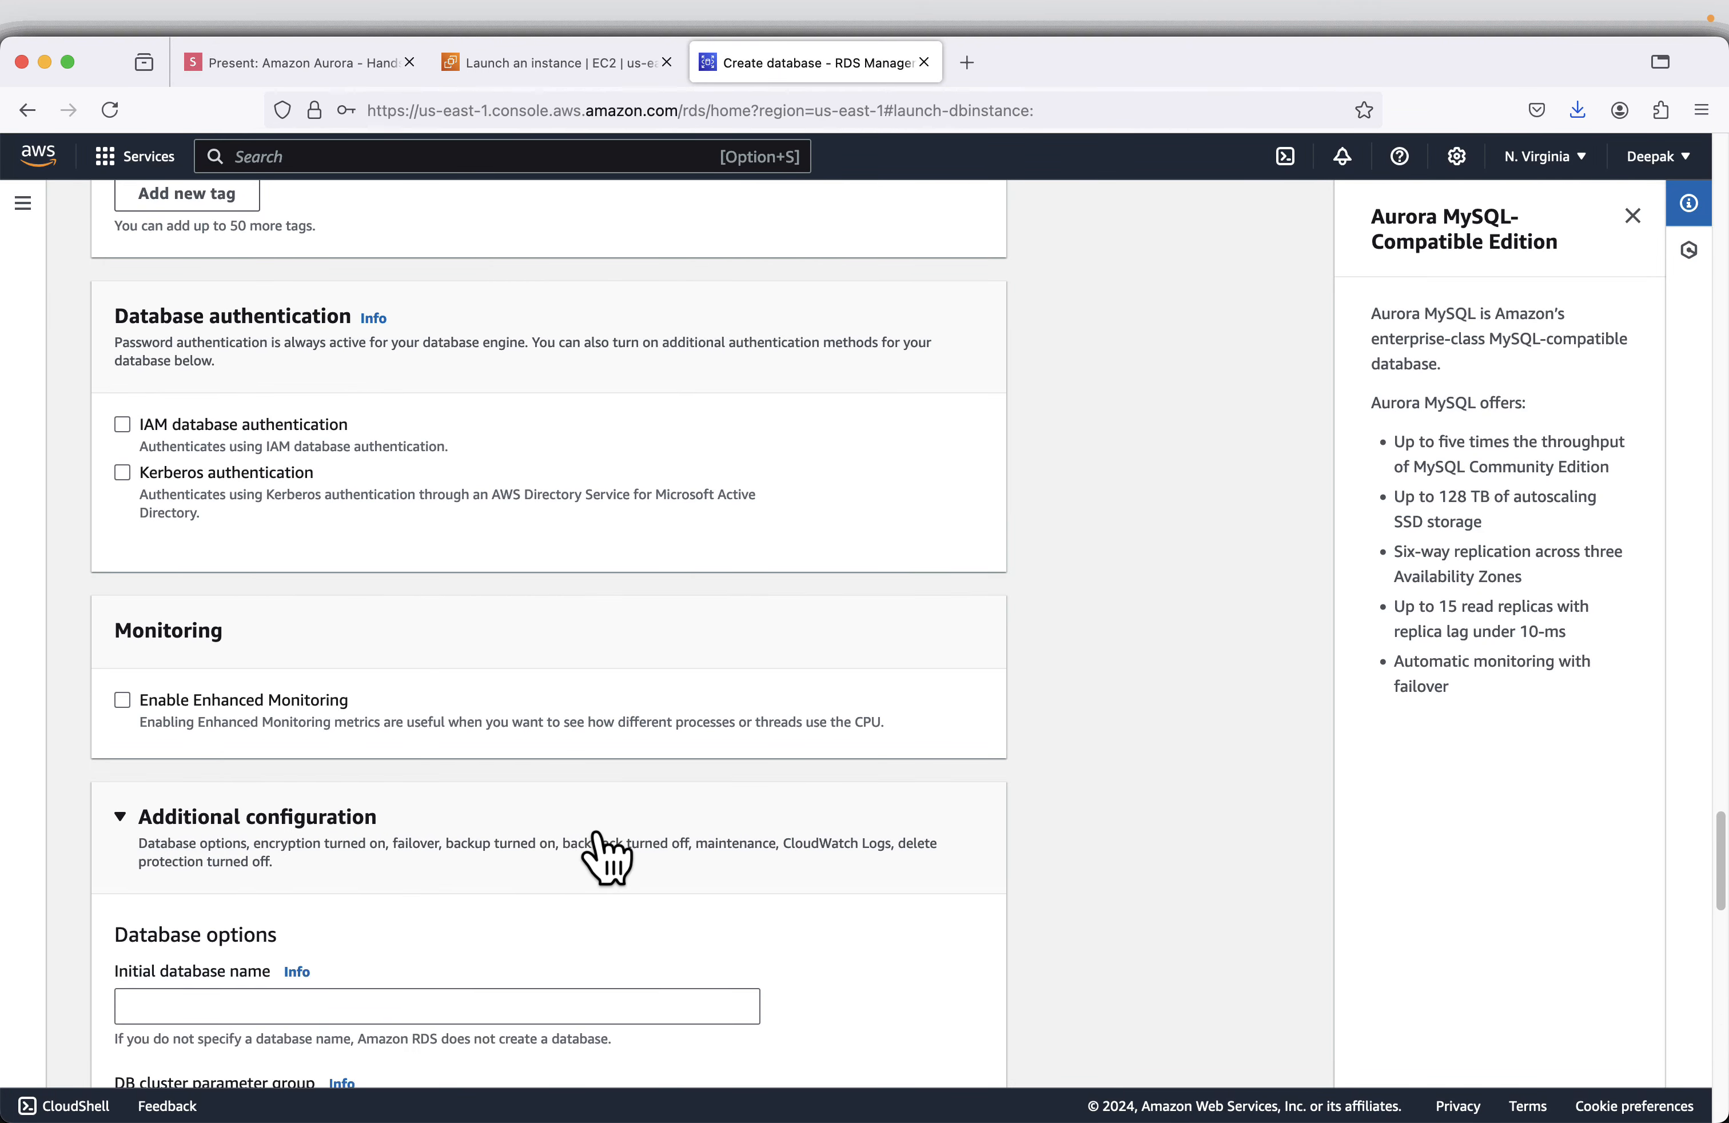
scroll(108, 962, down, 1)
right_click(170, 969)
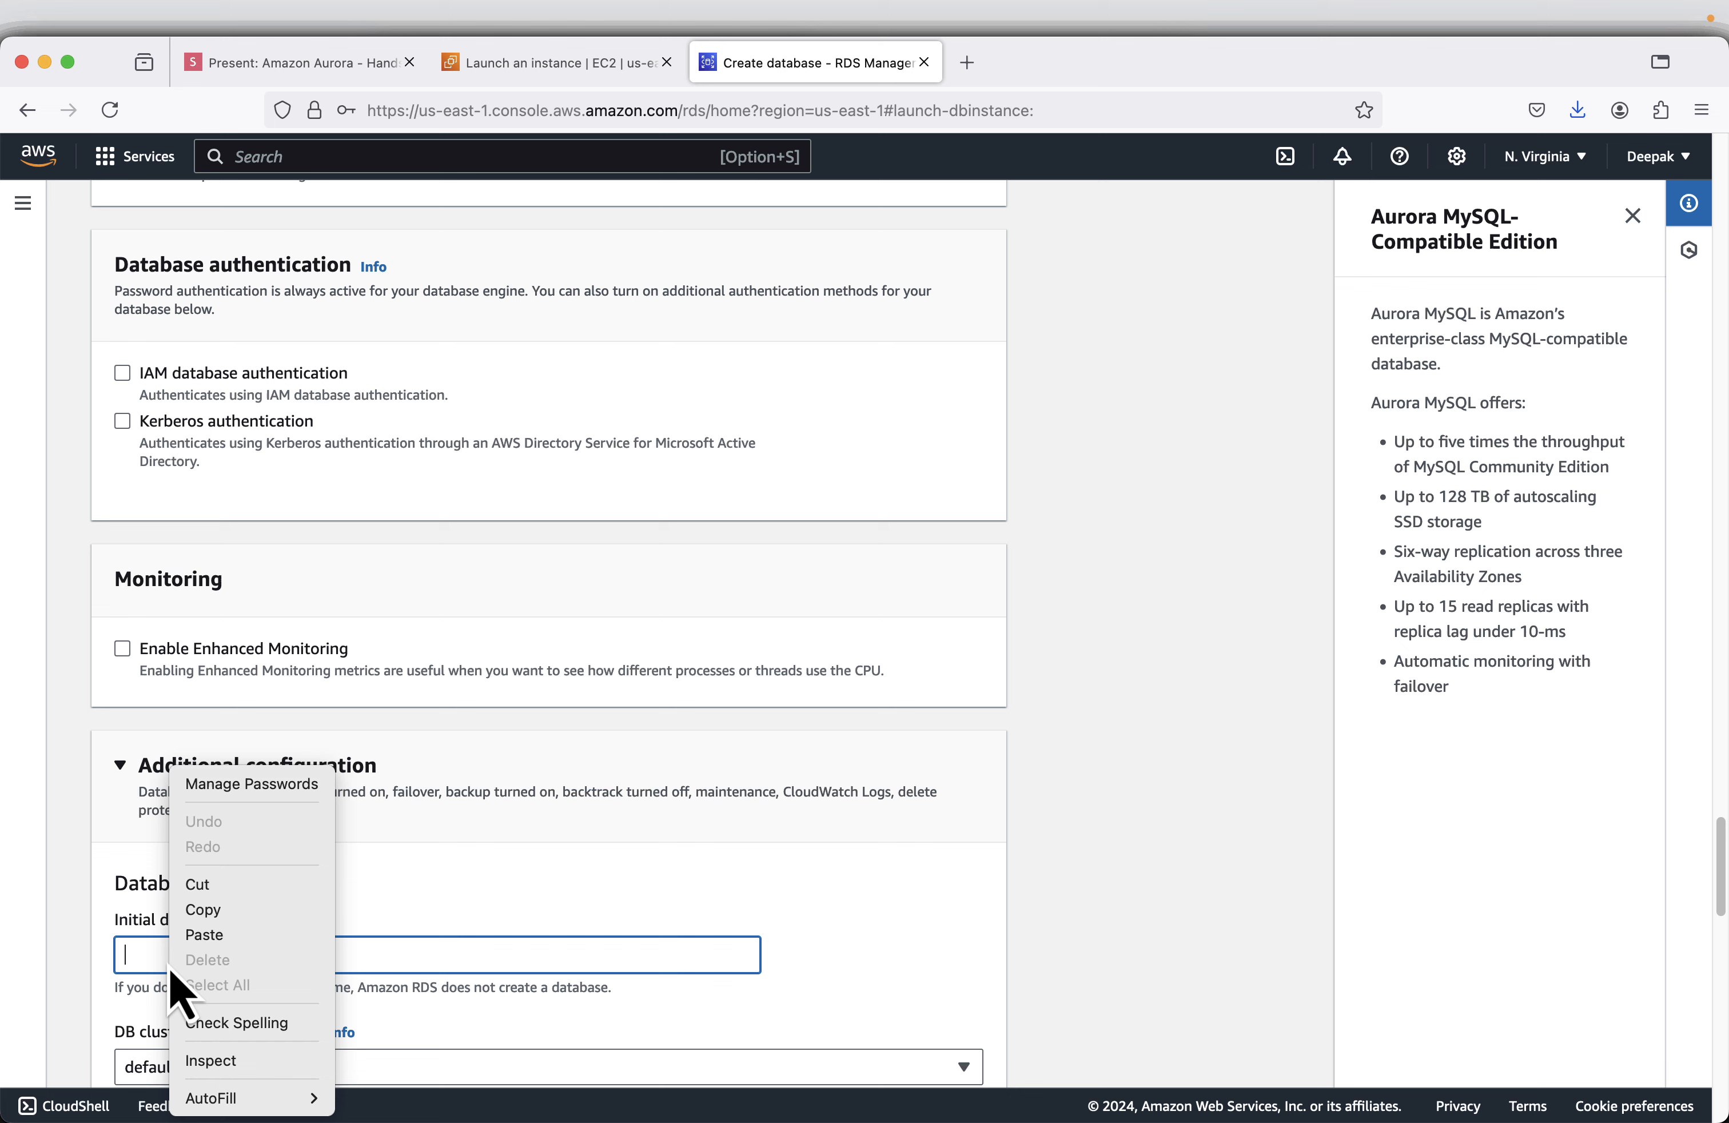
click(233, 935)
- Review the remaining parameter group, backup, encryption, backtrack, log export, maintenance and deletion protection options
scroll(977, 912, down, 5)
scroll(983, 916, down, 3)
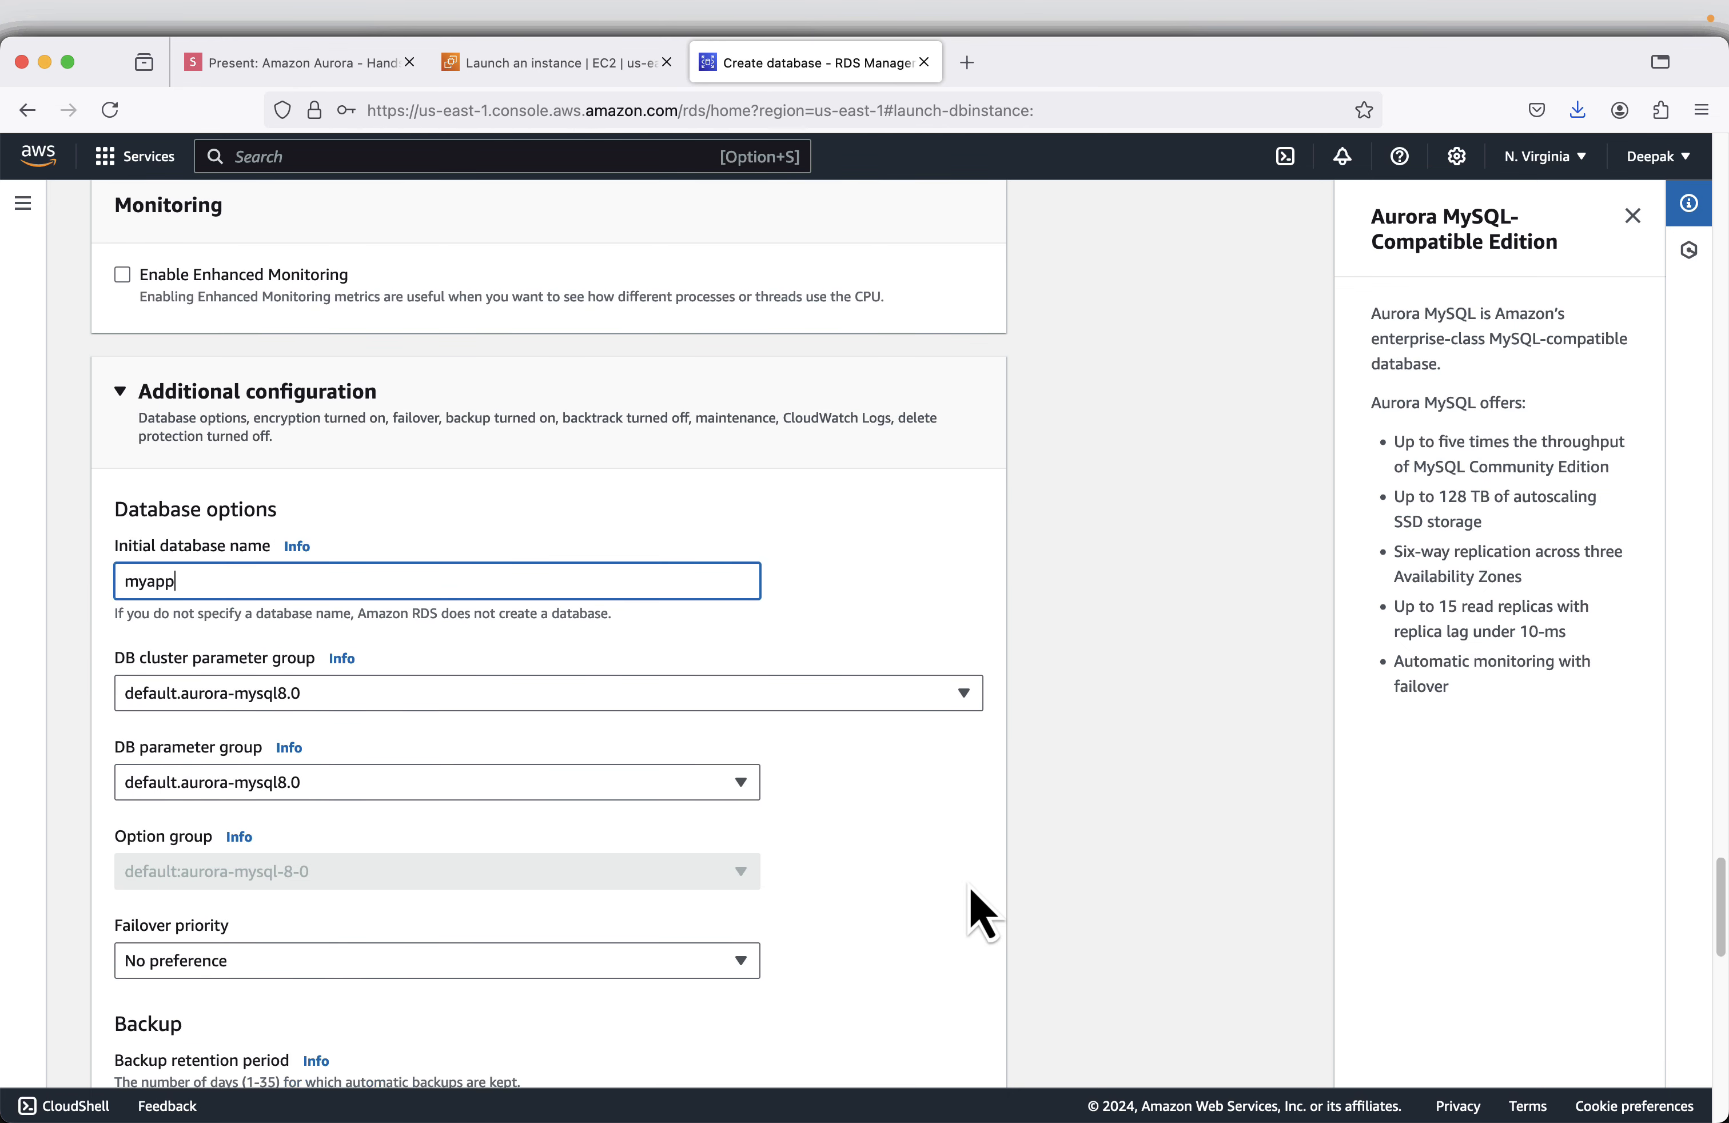
scroll(983, 916, down, 3)
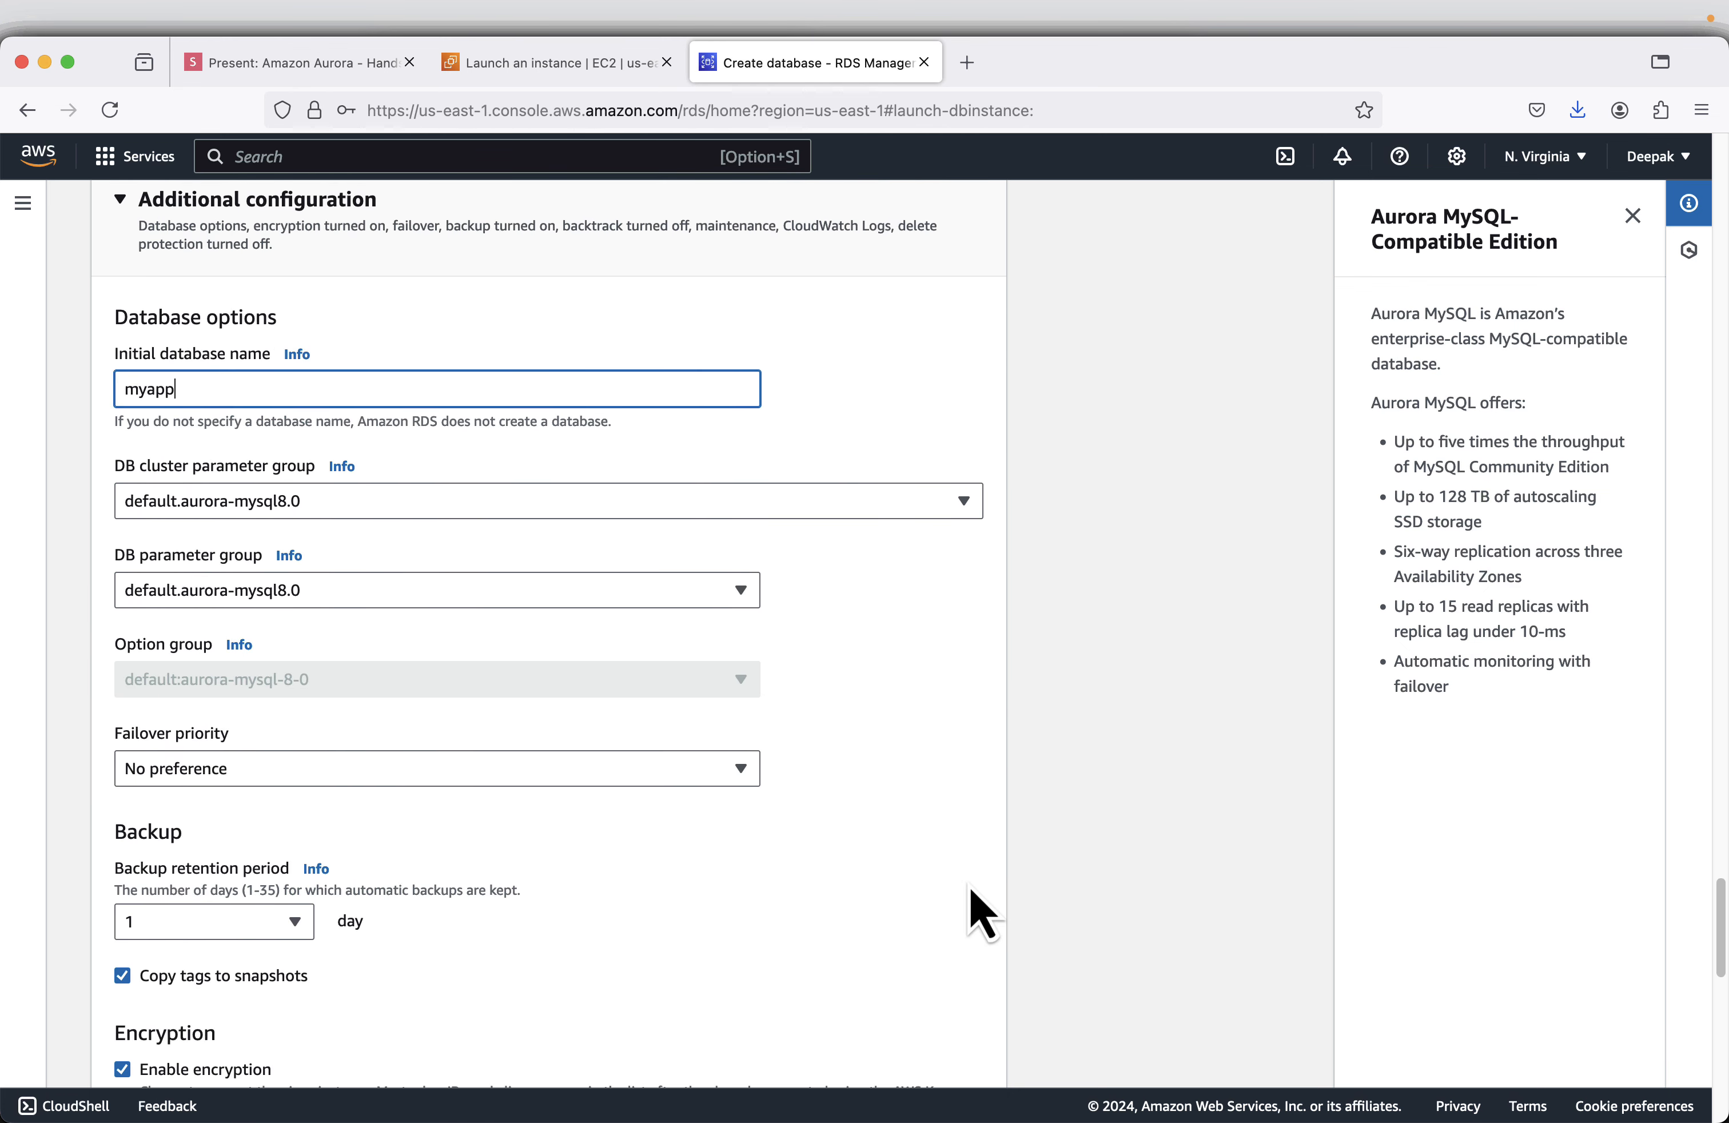
scroll(983, 916, down, 2)
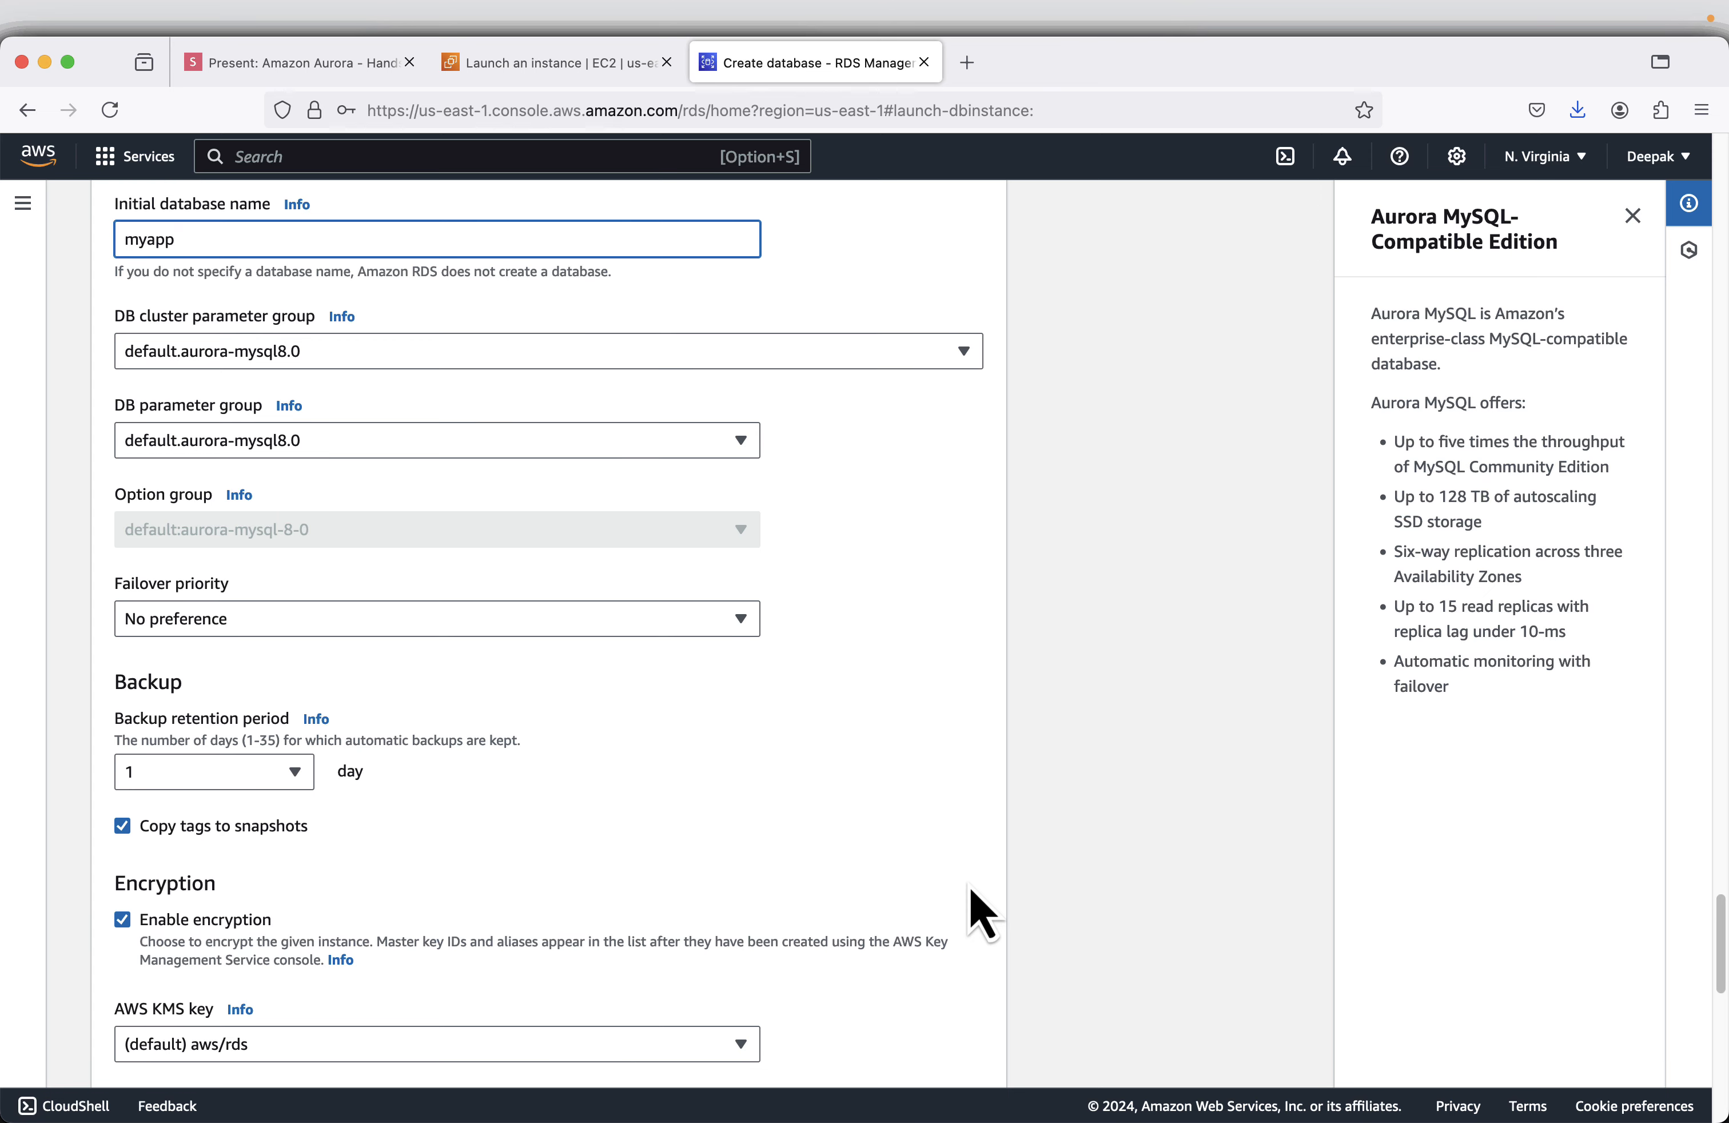
scroll(983, 916, down, 3)
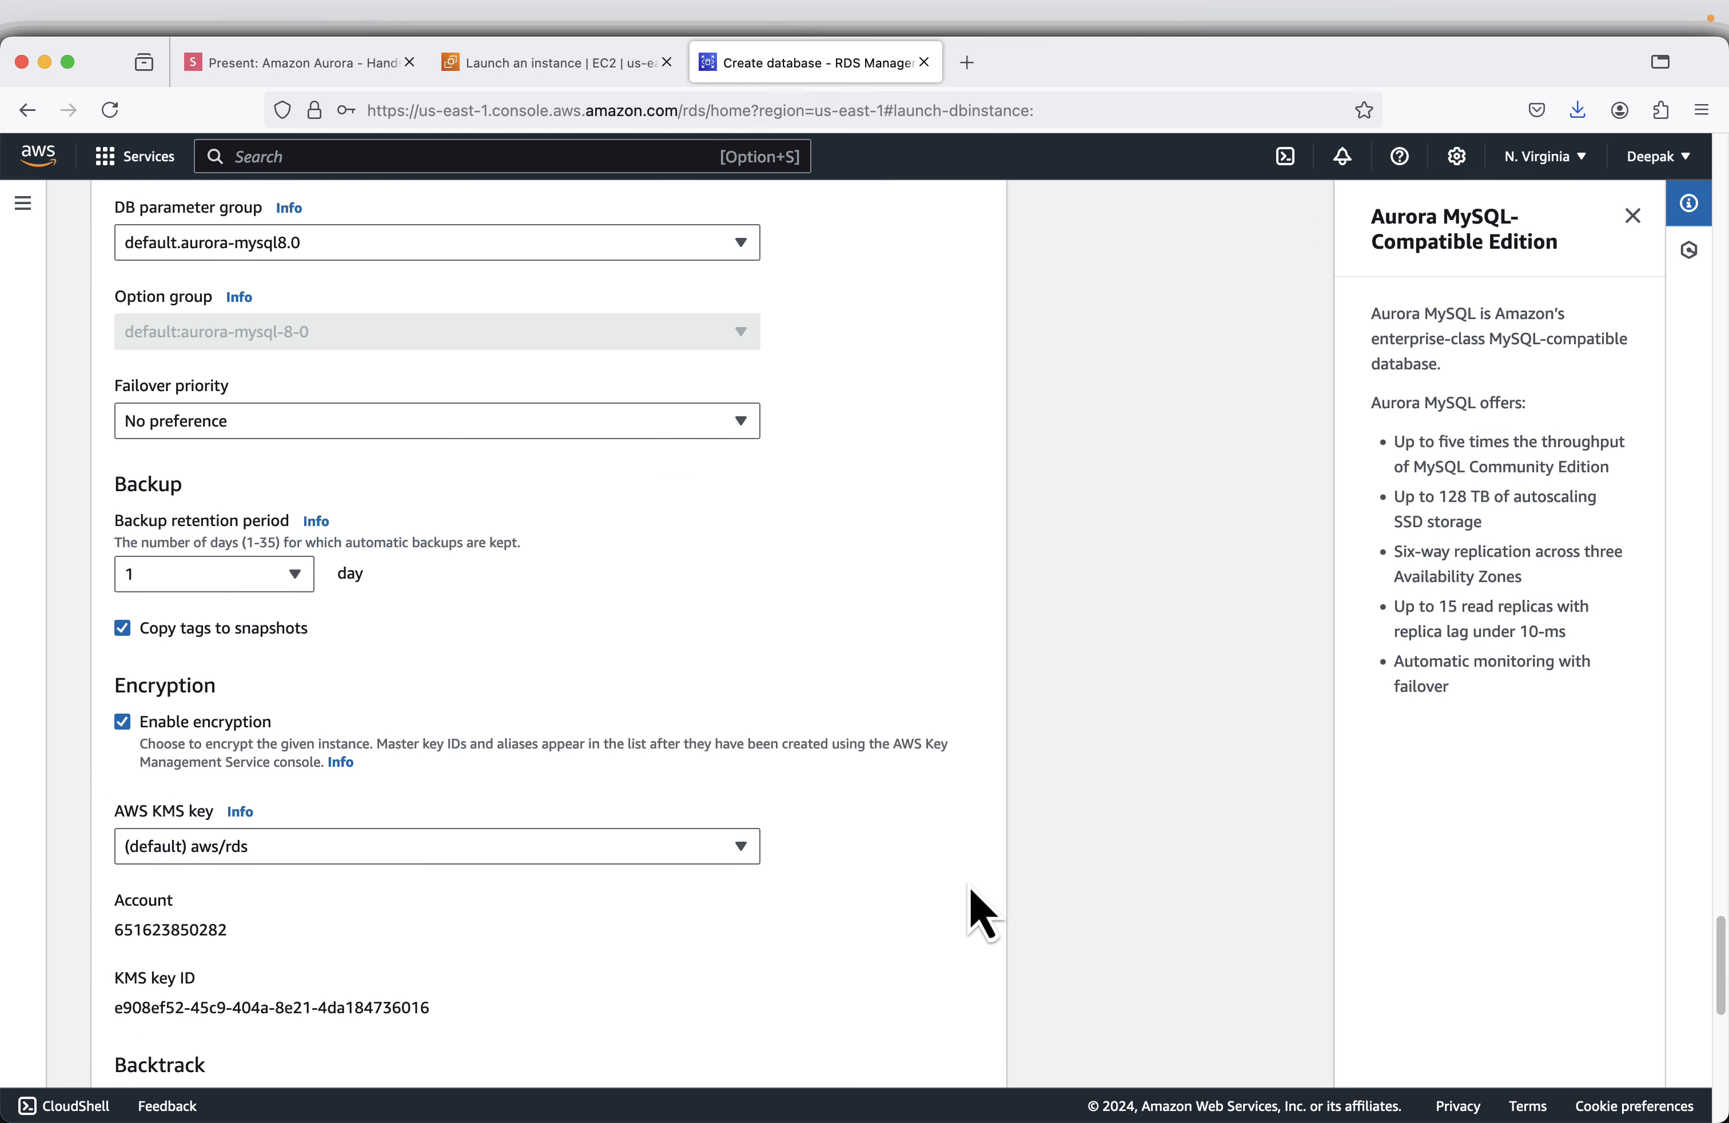
scroll(412, 600, down, 4)
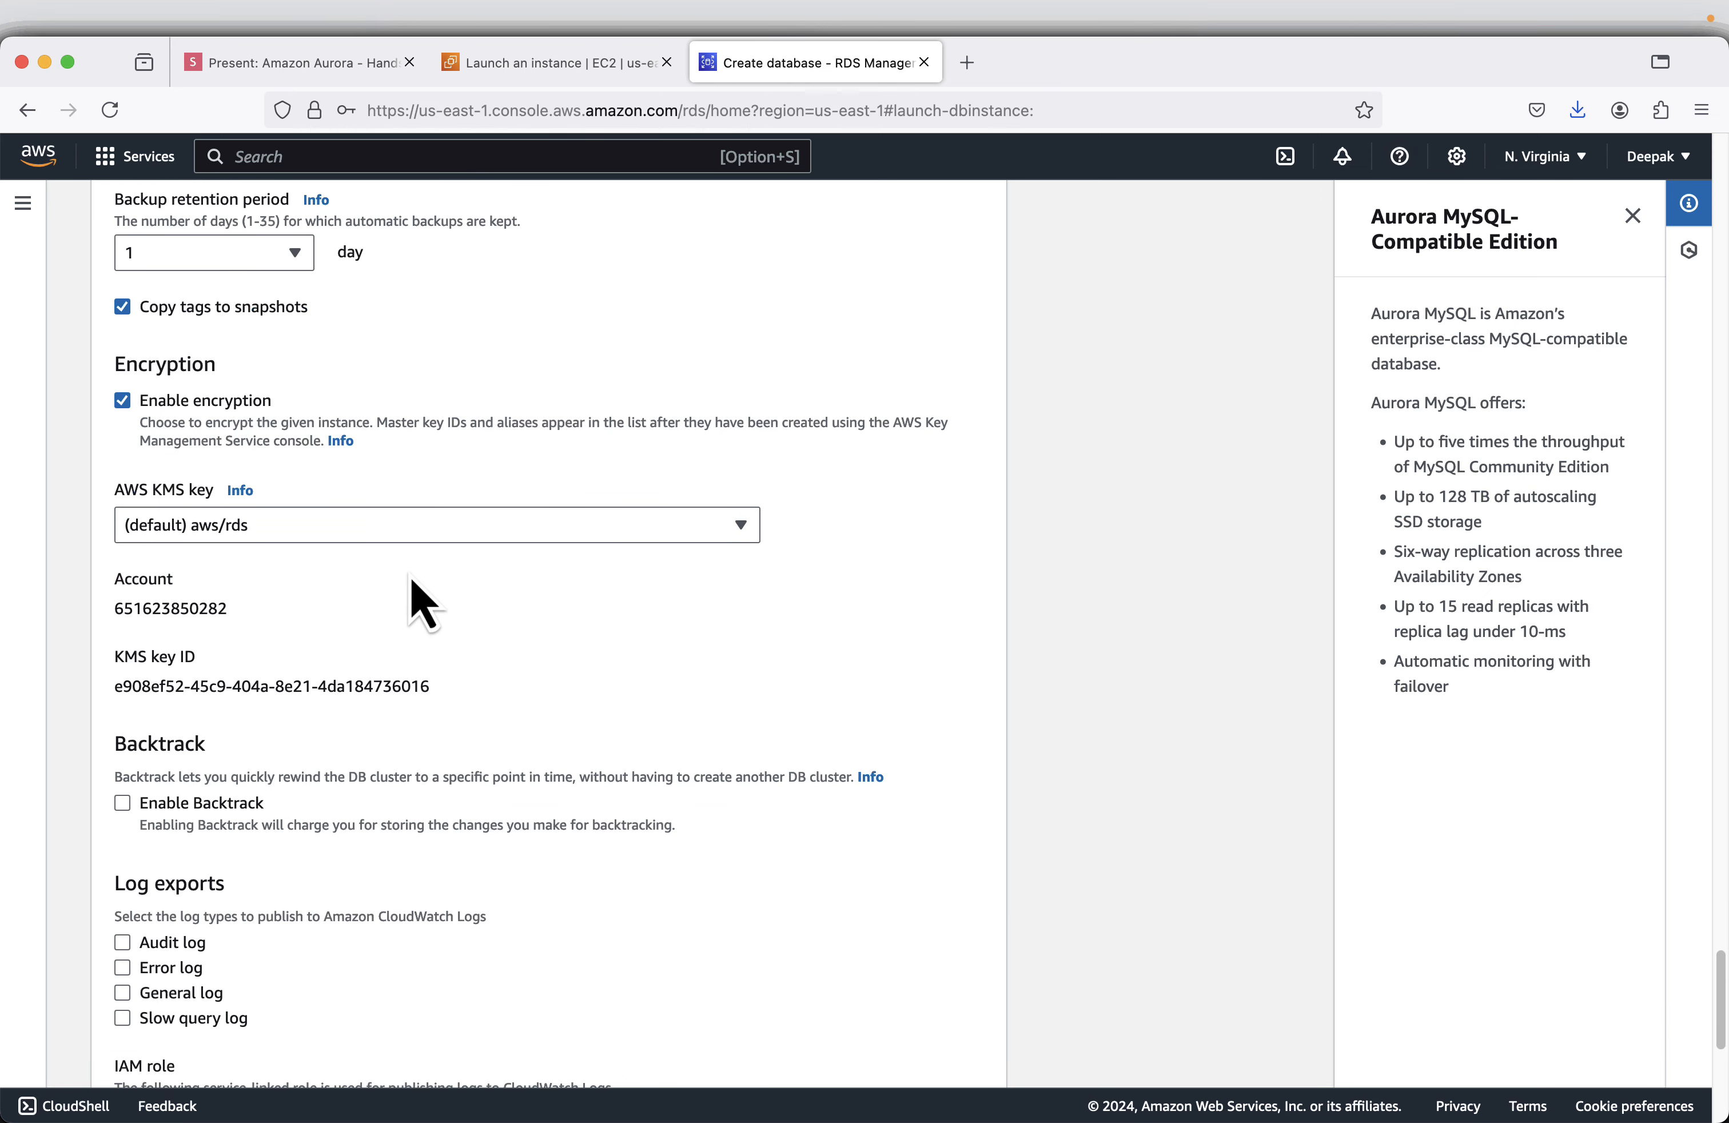
scroll(412, 599, down, 8)
scroll(430, 592, down, 2)
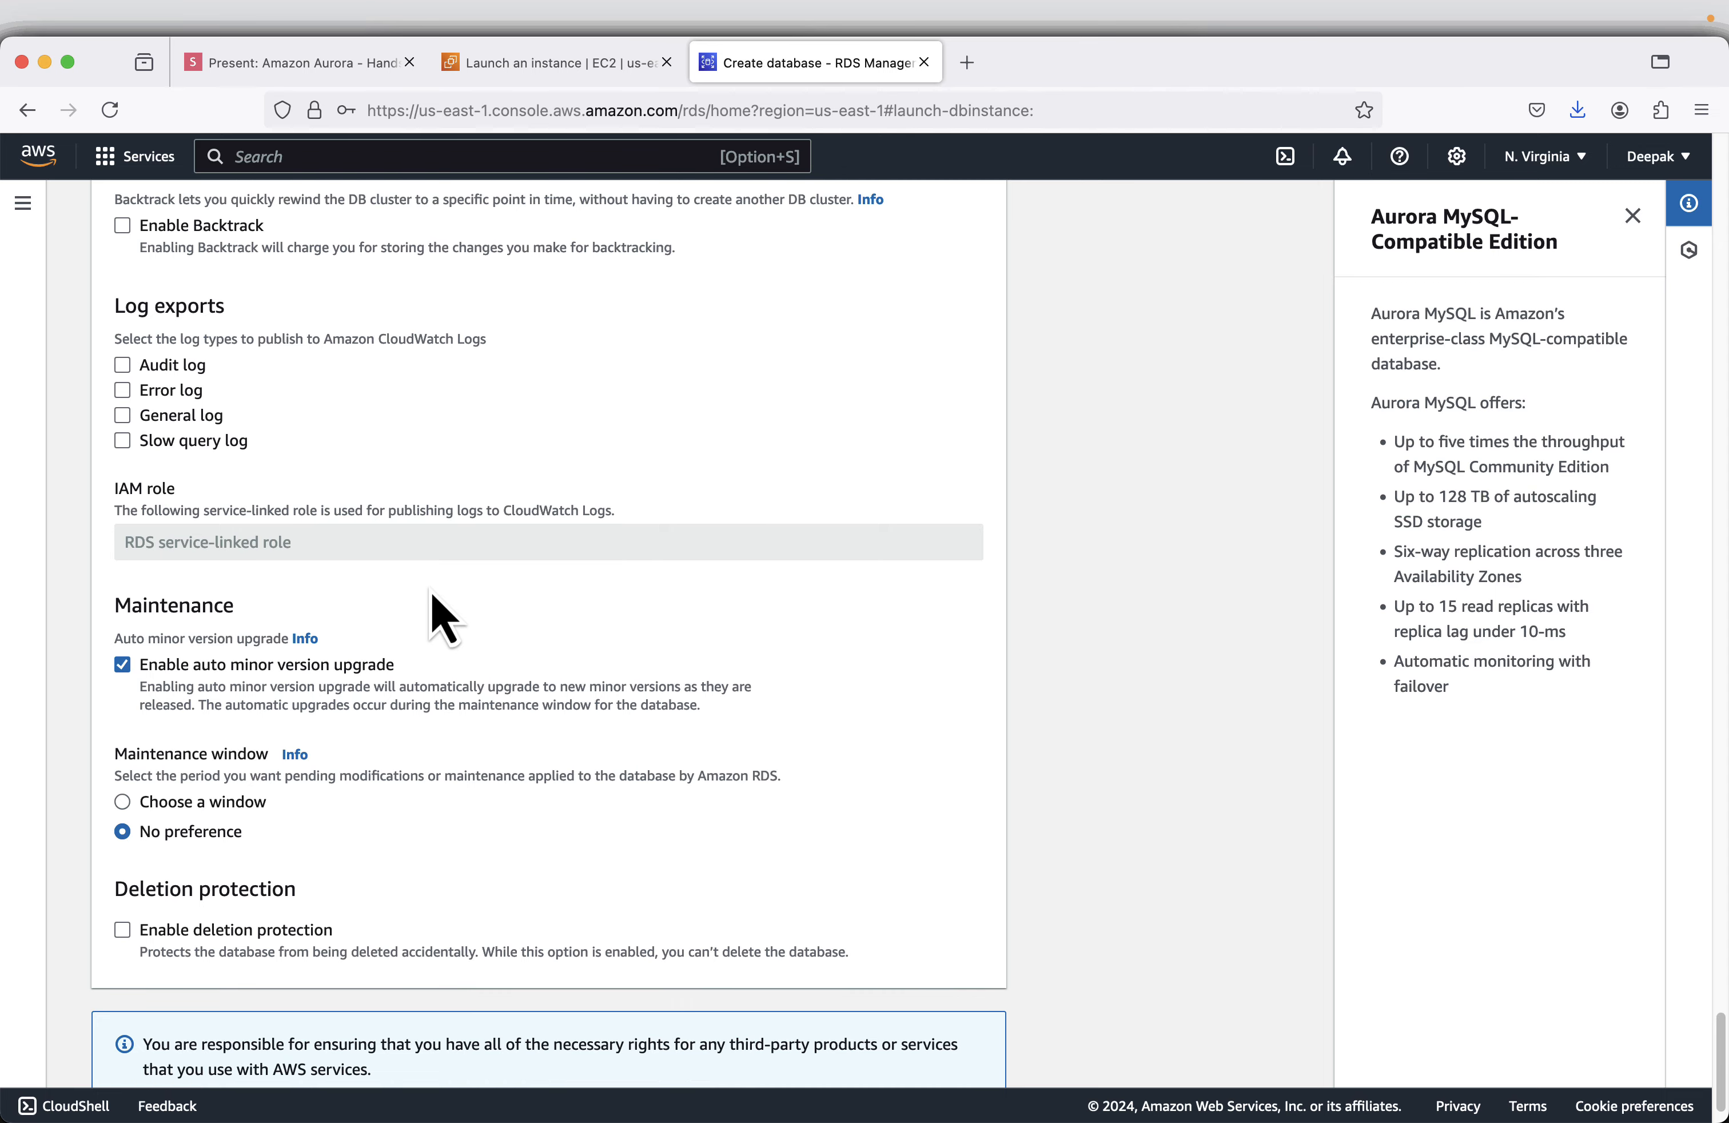
- Consult the Backtracking slide in the slide deck and return to the RDS database form
click(295, 66)
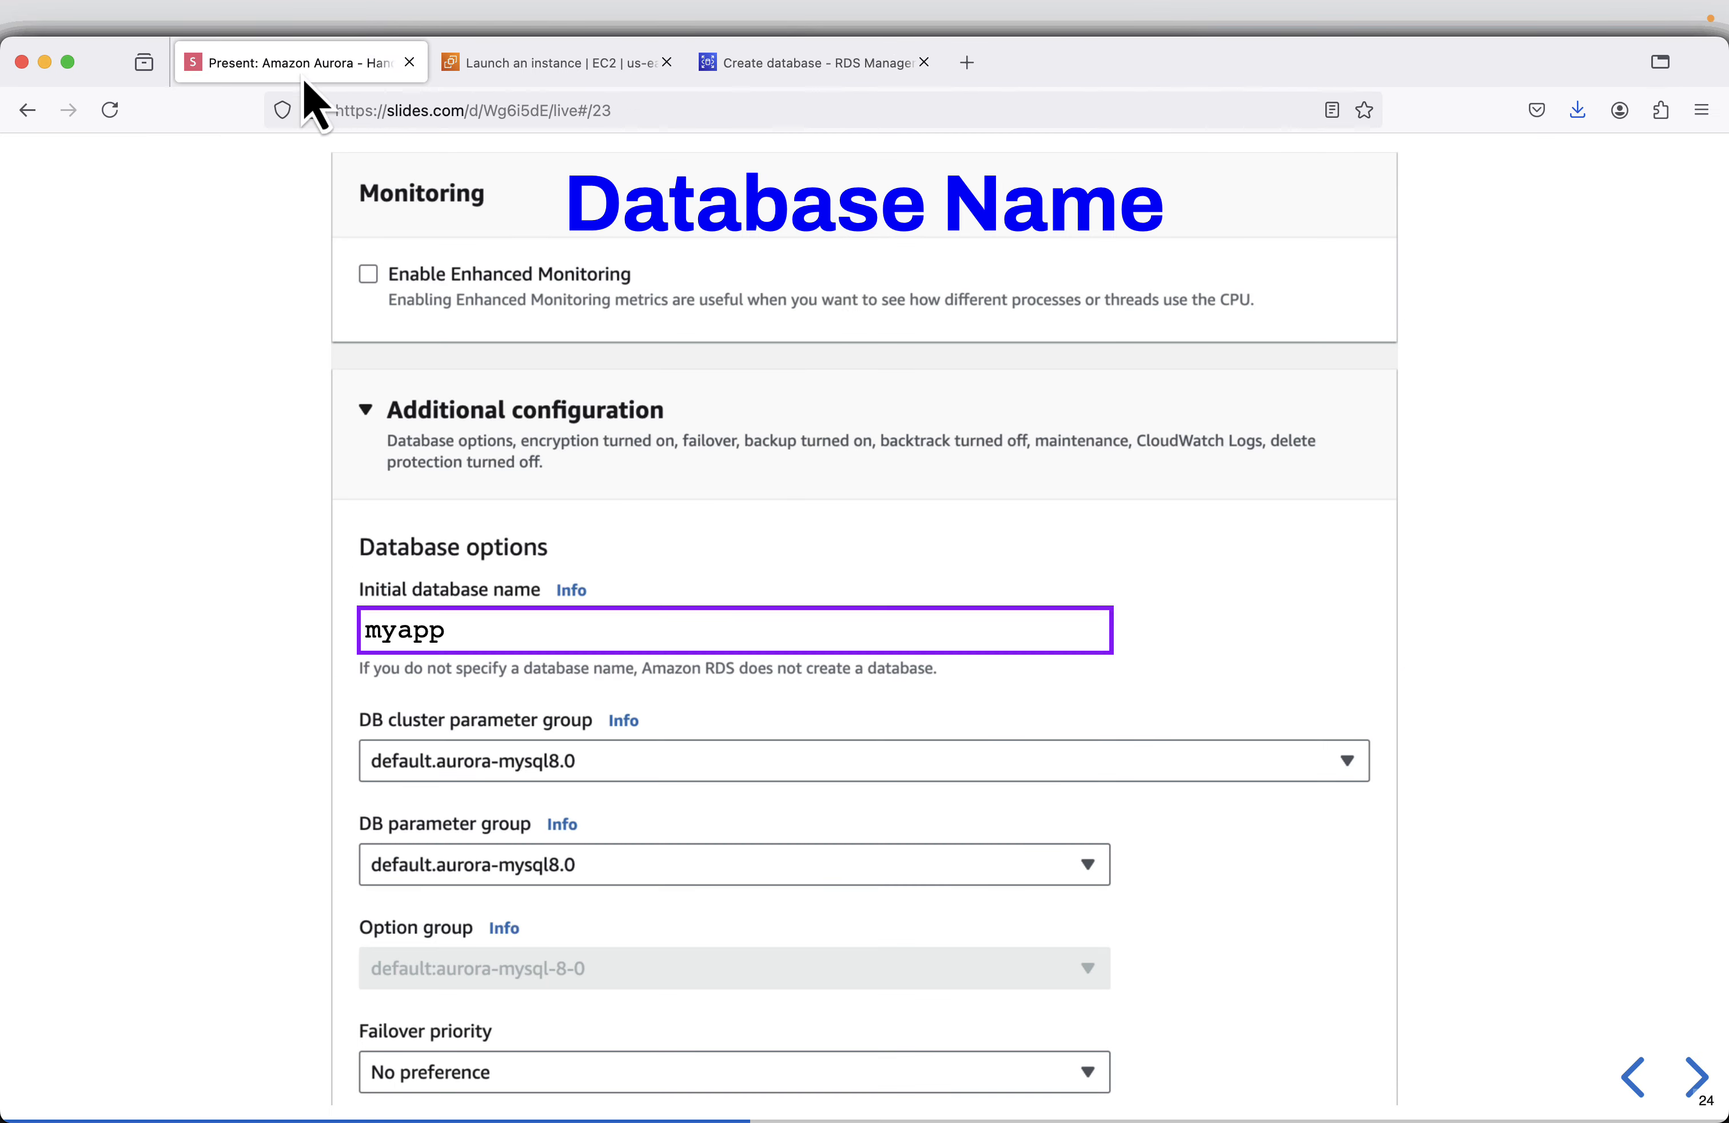
key(Right)
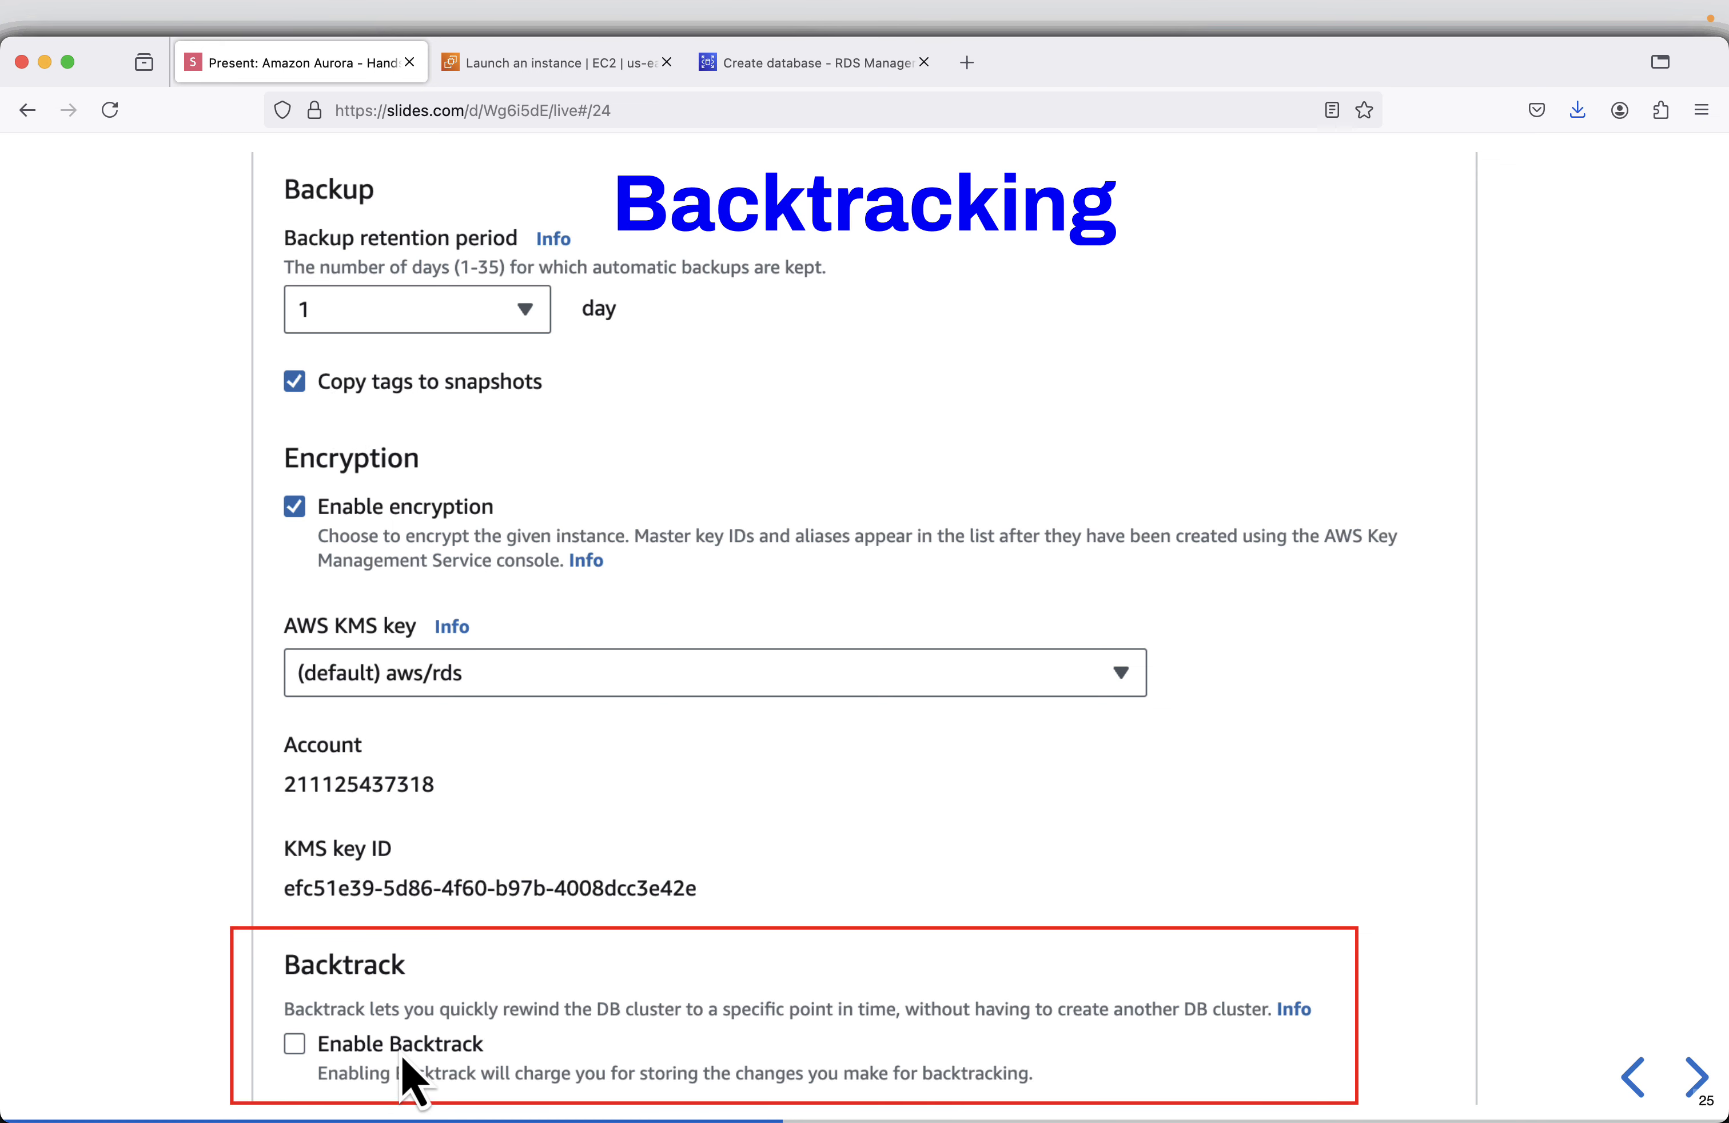
click(768, 60)
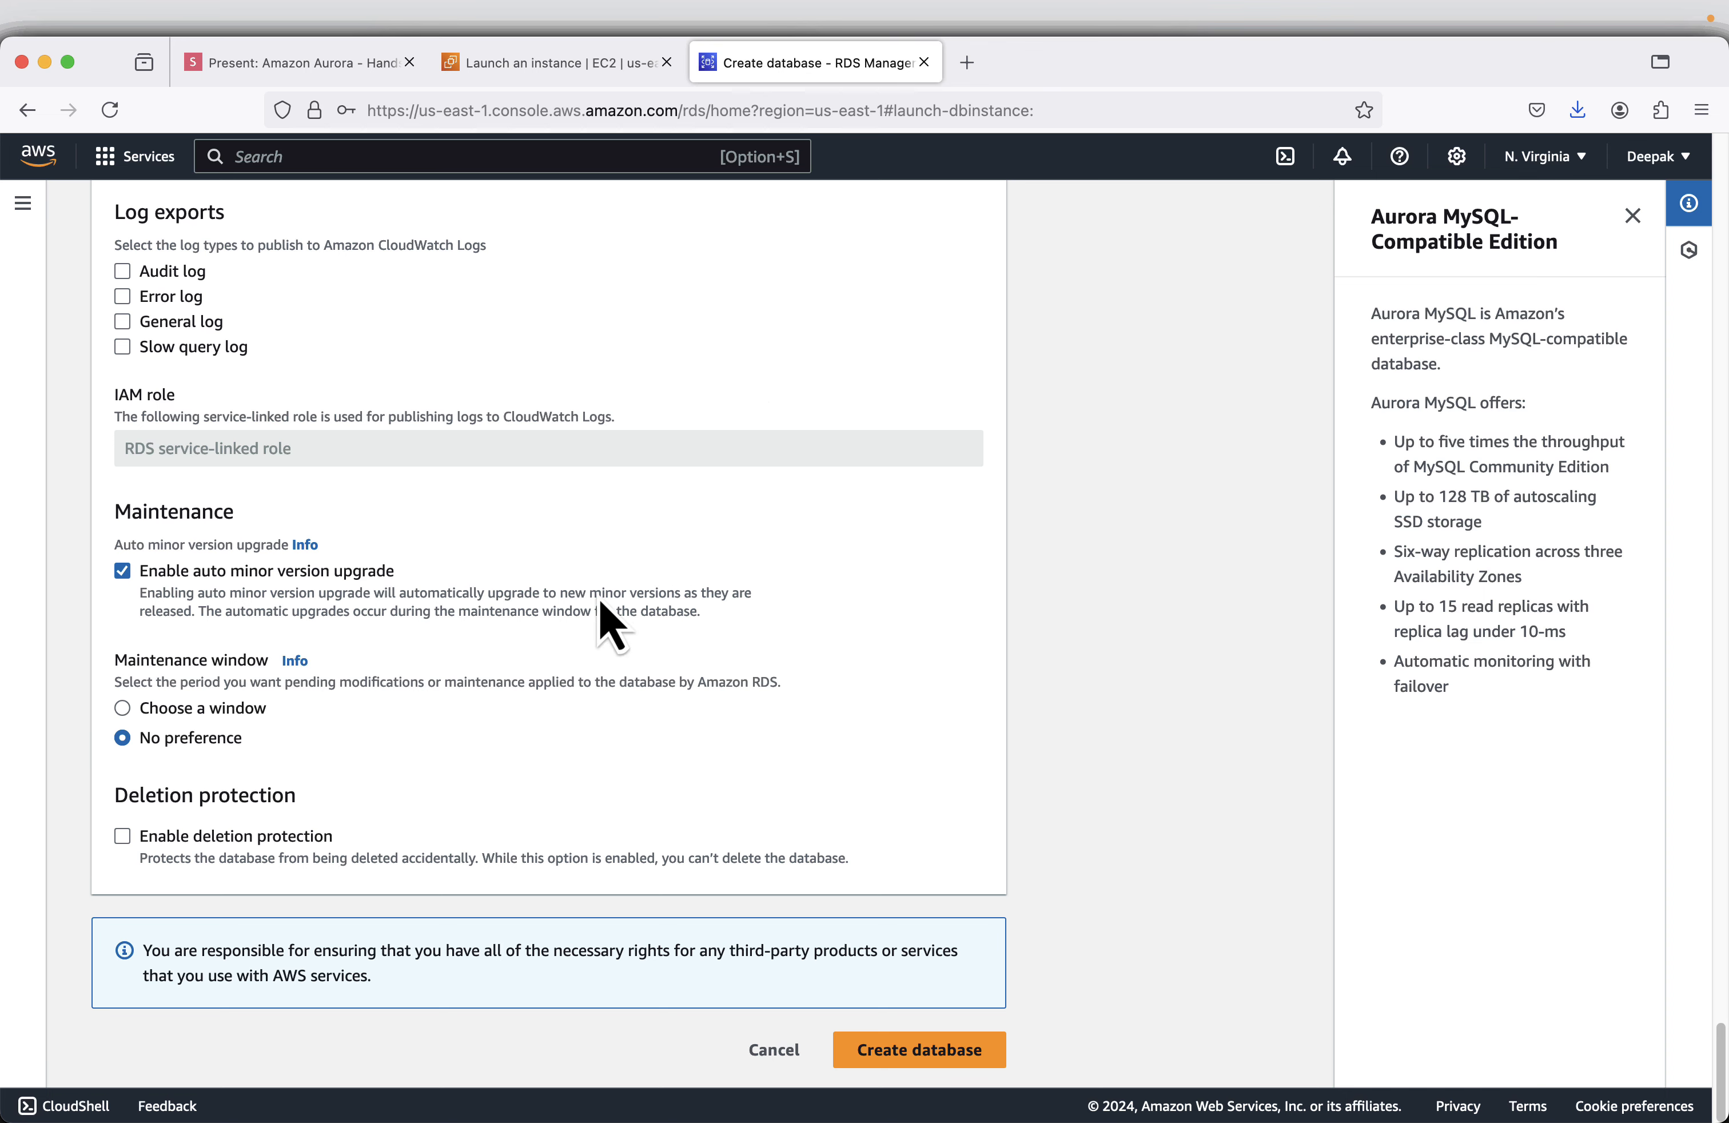
- Check the Backtrack and log export options, then create the database with the remaining settings at their defaults
scroll(452, 642, up, 5)
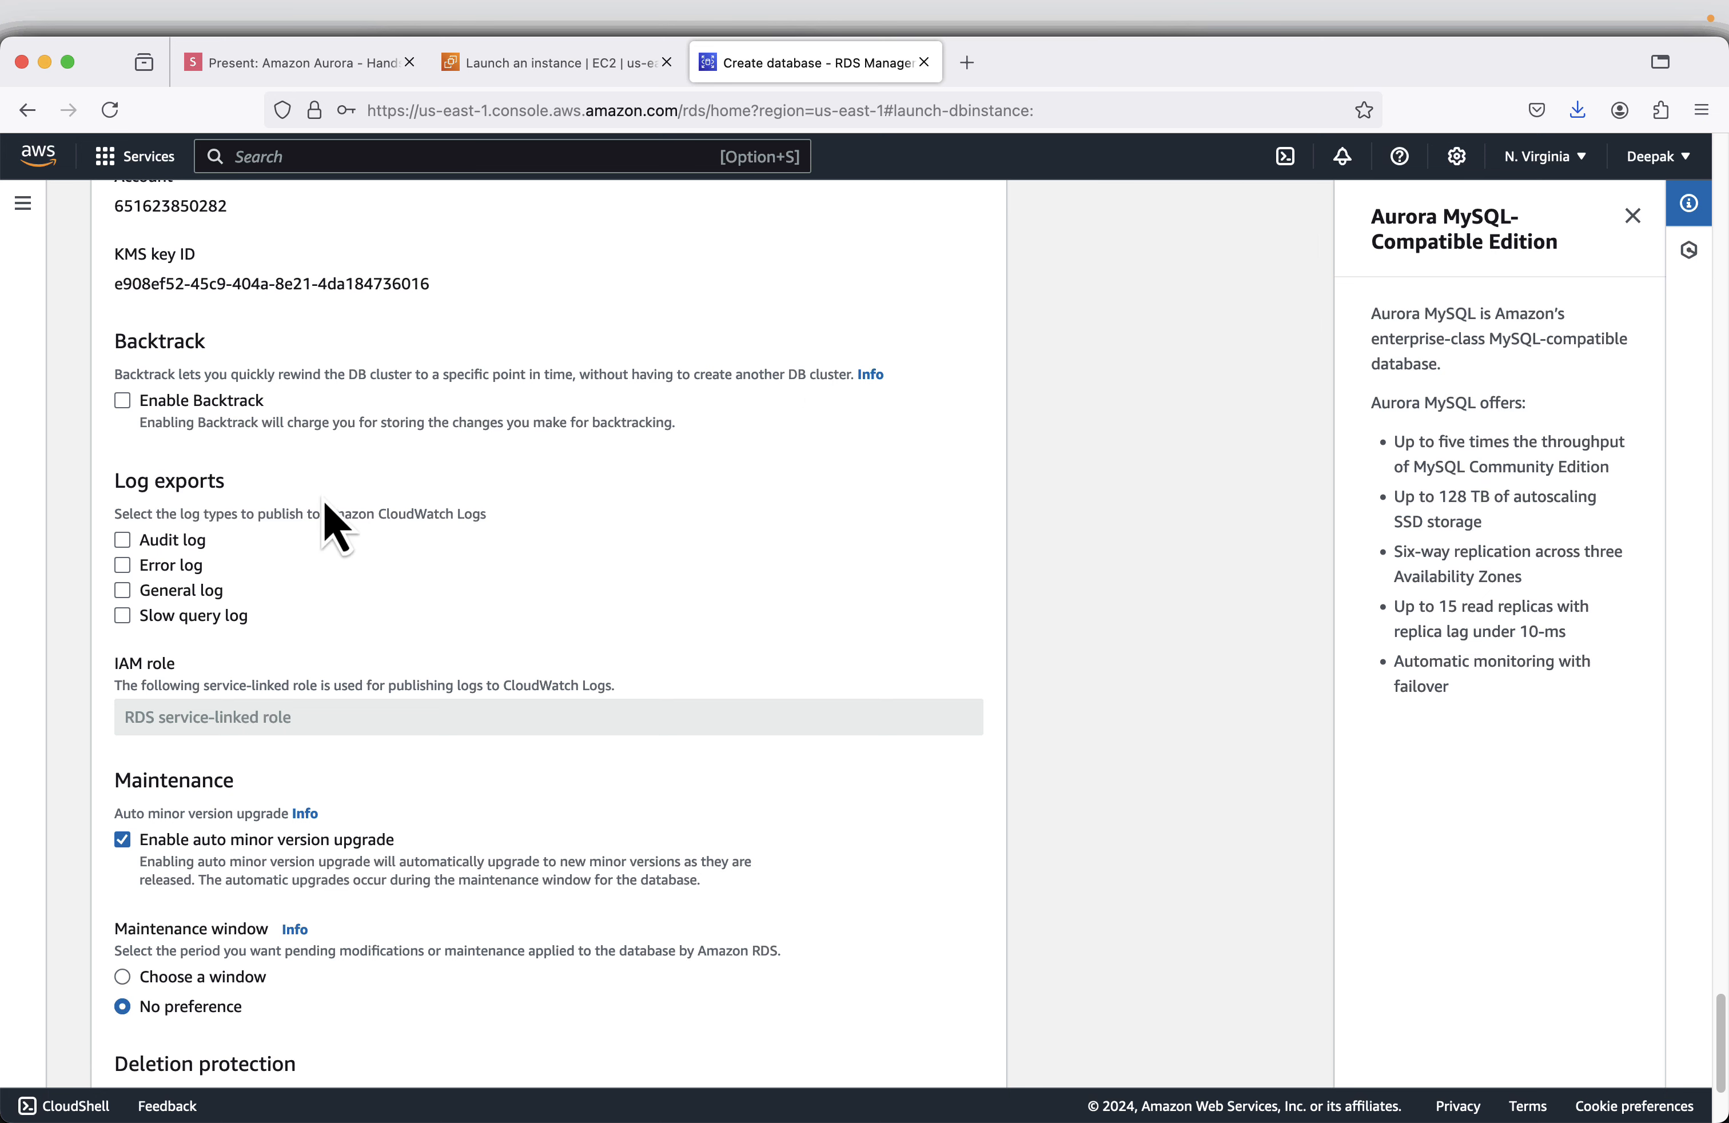
scroll(584, 559, down, 1)
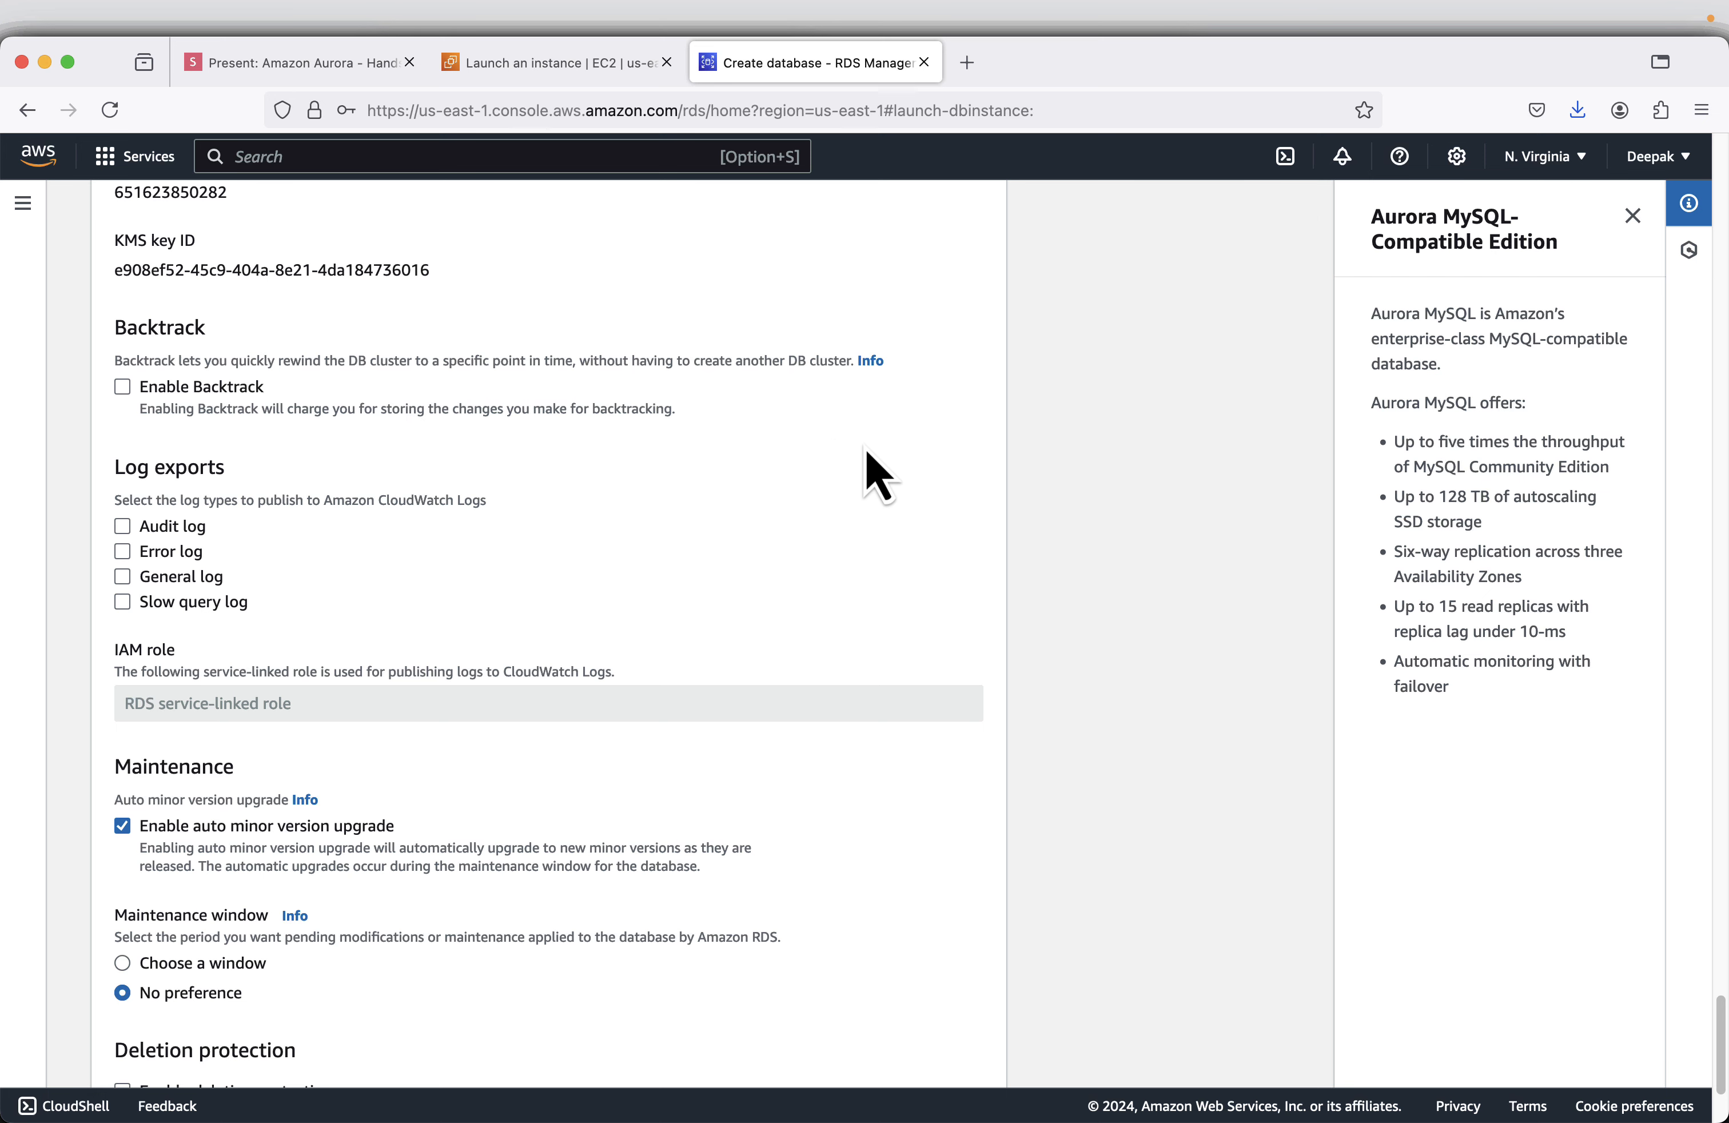
scroll(870, 453, down, 5)
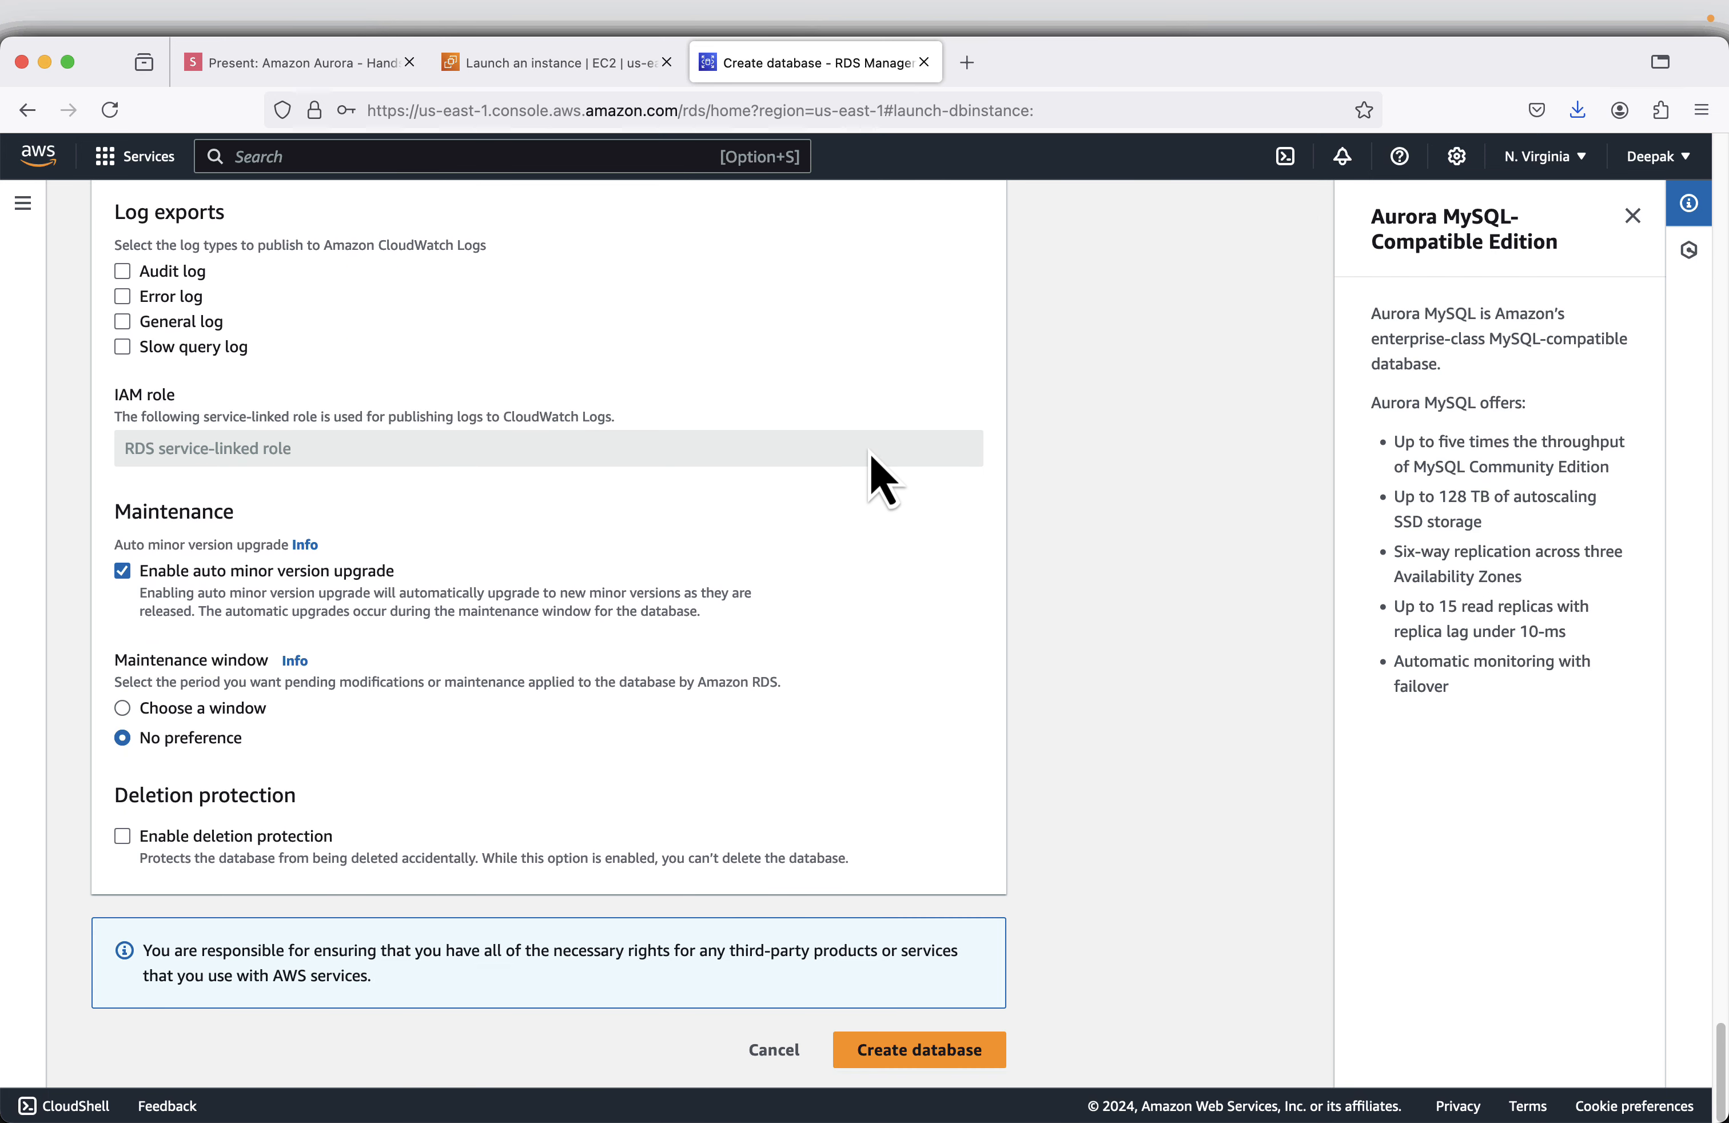
click(942, 1057)
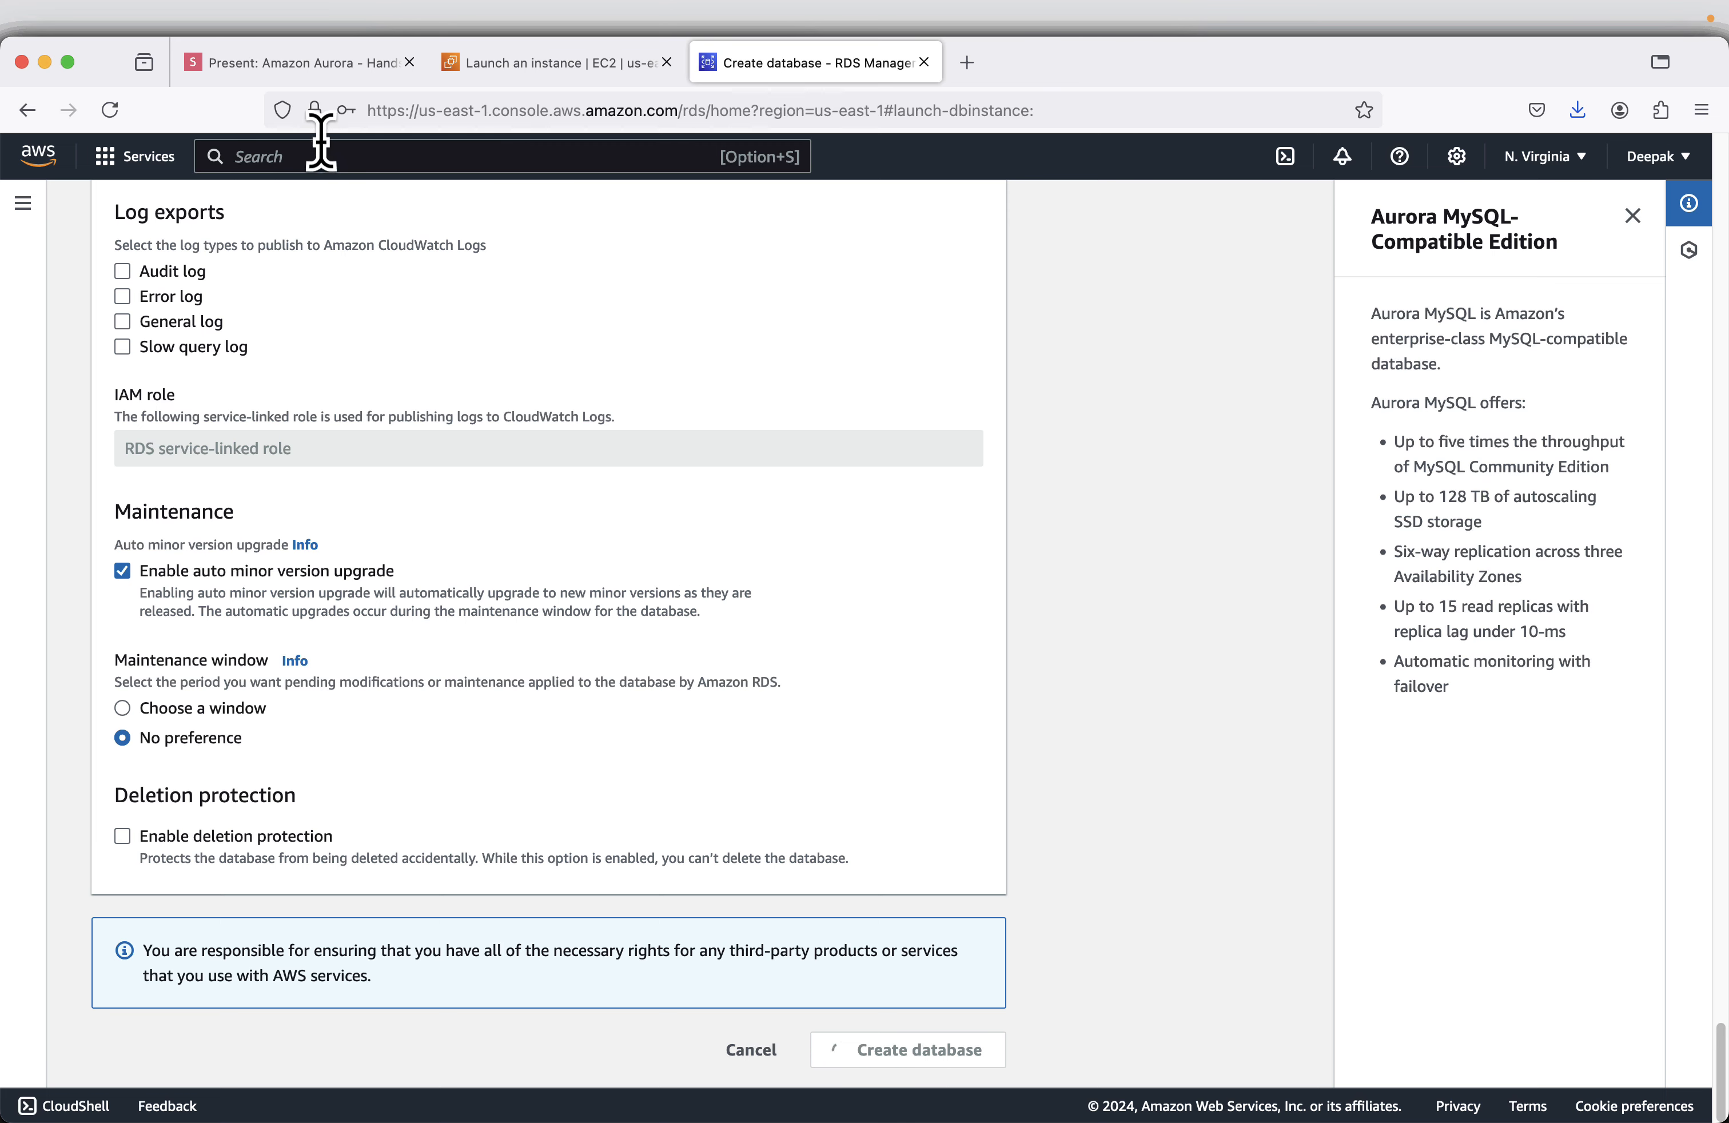
- Switch to the slide deck and advance to the slide about waiting 5-10 minutes for creation
click(321, 73)
key(Right)
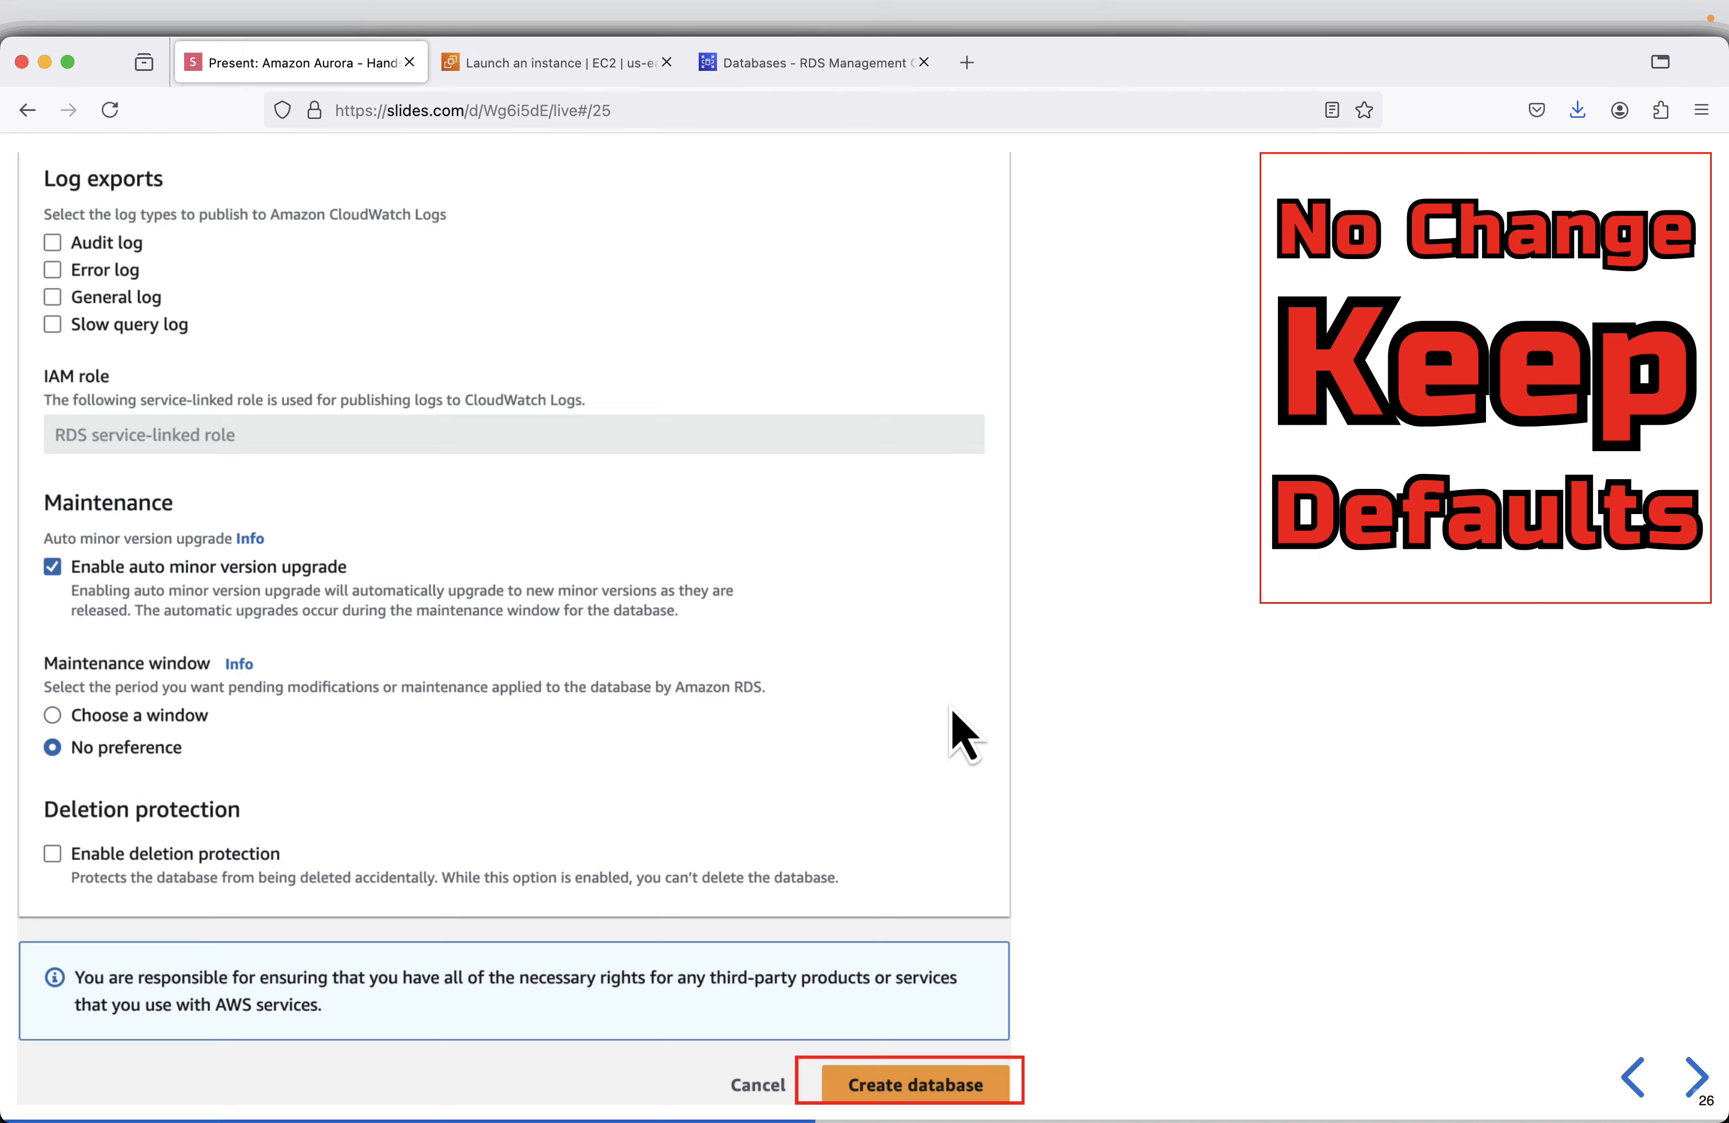
key(Right)
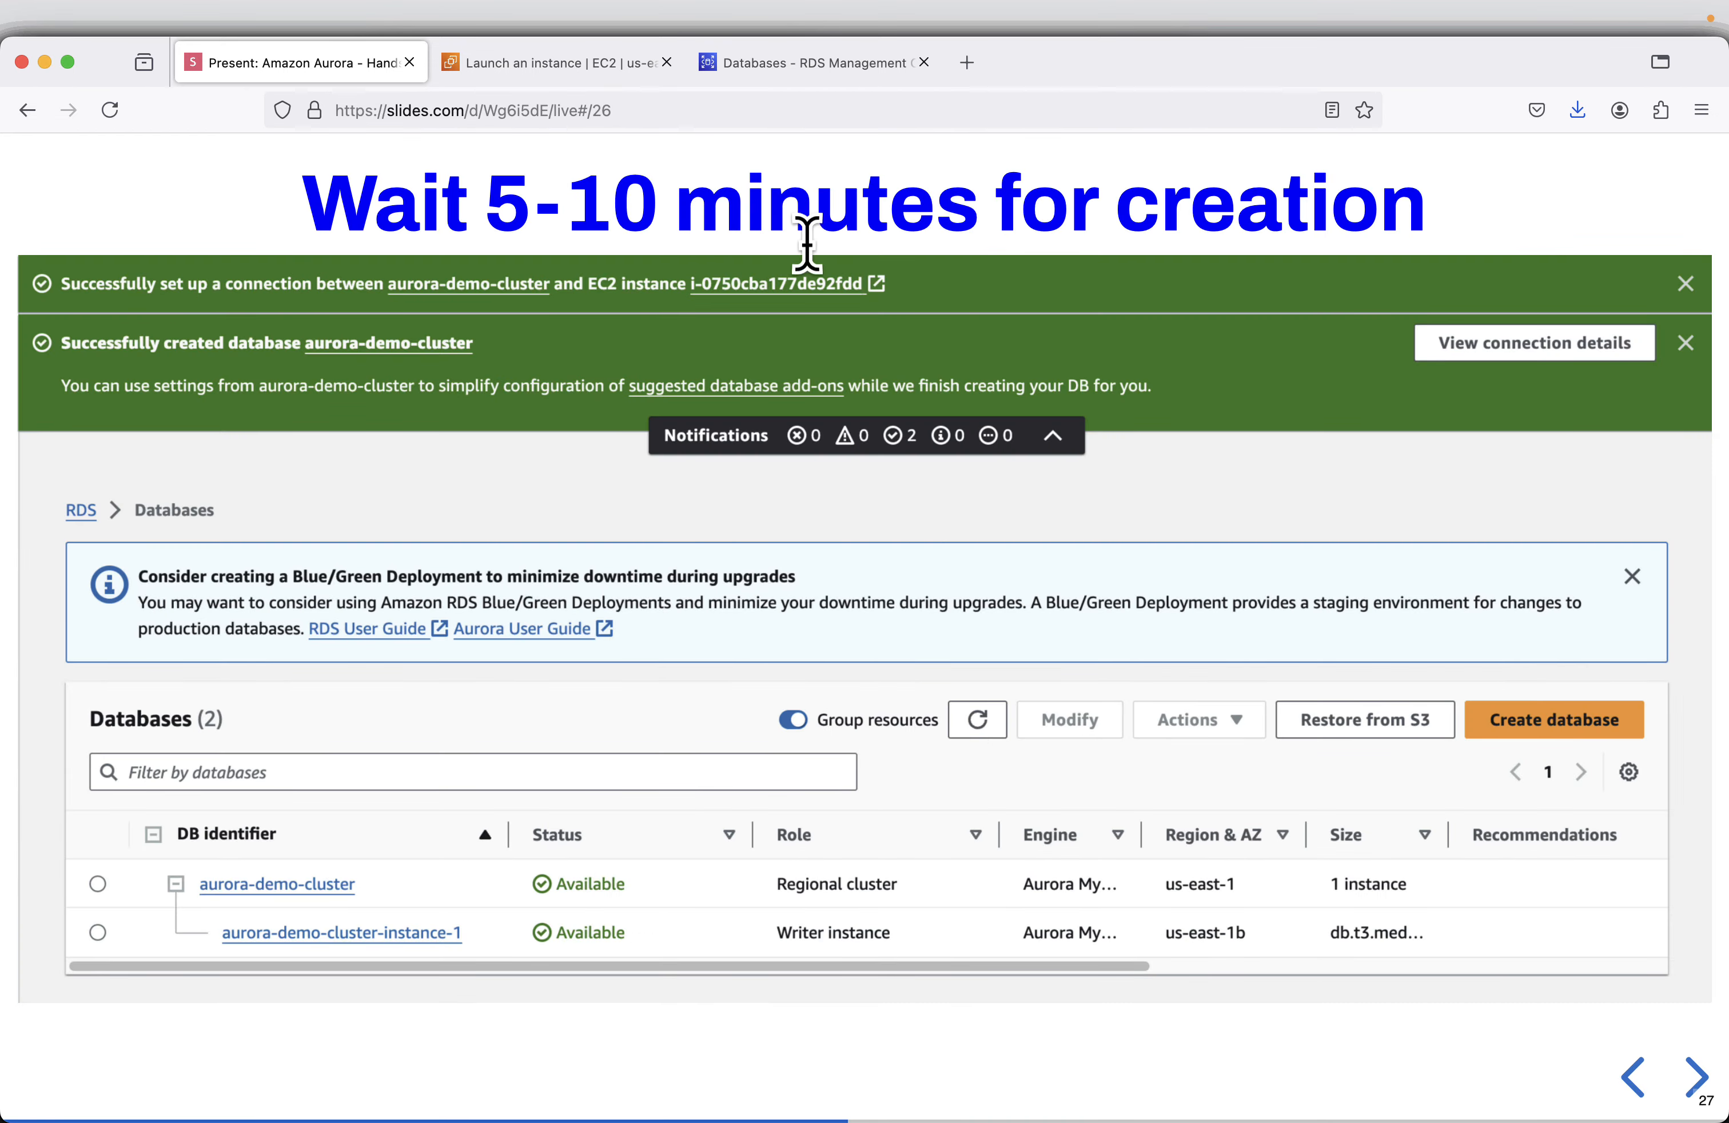
- Return to the RDS databases list, dismiss the suggested add-ons dialog and hide the side navigation
click(788, 82)
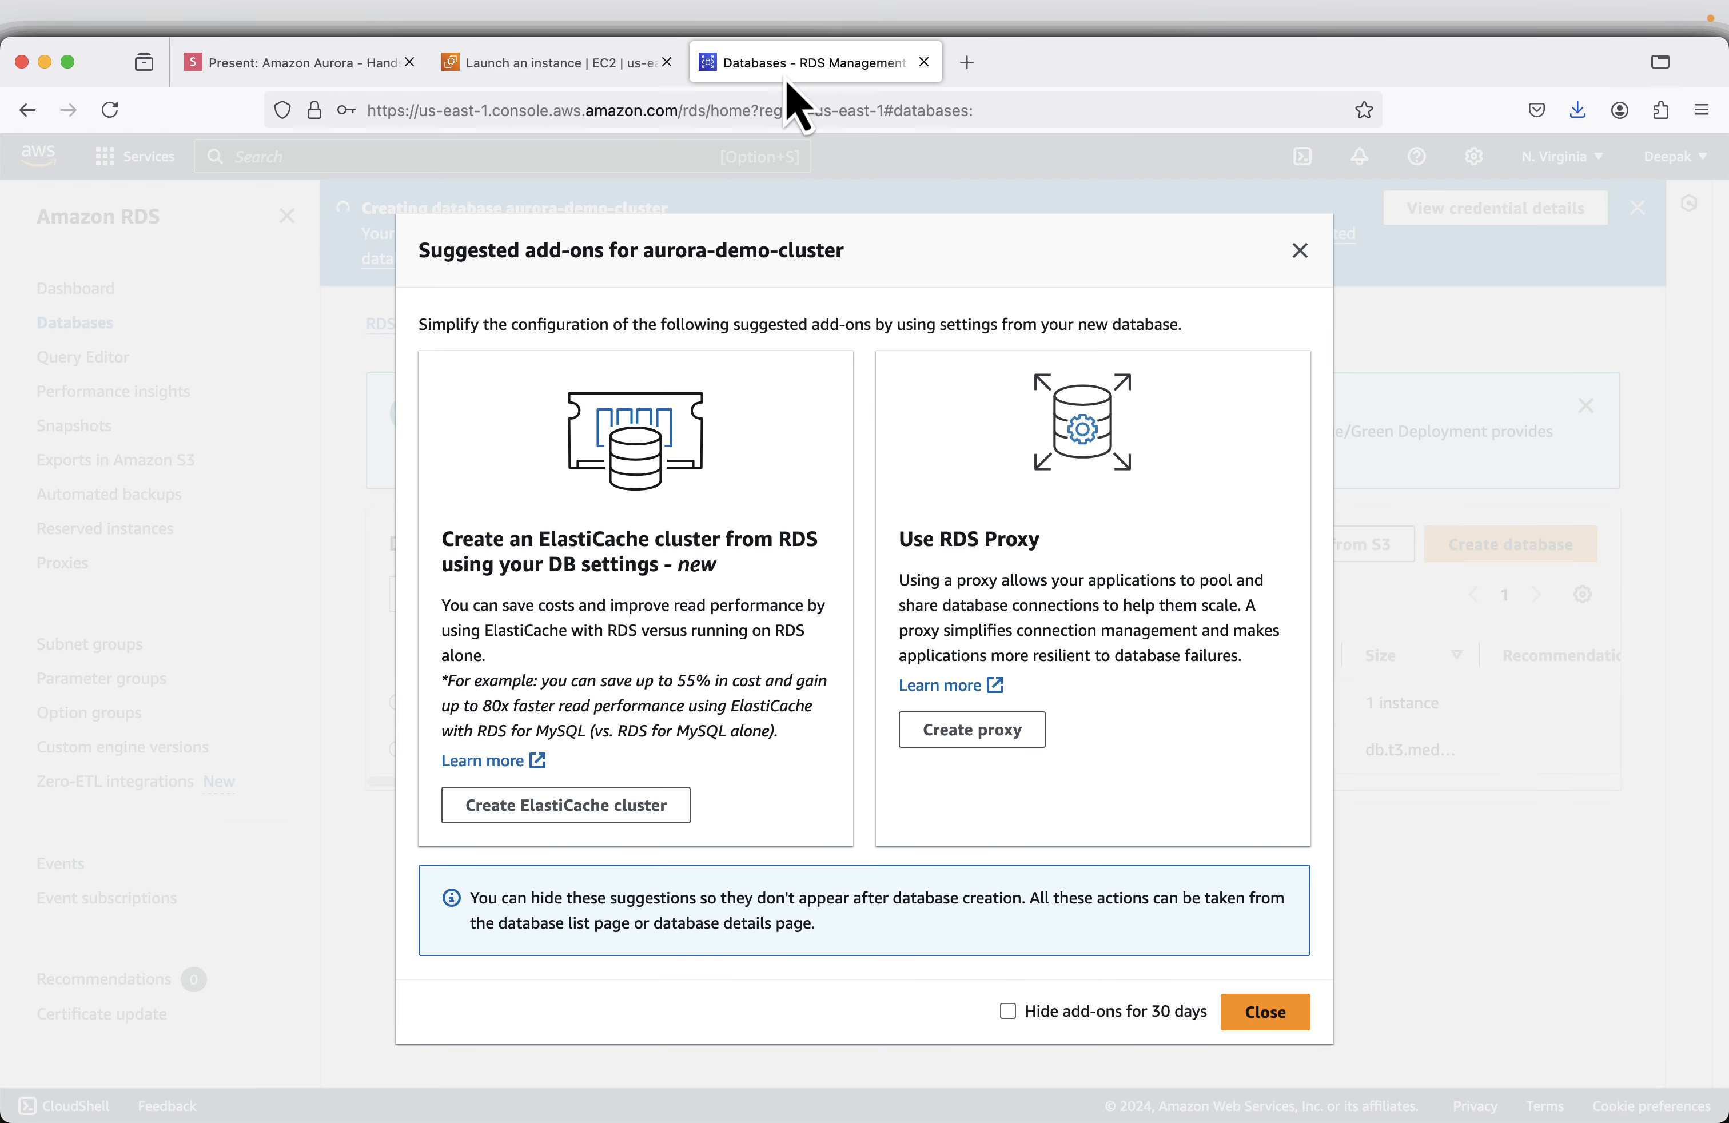
click(1273, 1019)
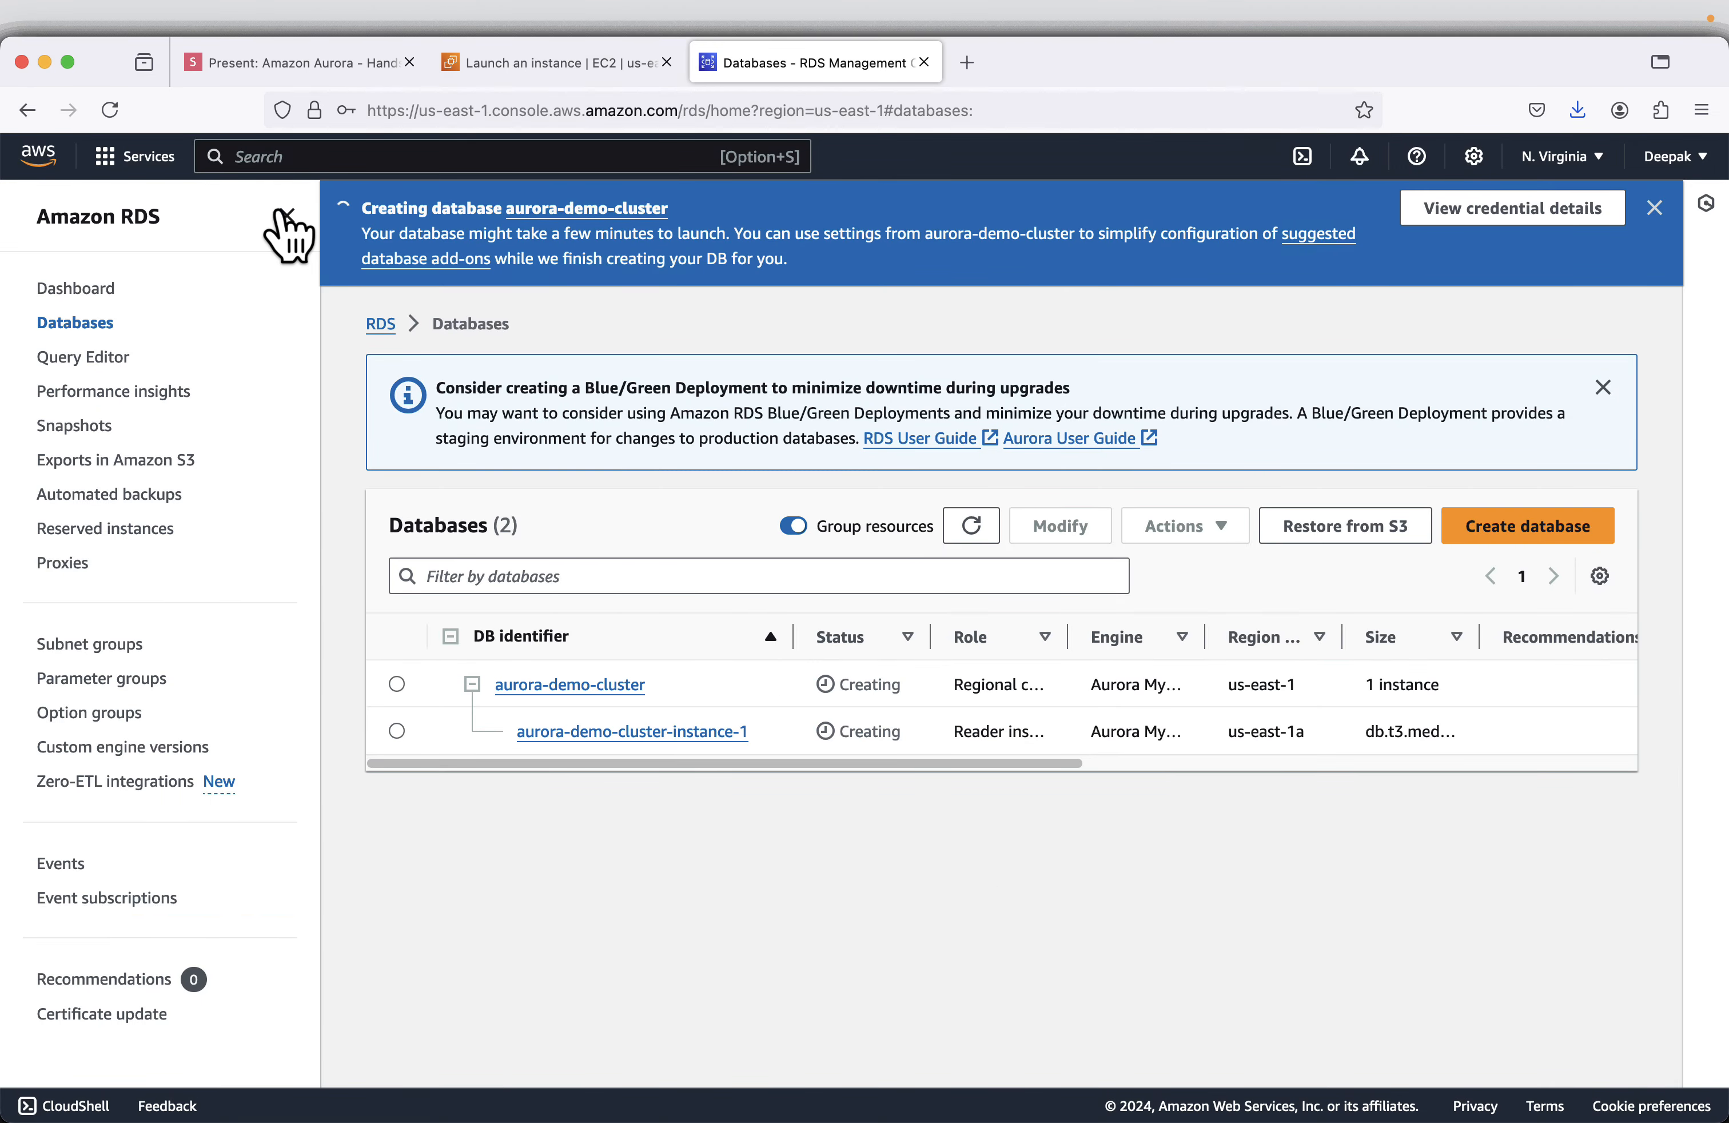
click(287, 216)
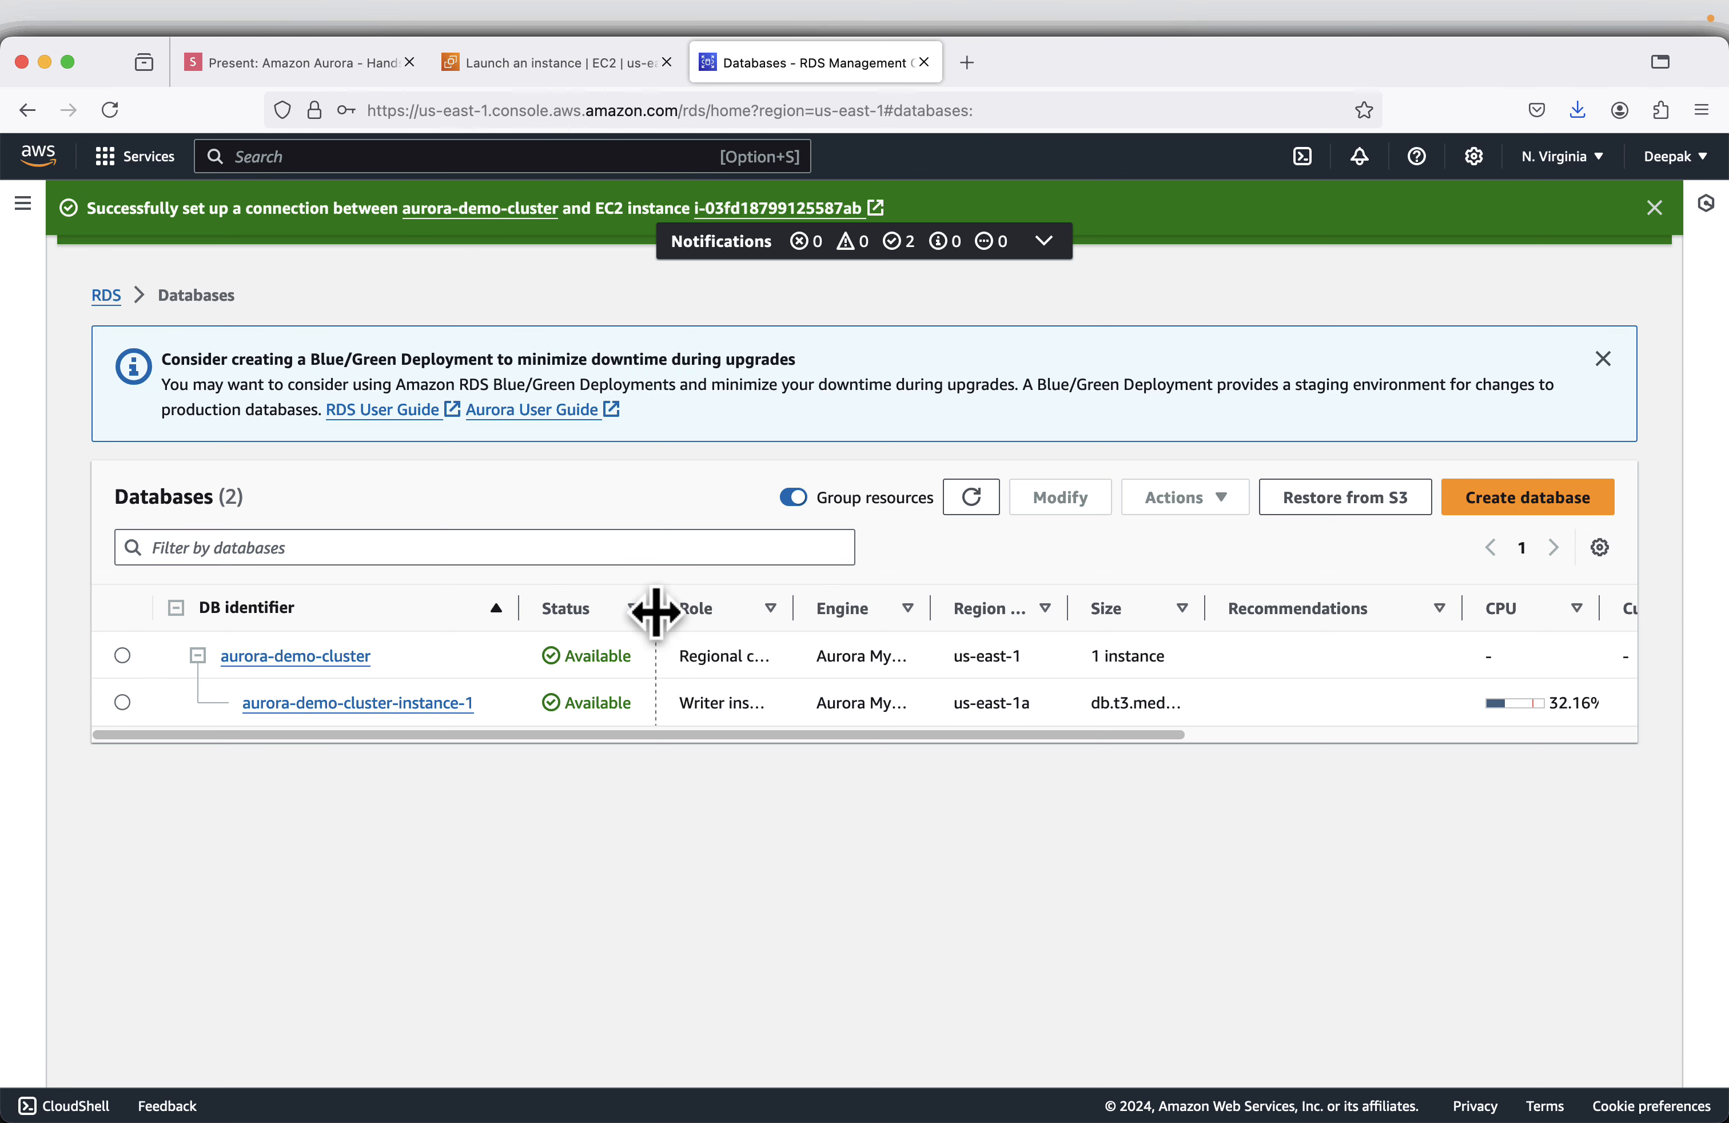
- Open the details of aurora-demo-cluster from the databases list and dismiss both success notifications
drag(656, 608, 689, 607)
click(123, 656)
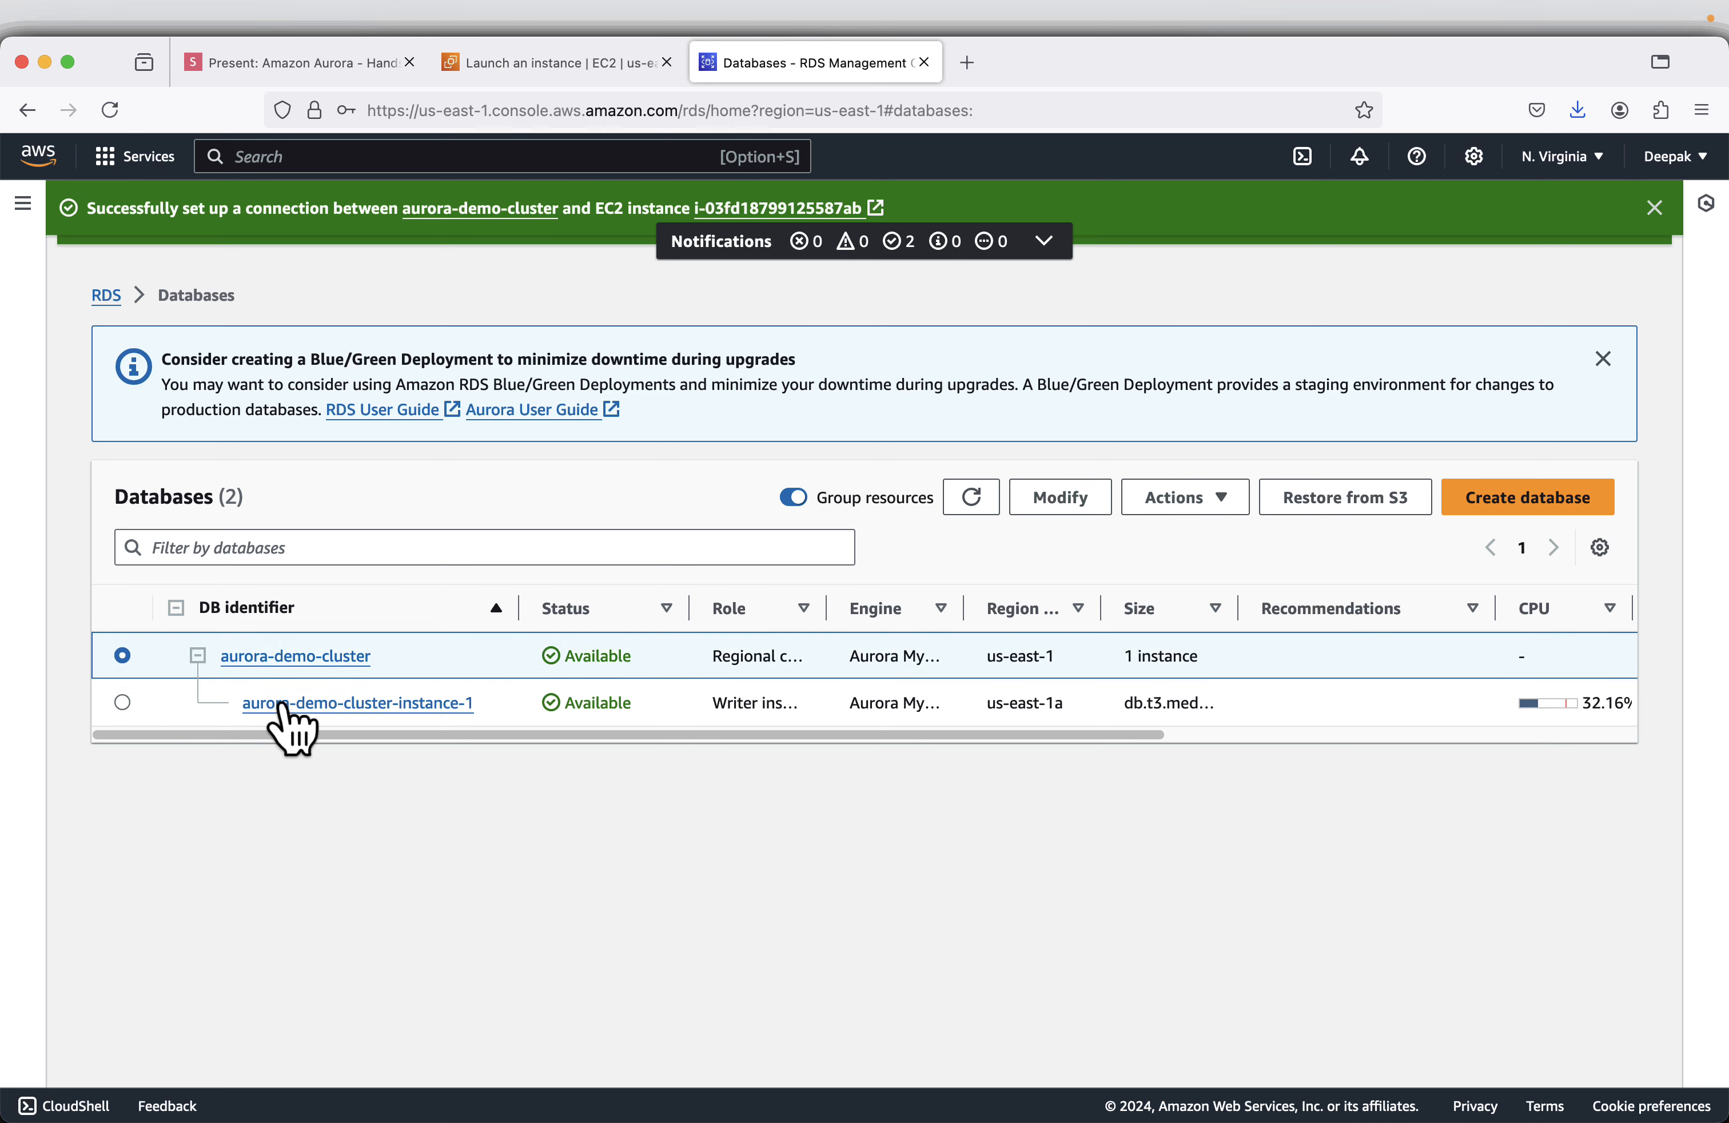
click(286, 660)
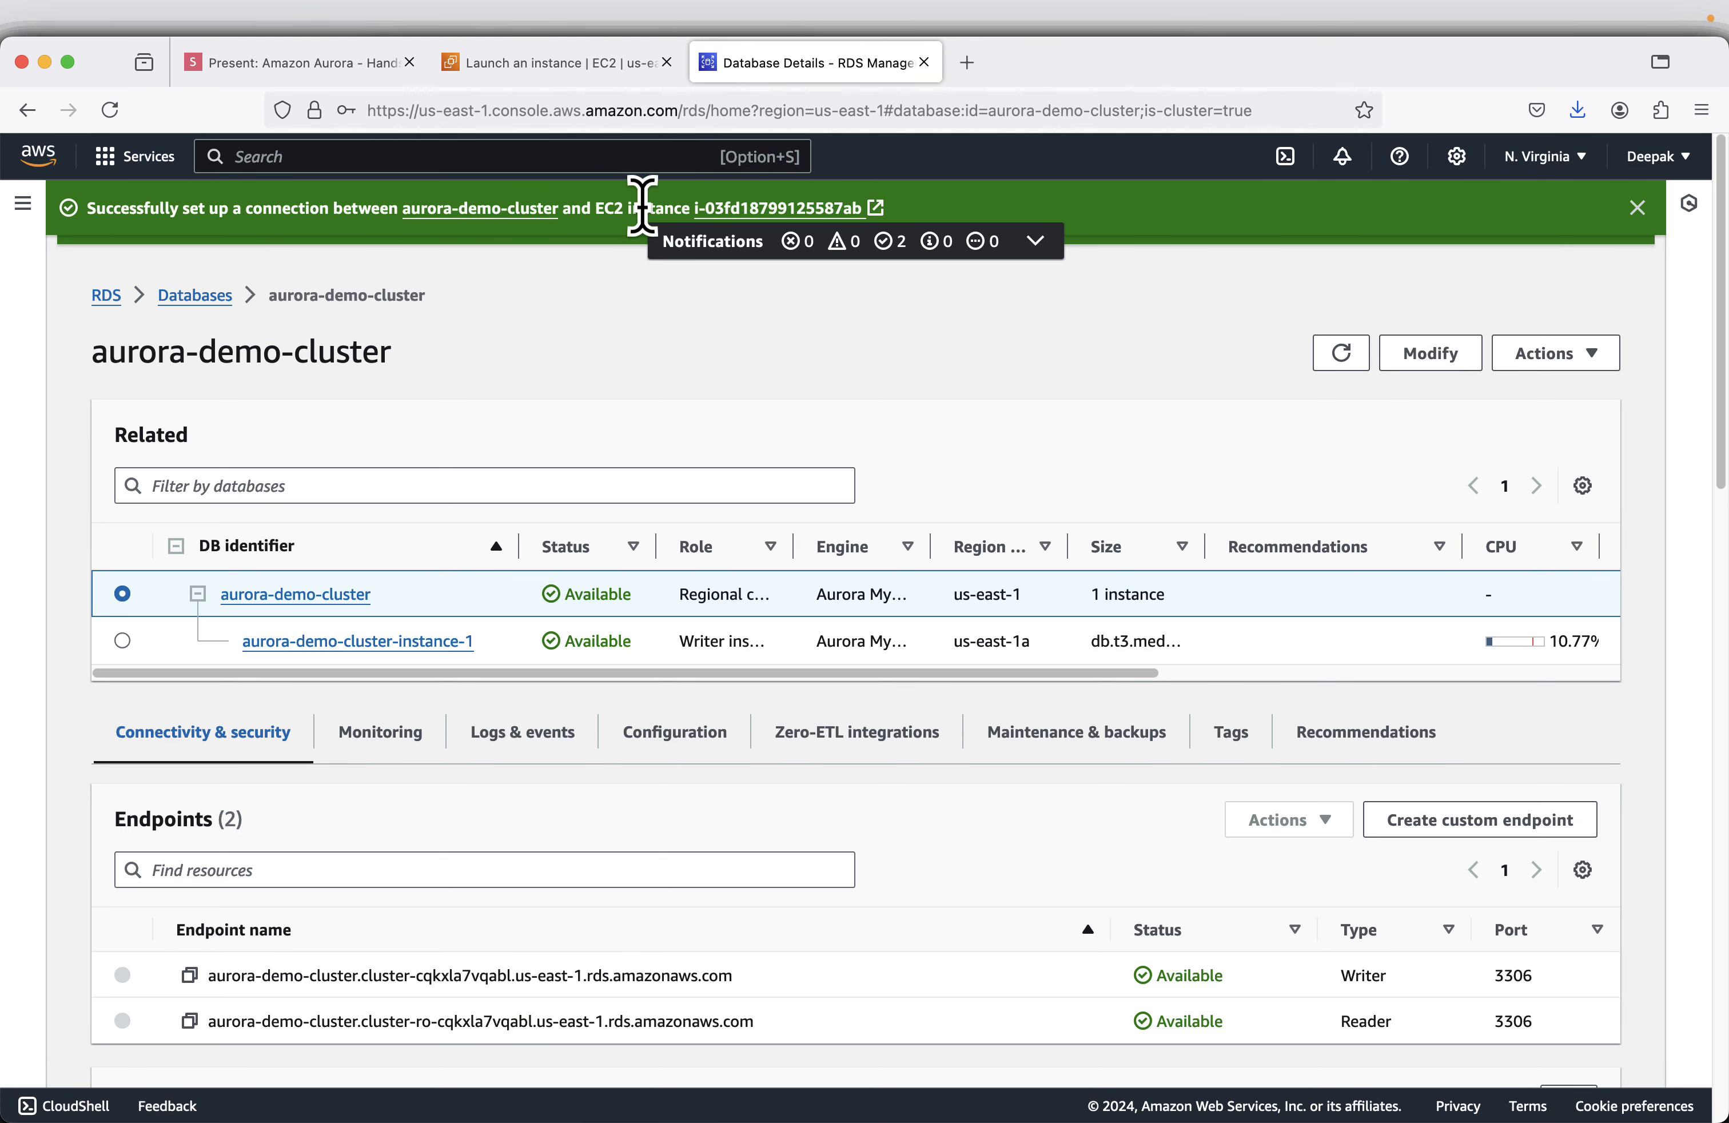
click(1637, 209)
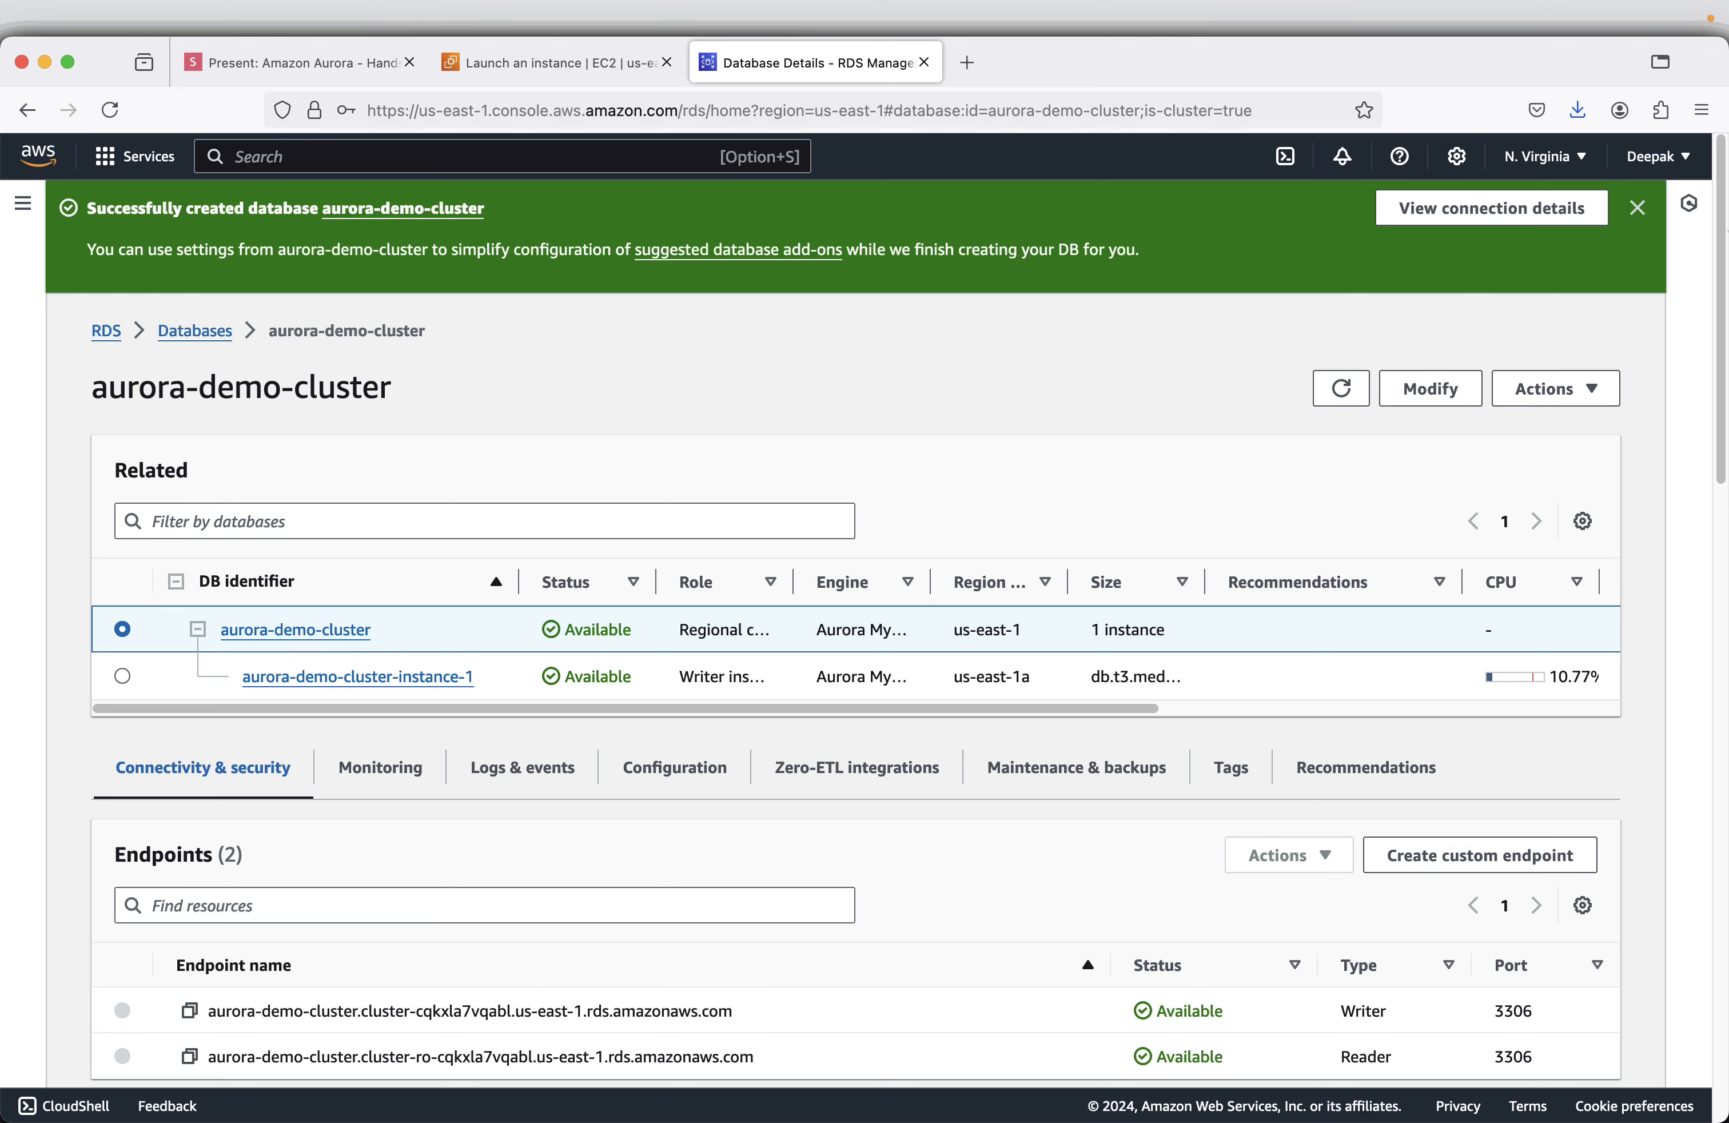
click(1637, 210)
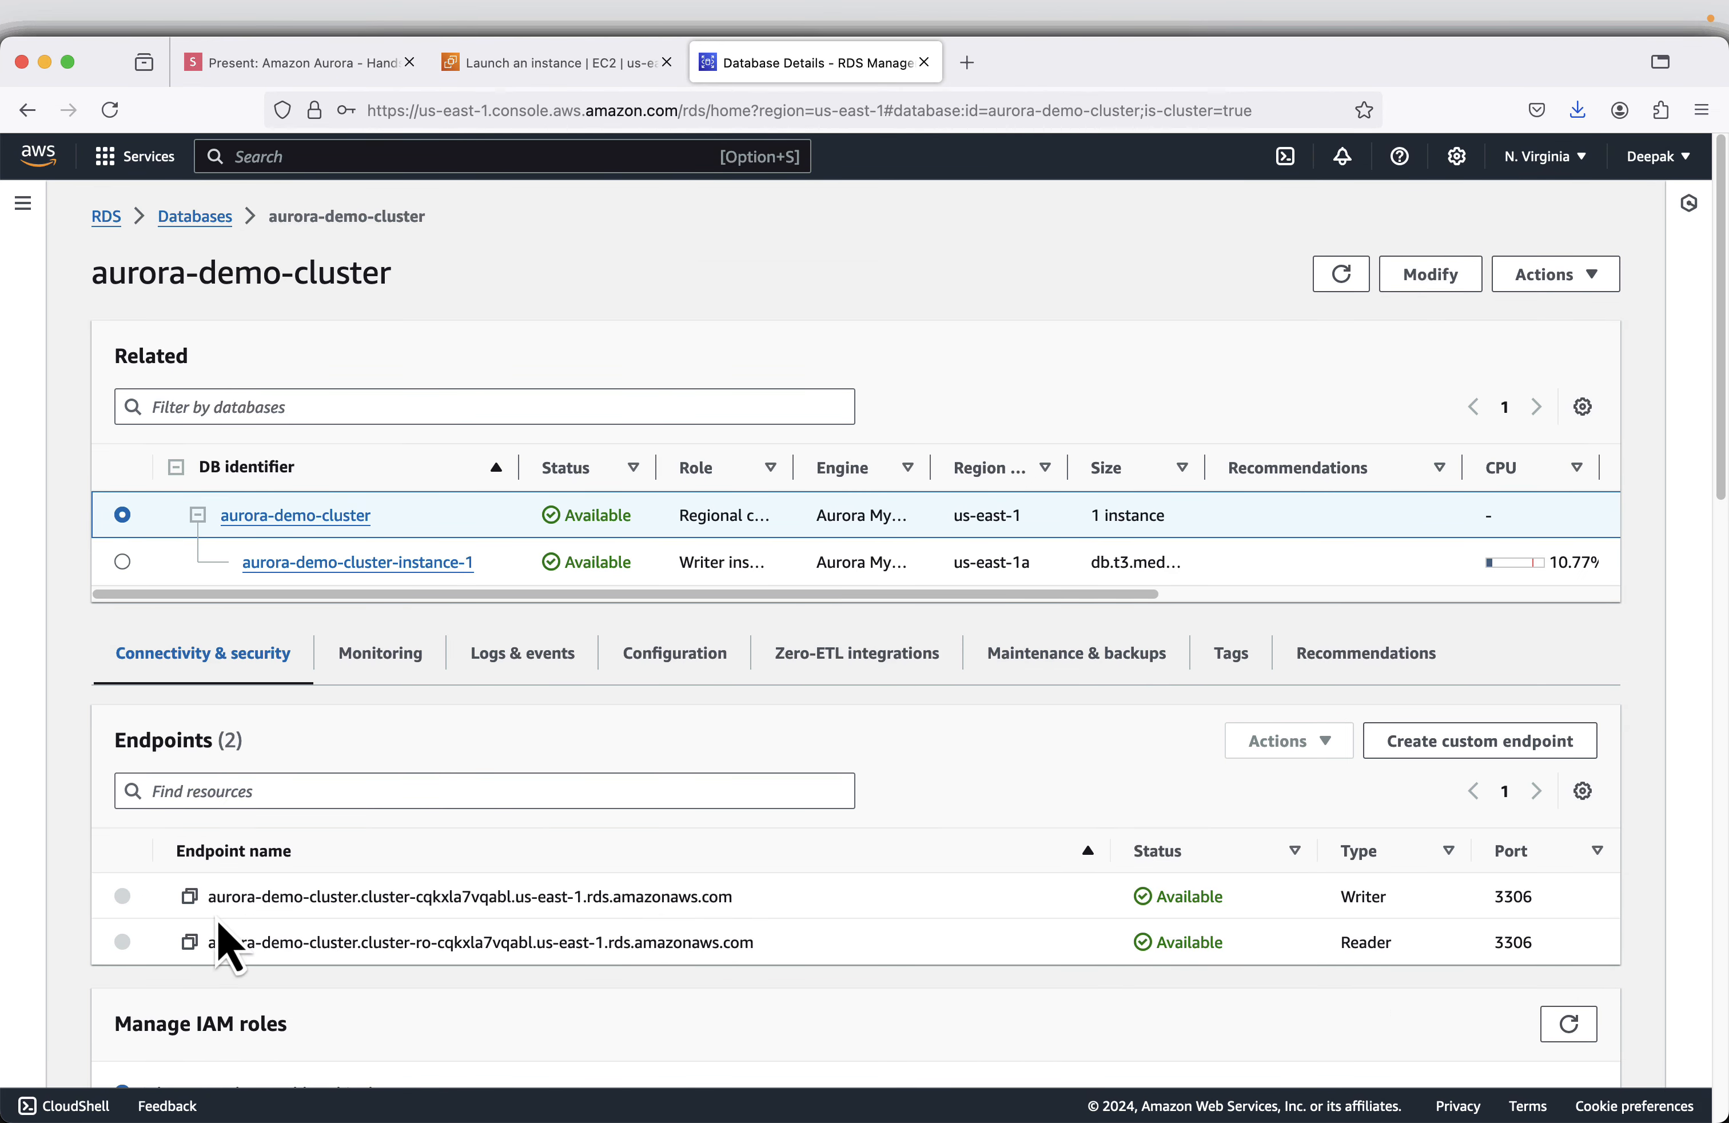
- Copy the writer endpoint of aurora-demo-cluster and widen the Role column in the related databases table
click(189, 897)
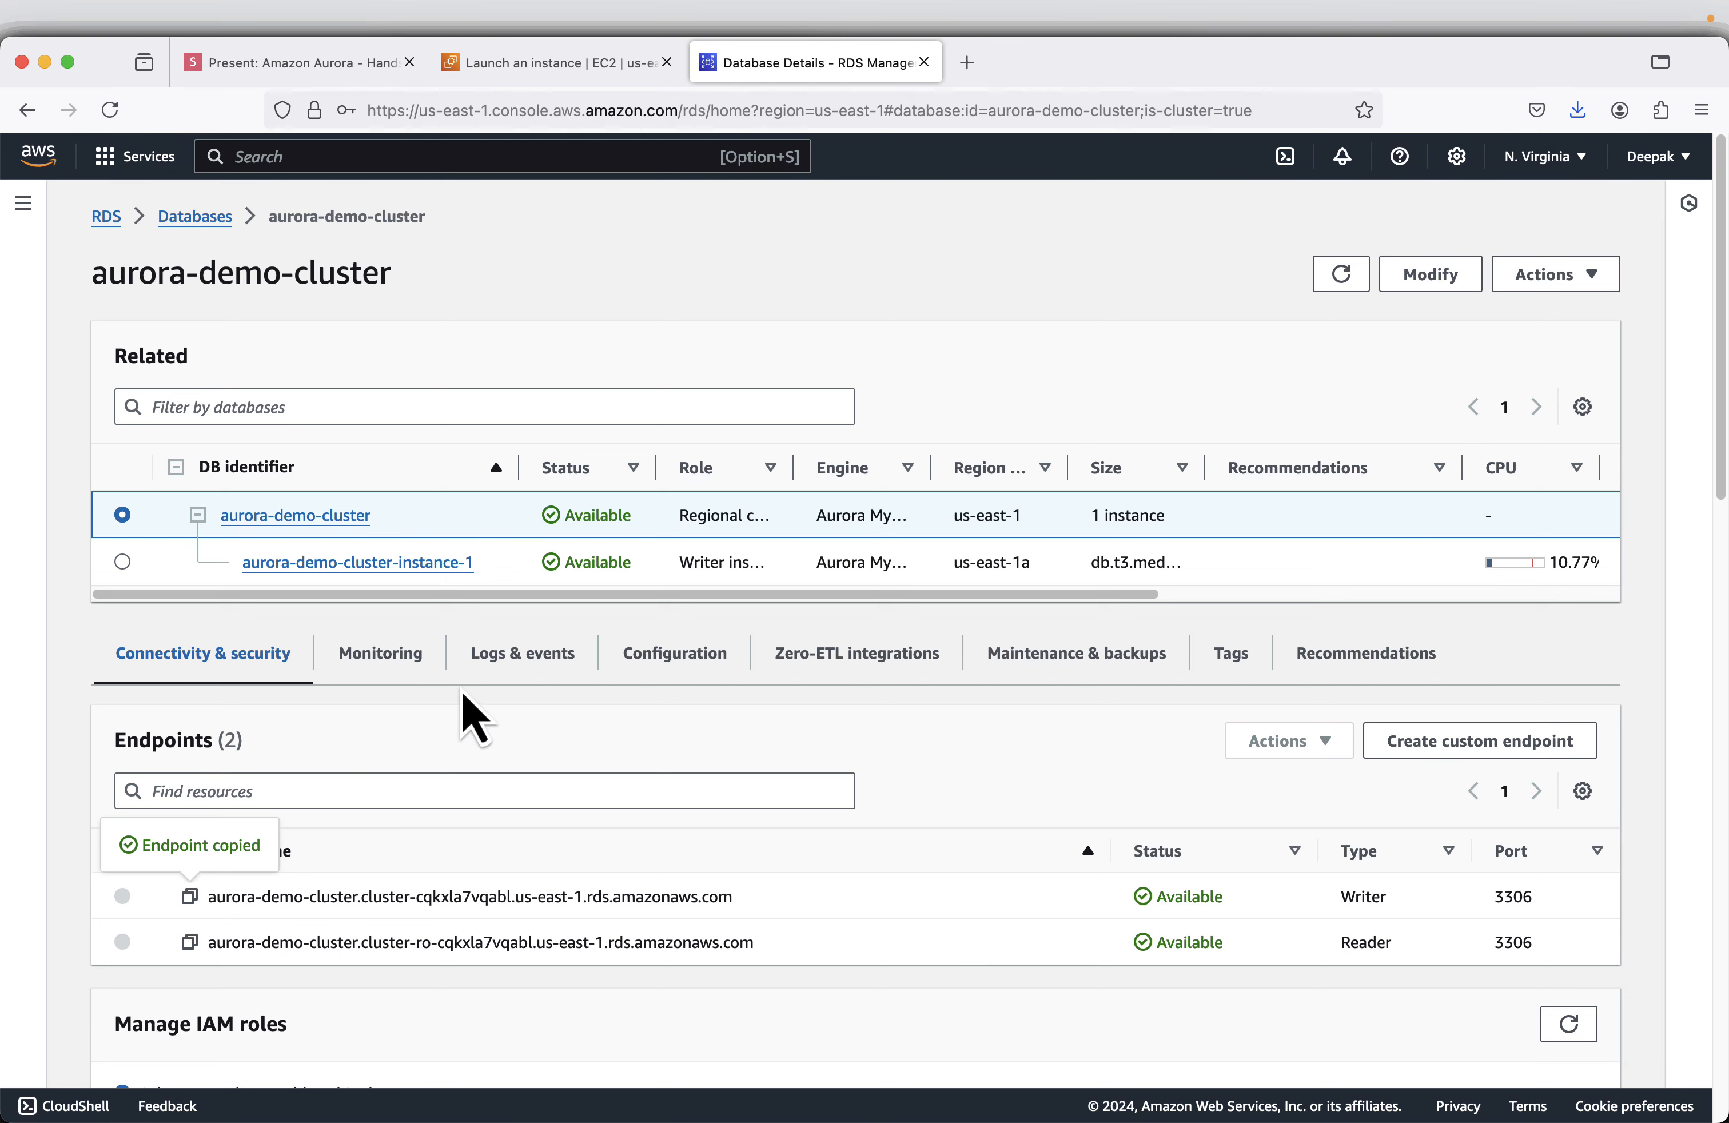
drag(795, 467, 1056, 467)
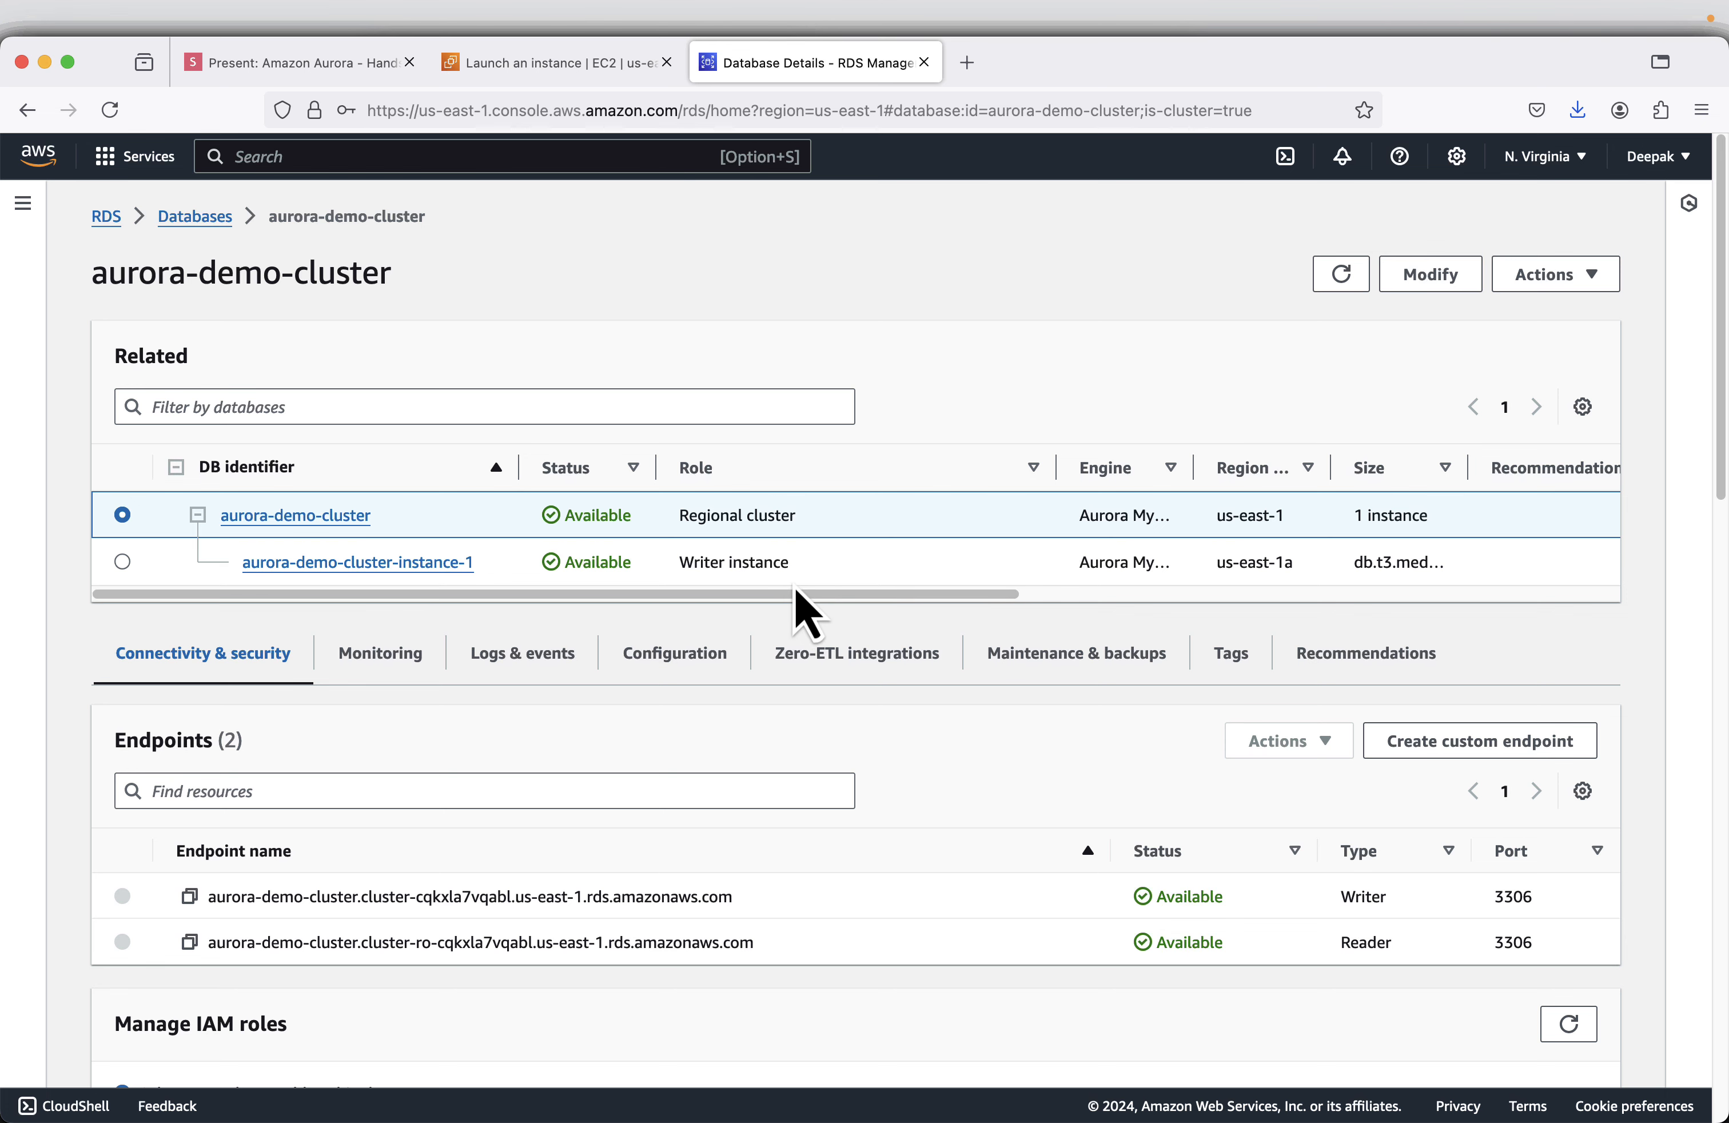
- Advance the slide deck to the Connect to EC2 Instance slide and switch to the EC2 launch confirmation page
click(281, 64)
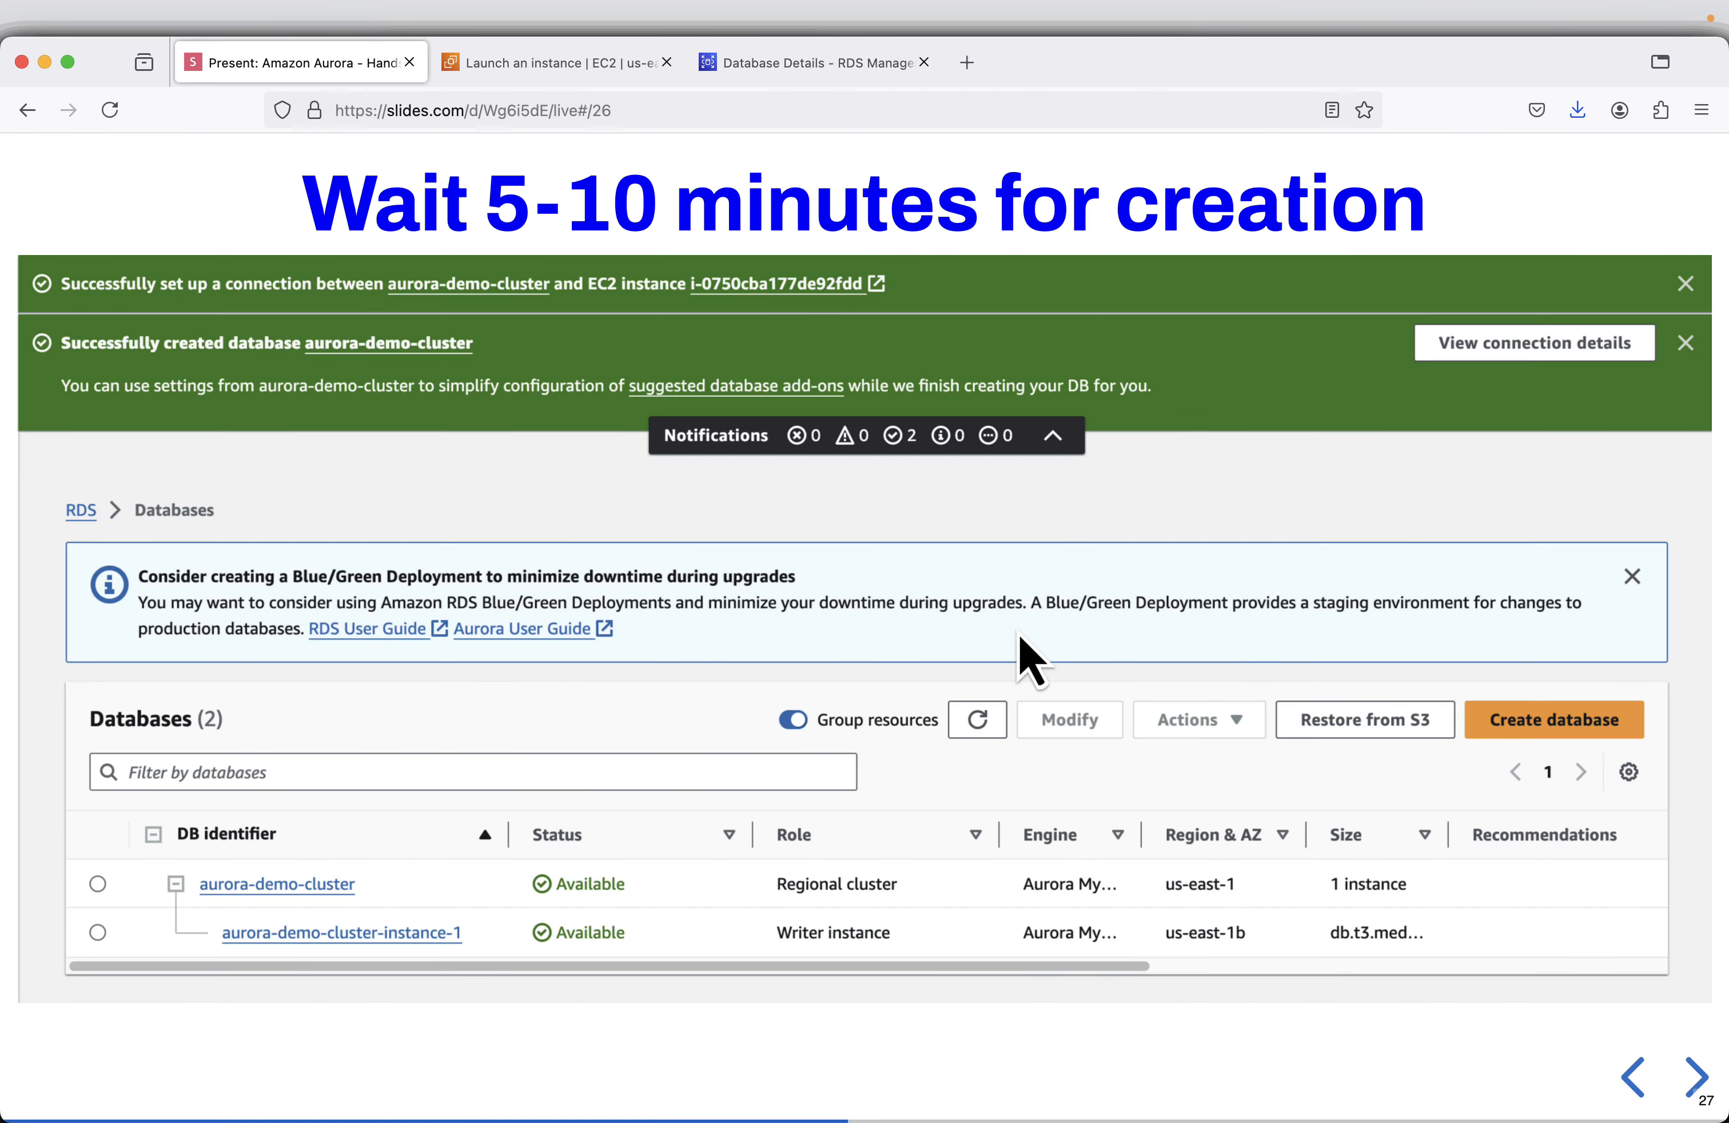
key(Right)
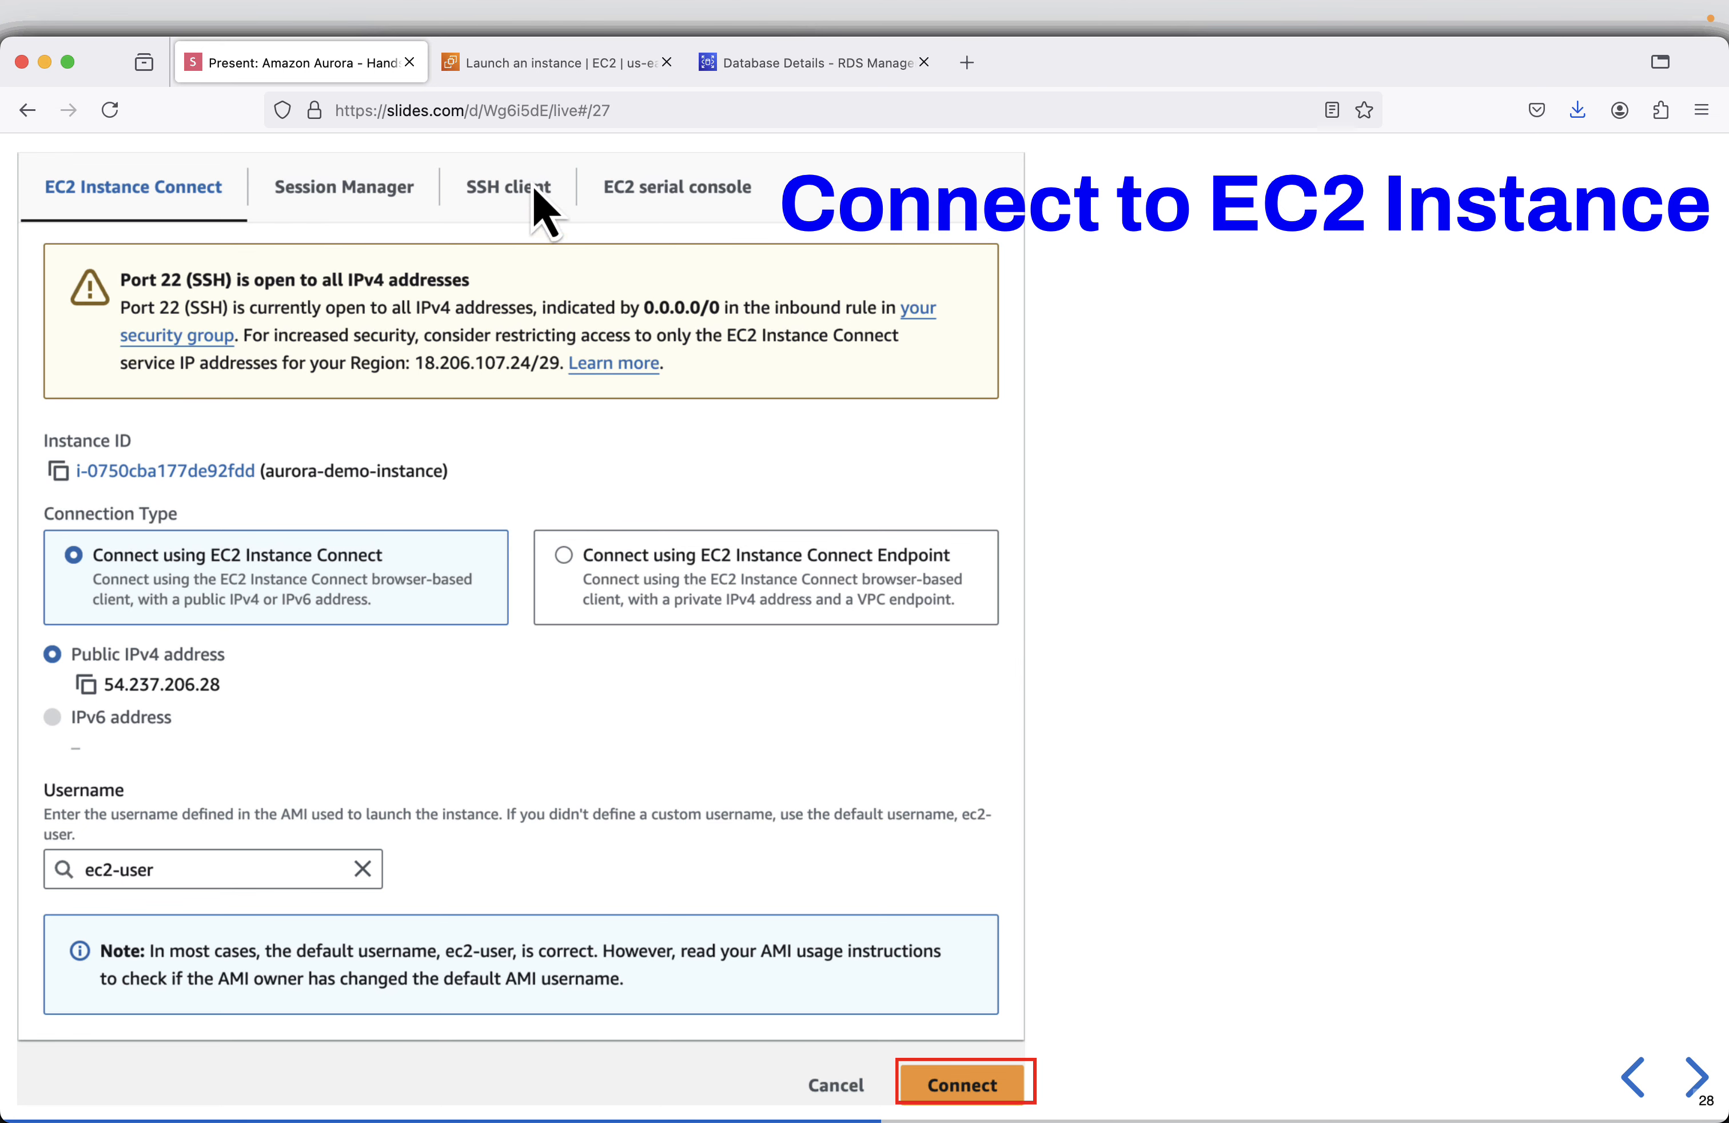
click(537, 64)
click(1328, 430)
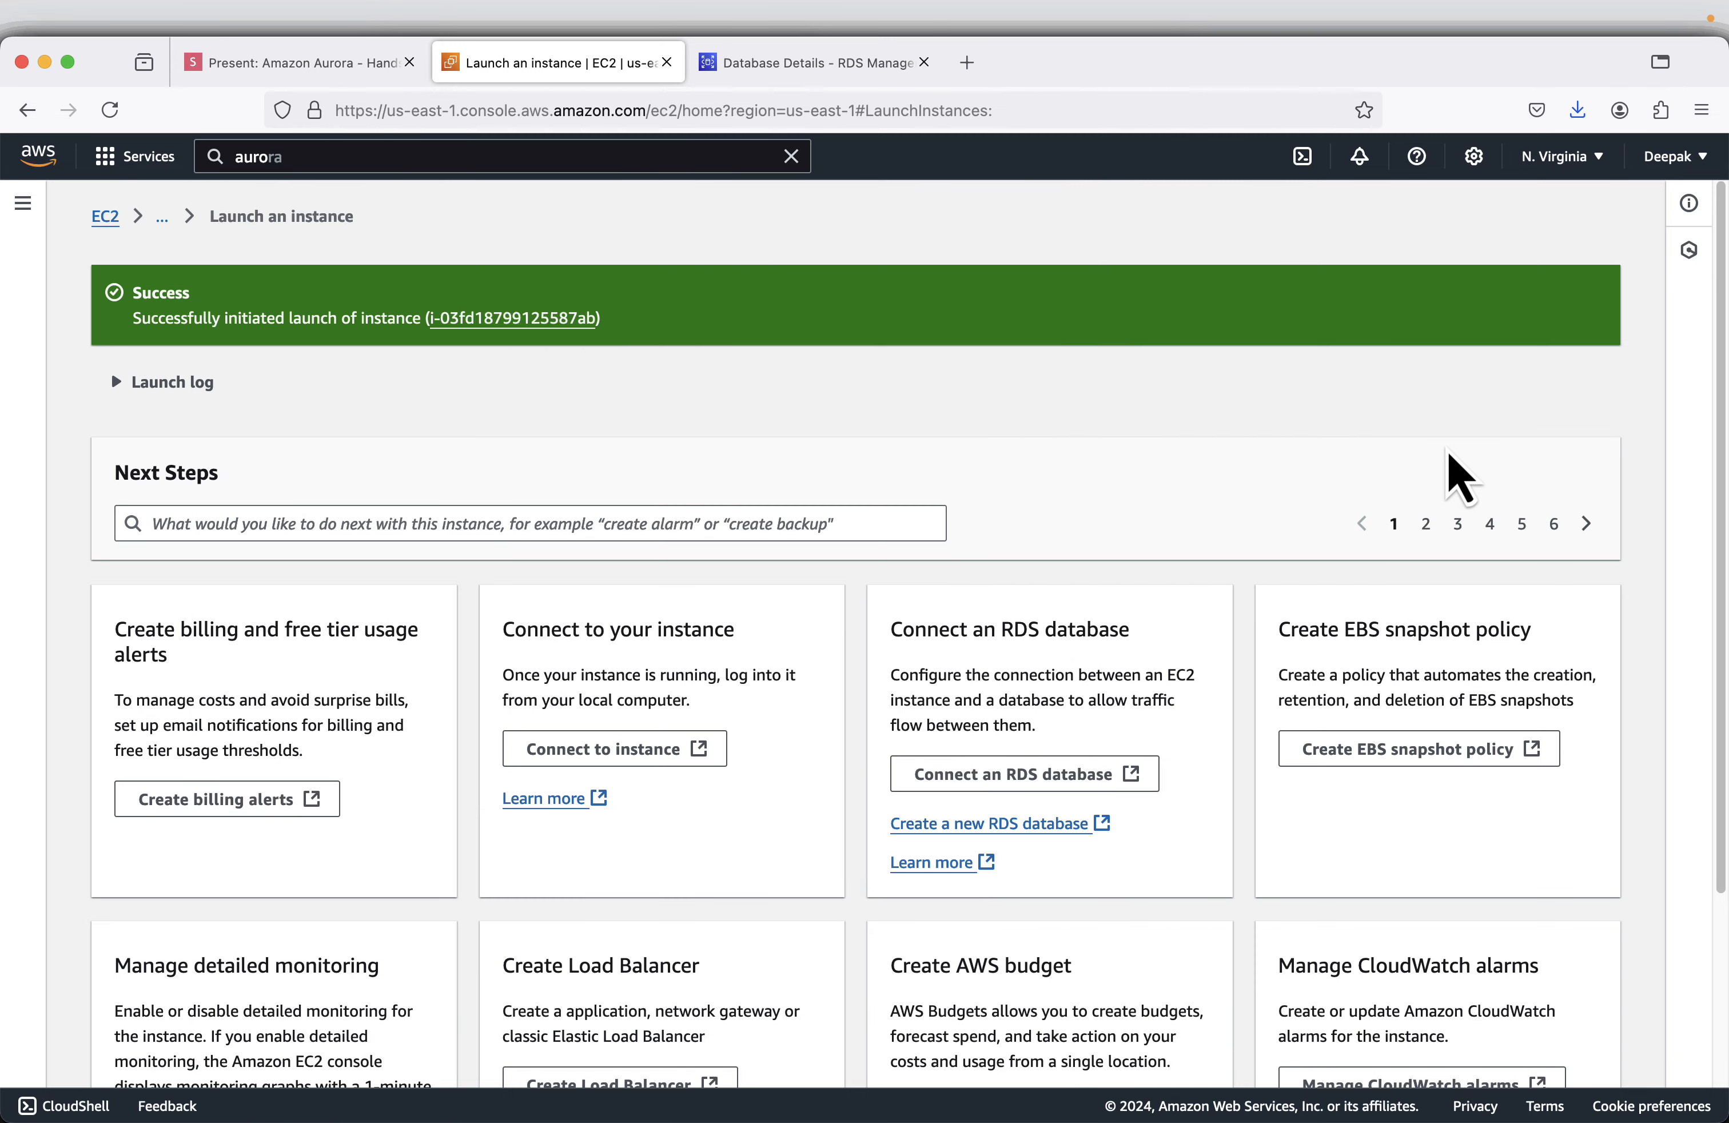
- Open the list of running EC2 instances, hide the side navigation and select aurora-demo-instance
click(106, 218)
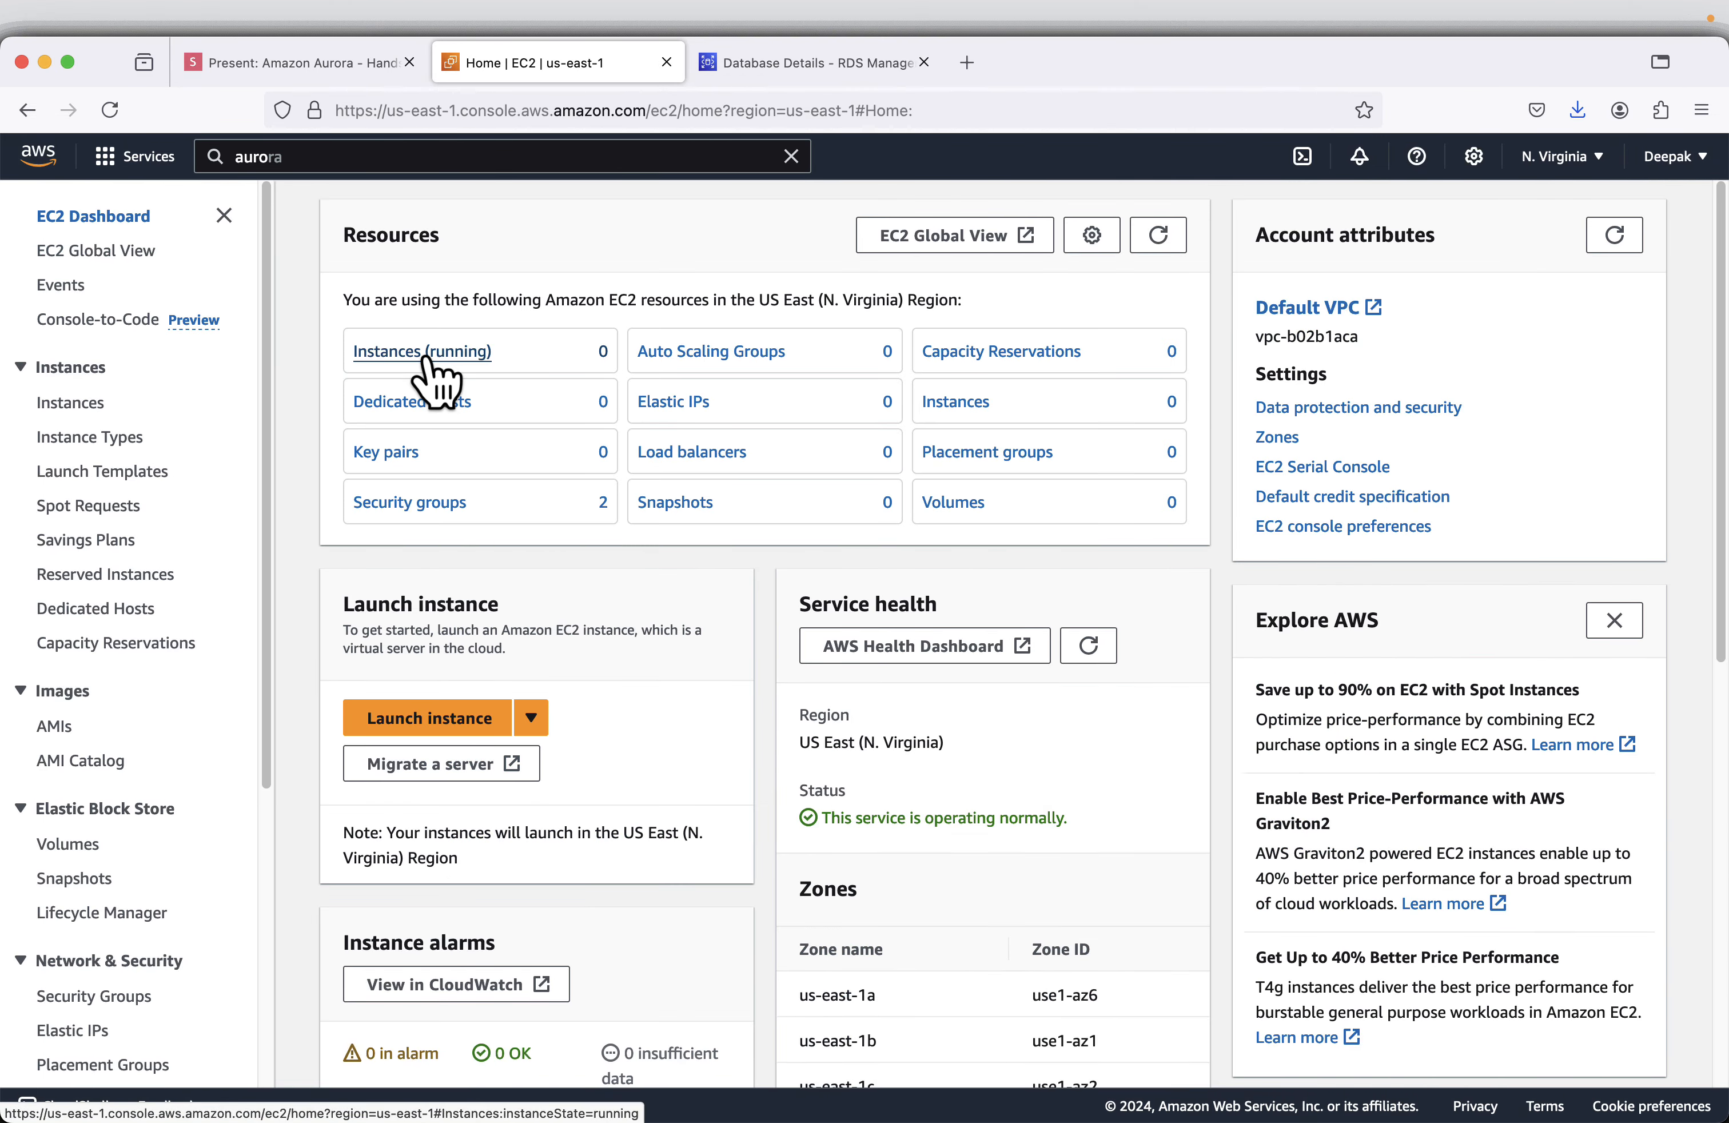
click(429, 358)
click(225, 215)
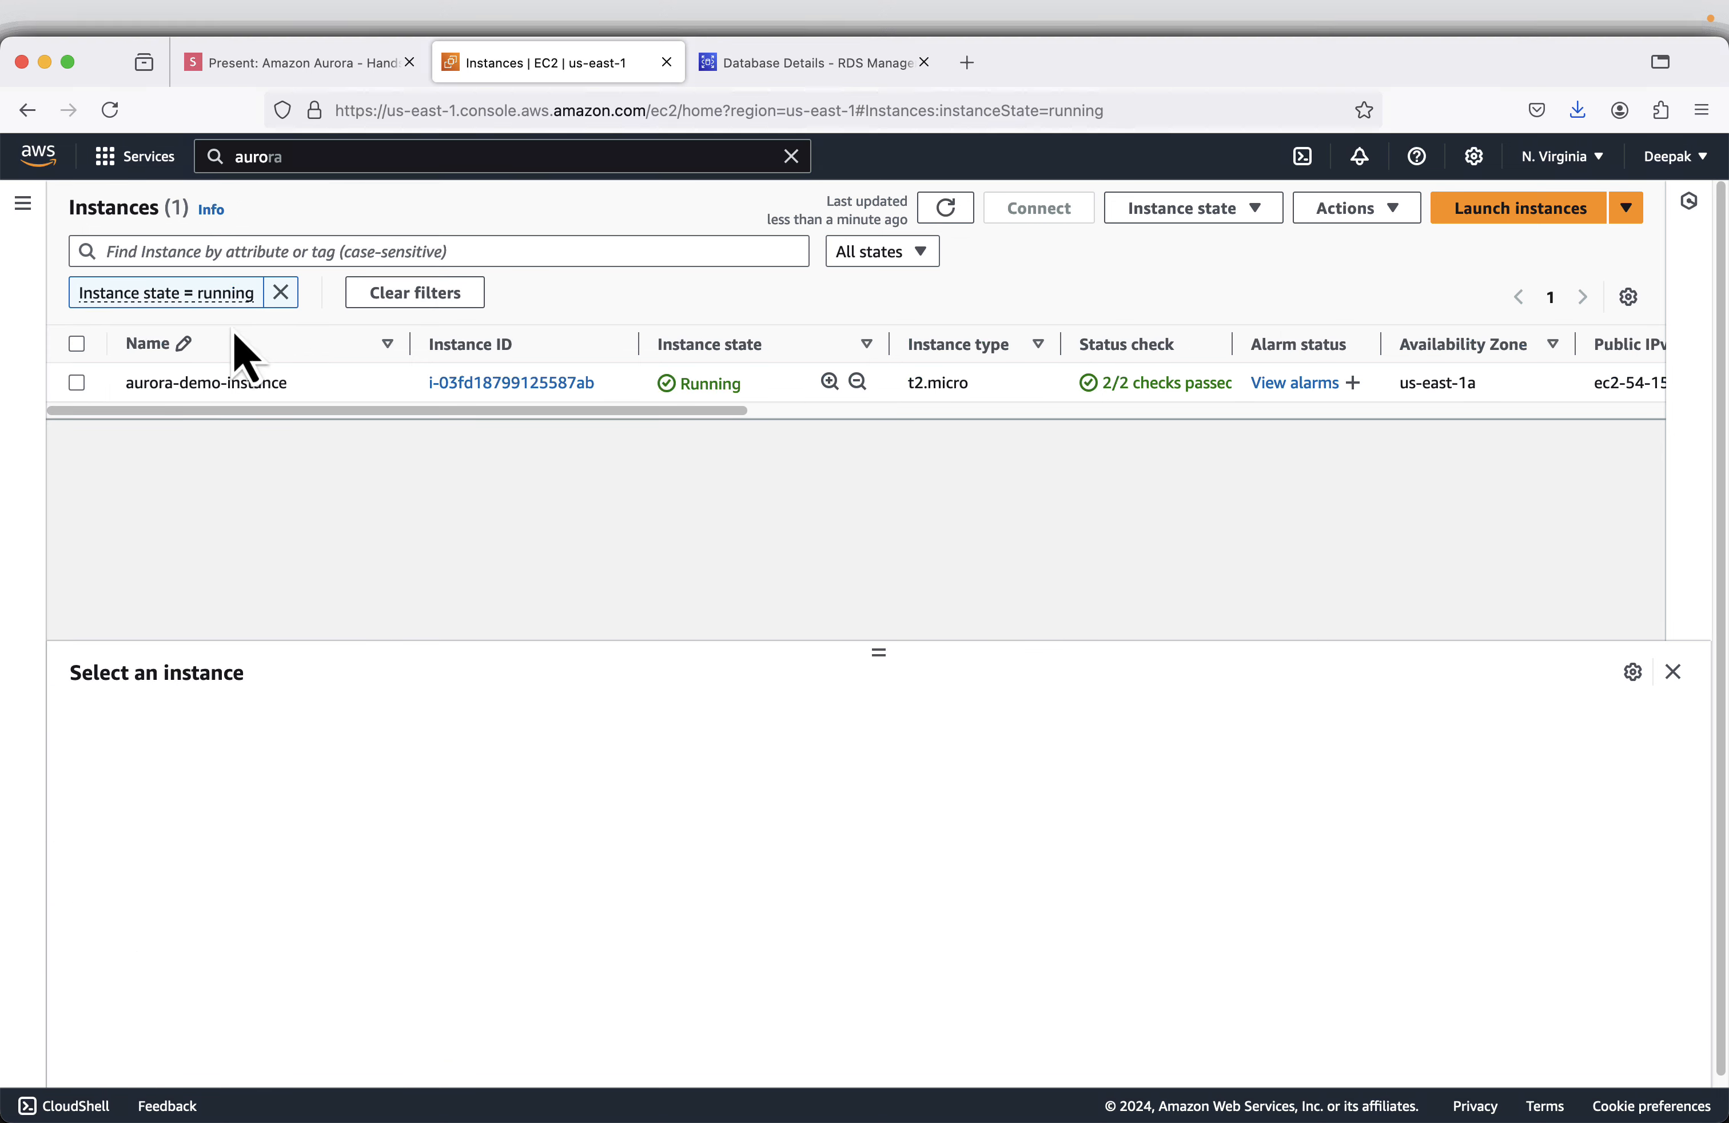
click(80, 384)
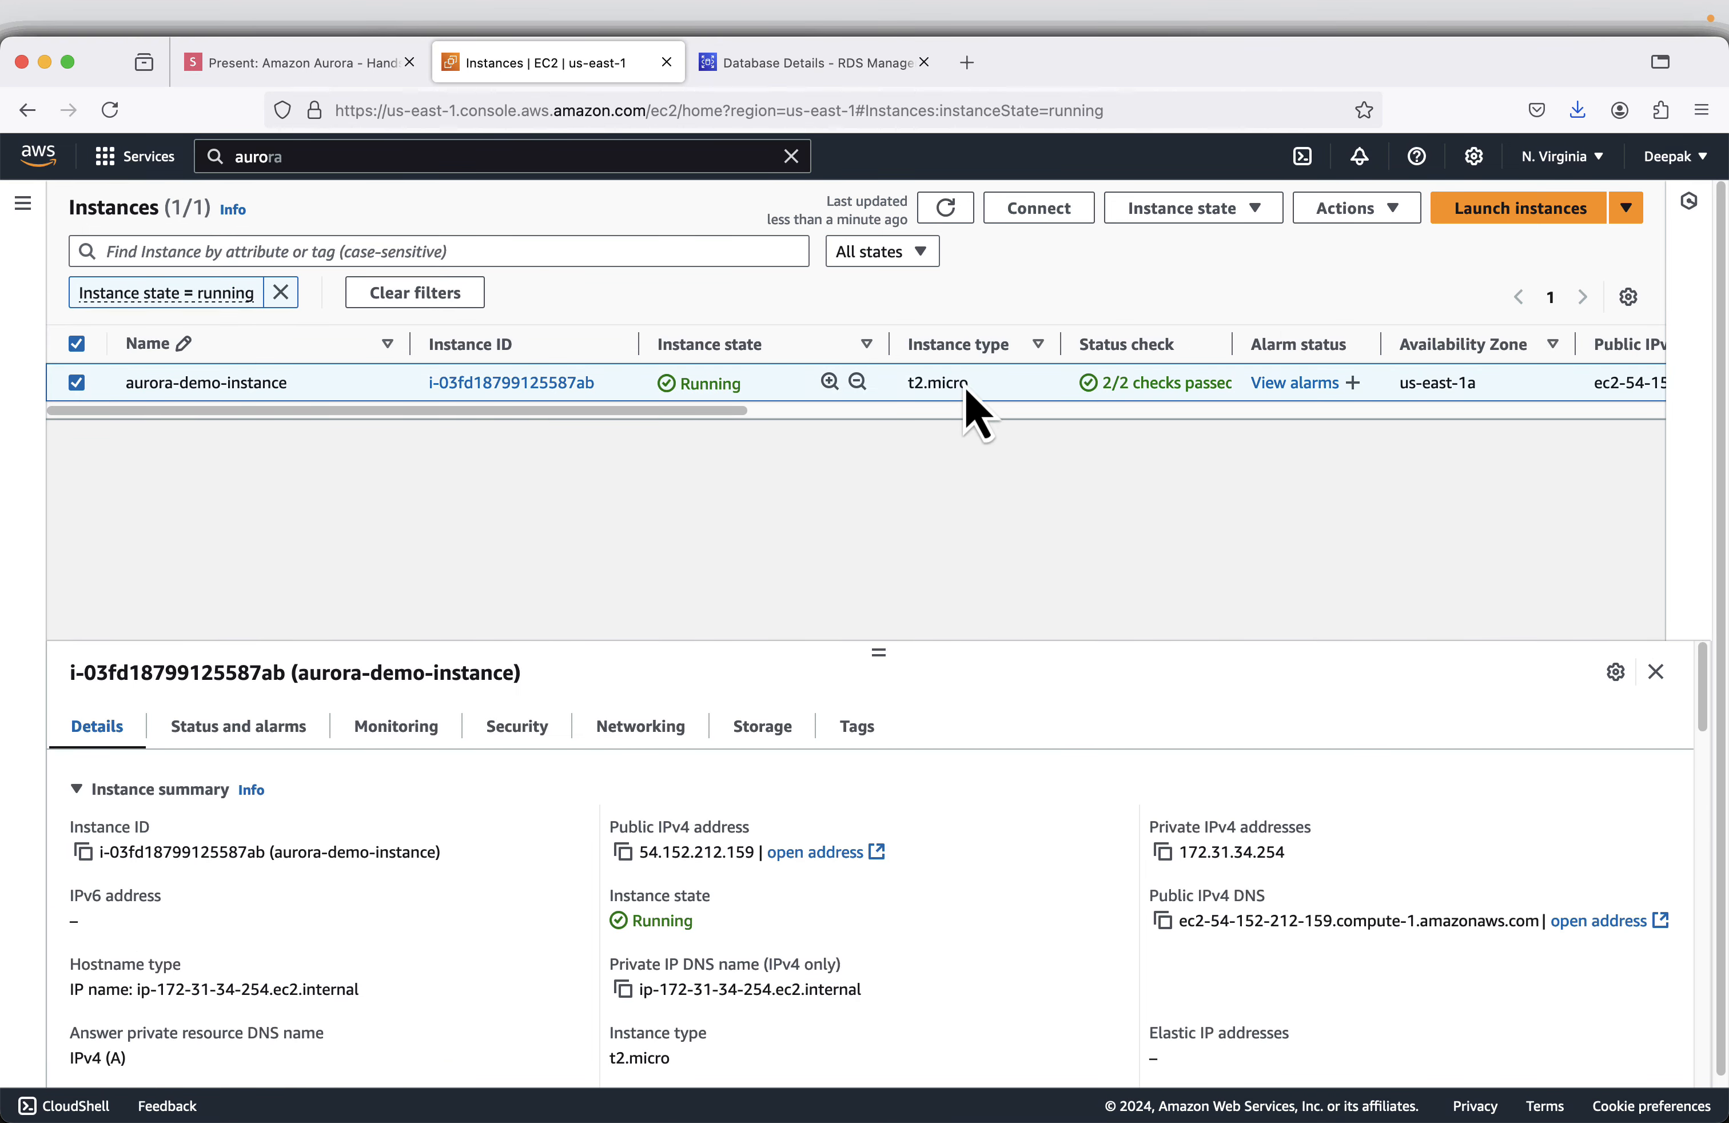
- Connect to aurora-demo-instance using EC2 Instance Connect with its public IPv4 address and the default username
click(1040, 209)
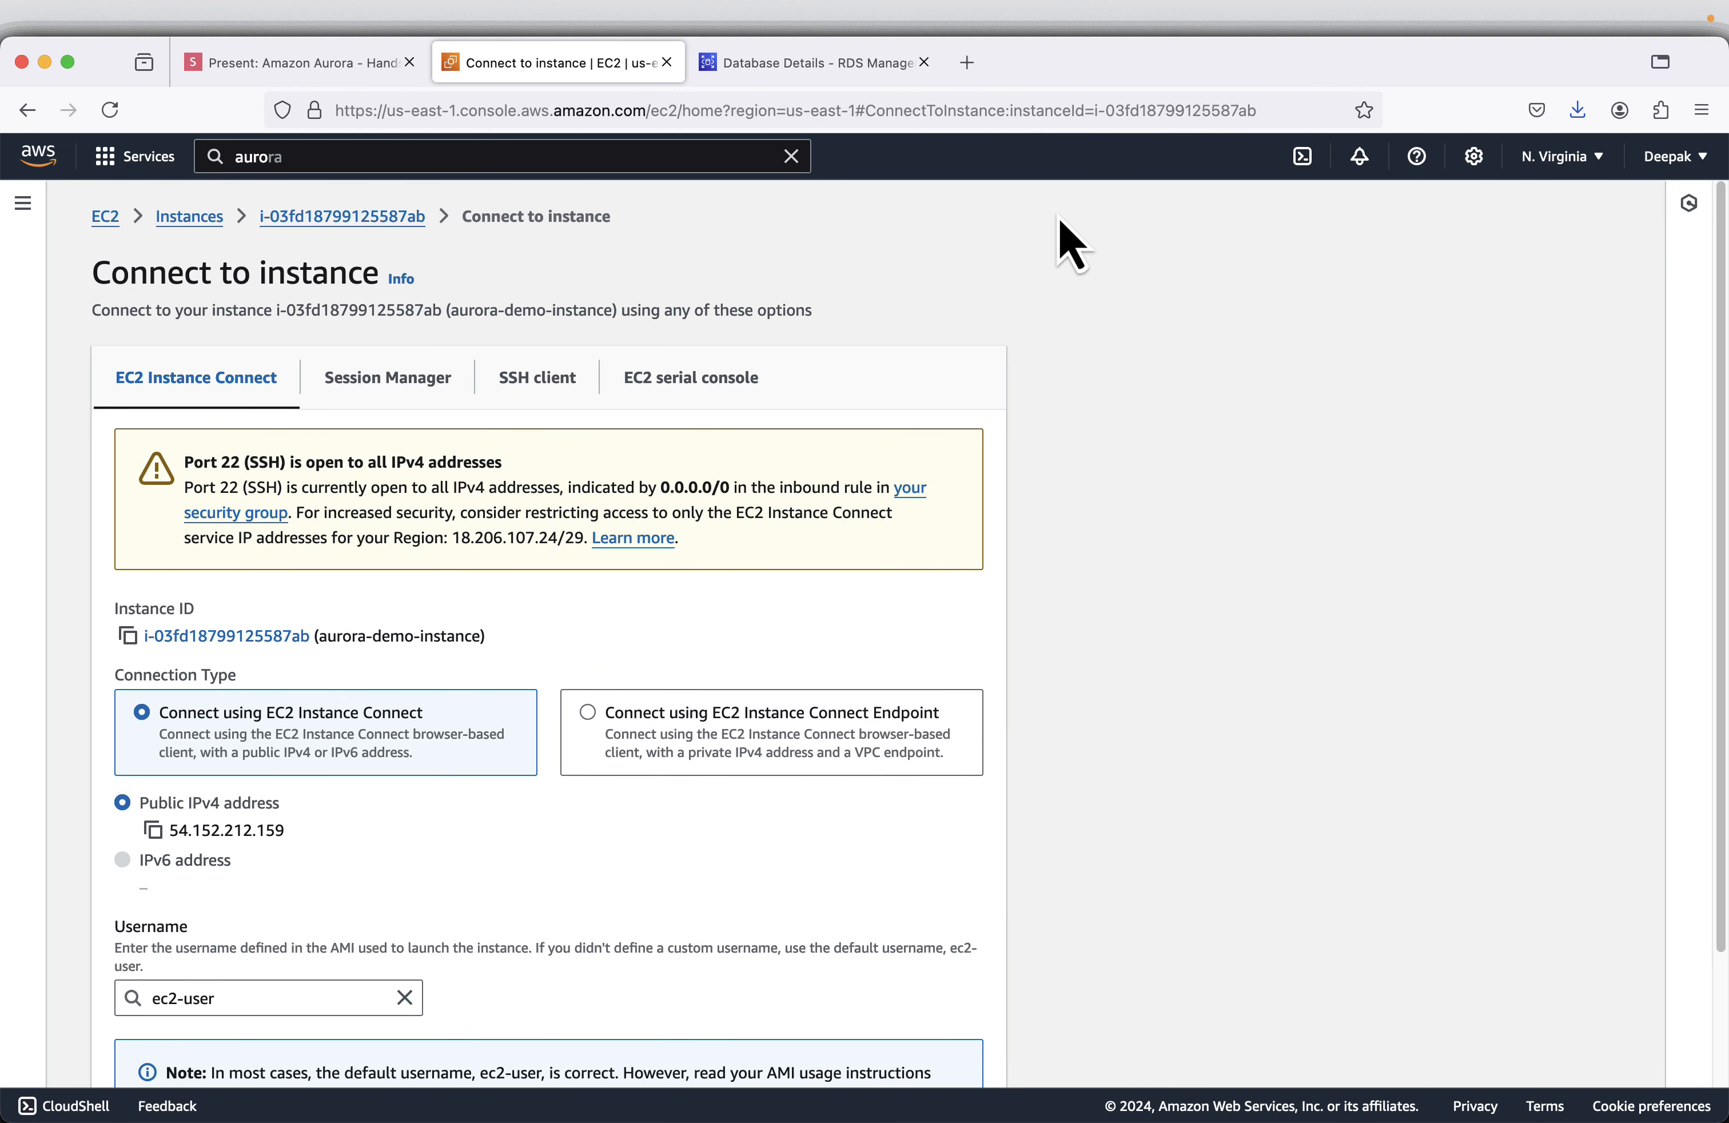
scroll(984, 459, down, 2)
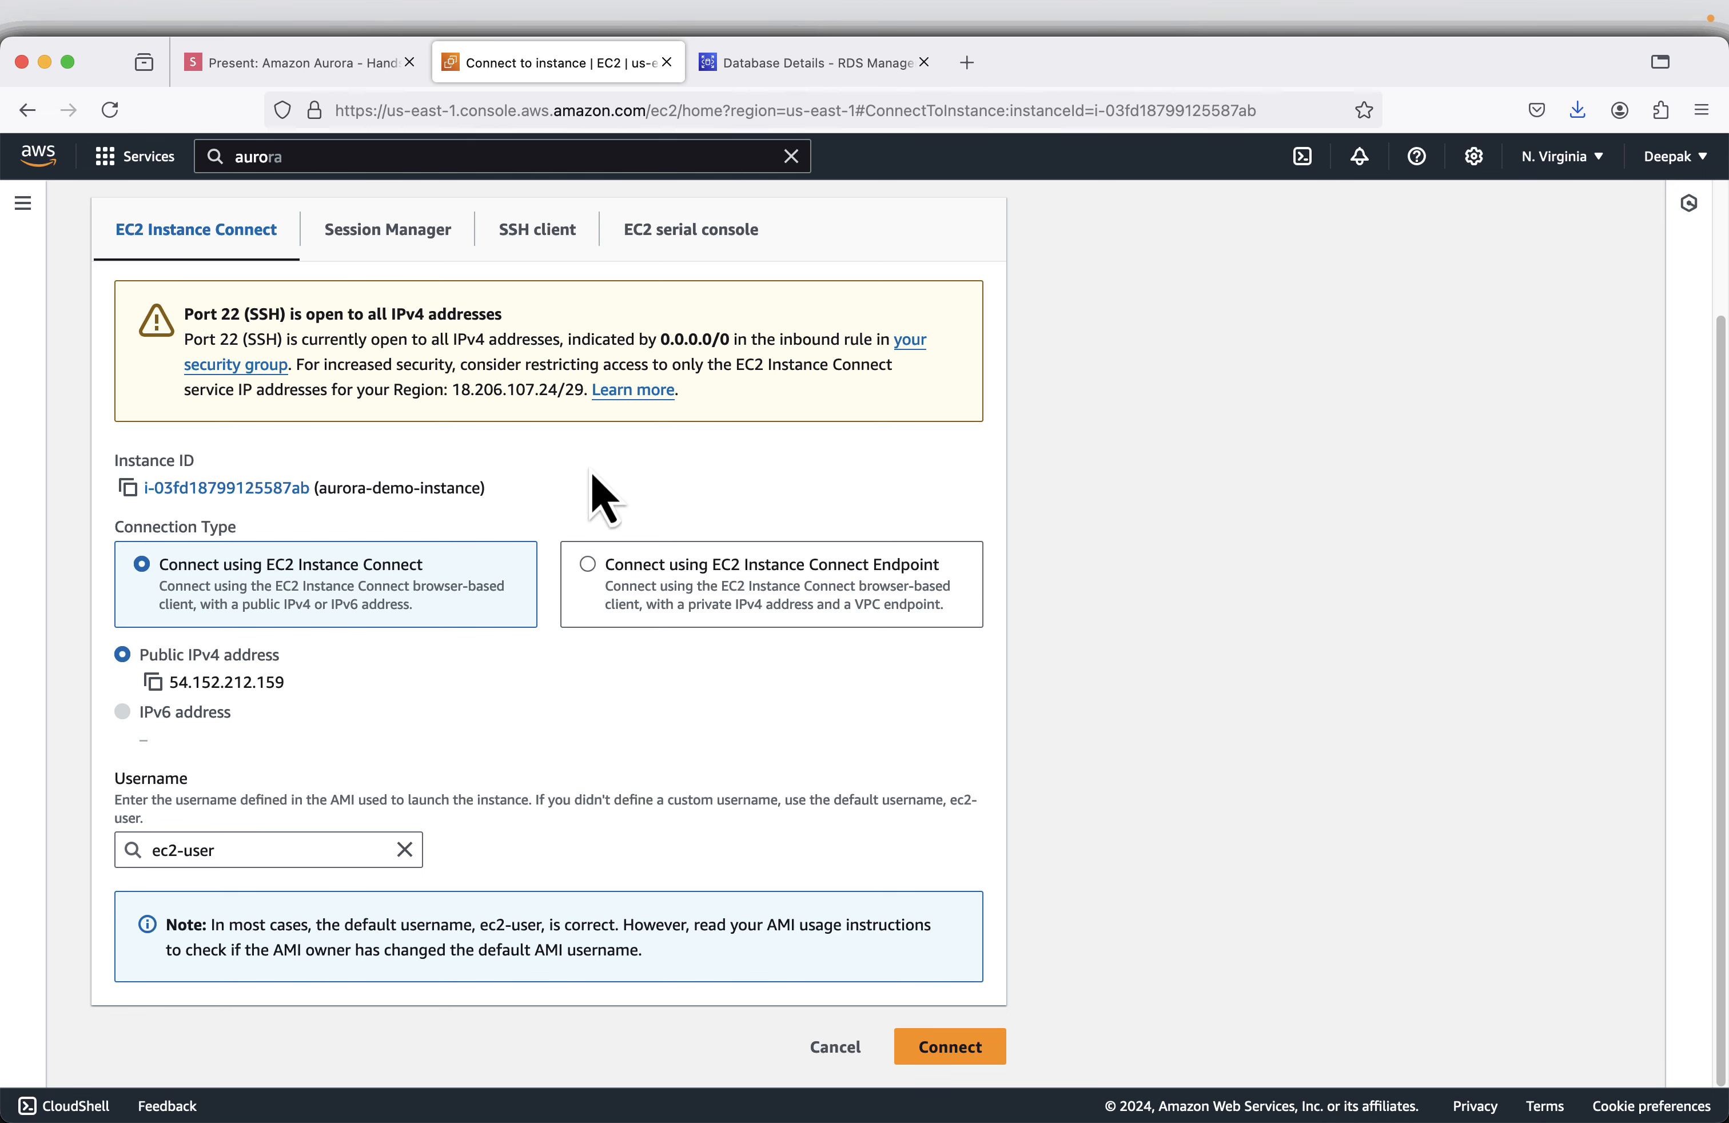
click(955, 1046)
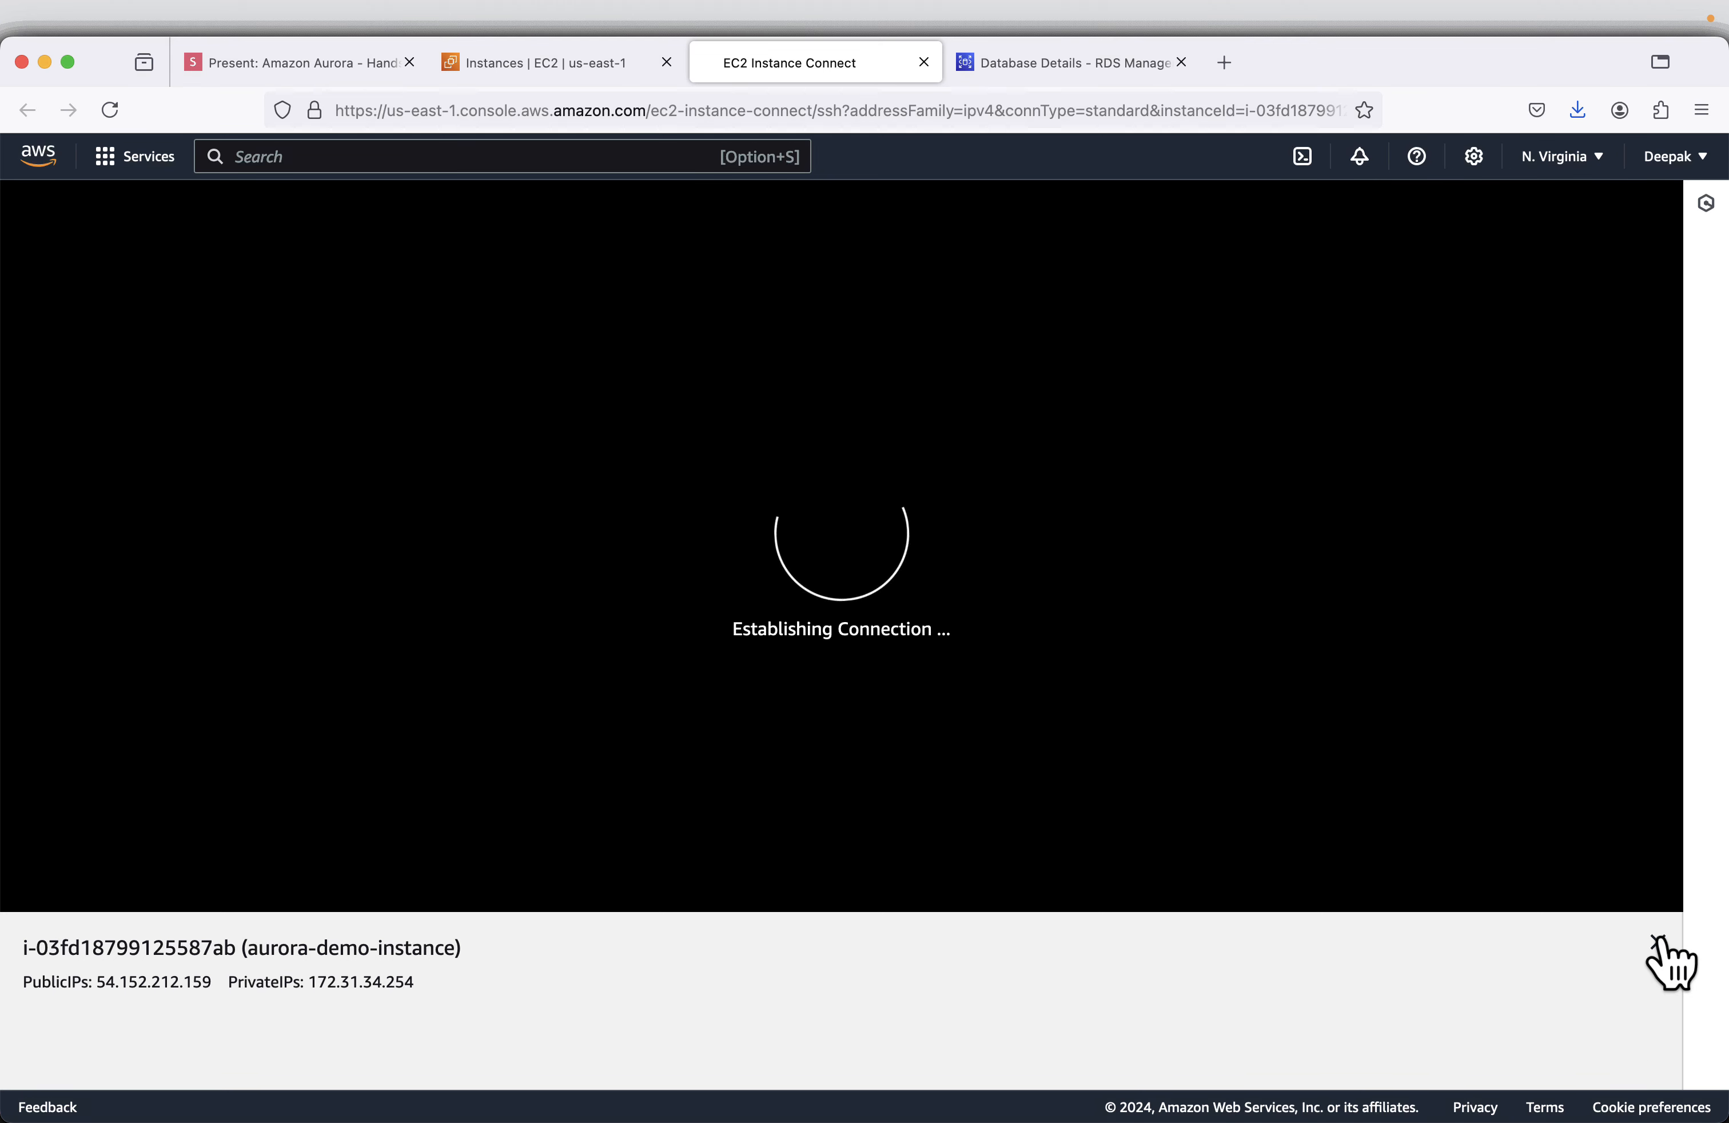
- Close the instance information bar beneath the terminal and enlarge the page to 150%
click(1658, 942)
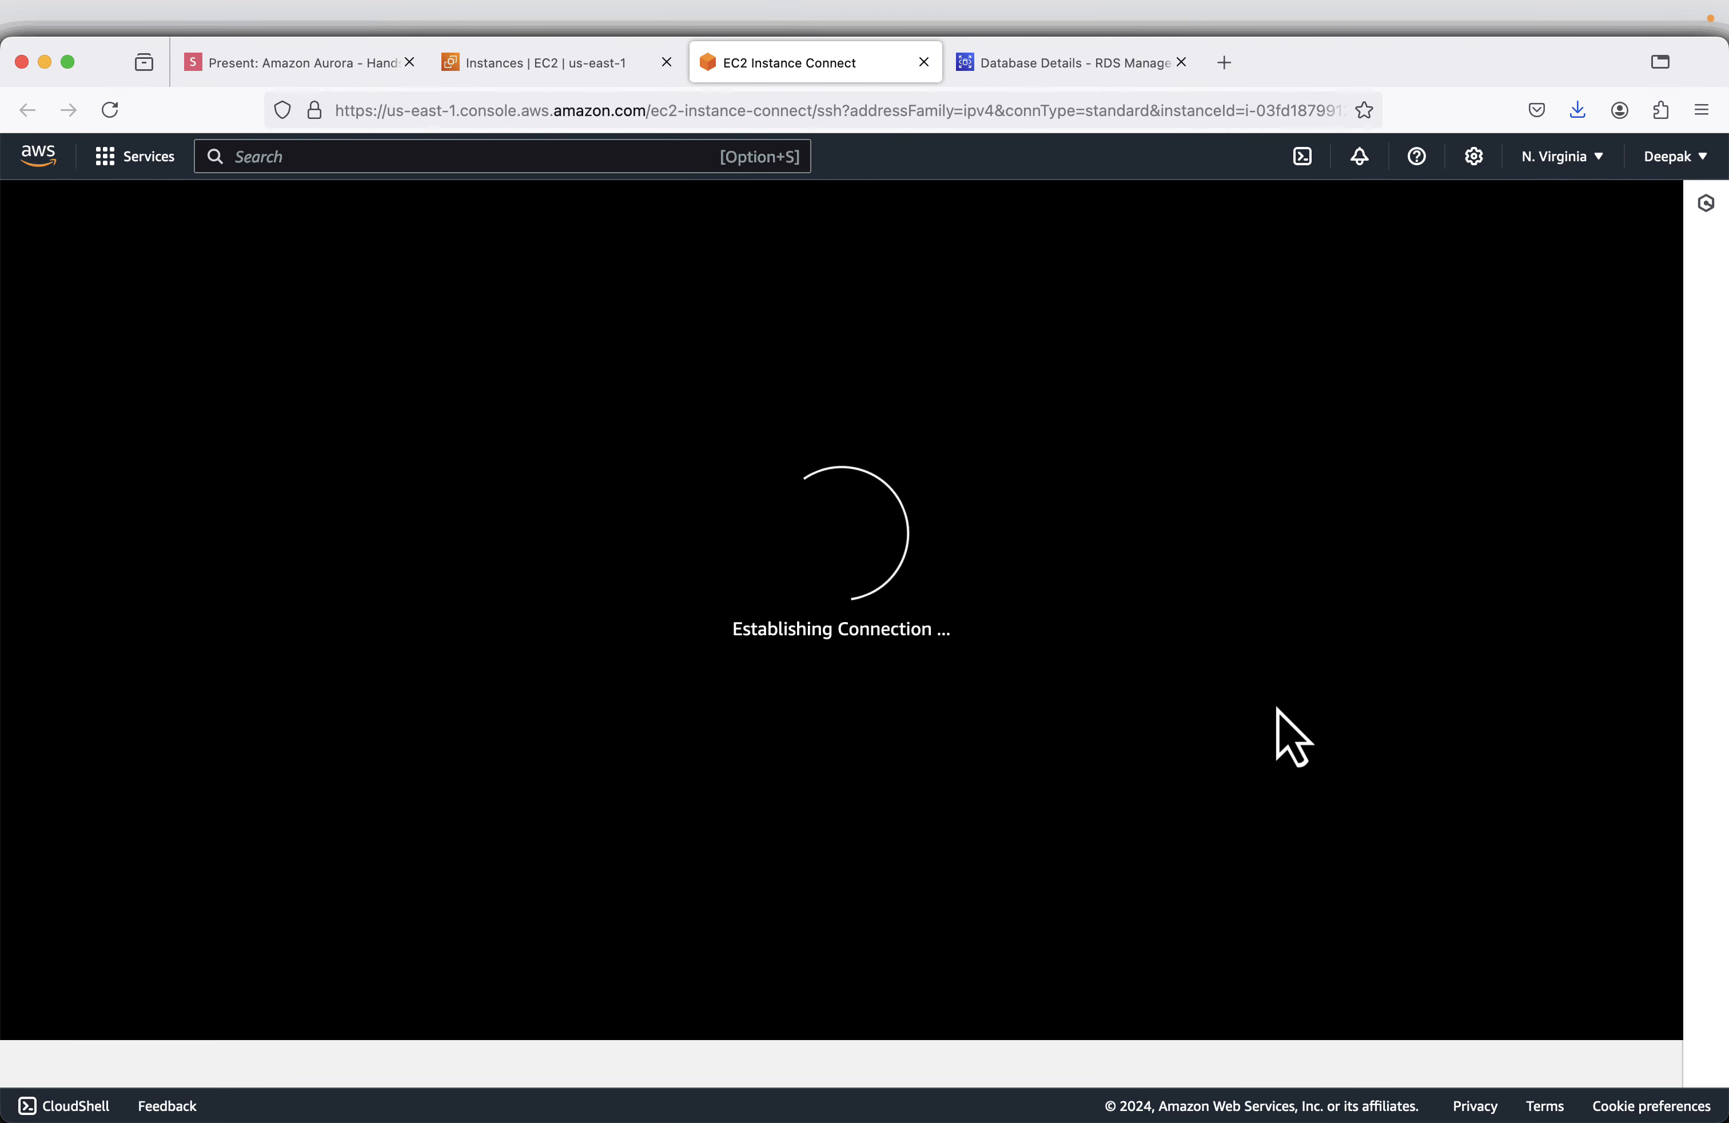
key(super+plus)
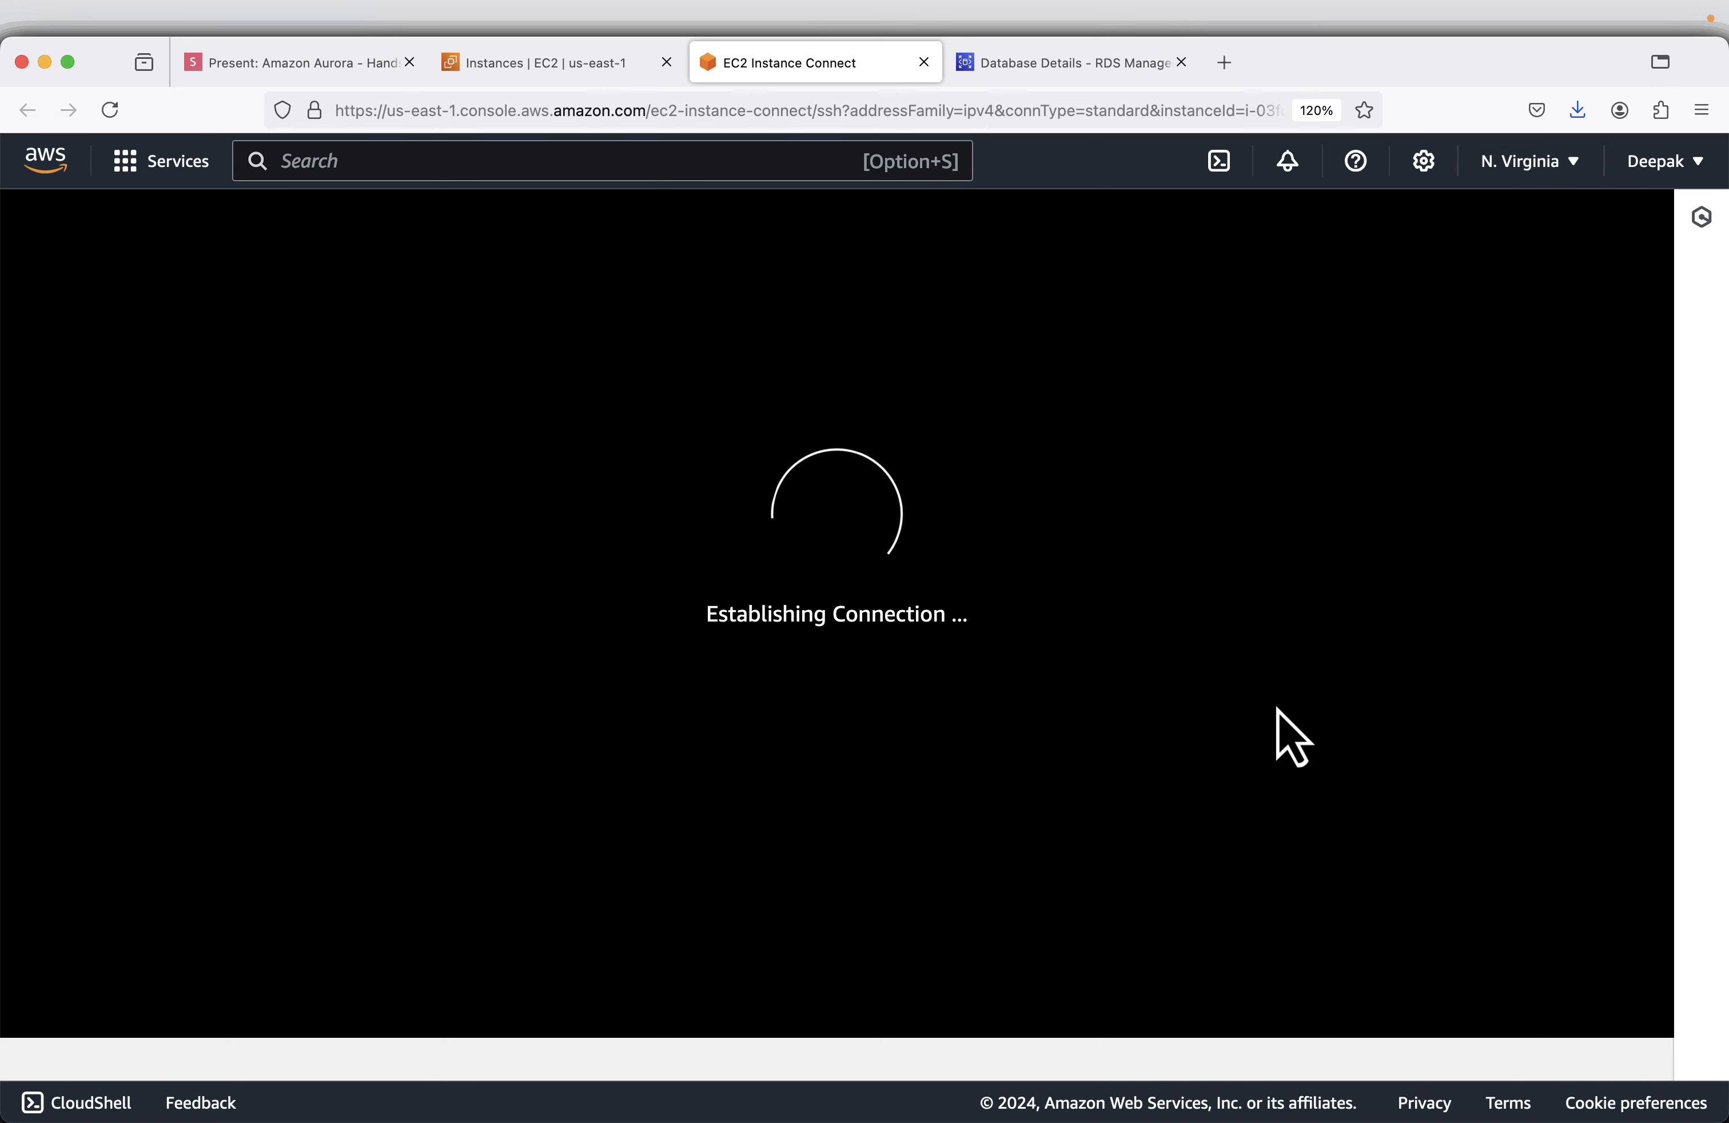
key(super+plus)
key(super+plus)
key(super+plus)
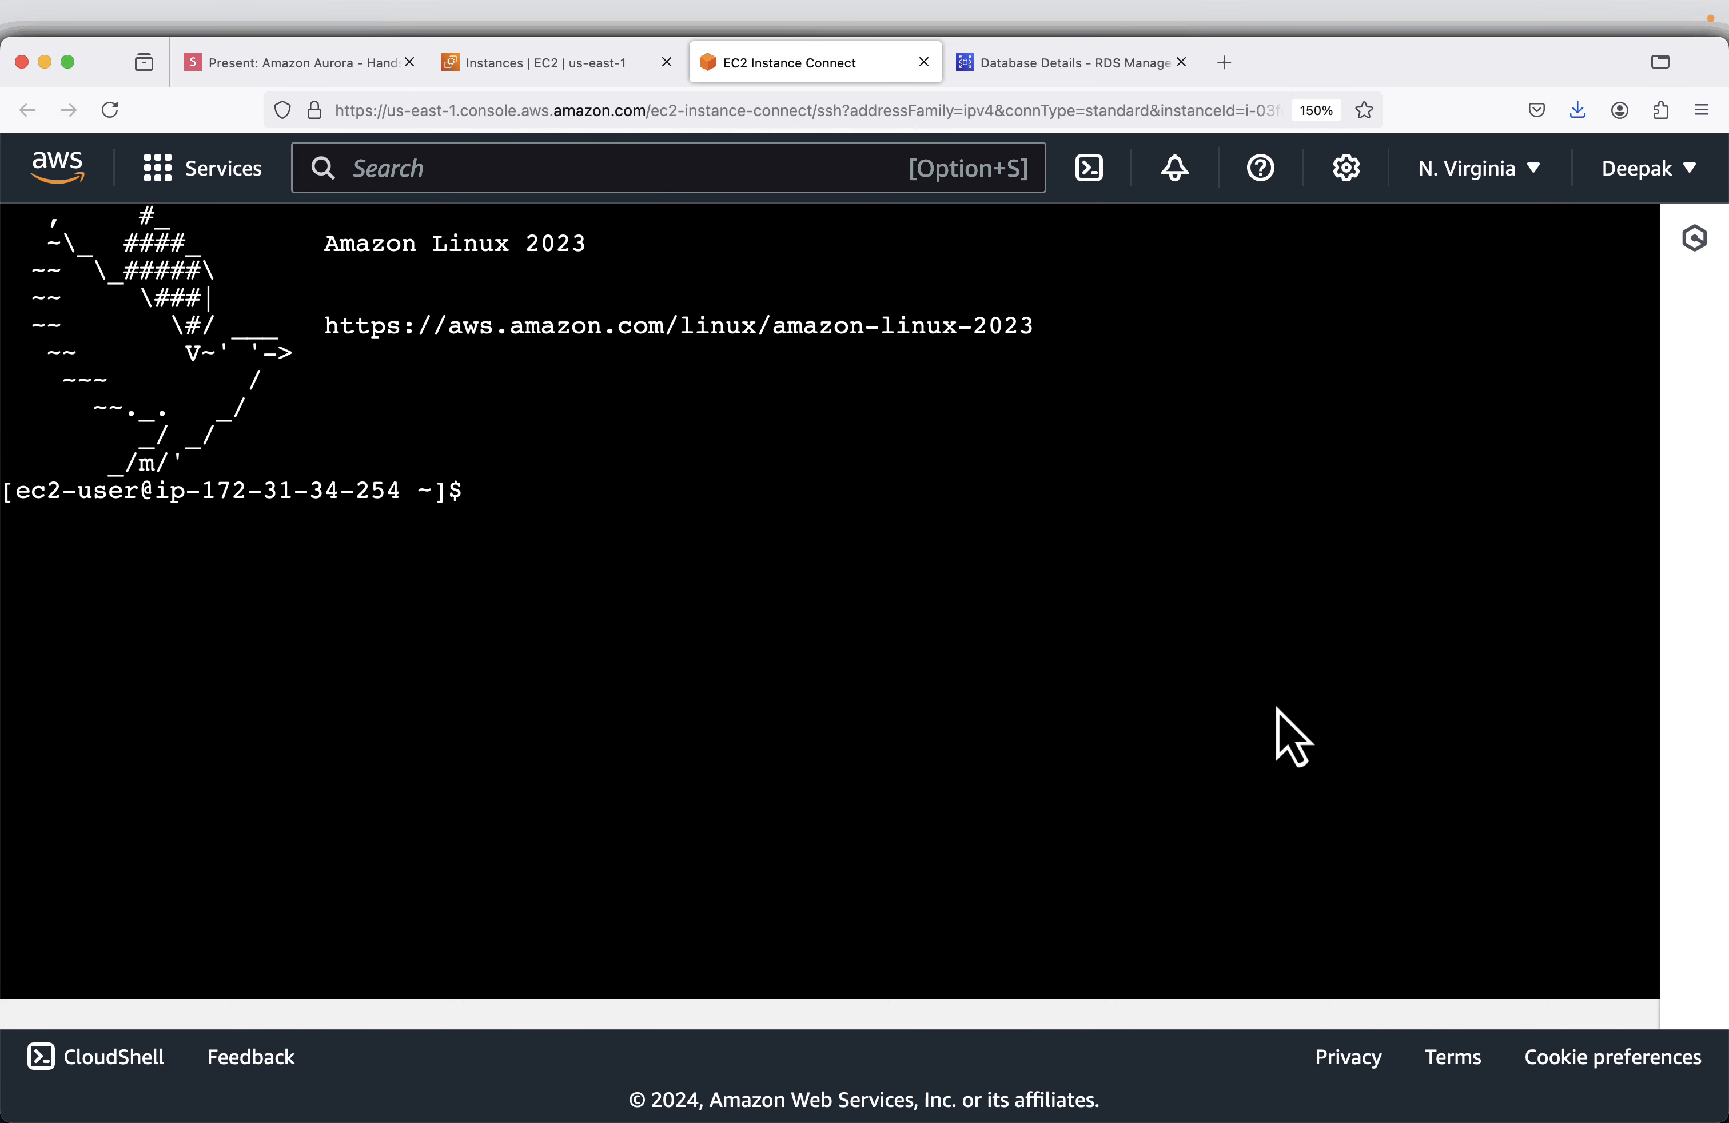
- Copy the package update command from the Install Apache Server slide and run sudo dnf update -y in the EC2 terminal
click(232, 73)
key(Right)
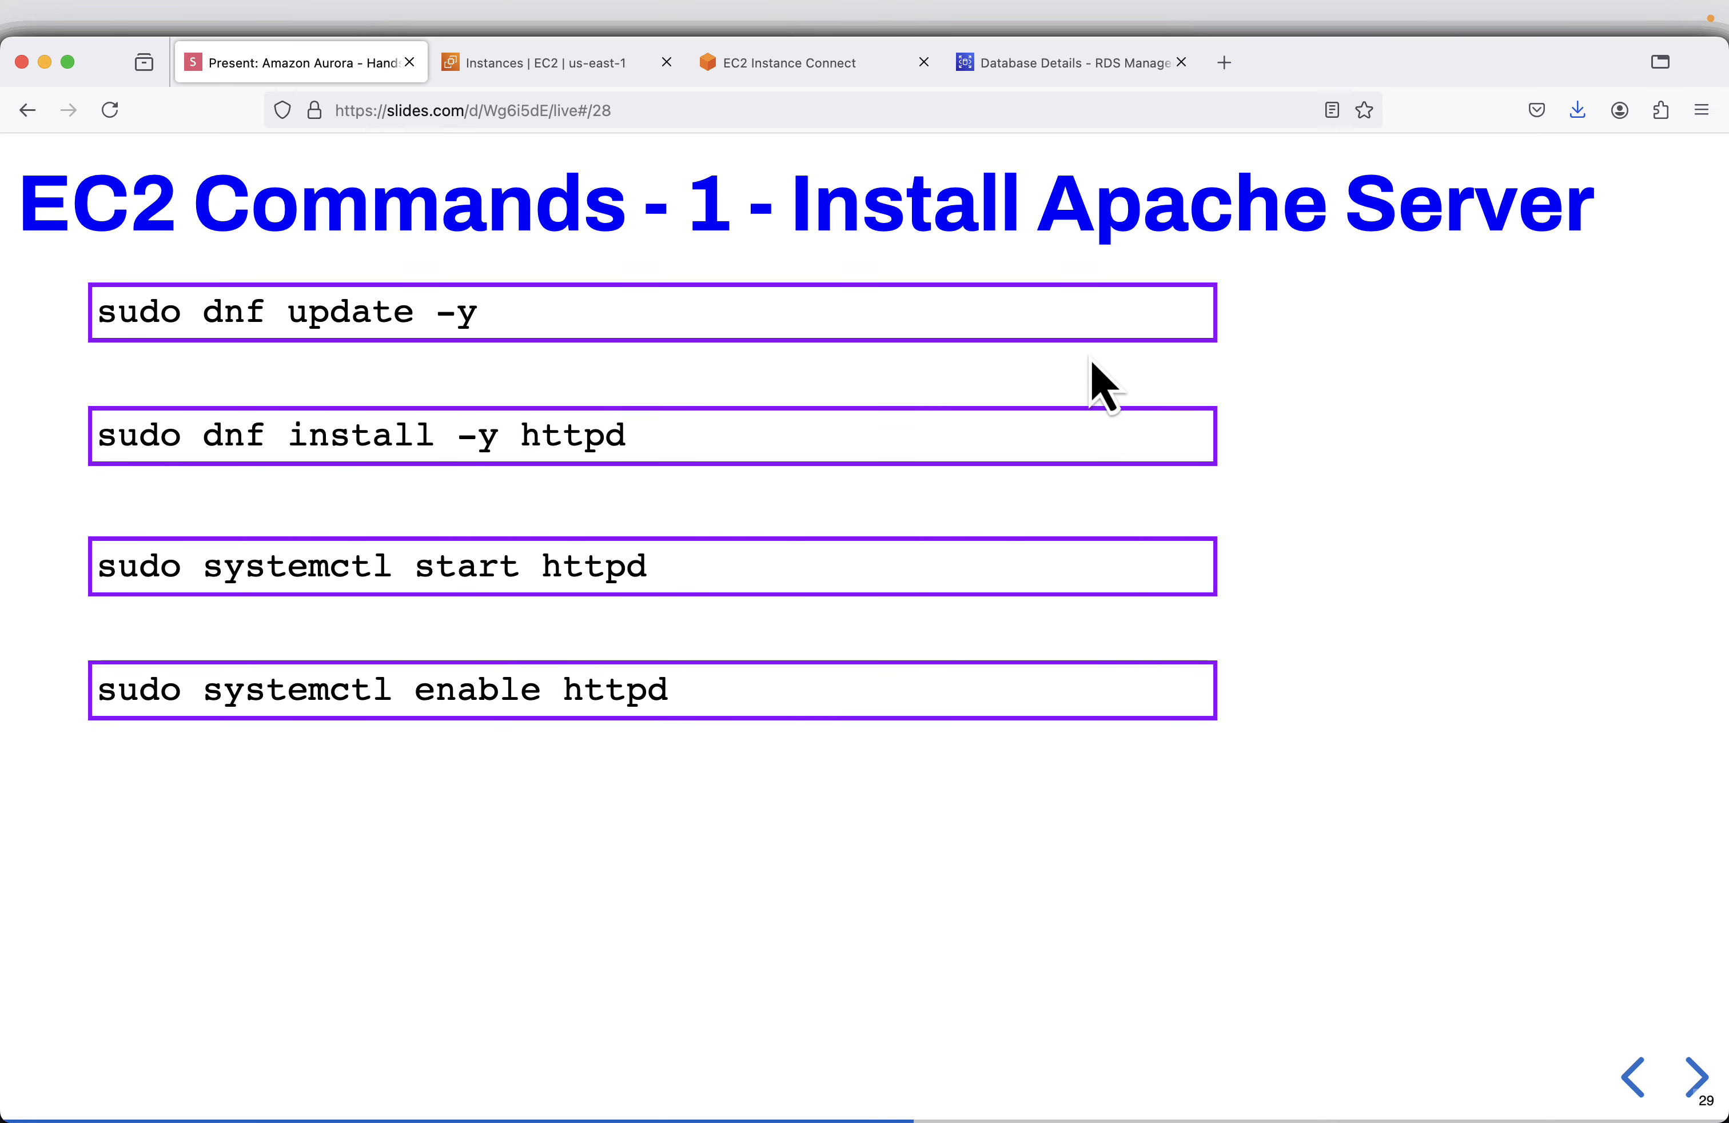
mouse_move(1156, 347)
click(1186, 302)
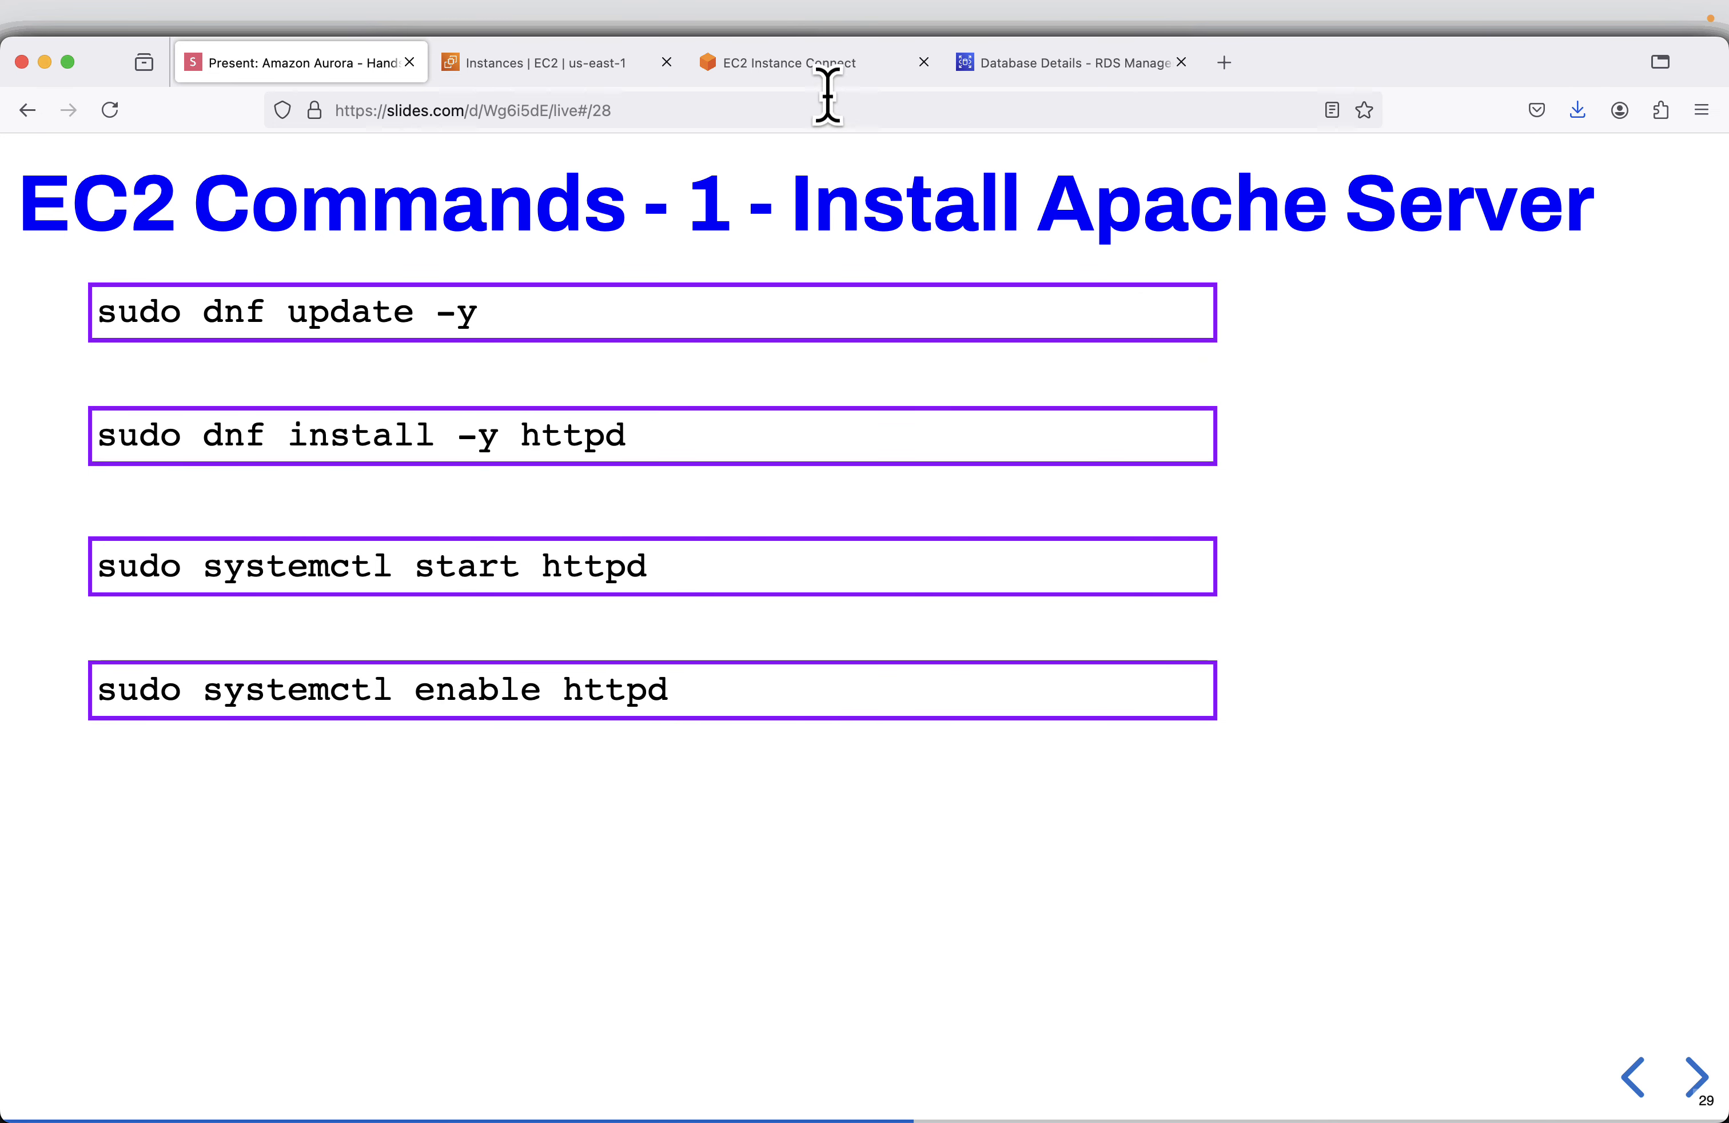
click(824, 64)
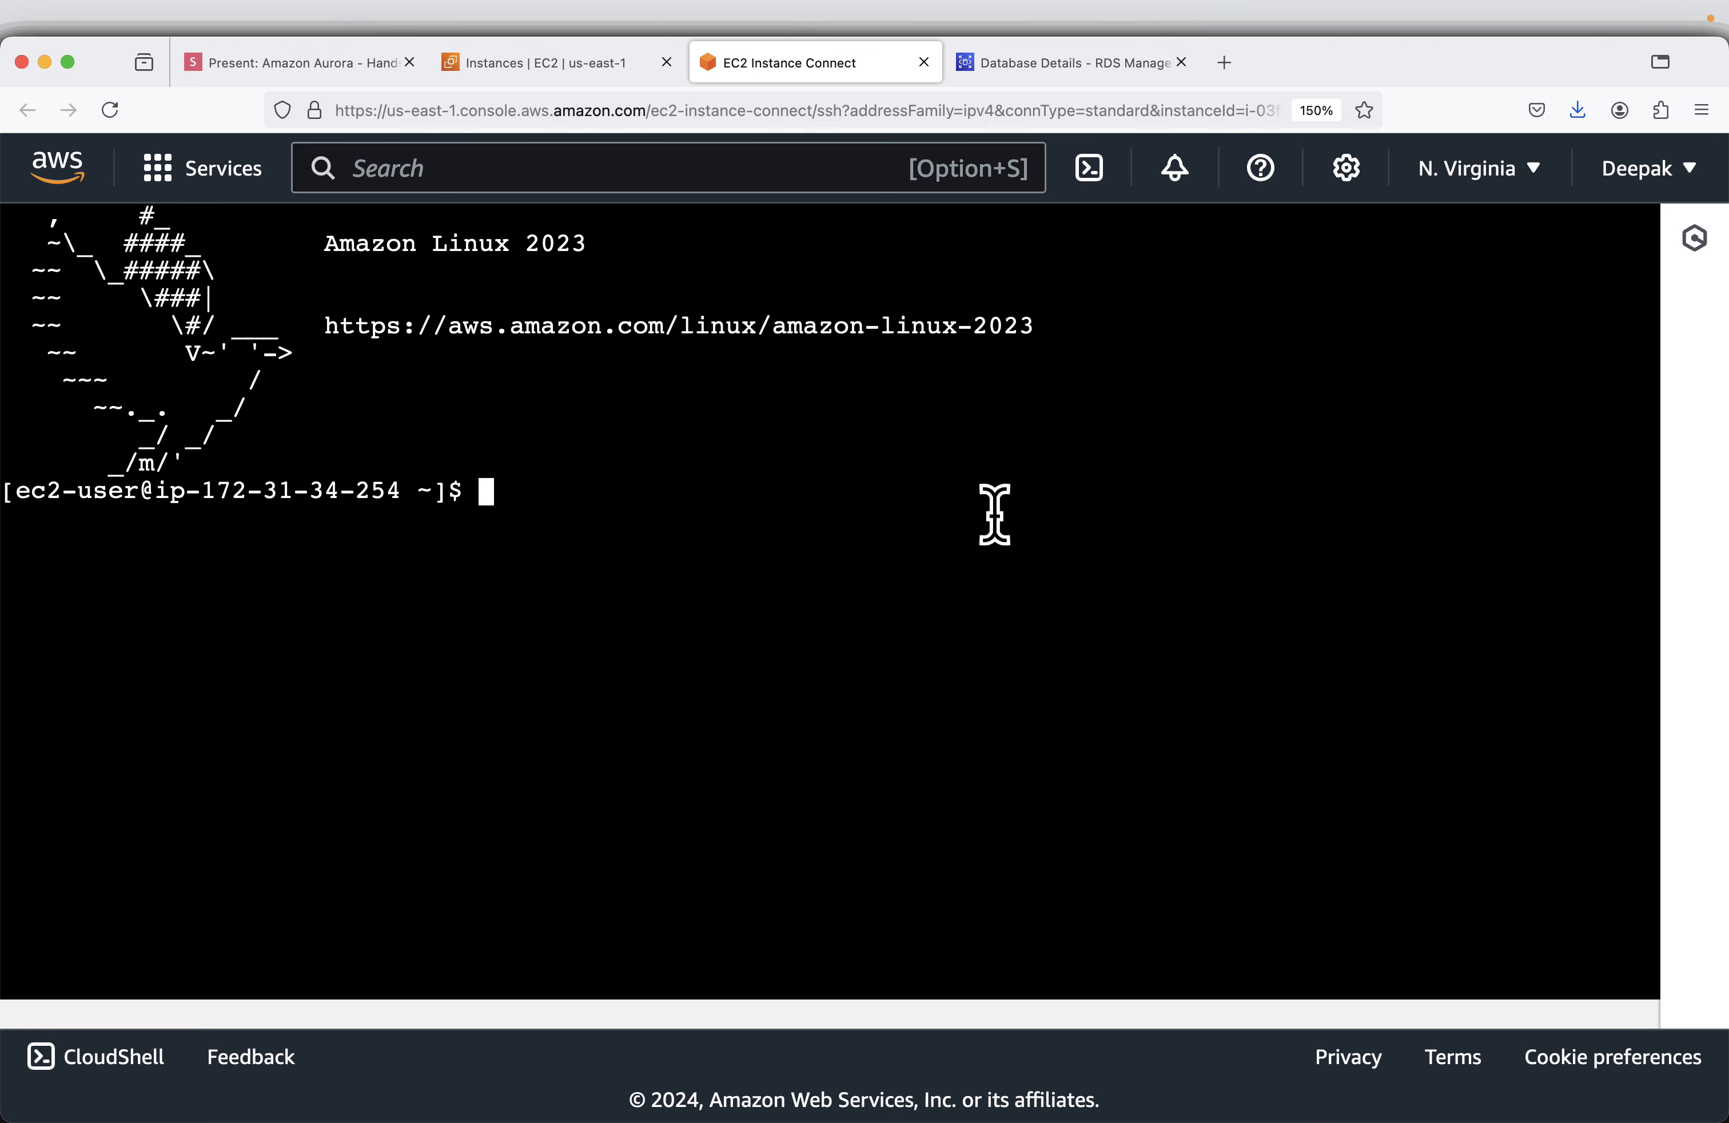
key(super+v)
key(Return)
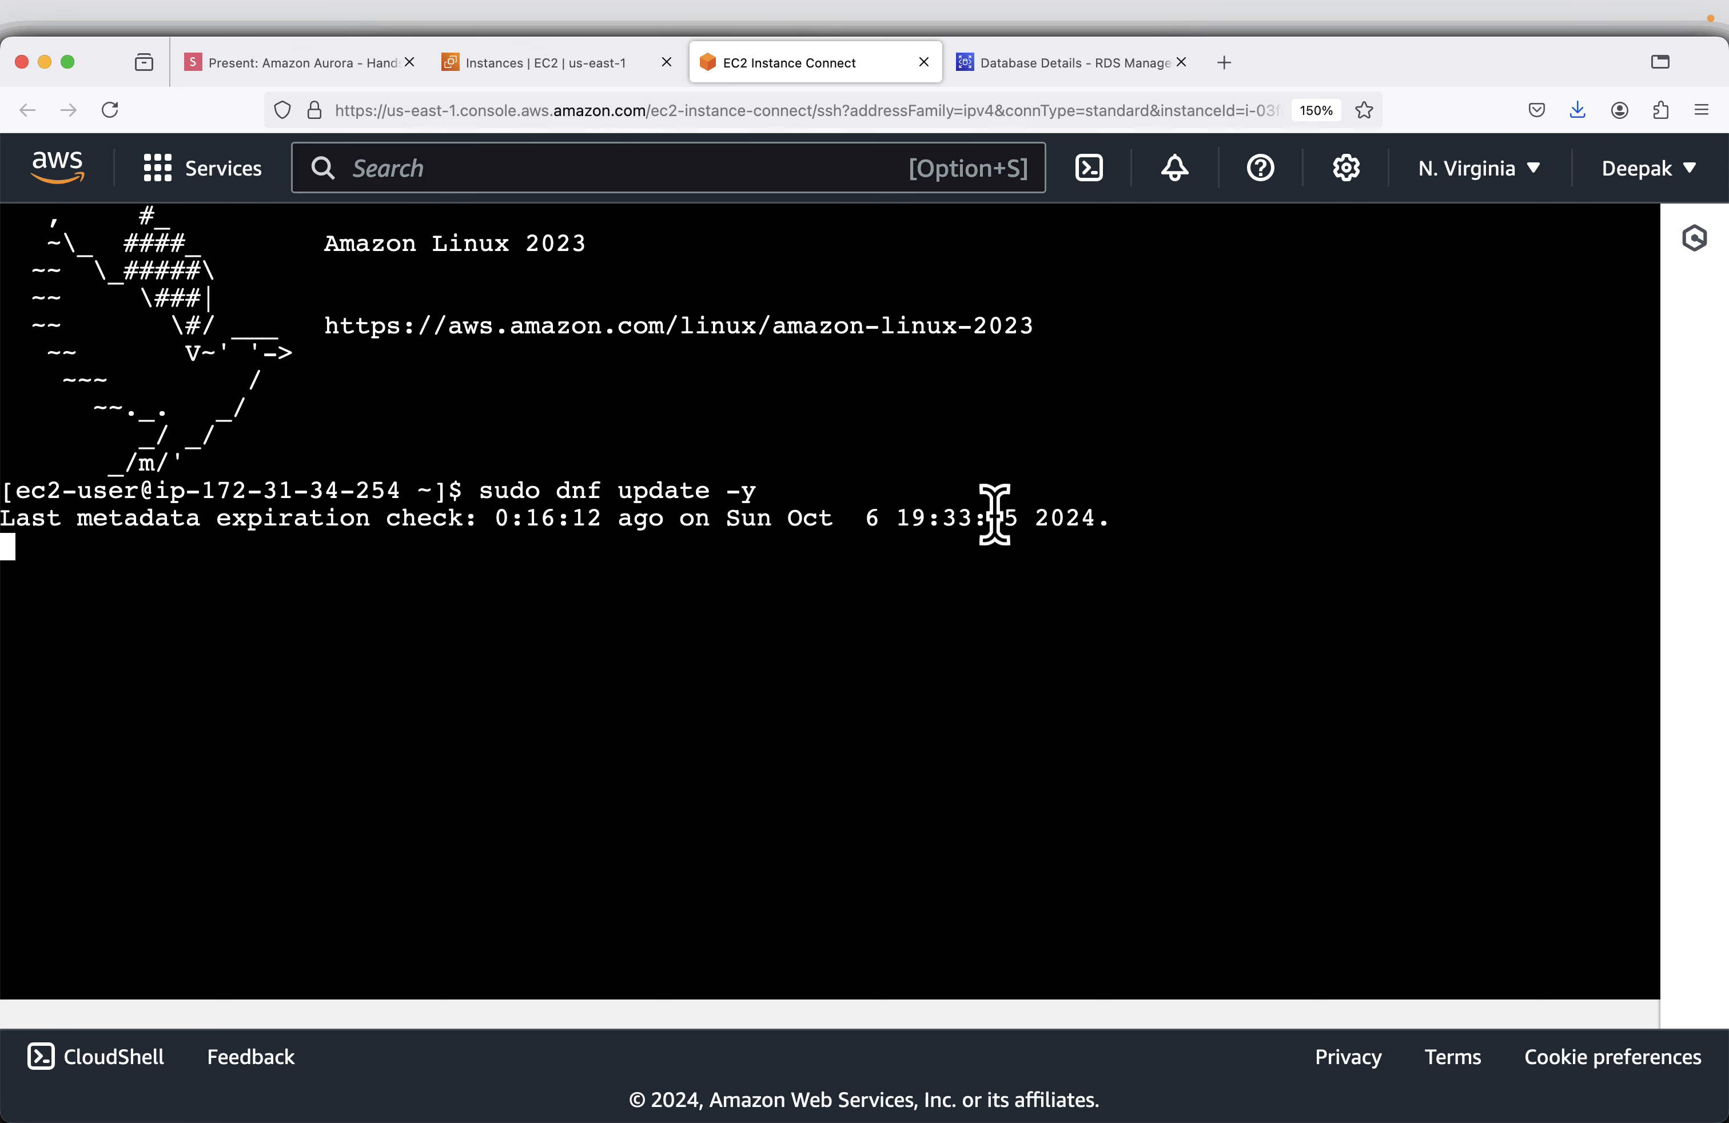
- Copy the Apache install command from the slide and run sudo dnf install -y httpd in the EC2 terminal
click(241, 73)
mouse_move(1143, 423)
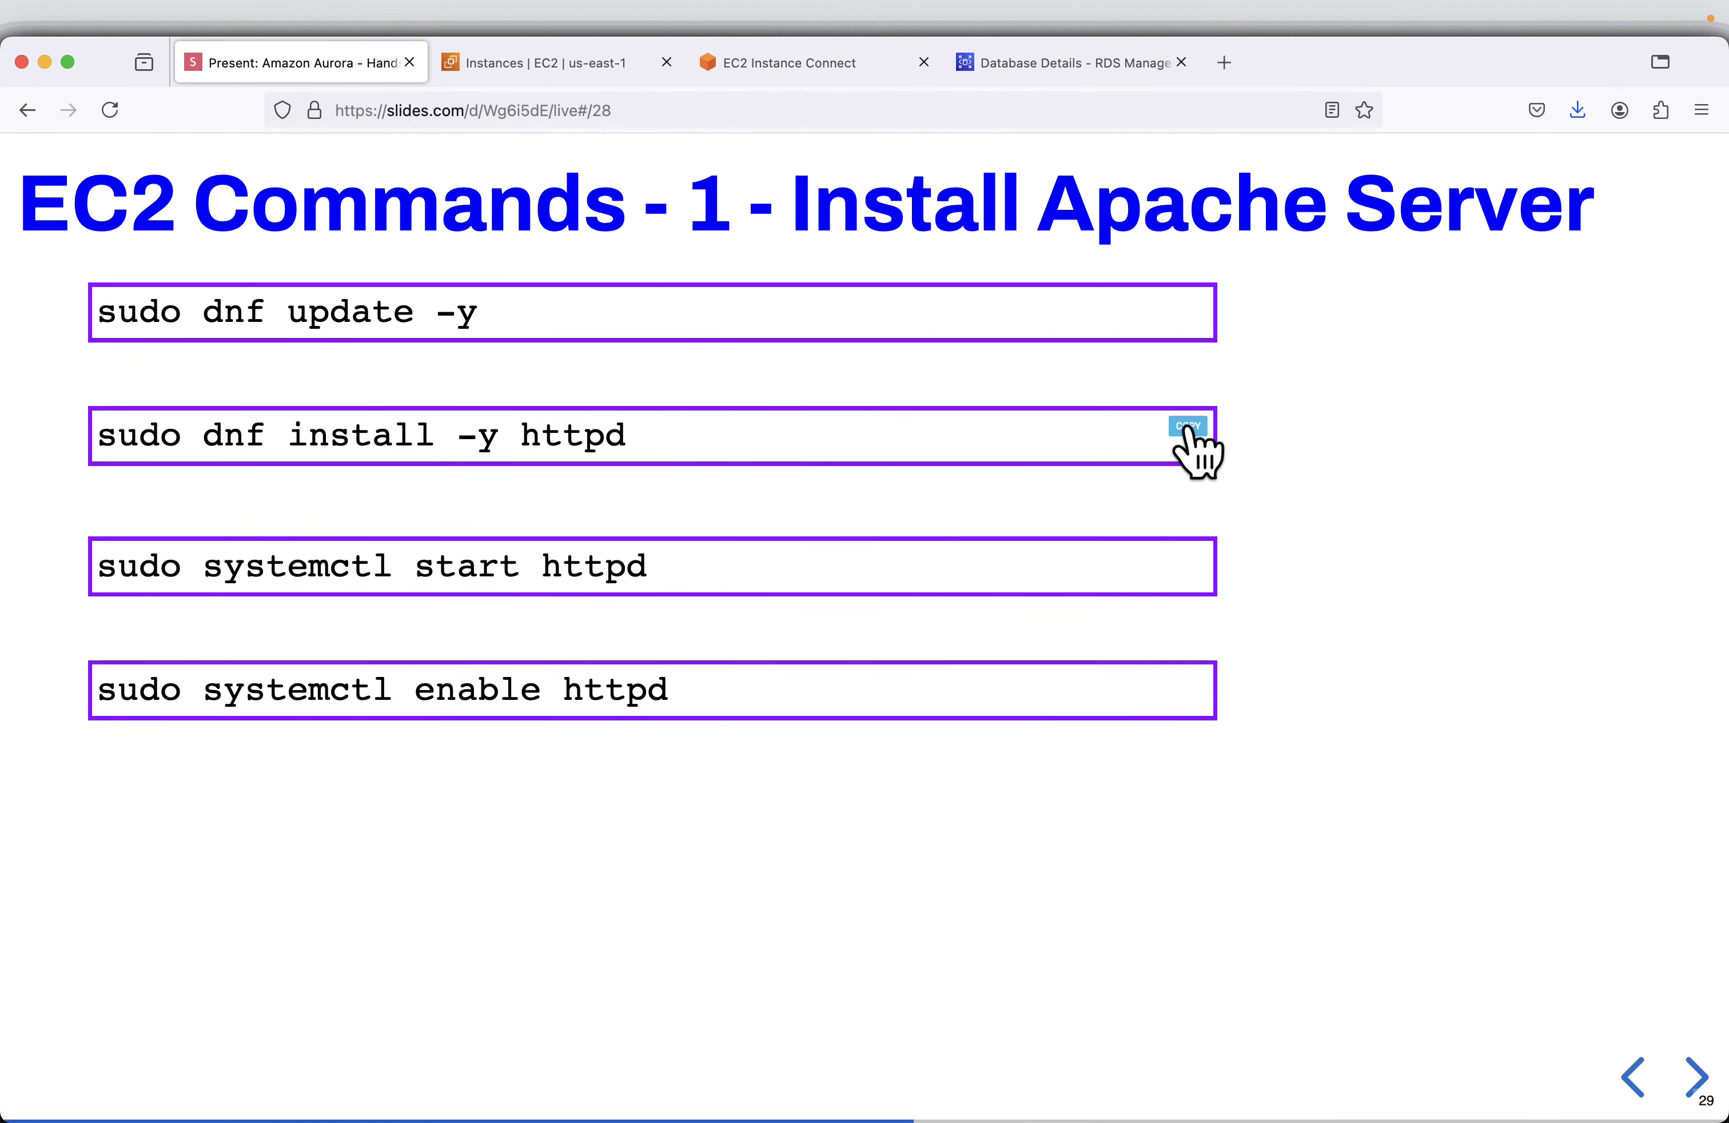
click(849, 63)
right_click(1084, 642)
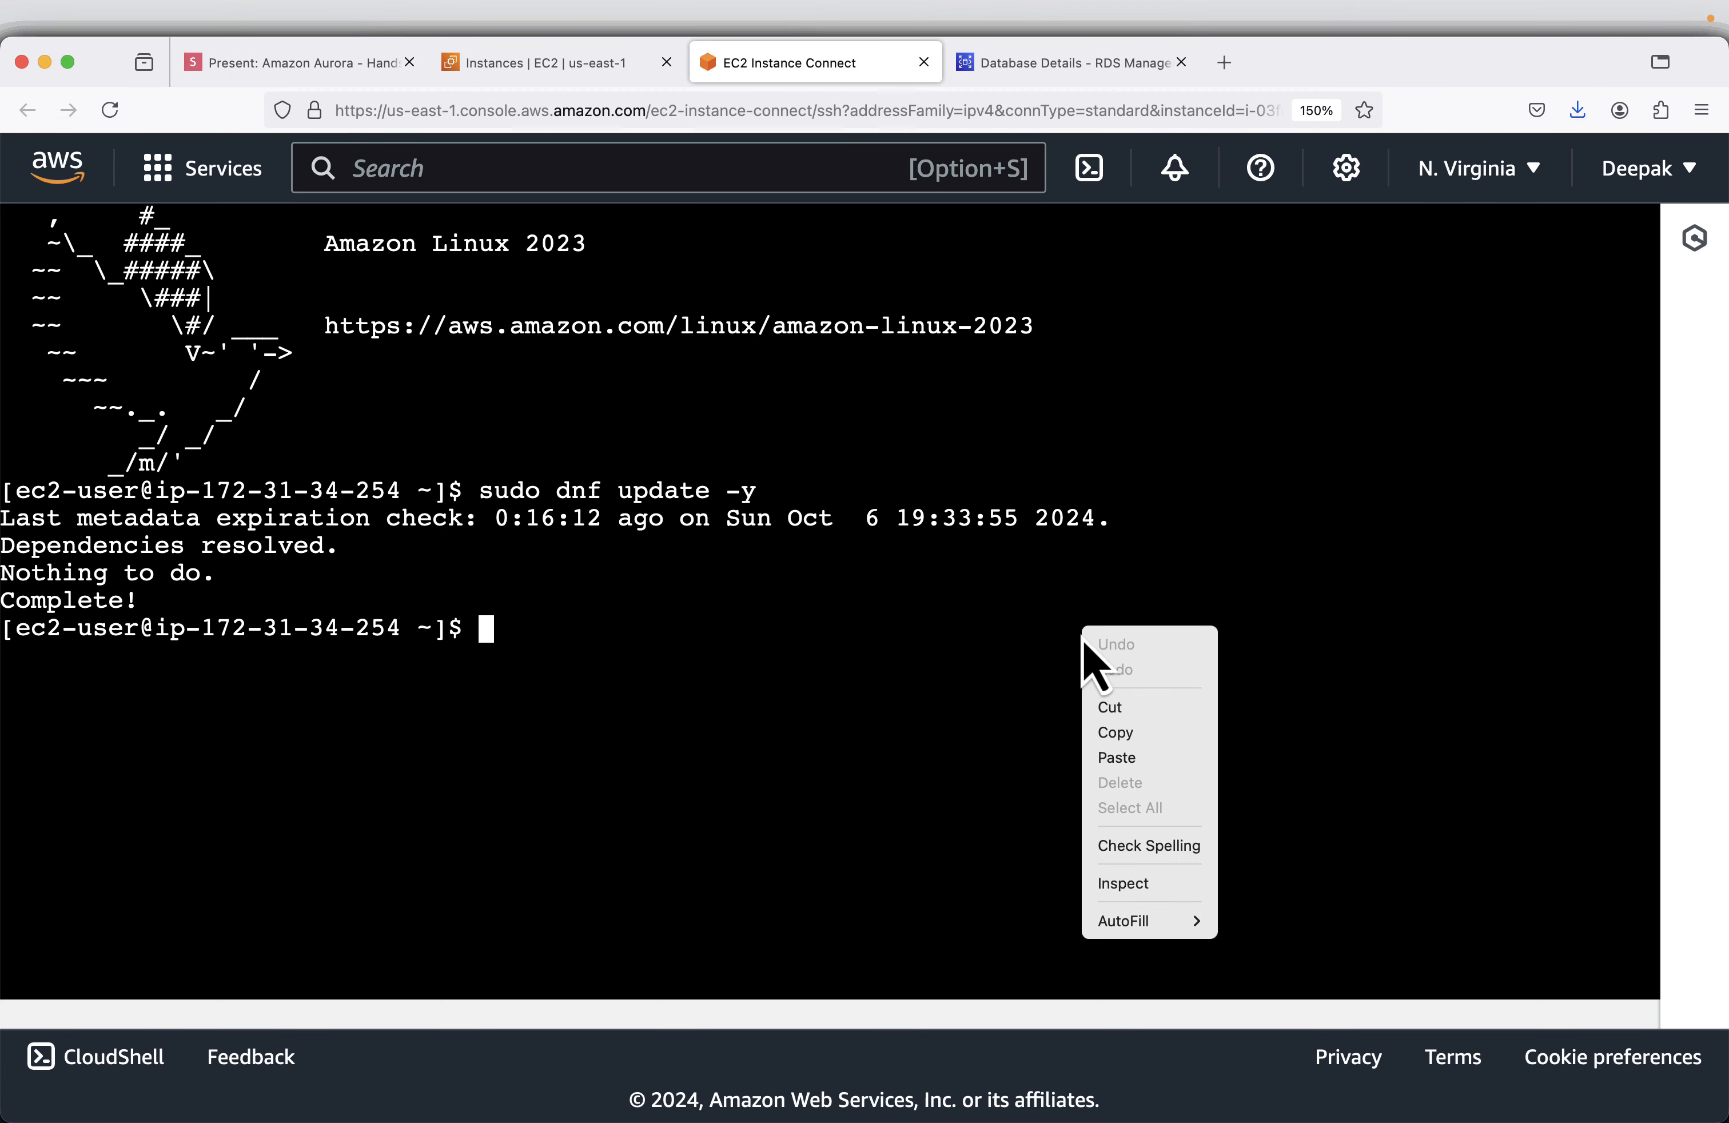
click(1156, 759)
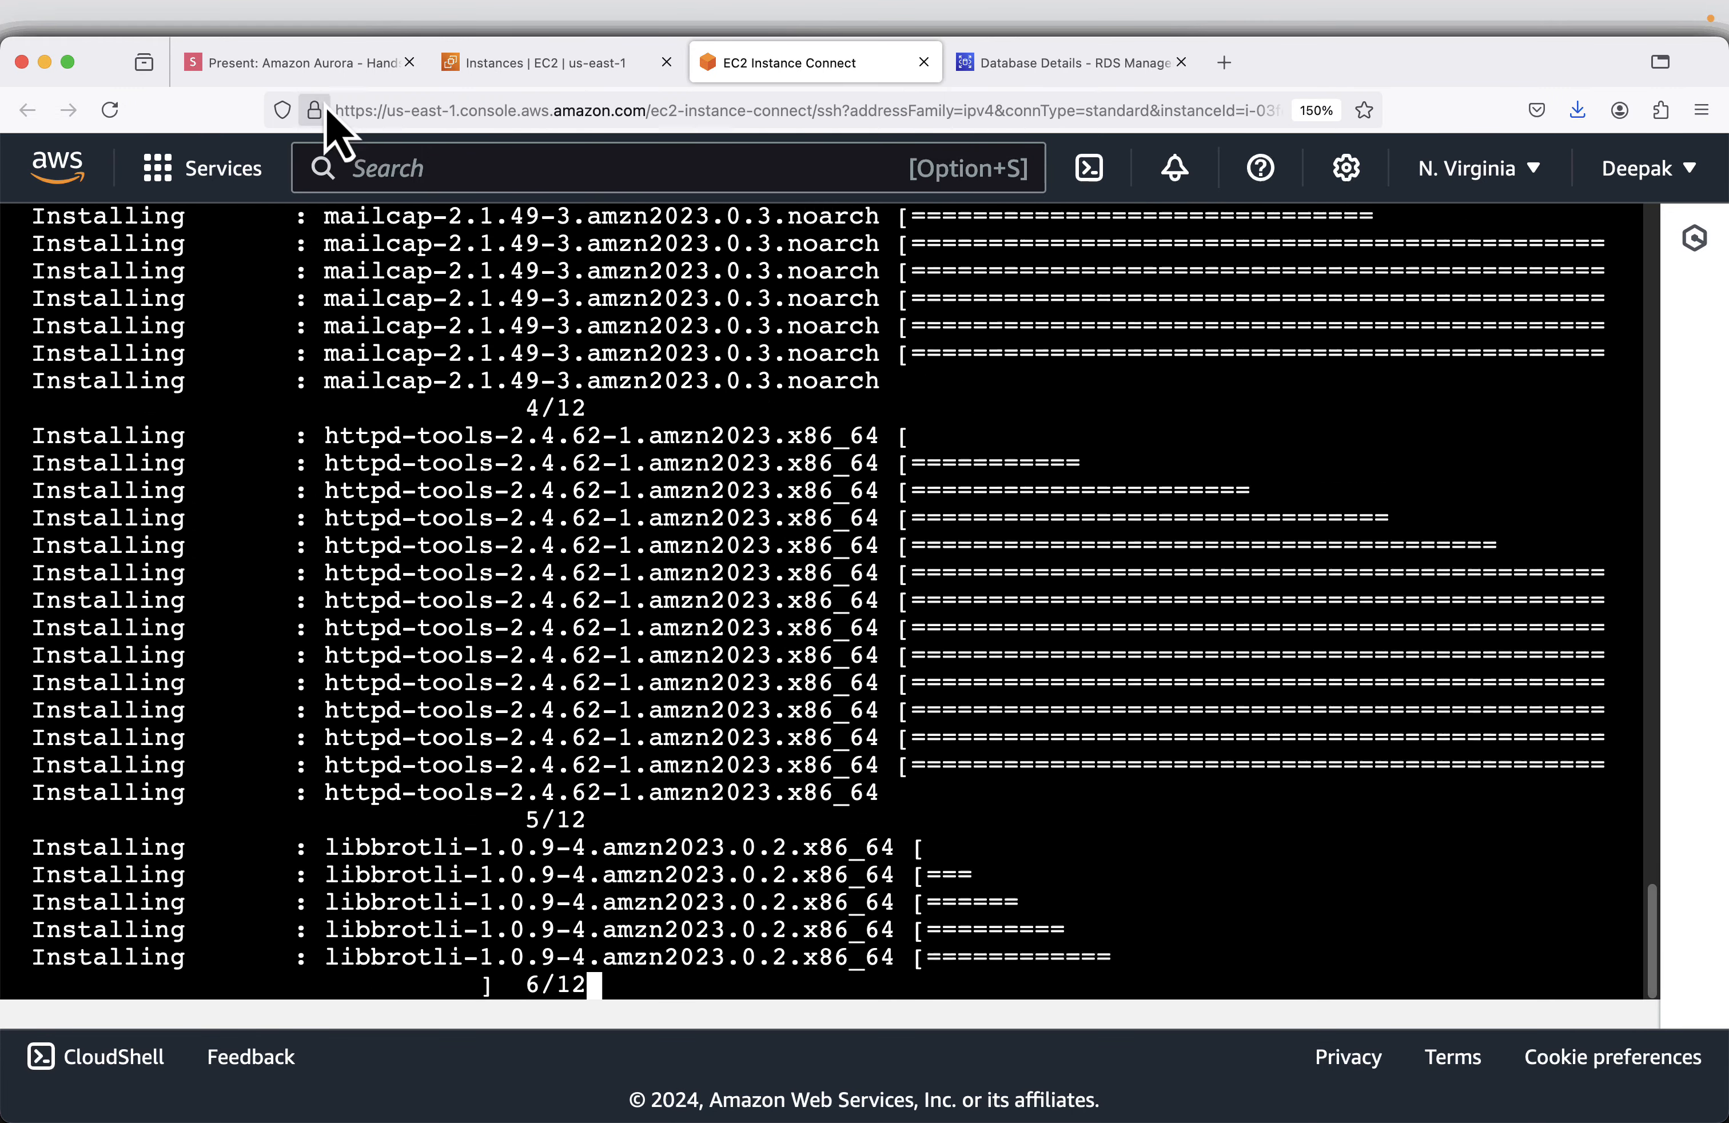
- Copy the Apache start command from the slide and run sudo systemctl start httpd in the EC2 terminal
click(321, 64)
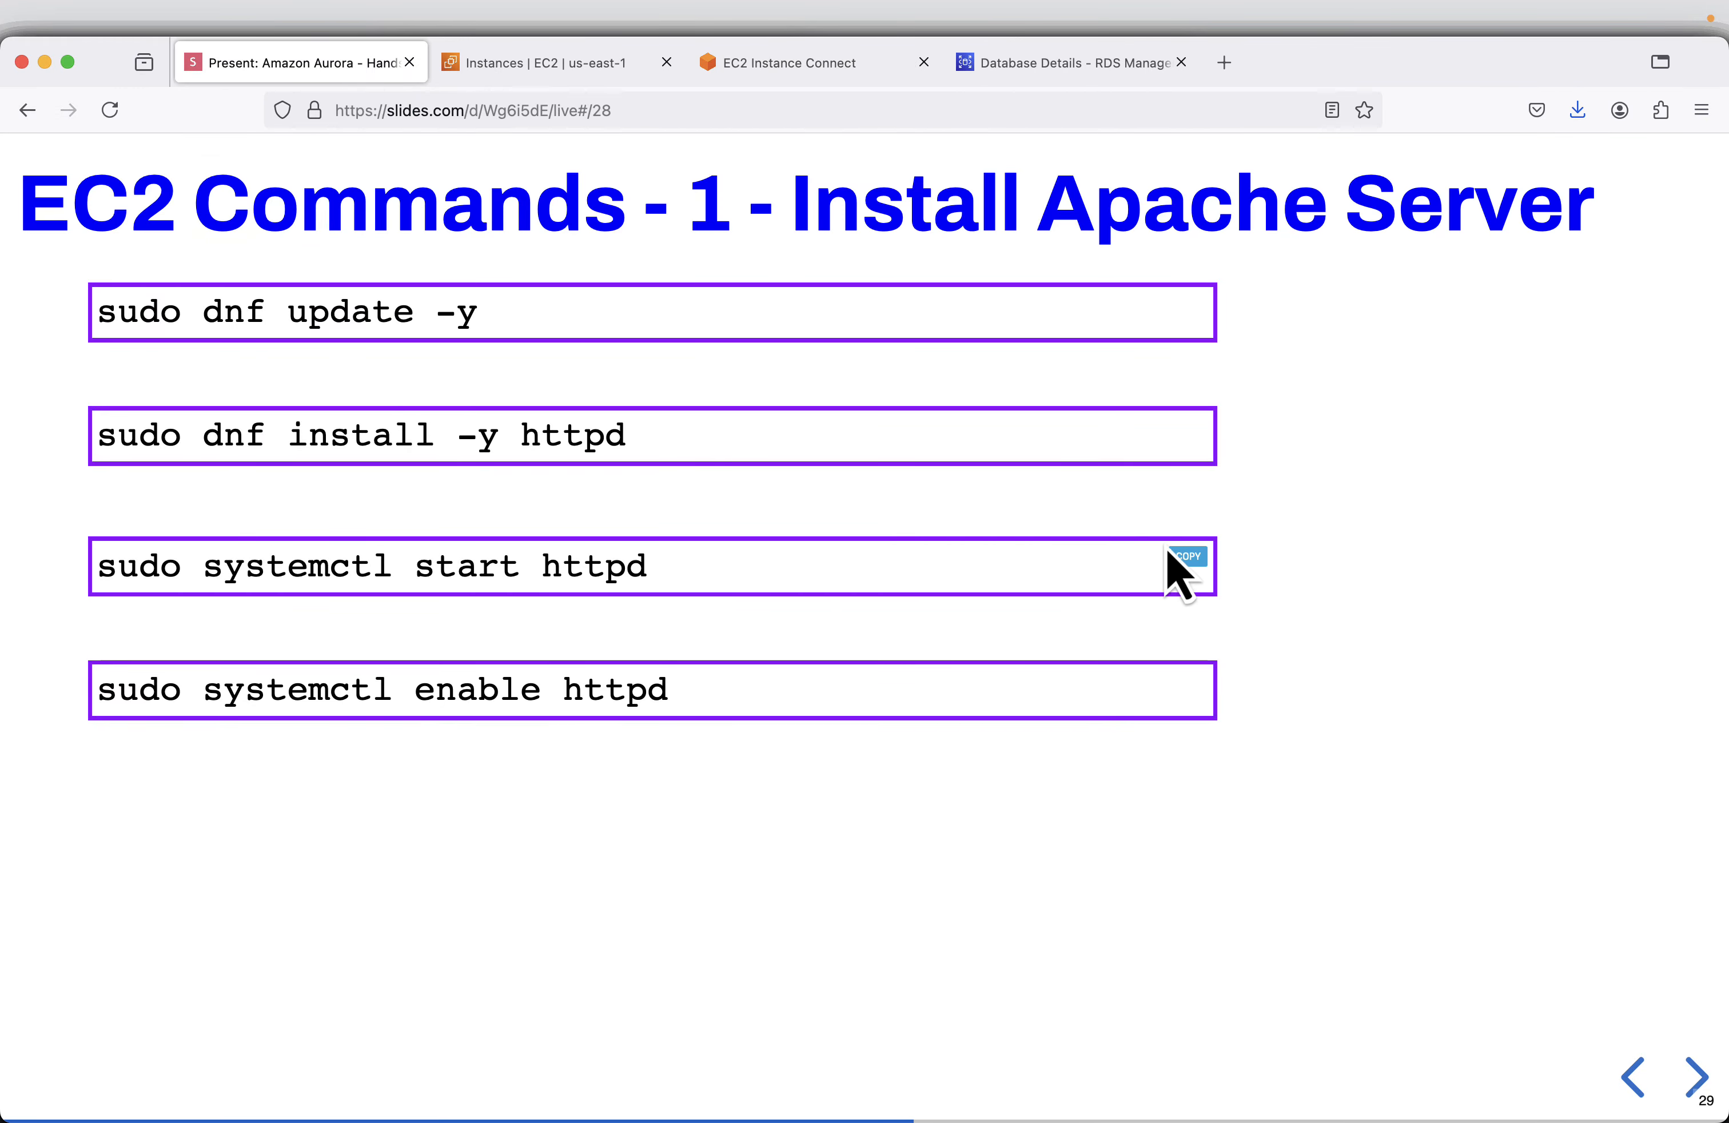
click(1196, 559)
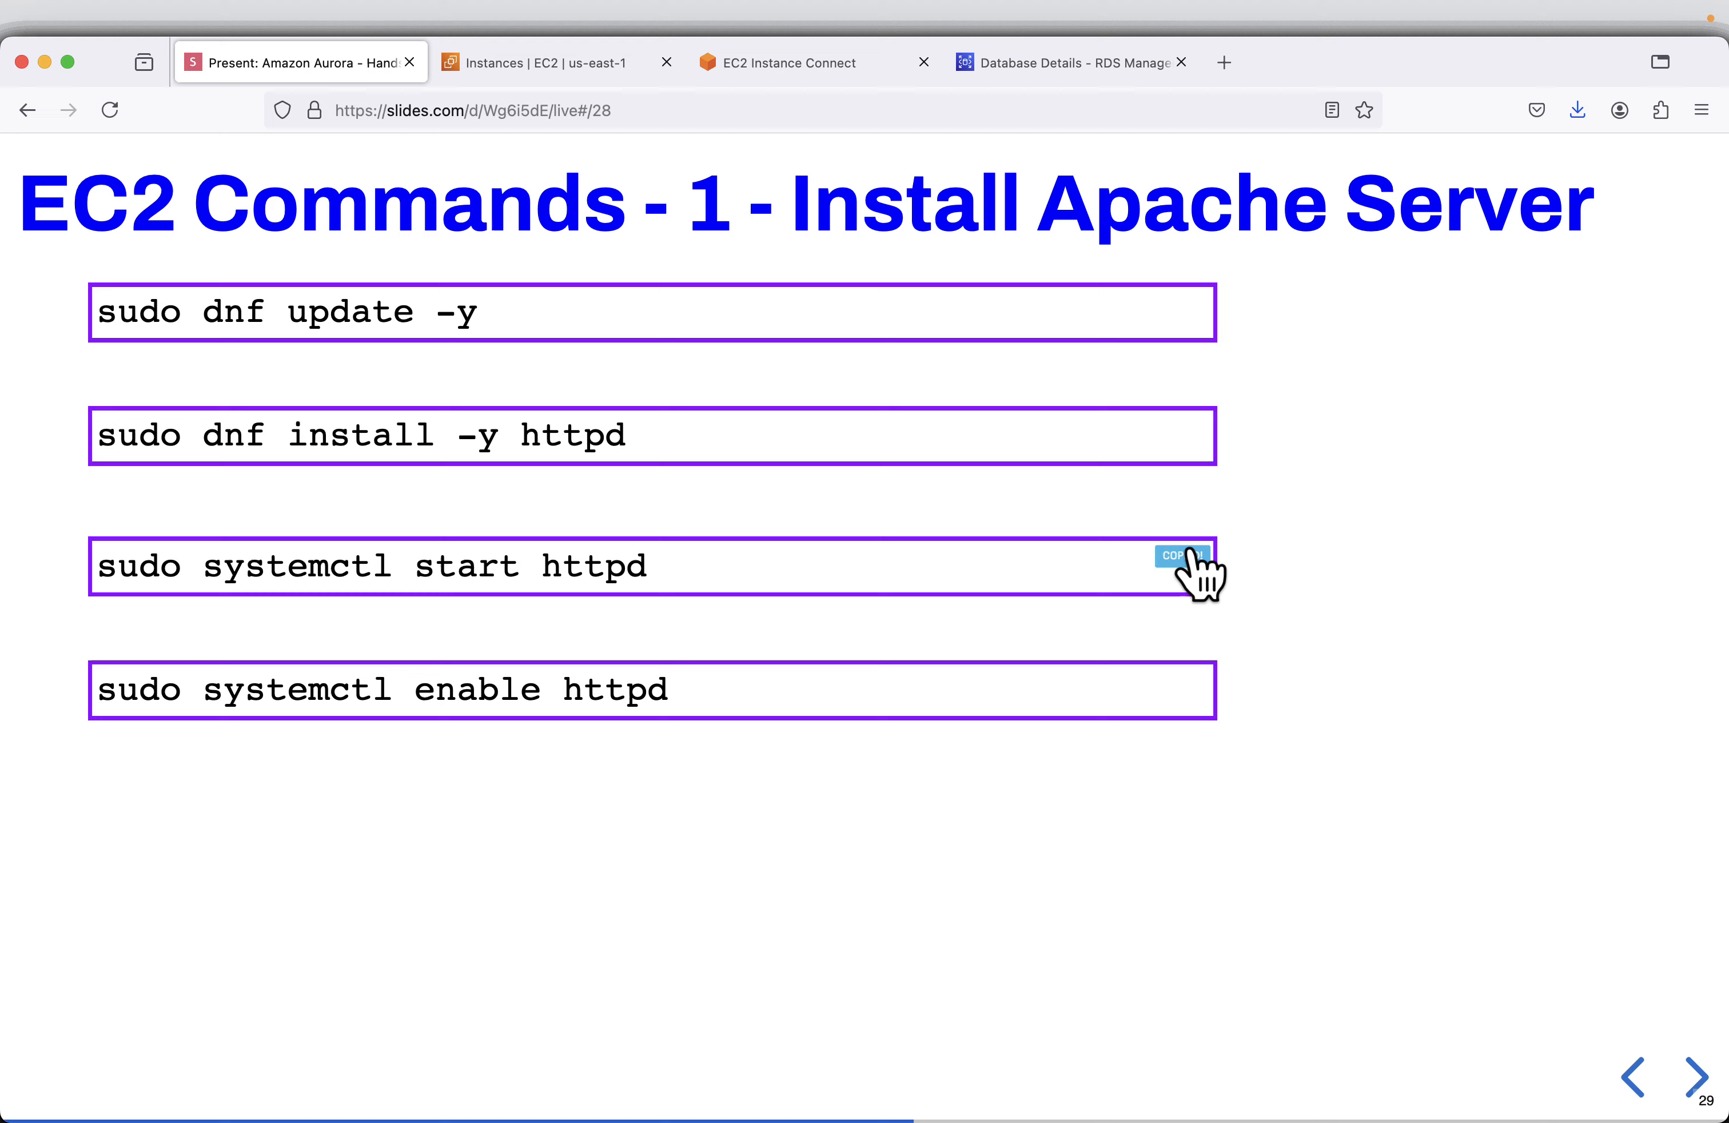
click(799, 66)
right_click(1196, 496)
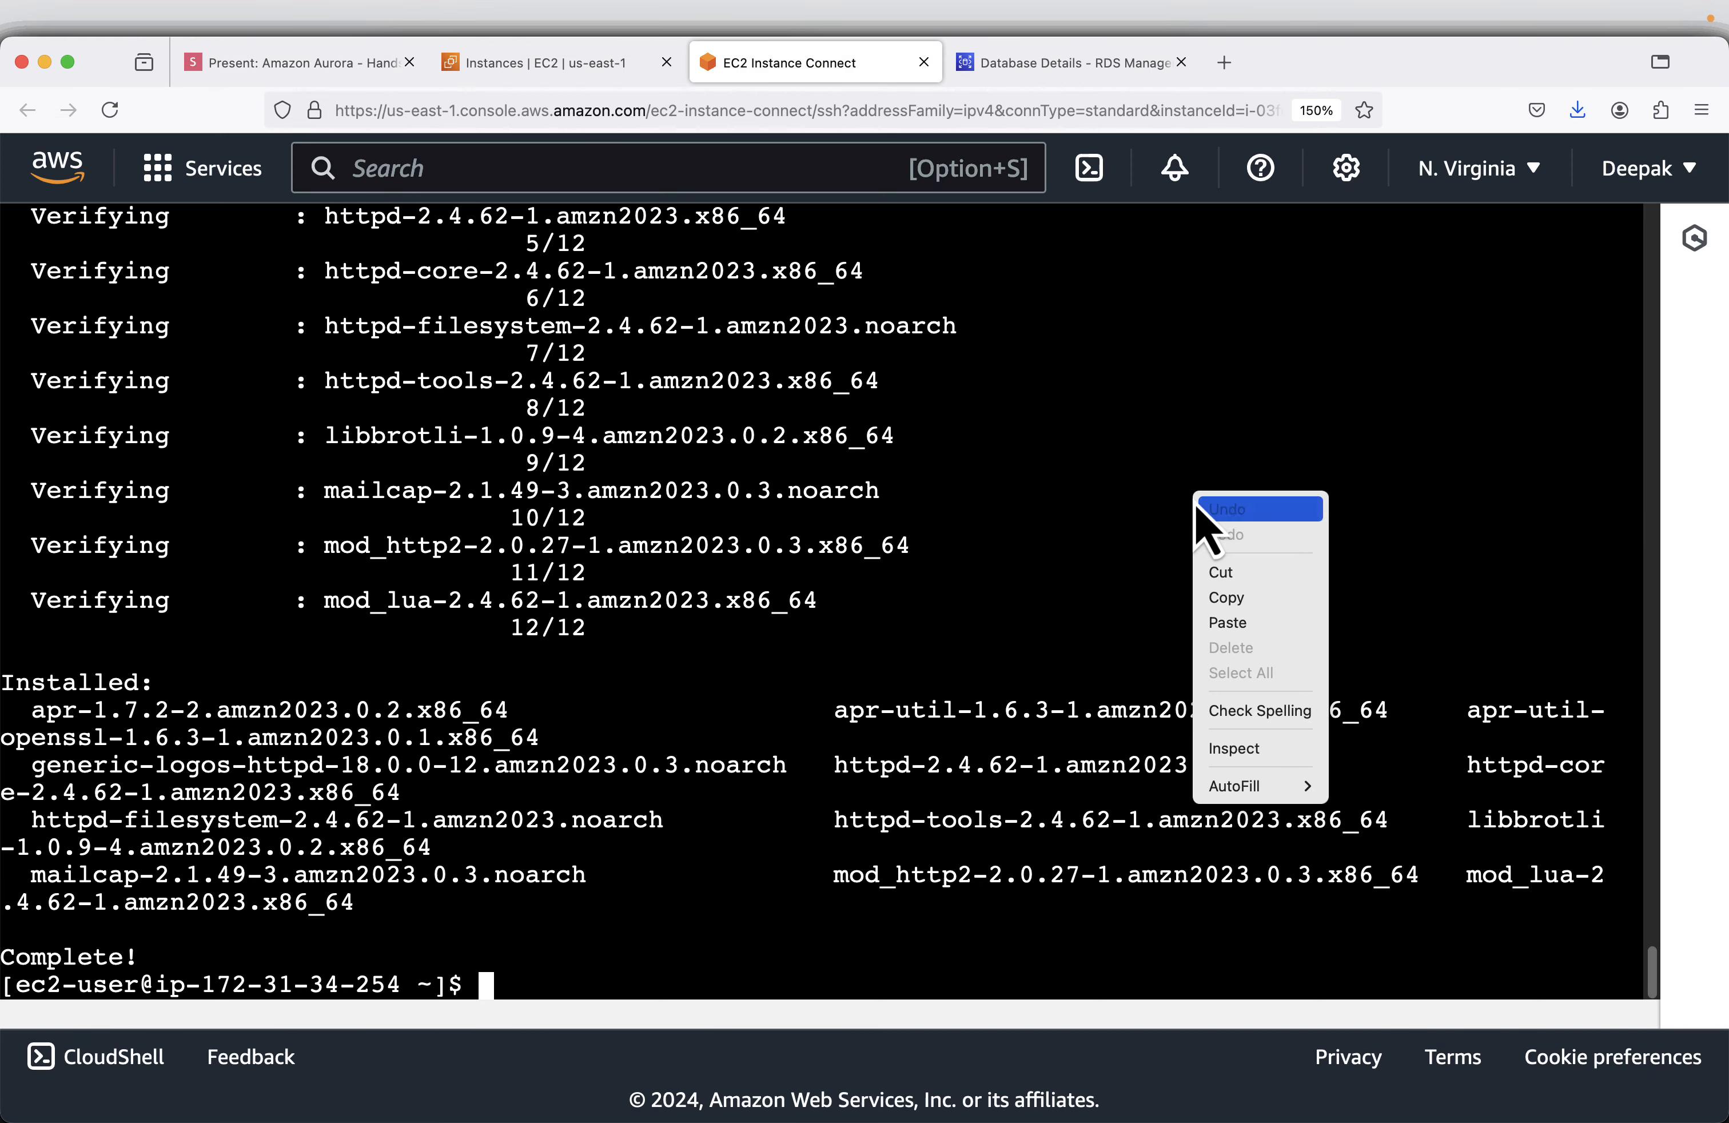
click(1286, 617)
key(Return)
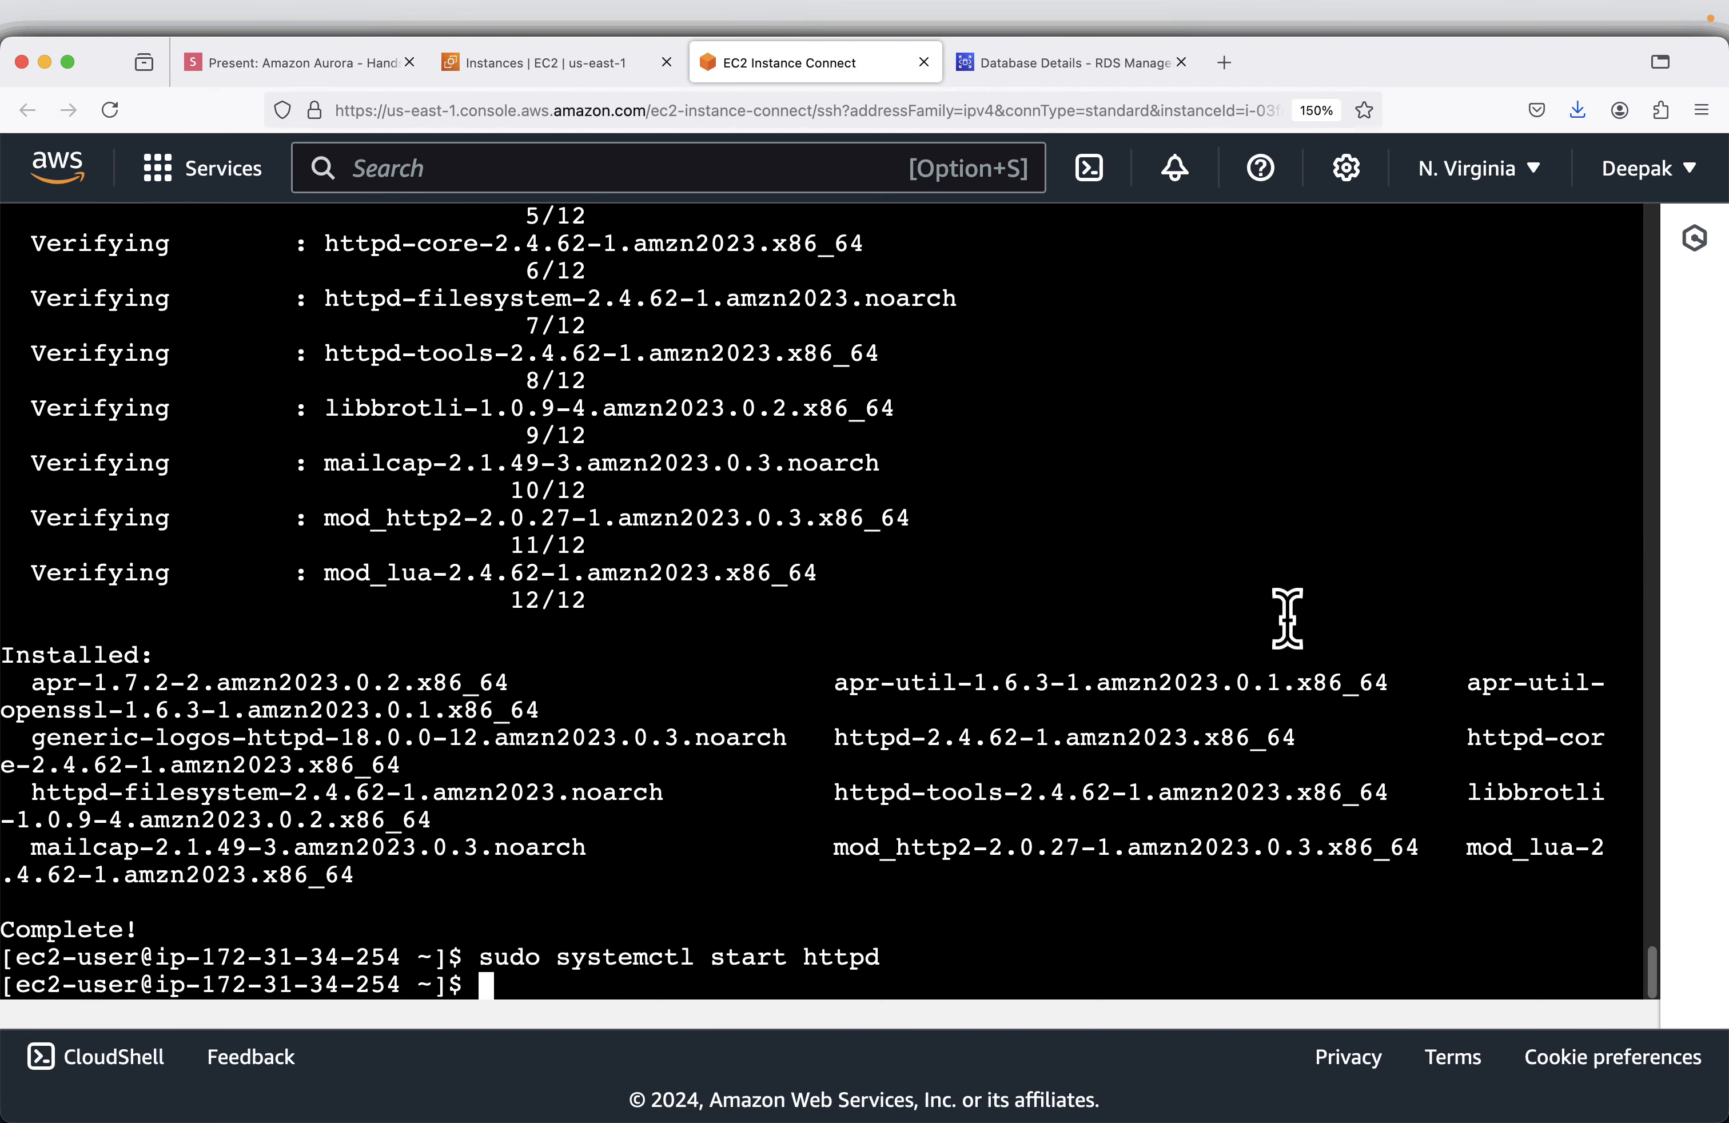
- Copy the Apache enable command from the slide and run sudo systemctl enable httpd in the EC2 terminal
click(289, 62)
mouse_move(679, 698)
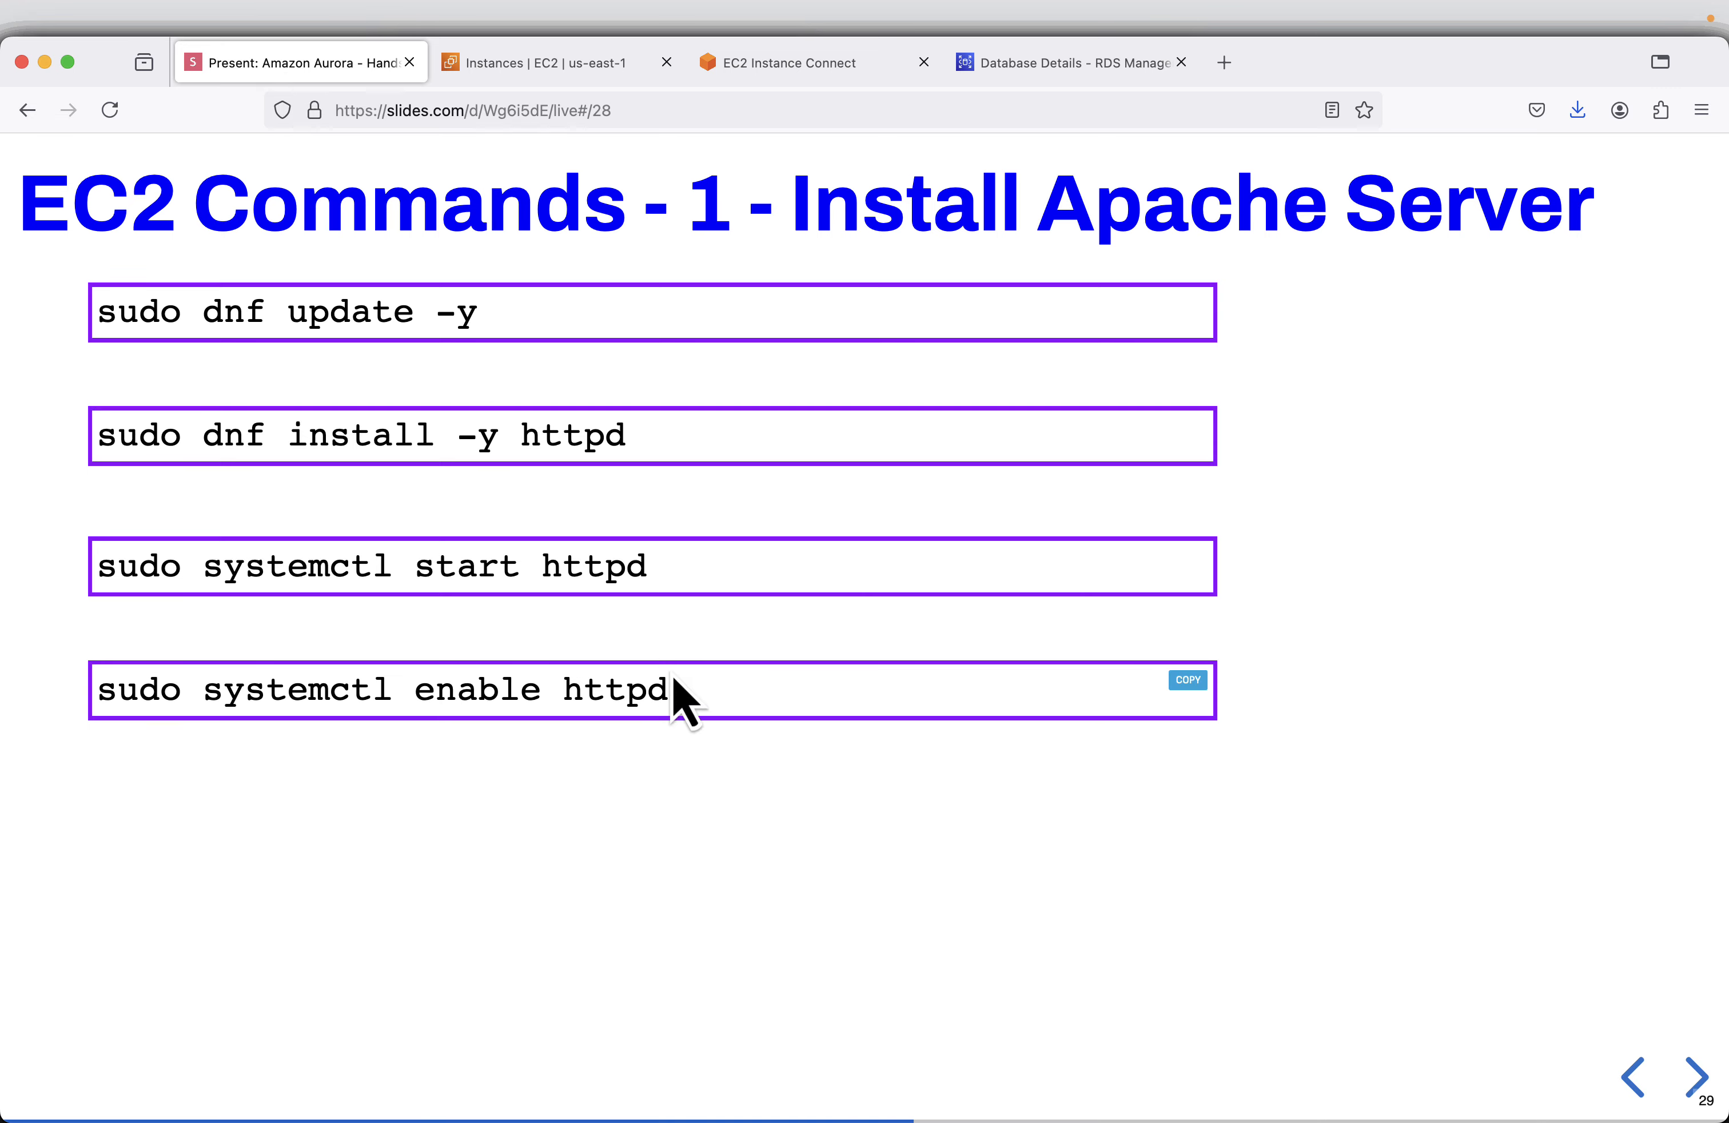
click(1199, 680)
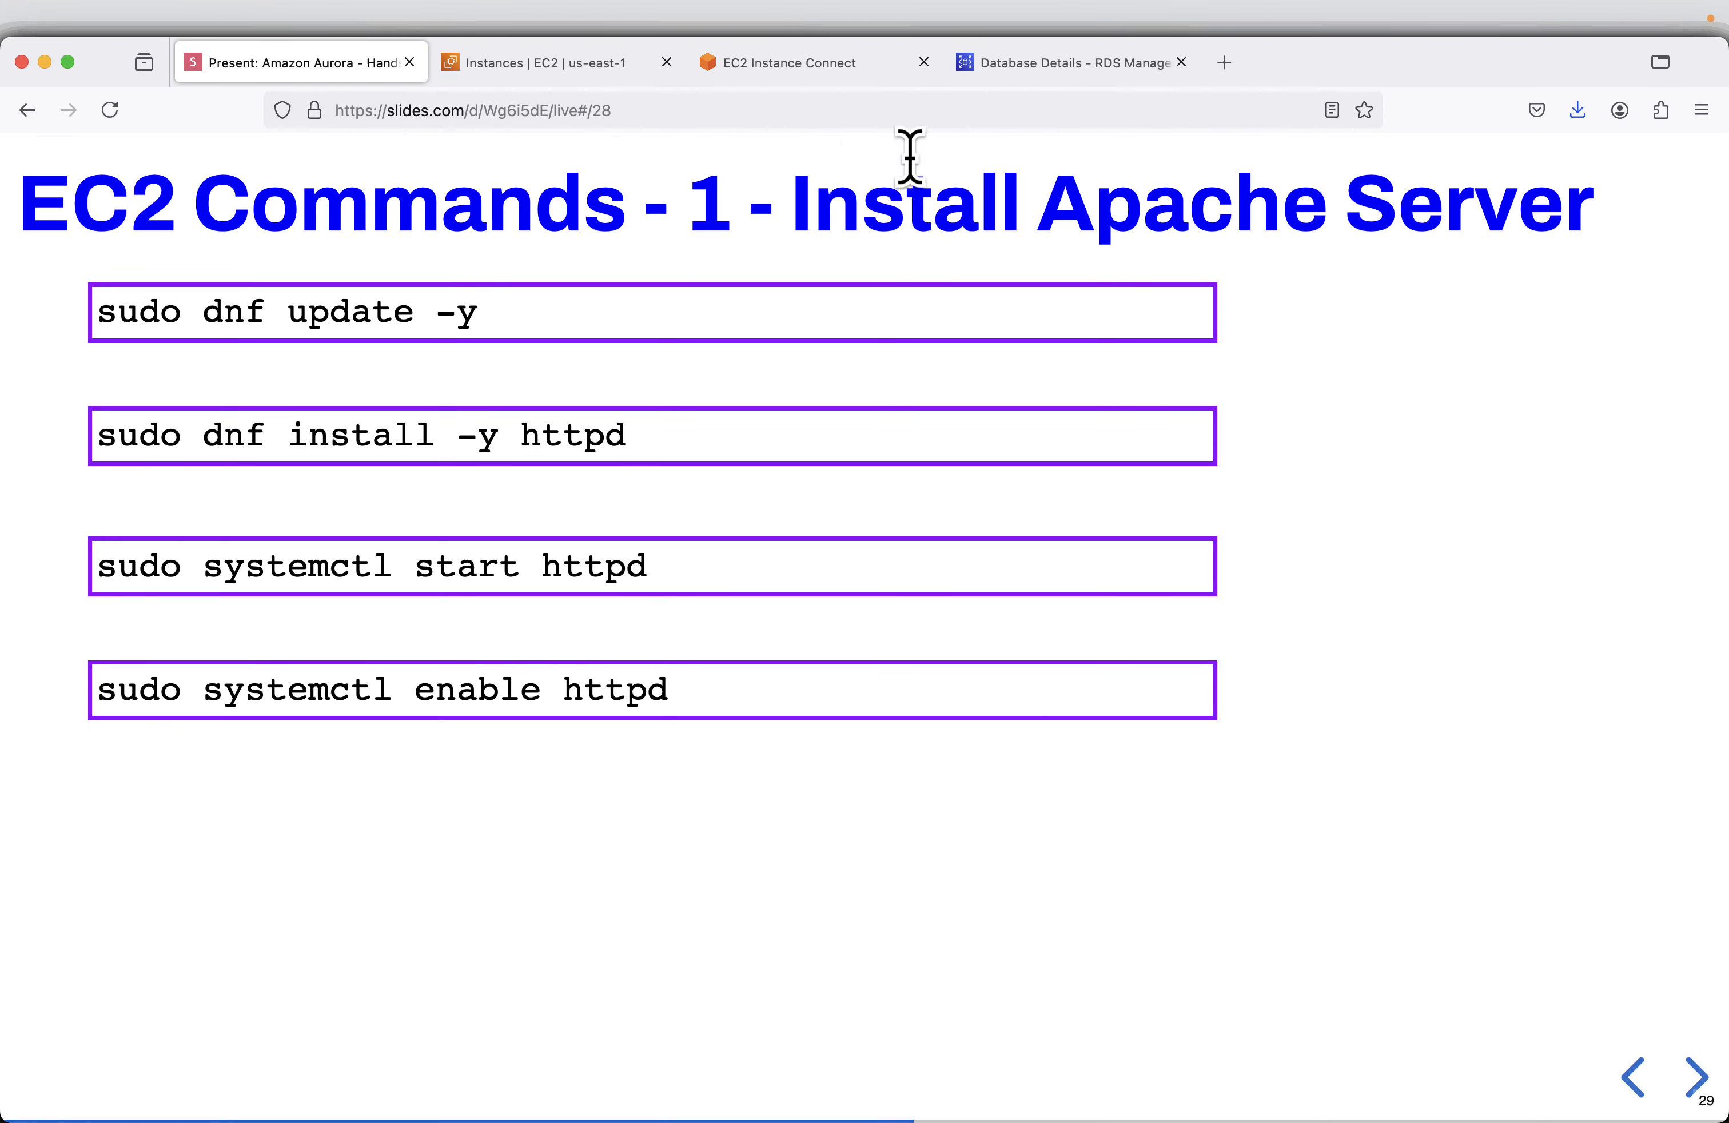
click(846, 73)
right_click(1305, 466)
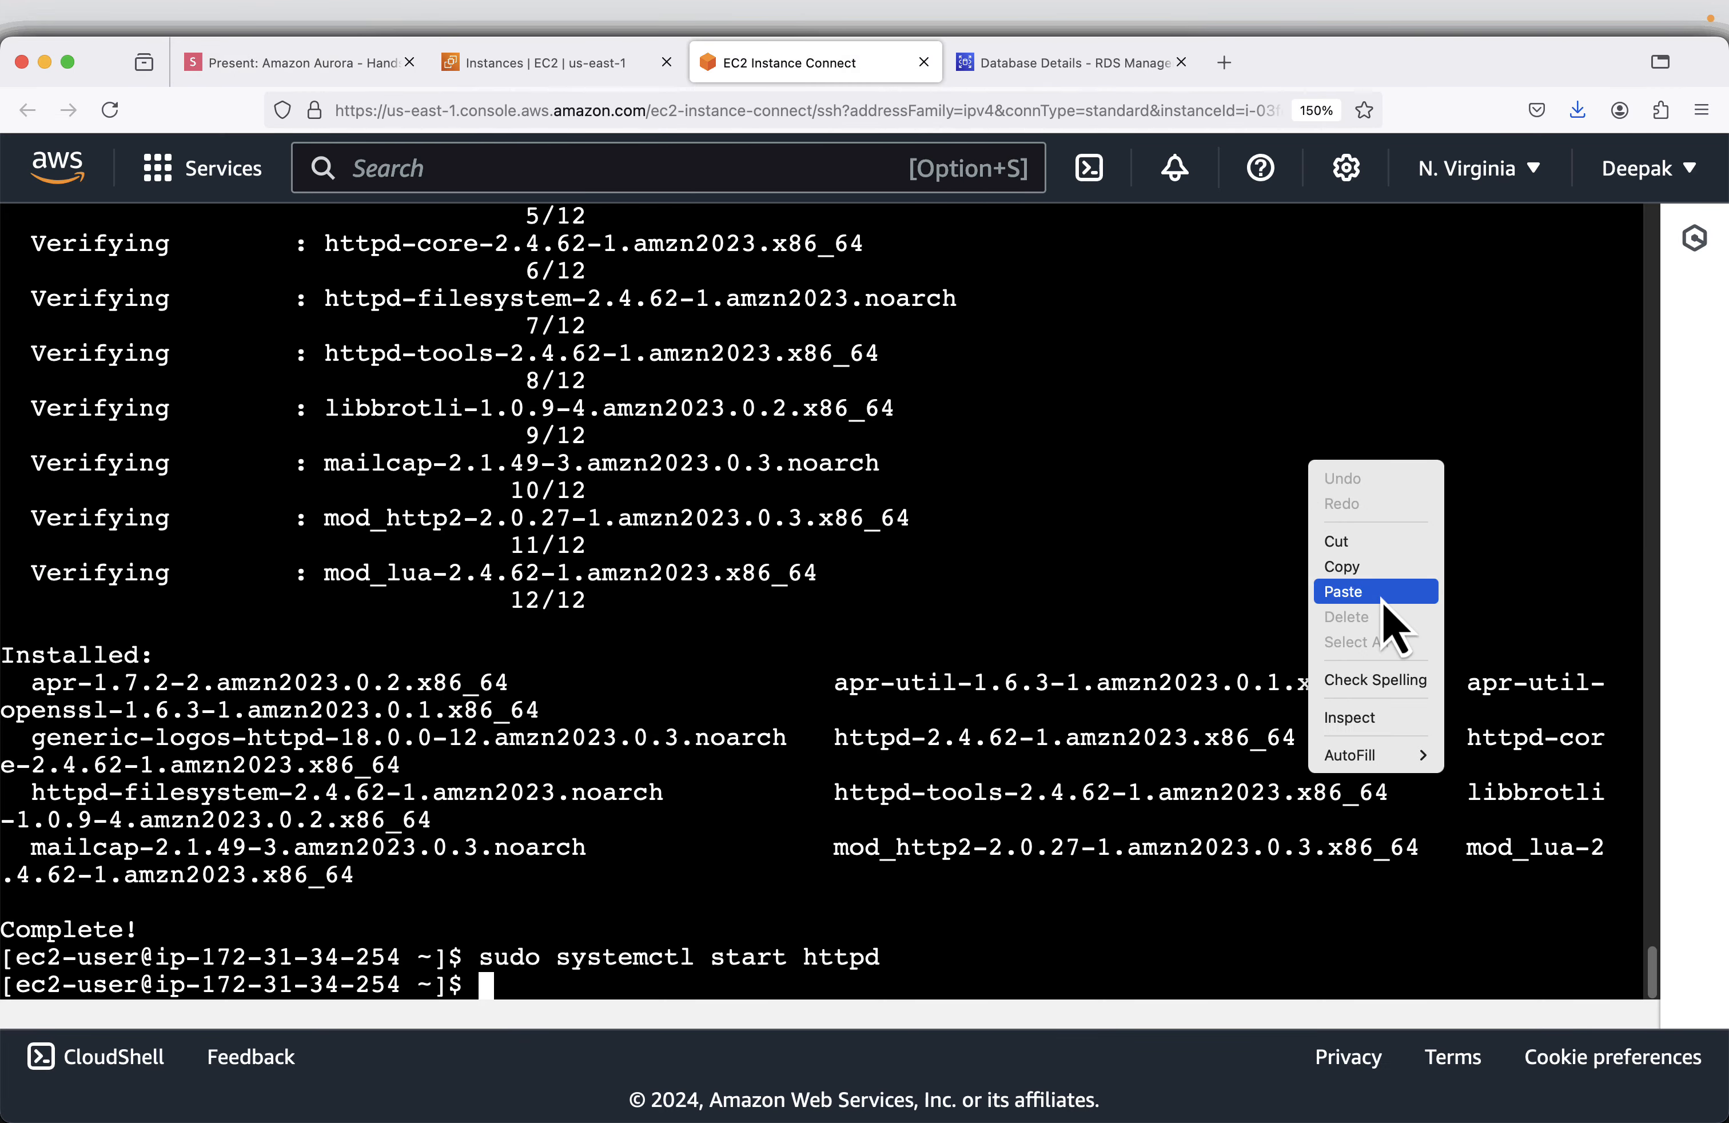
click(1385, 609)
key(Return)
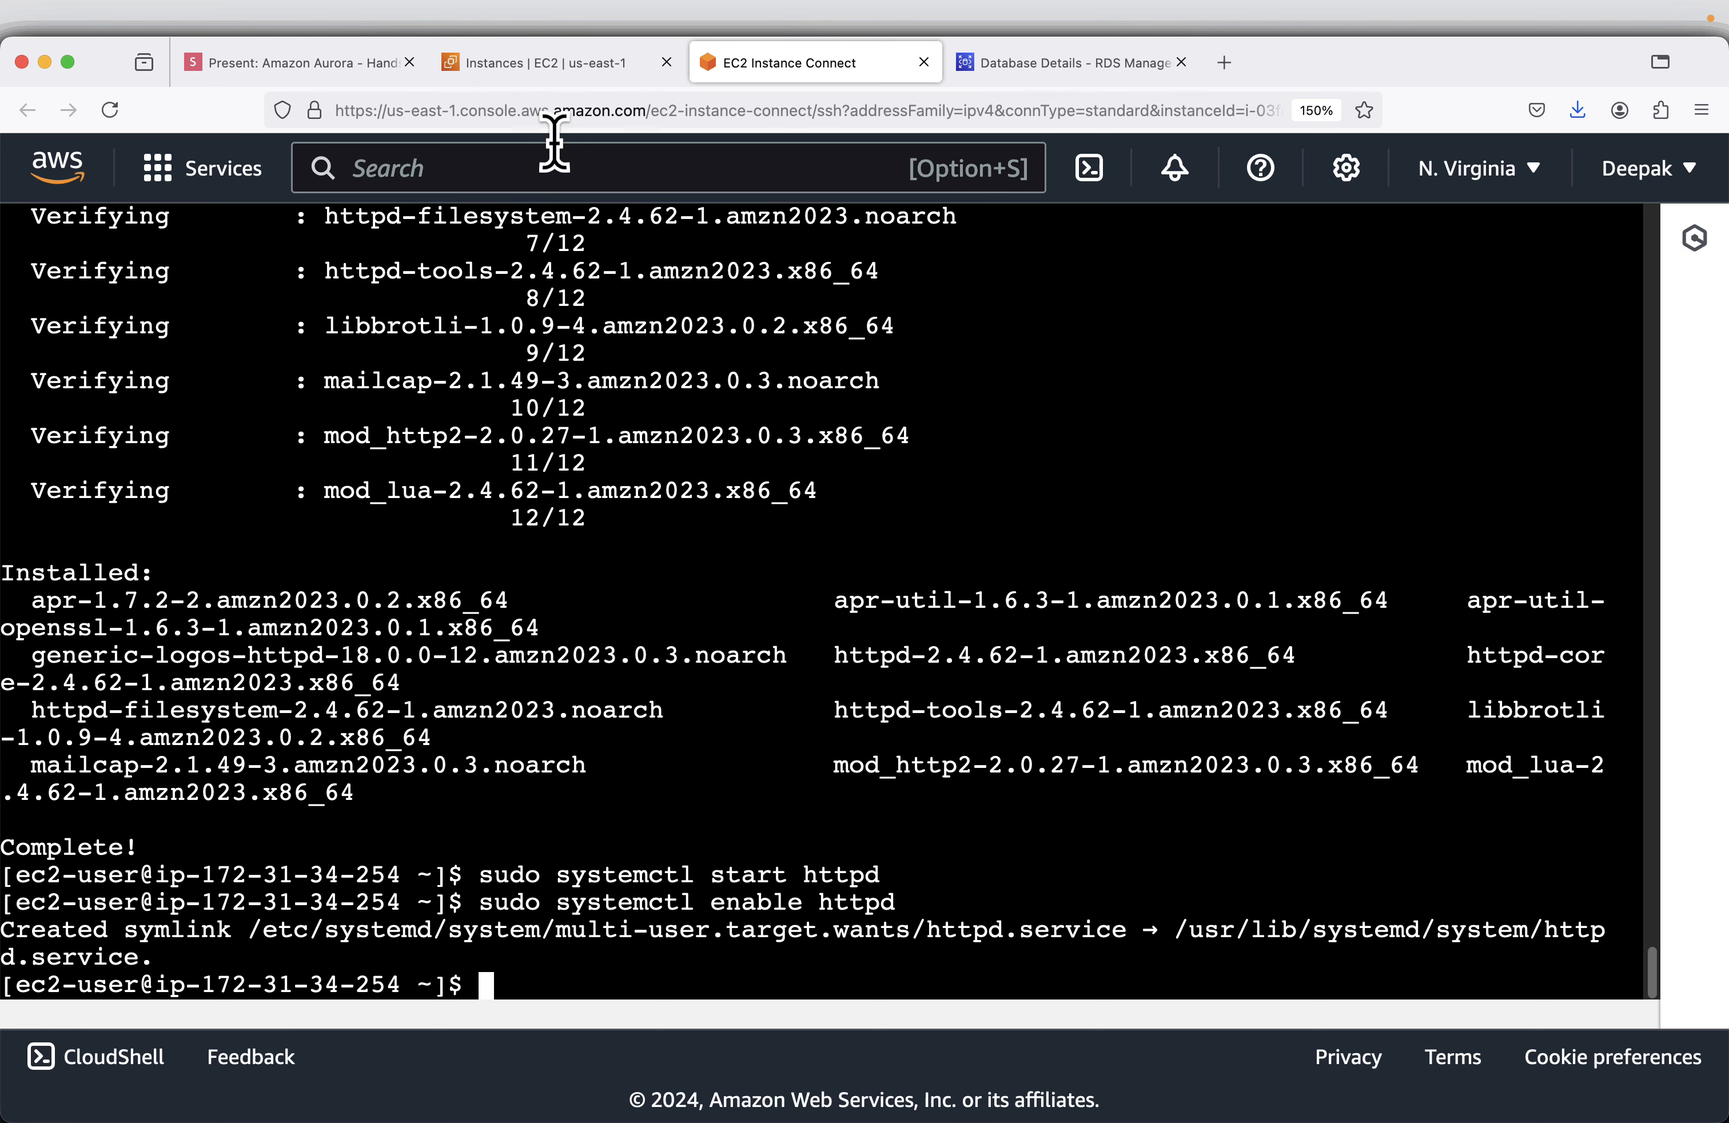
click(543, 73)
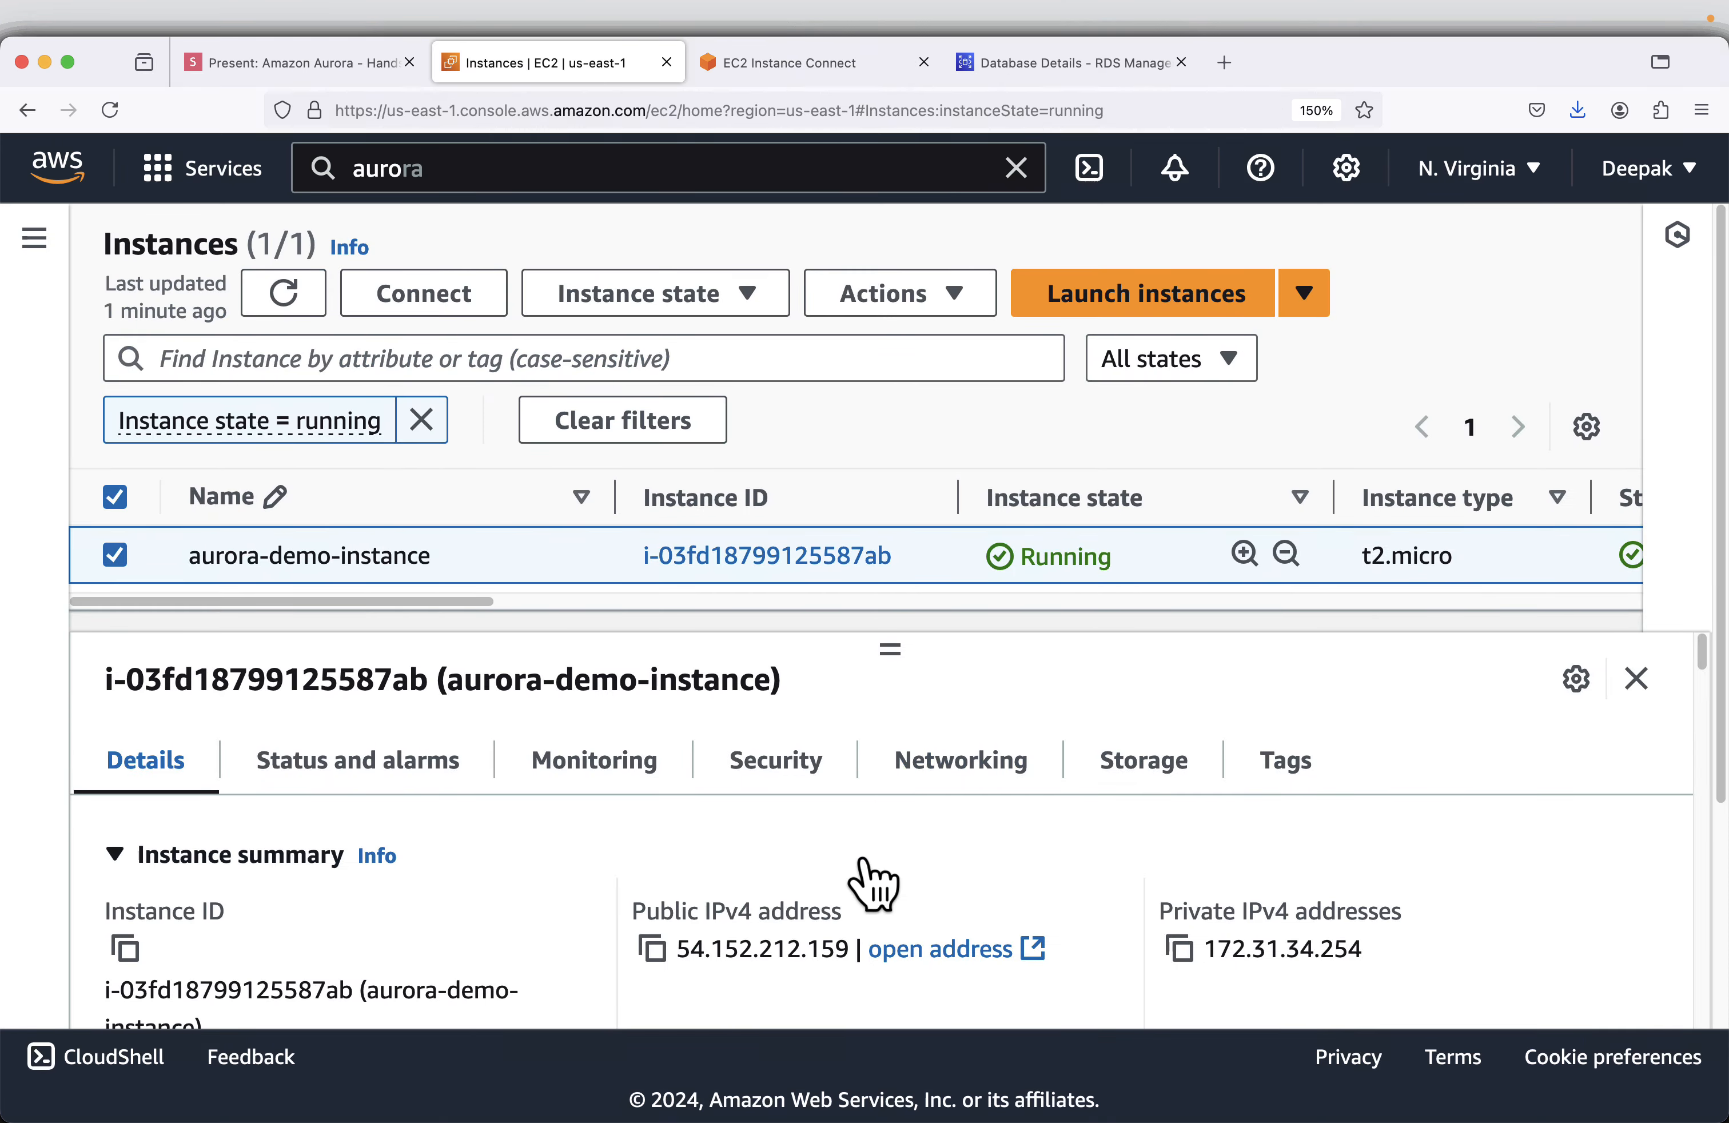
click(653, 949)
click(1226, 64)
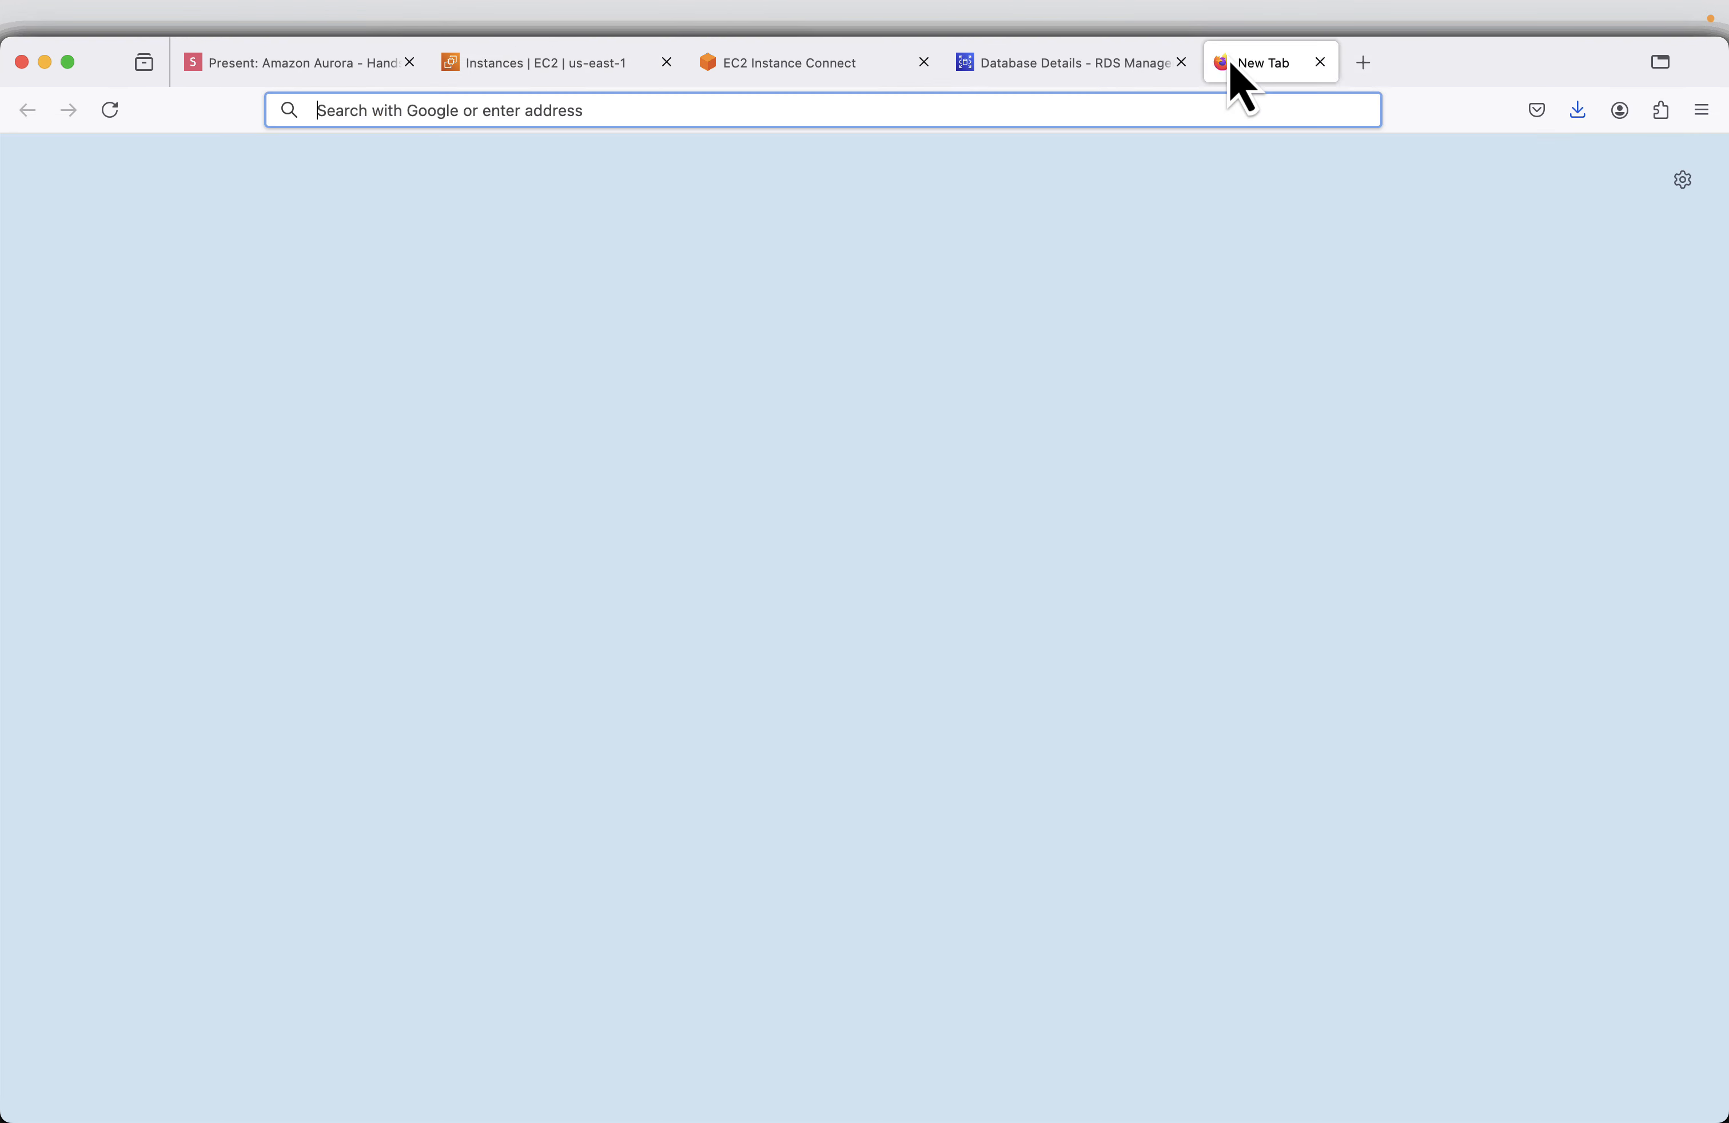
text(http)
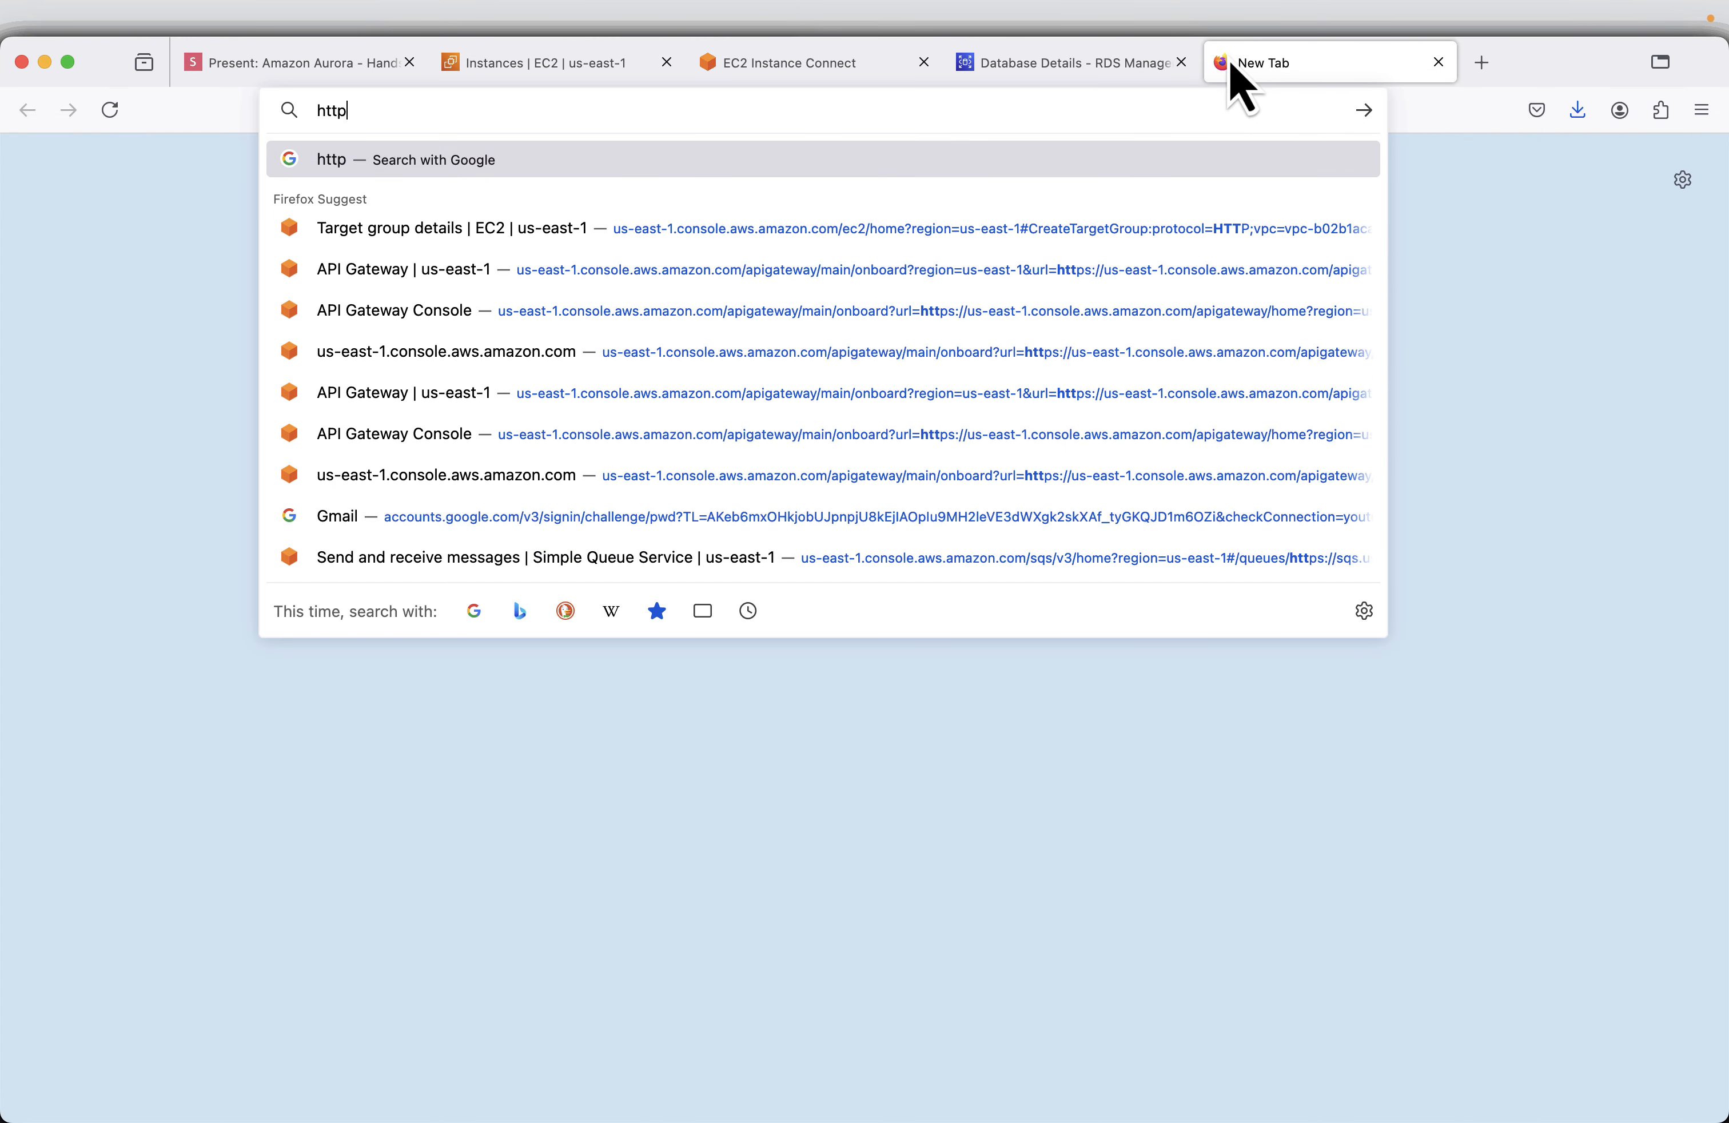
text(://)
key(super+v)
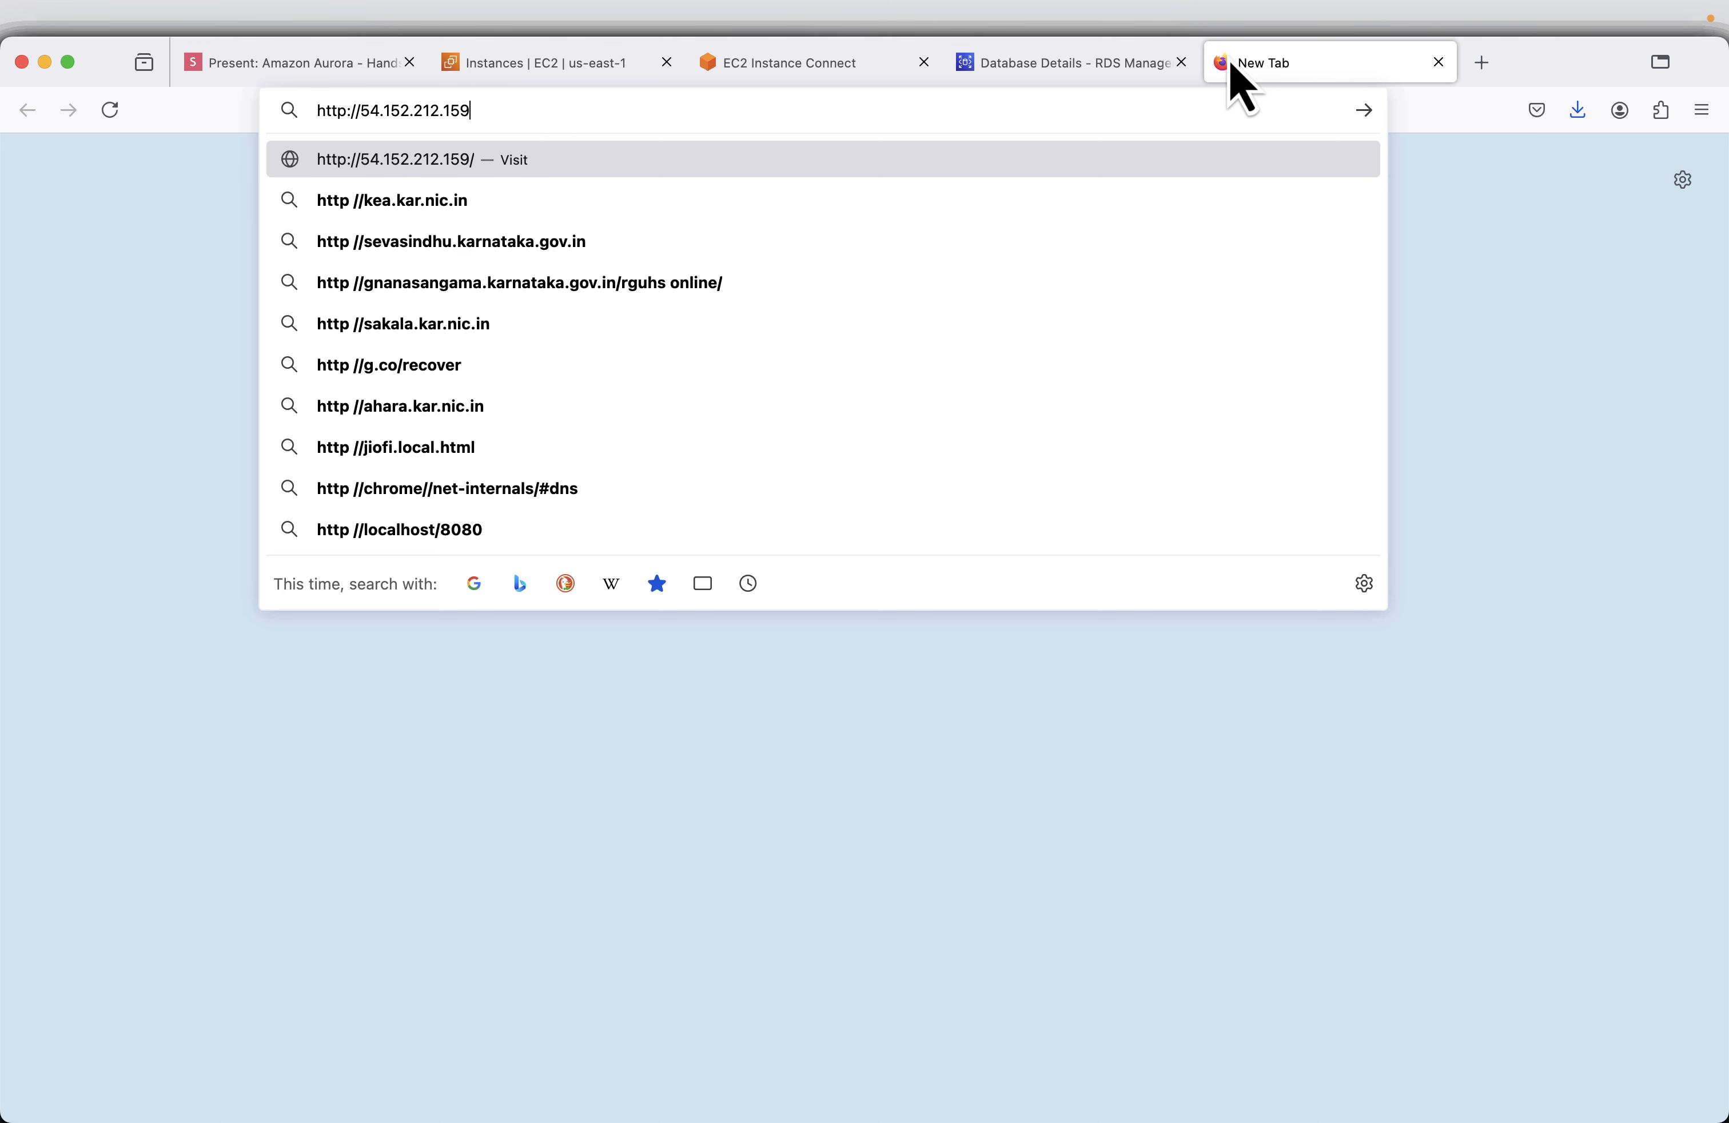
key(Return)
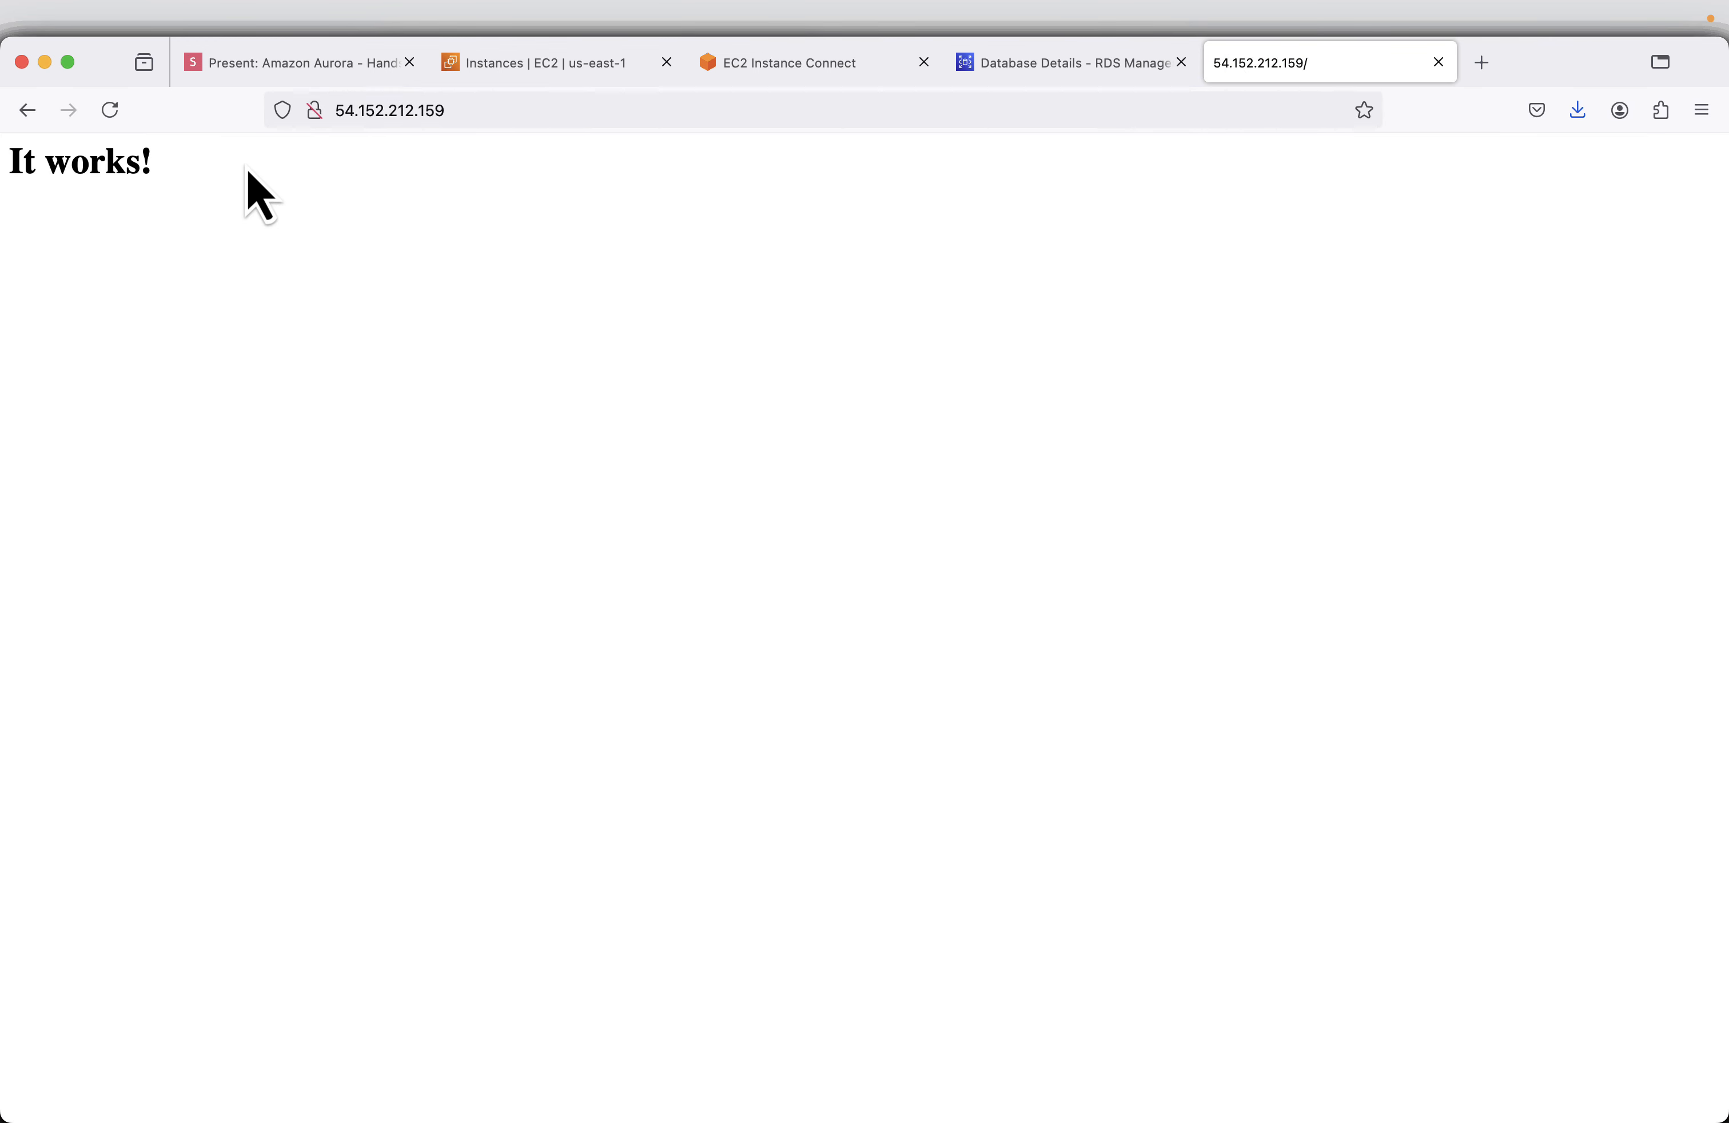
- Return to the slides and run the PHP install command sudo dnf install -y php php-mysqlnd in the EC2 terminal
click(269, 67)
click(802, 63)
right_click(1349, 459)
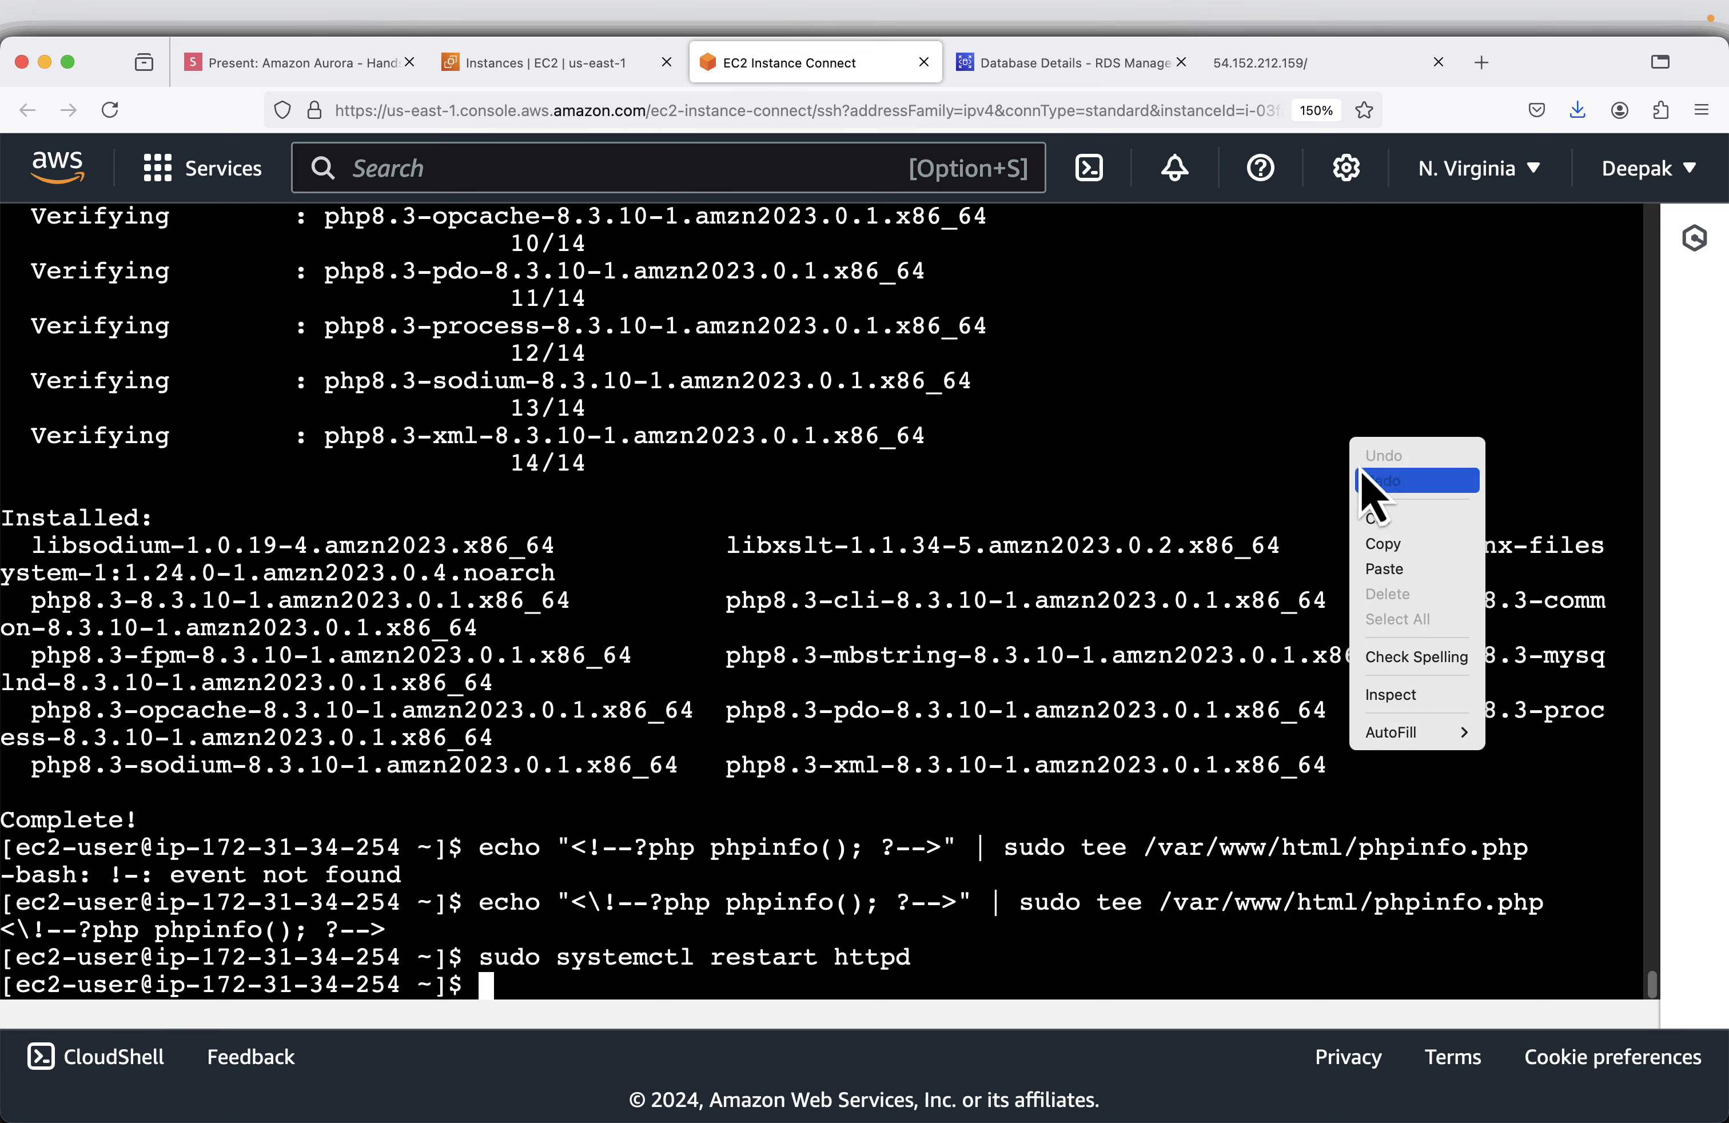
click(1382, 576)
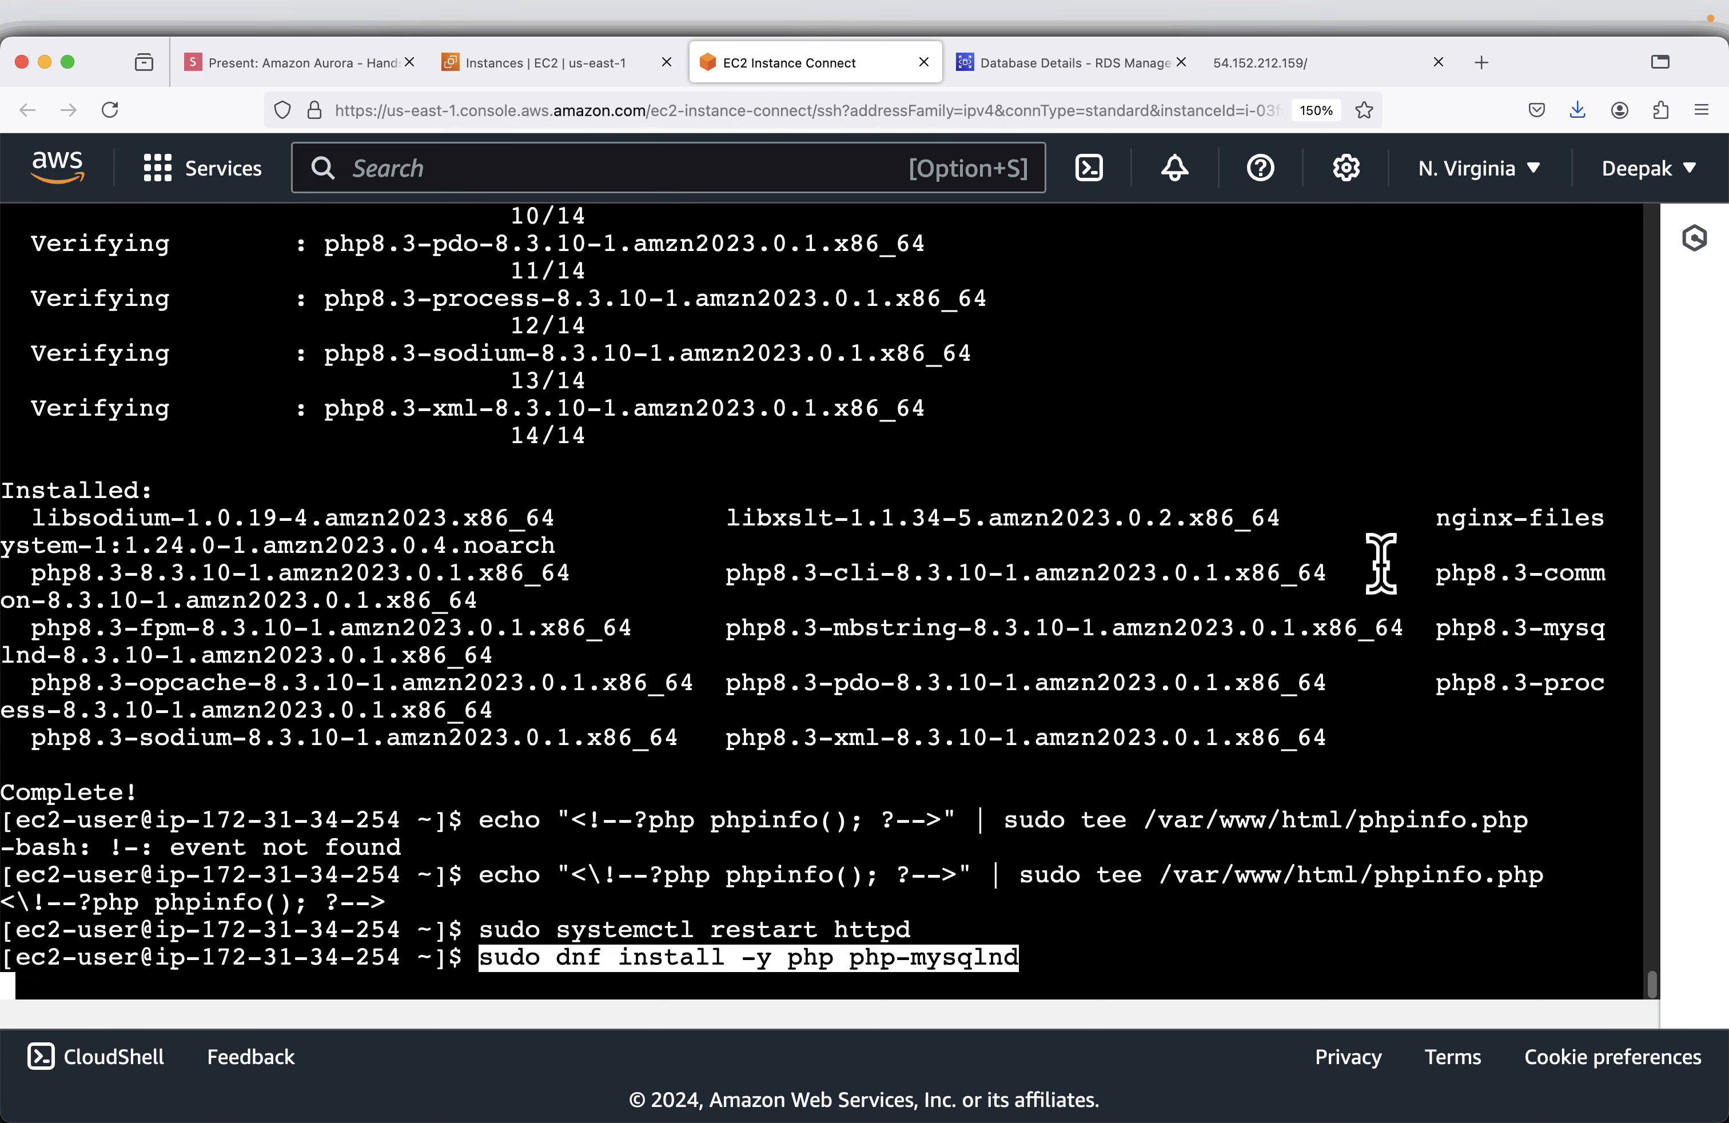
key(Return)
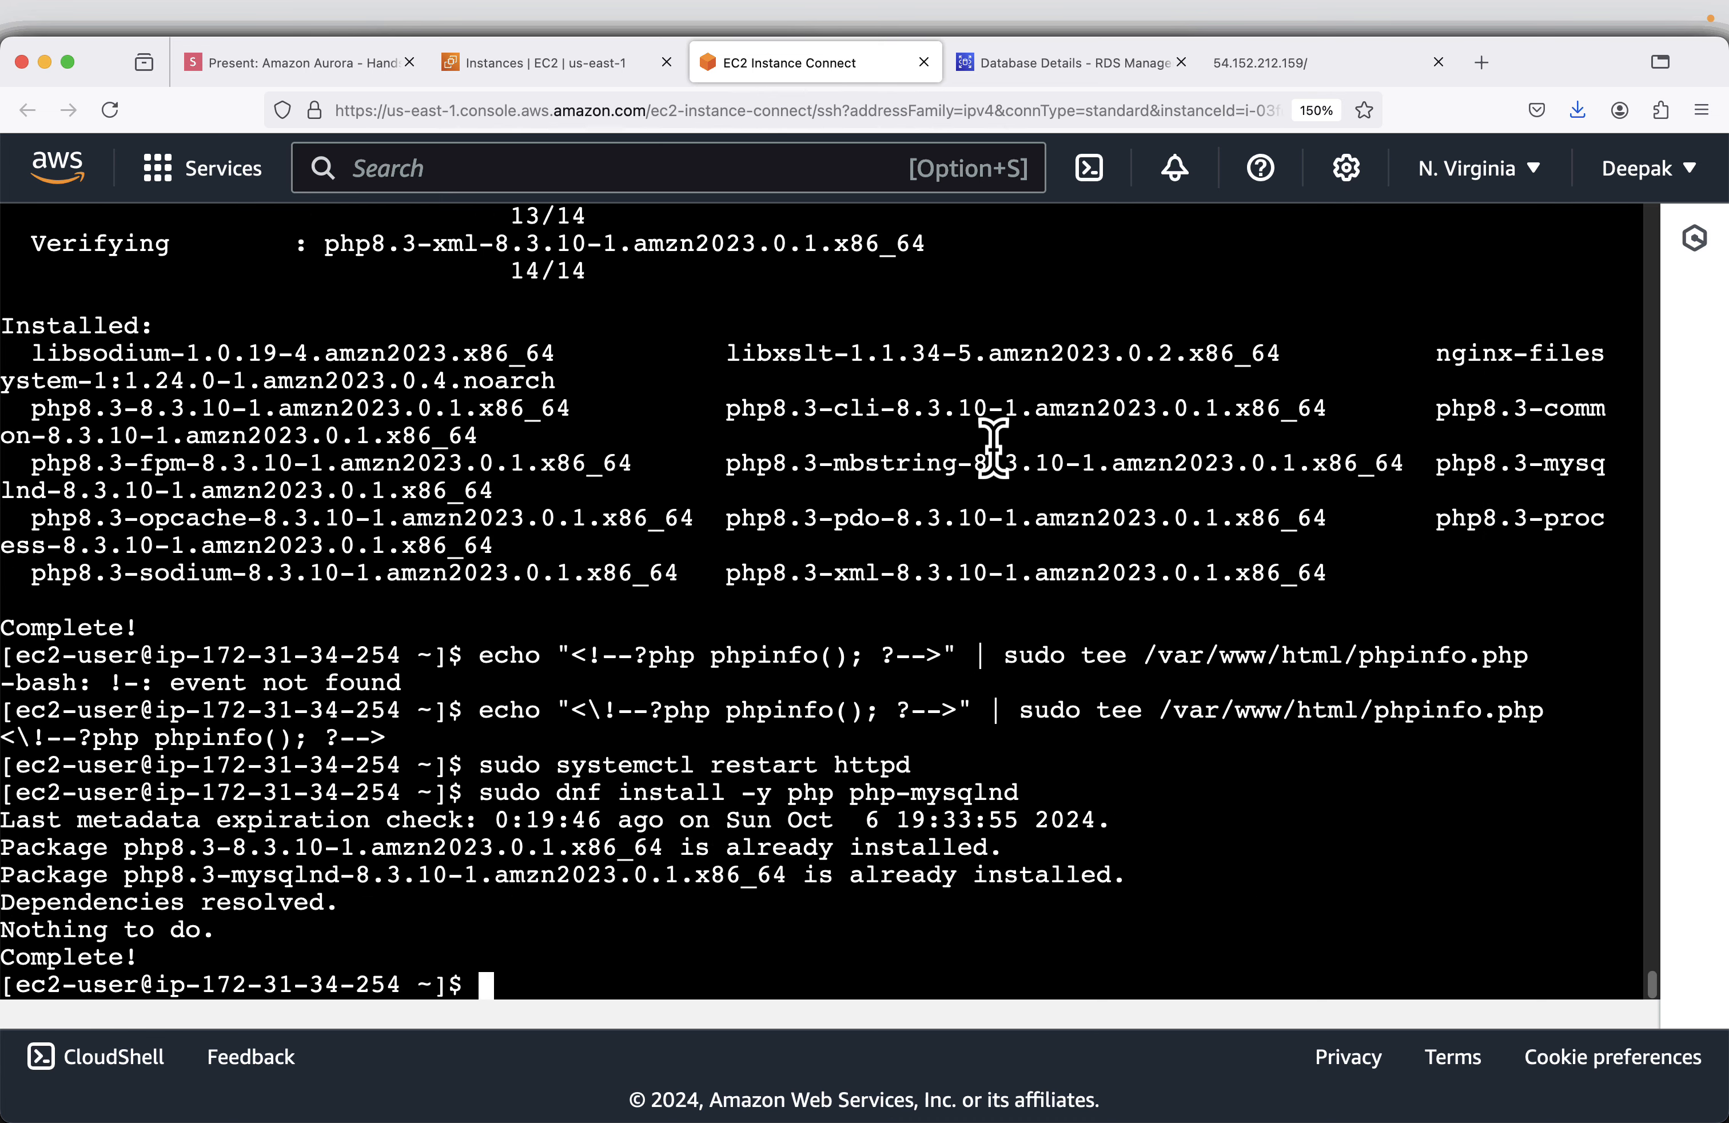
- Copy the Apache restart command from the Install PHP slide and run sudo systemctl restart httpd in the EC2 terminal
click(291, 64)
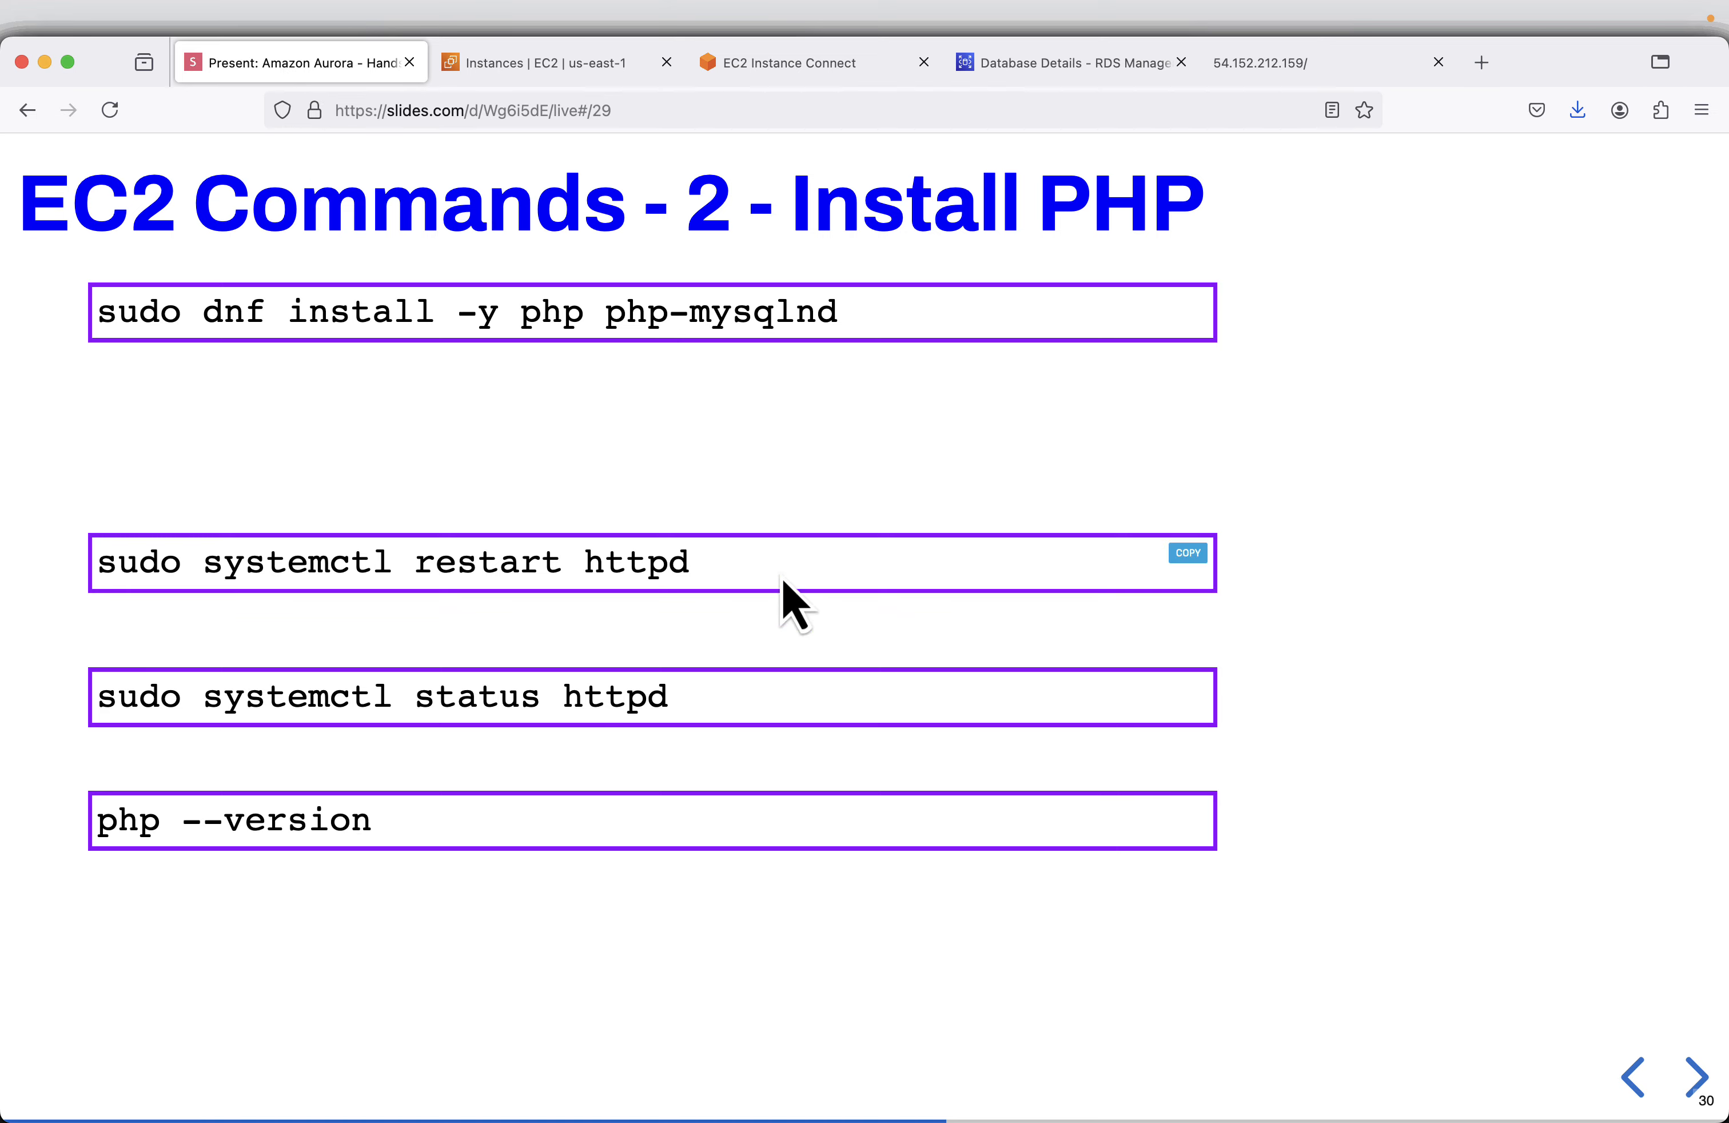
click(1188, 553)
click(765, 70)
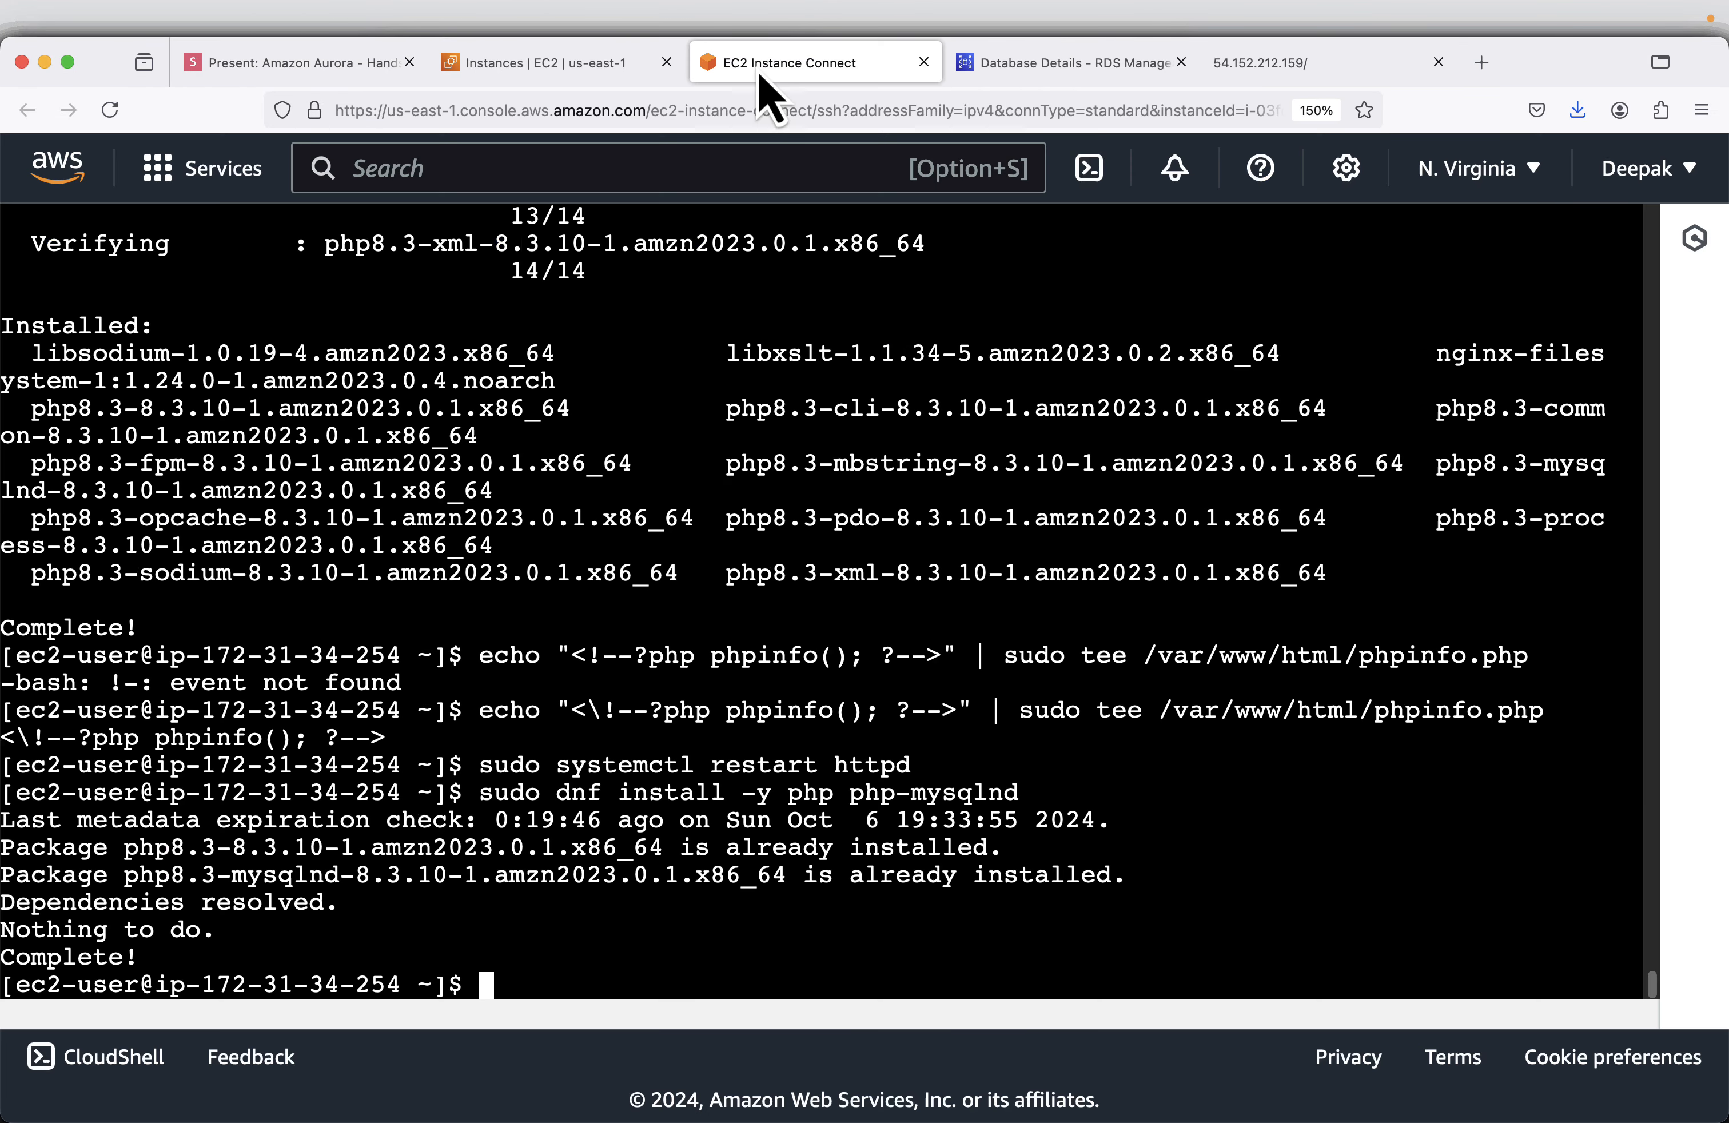
right_click(1554, 619)
click(1606, 749)
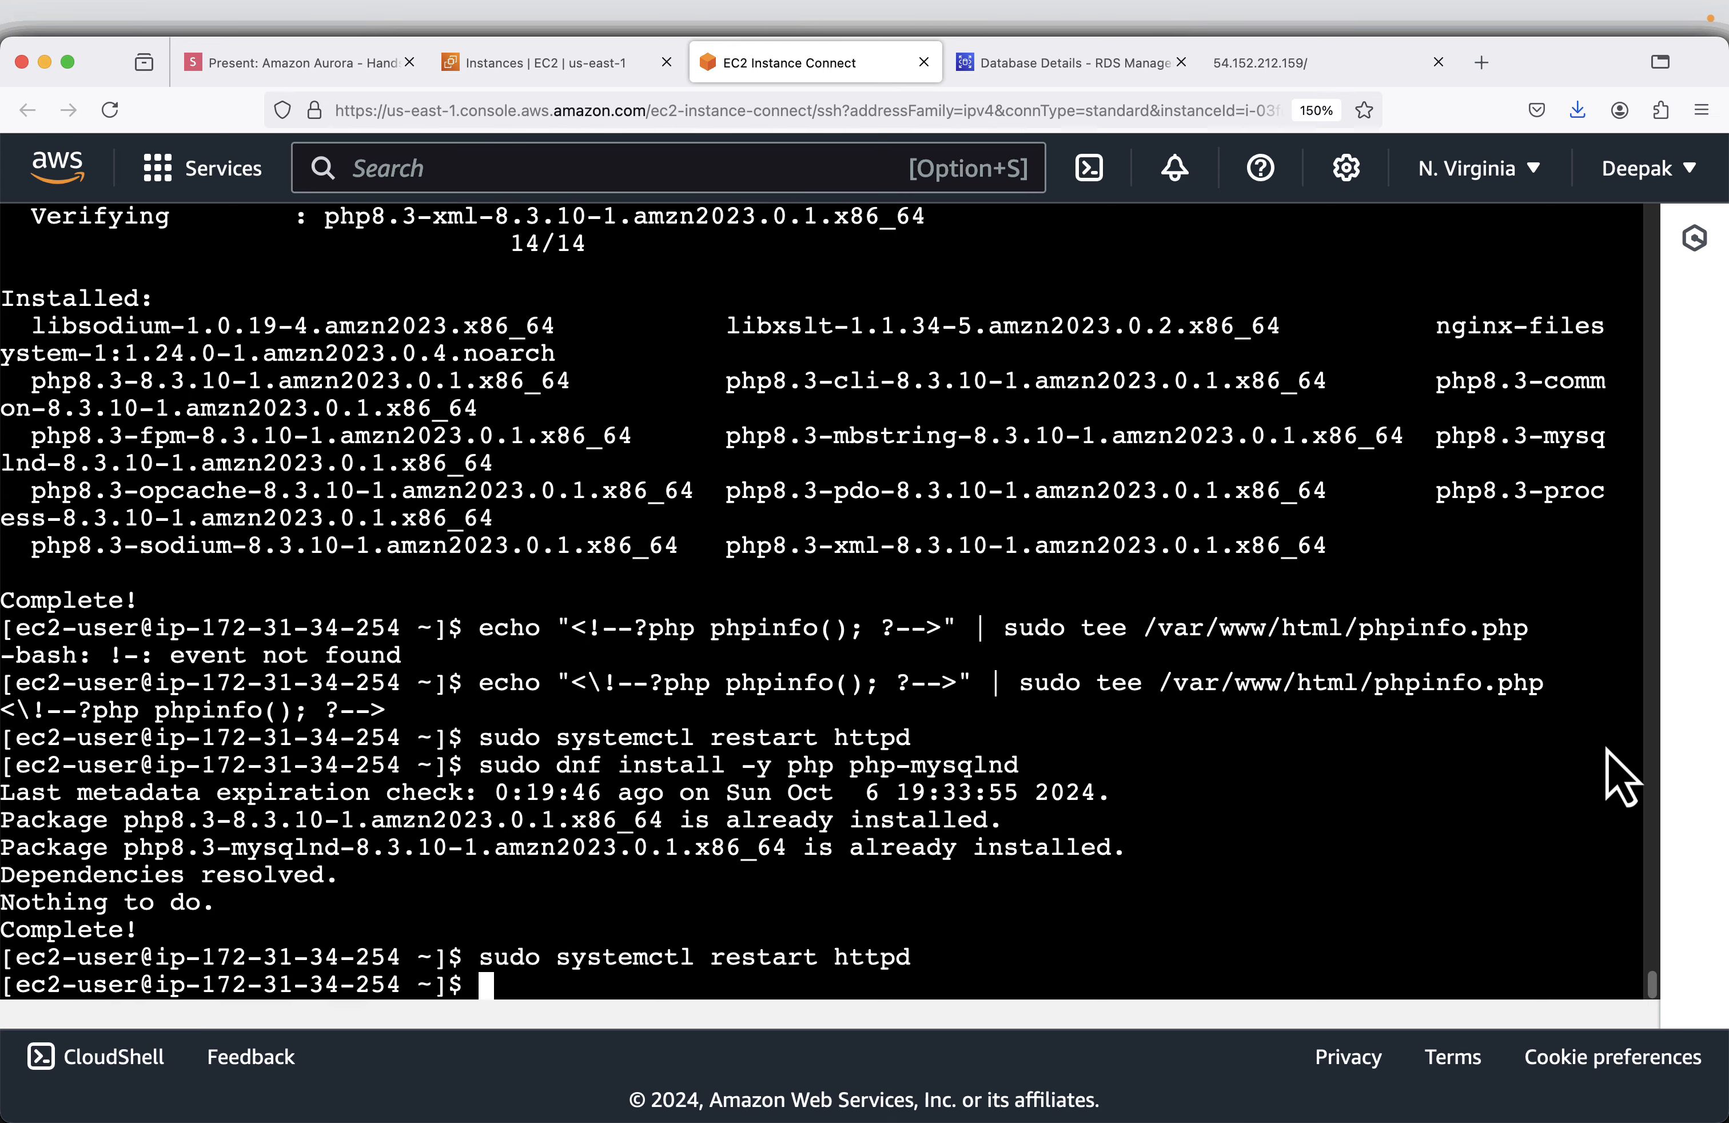
- Run sudo systemctl status httpd, copied from the Install PHP slide, and php --version in the EC2 terminal
click(331, 67)
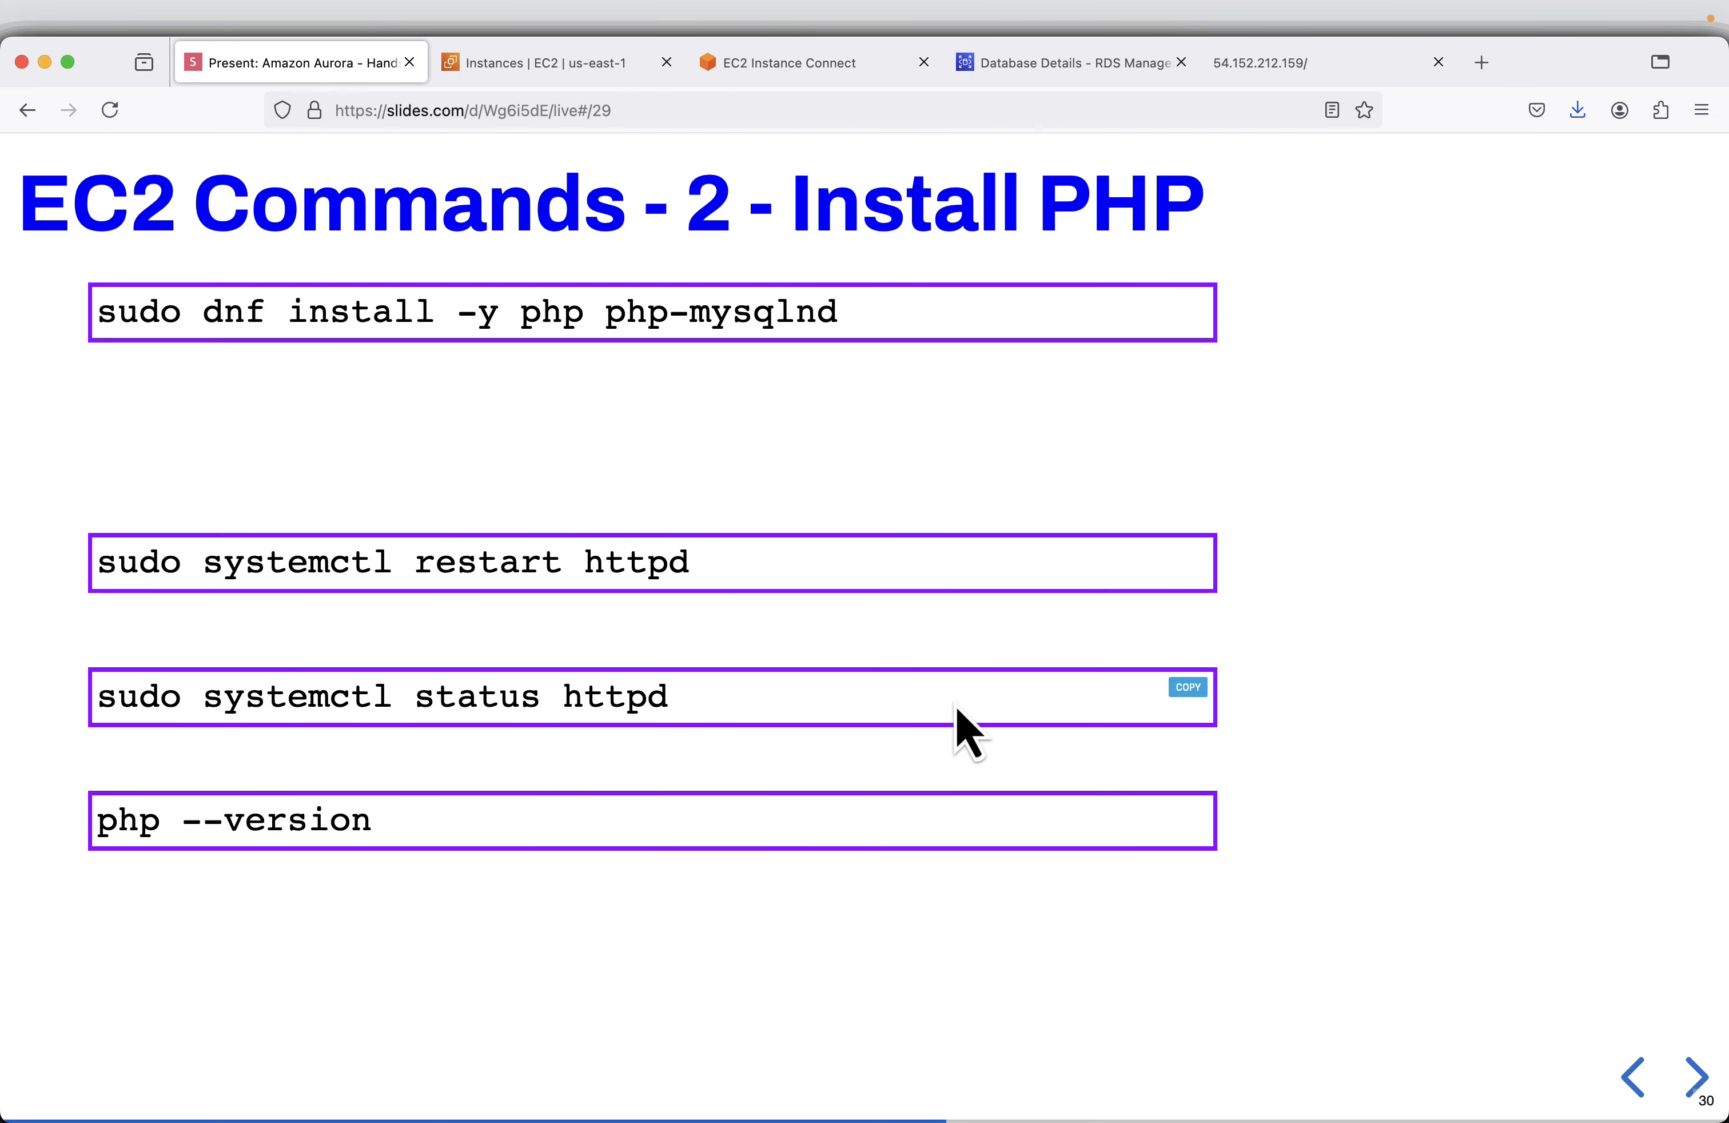
click(1191, 688)
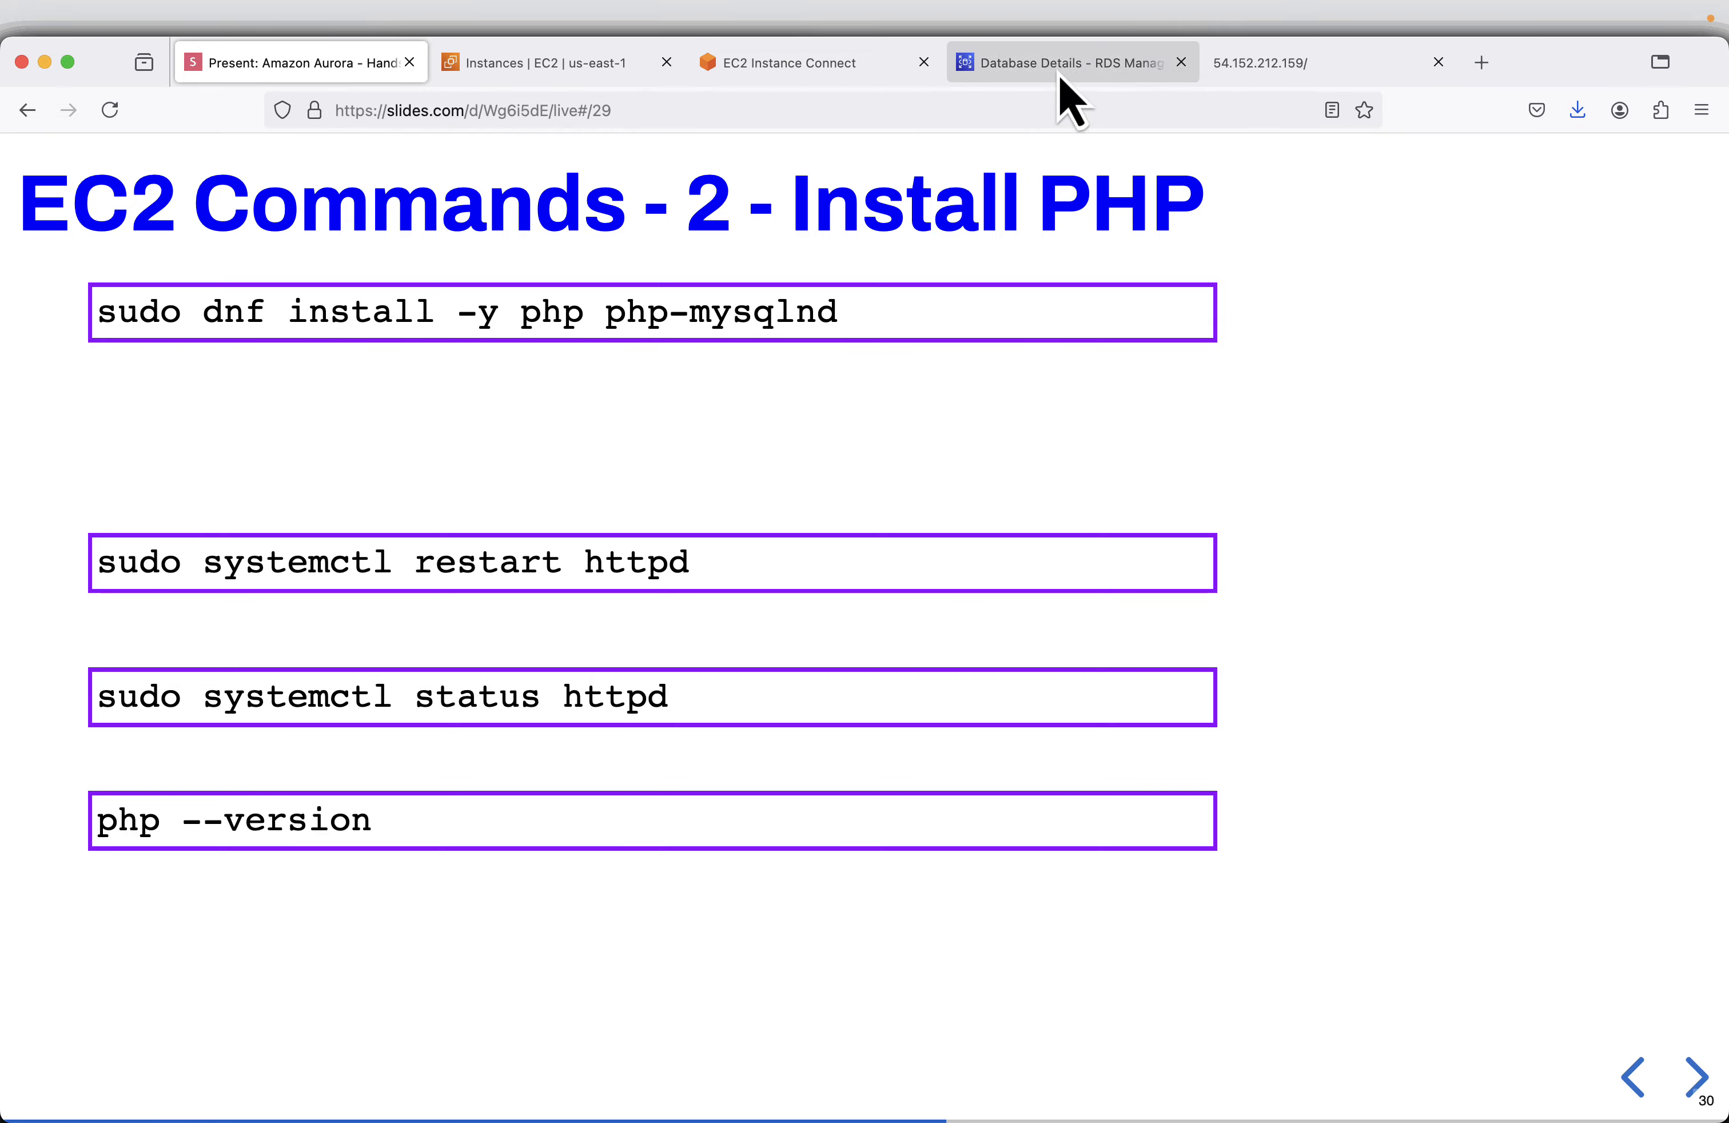
click(758, 64)
right_click(1481, 817)
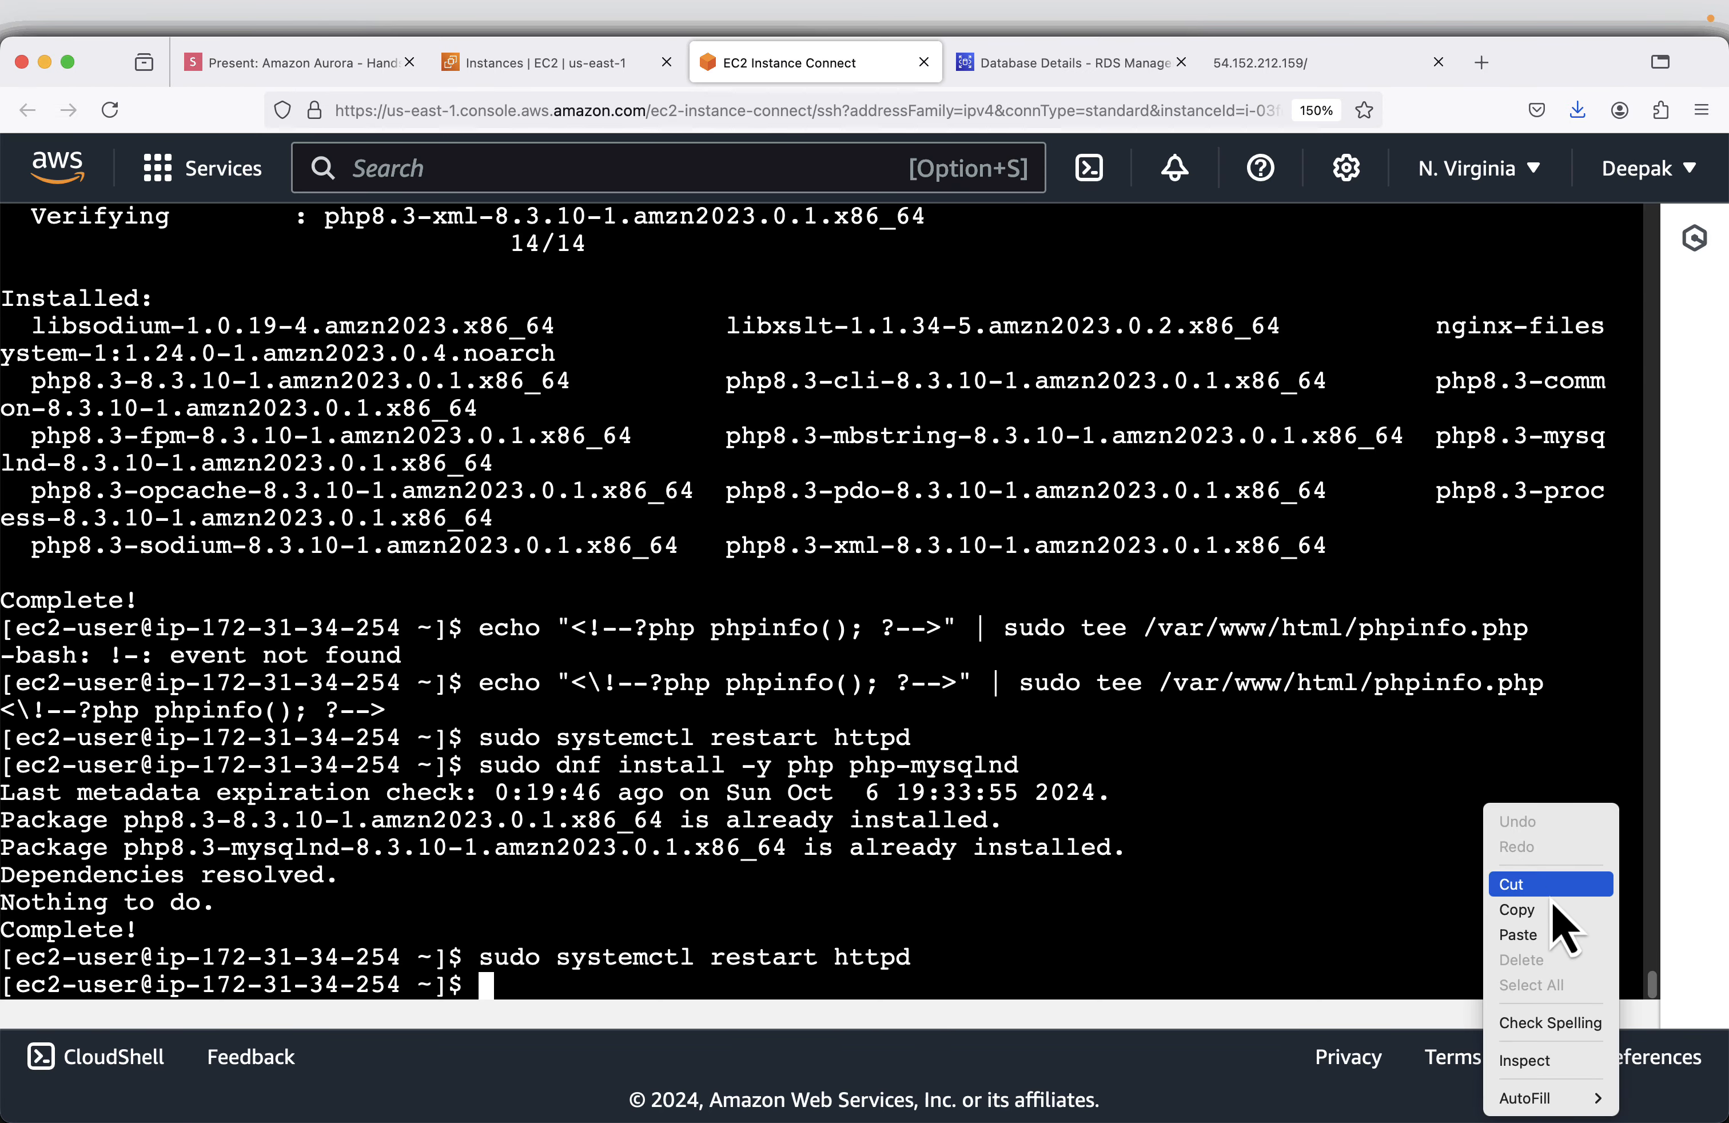
click(1544, 930)
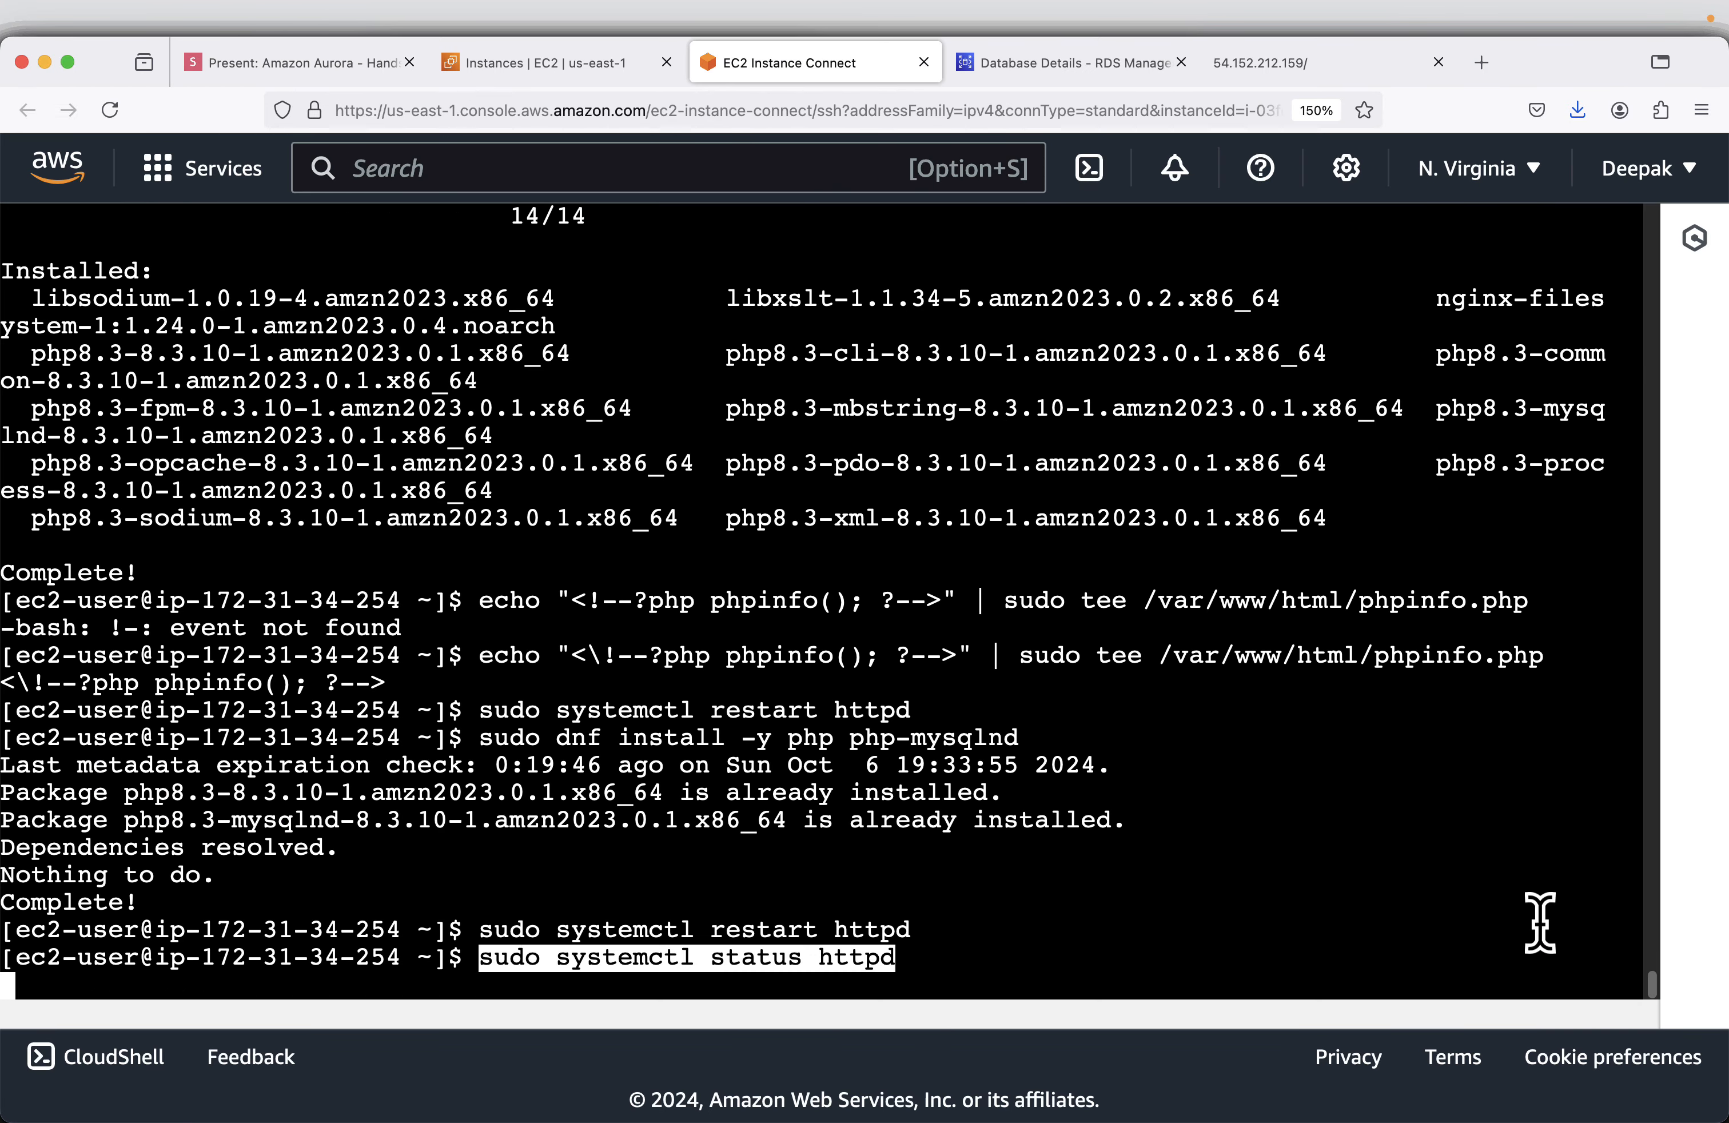
key(Return)
text(php --version)
key(Return)
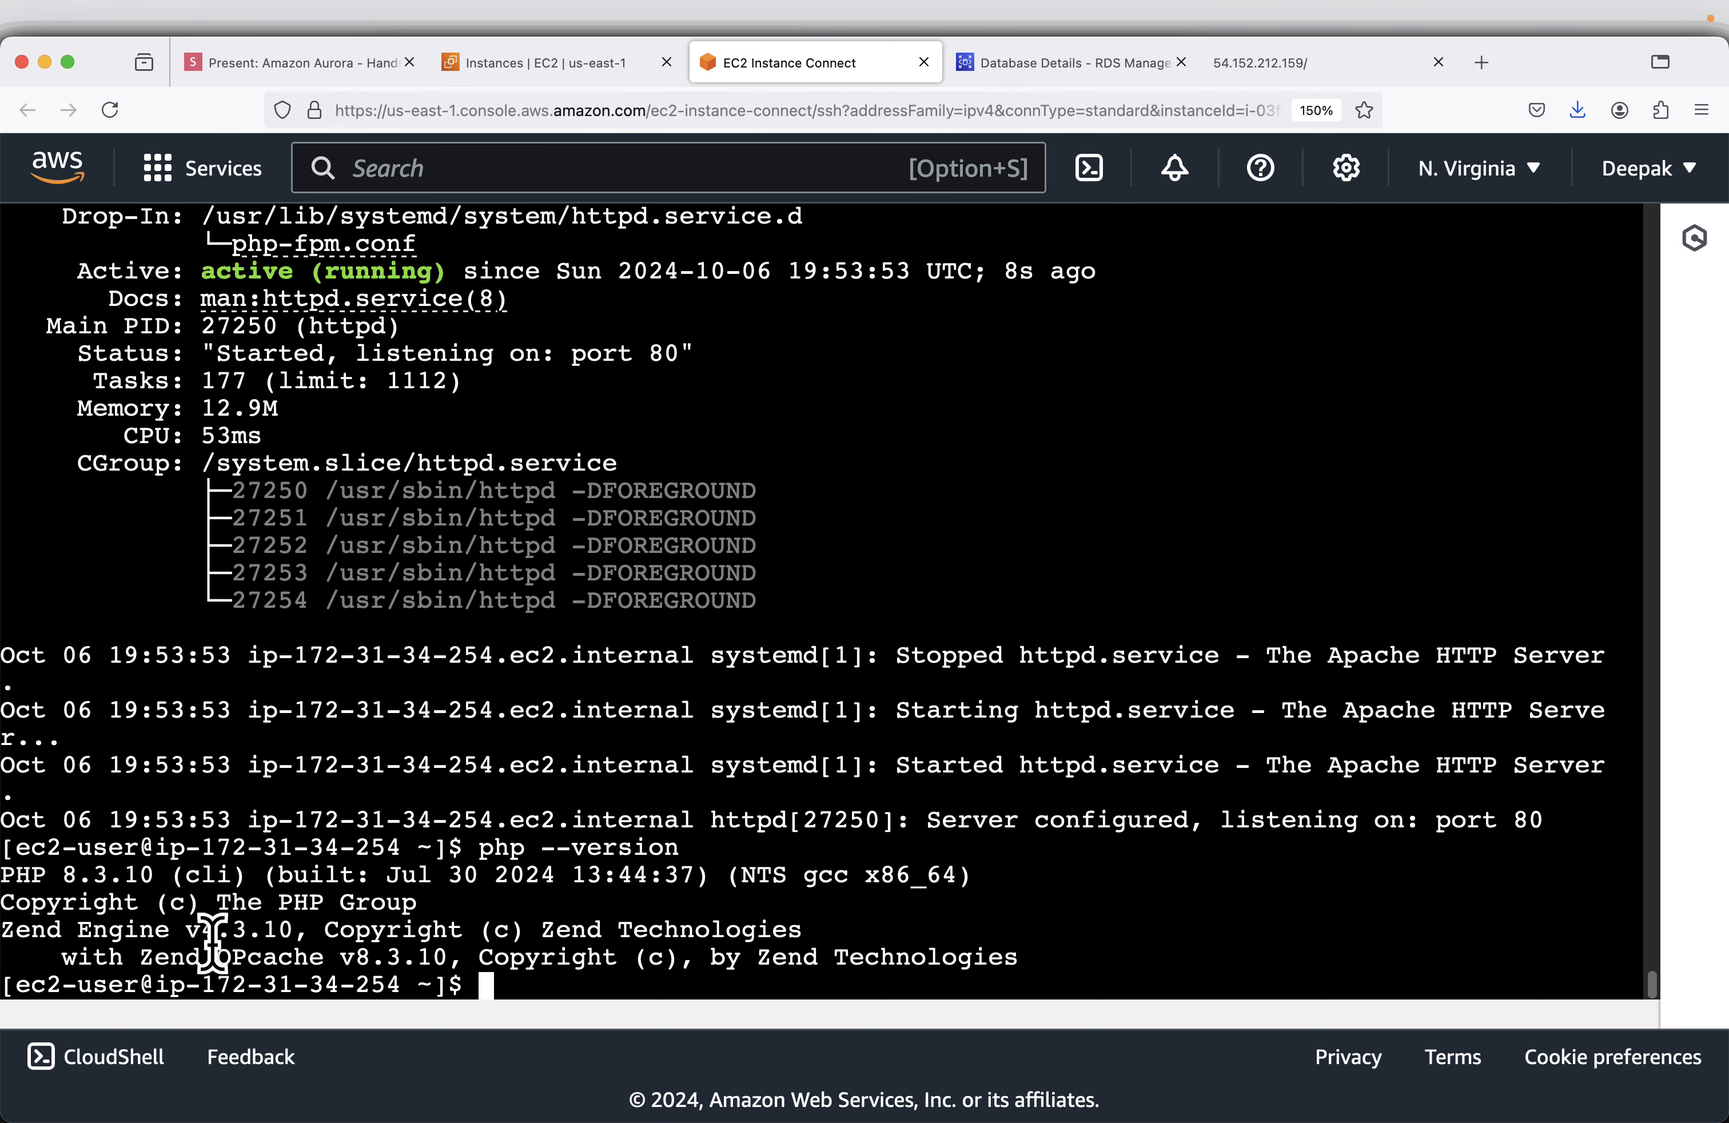
- Install the MySQL client with sudo dnf install -y mariadb105 and run mysql --version in the EC2 terminal, using the slide's commands
click(278, 79)
mouse_move(949, 466)
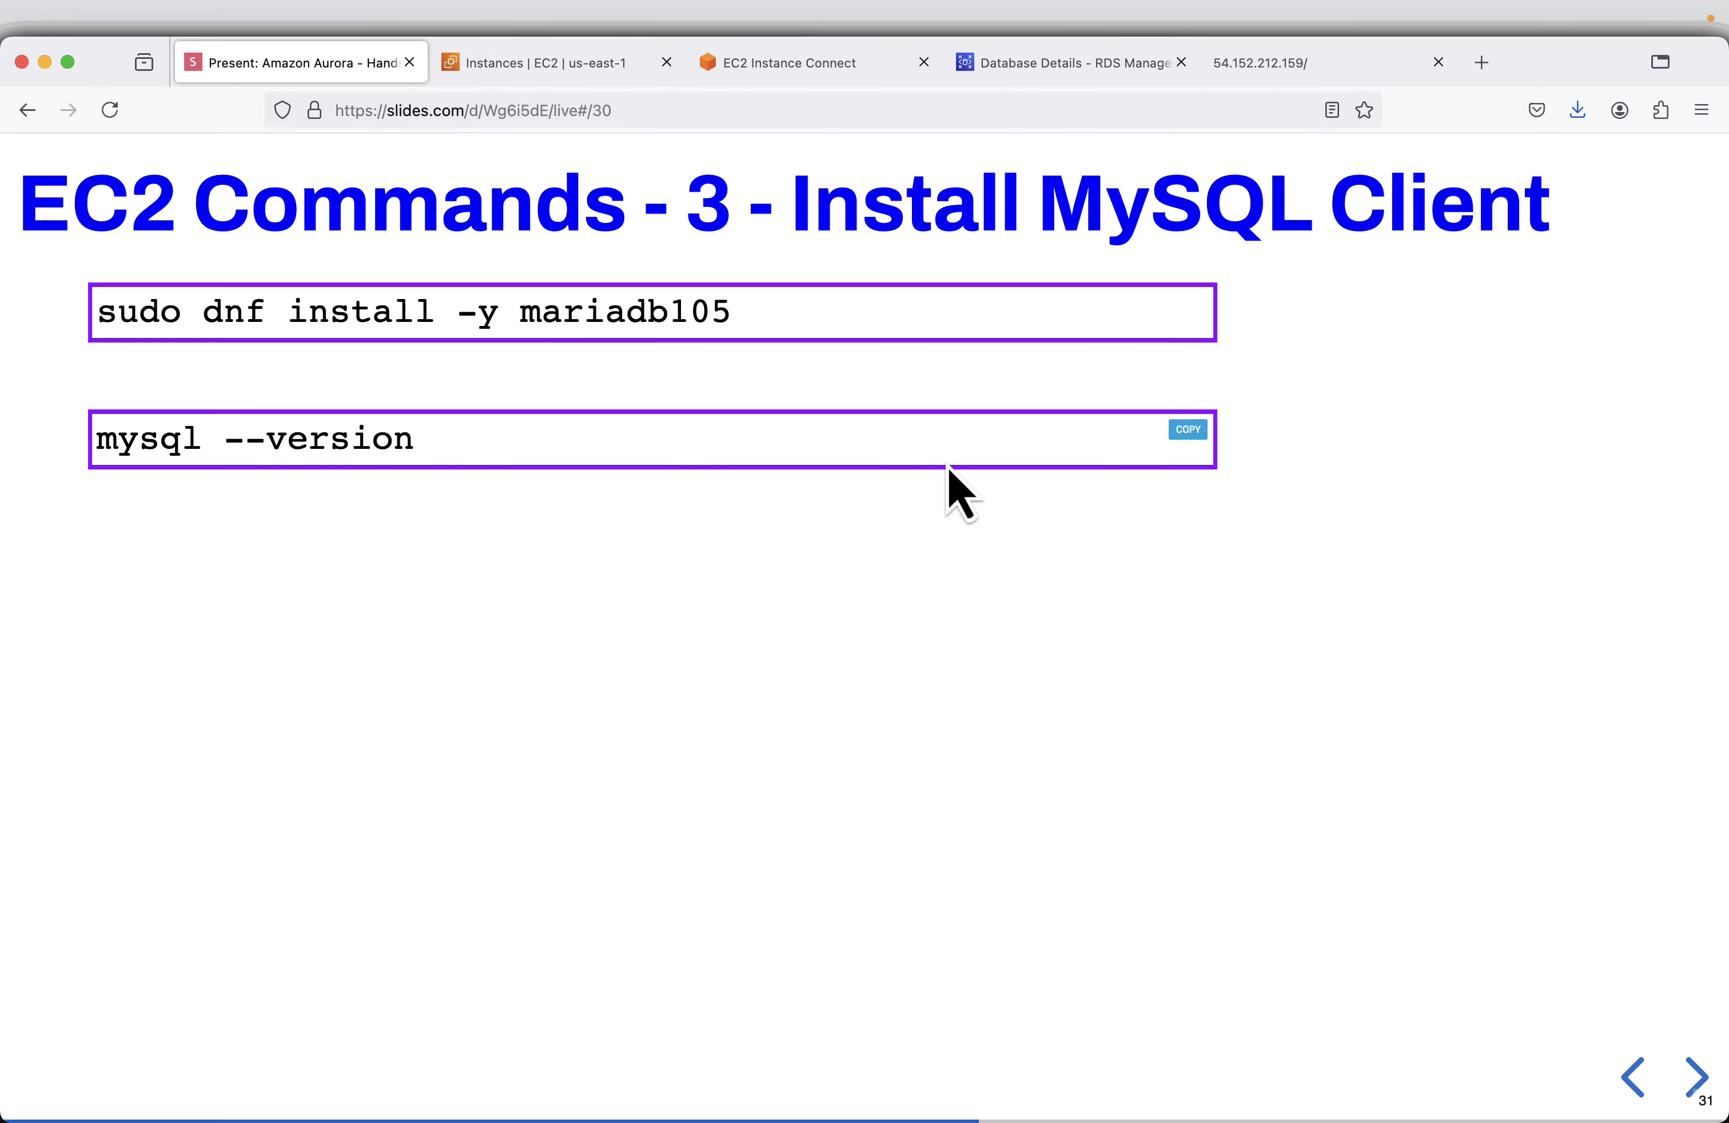
click(1188, 430)
click(849, 73)
right_click(1365, 577)
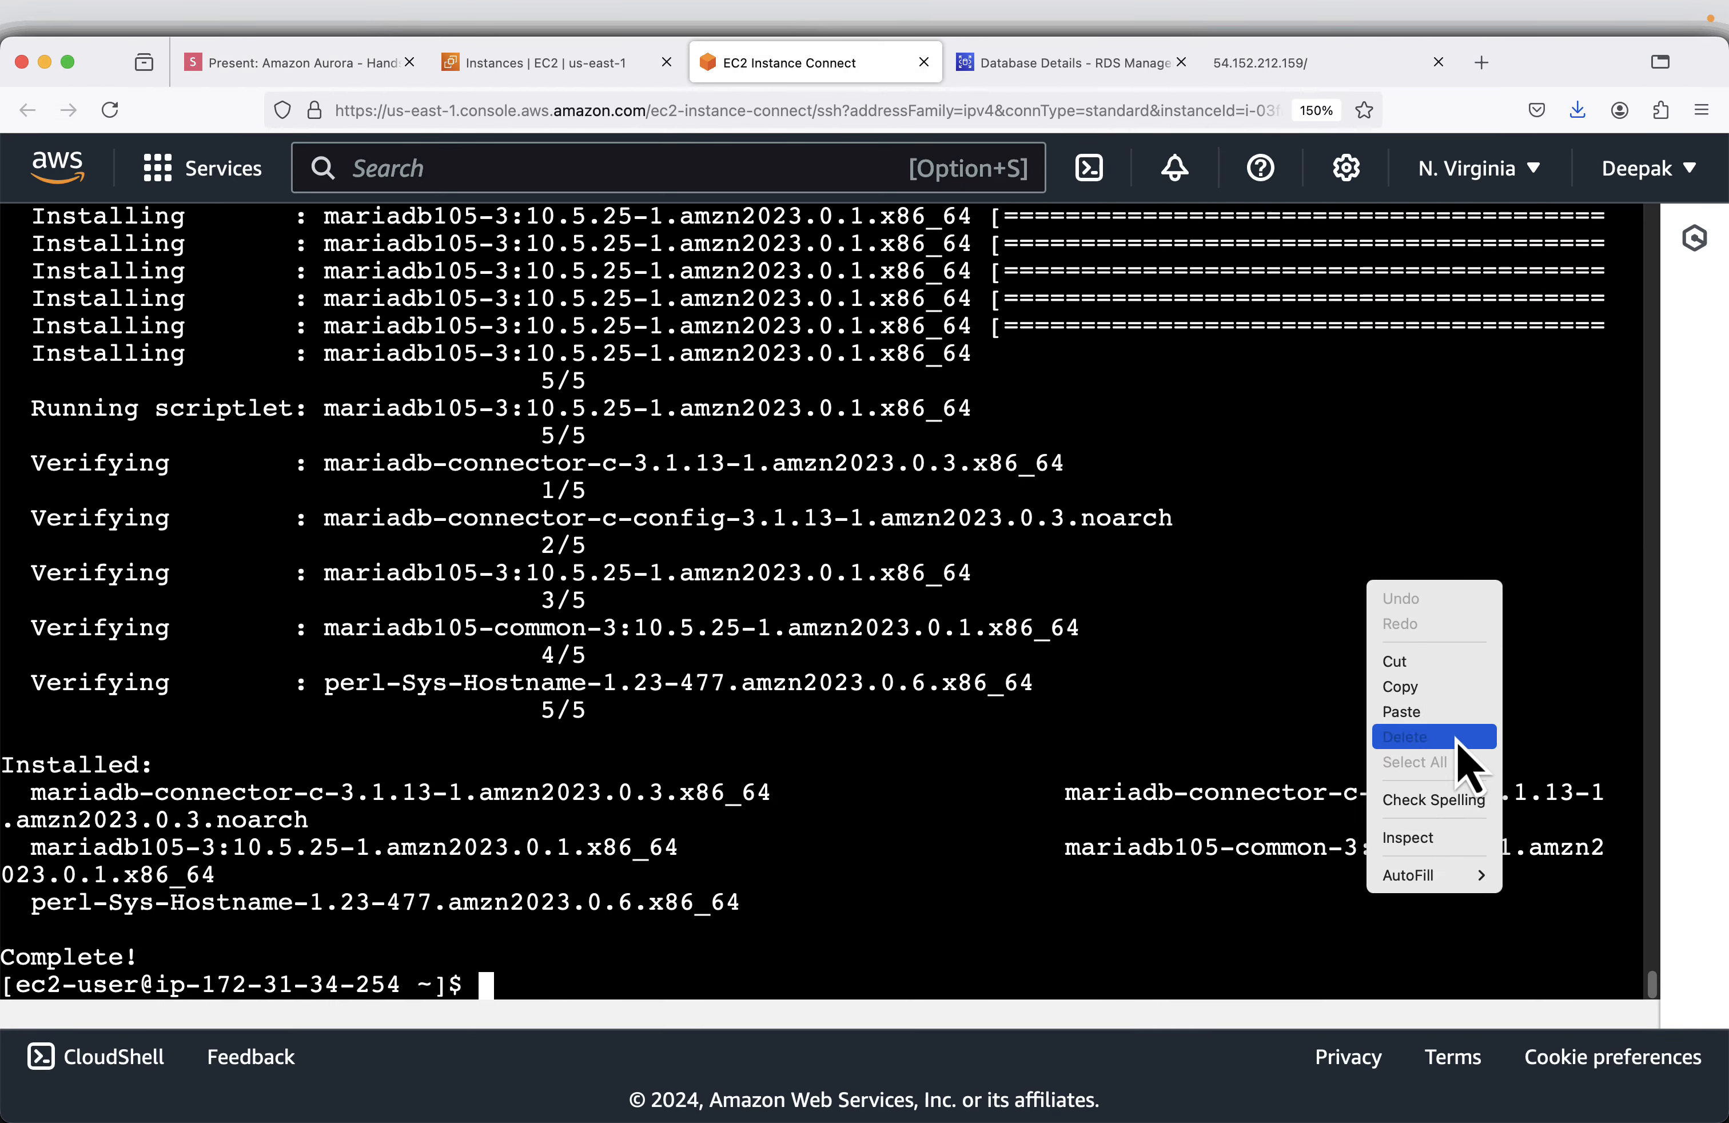
click(1458, 715)
- Export the slide's USERNAME, PASSWORD and DATABASE=myapp variables in the EC2 terminal, with SERVERNAME set to the writer endpoint of aurora-demo-cluster
click(291, 63)
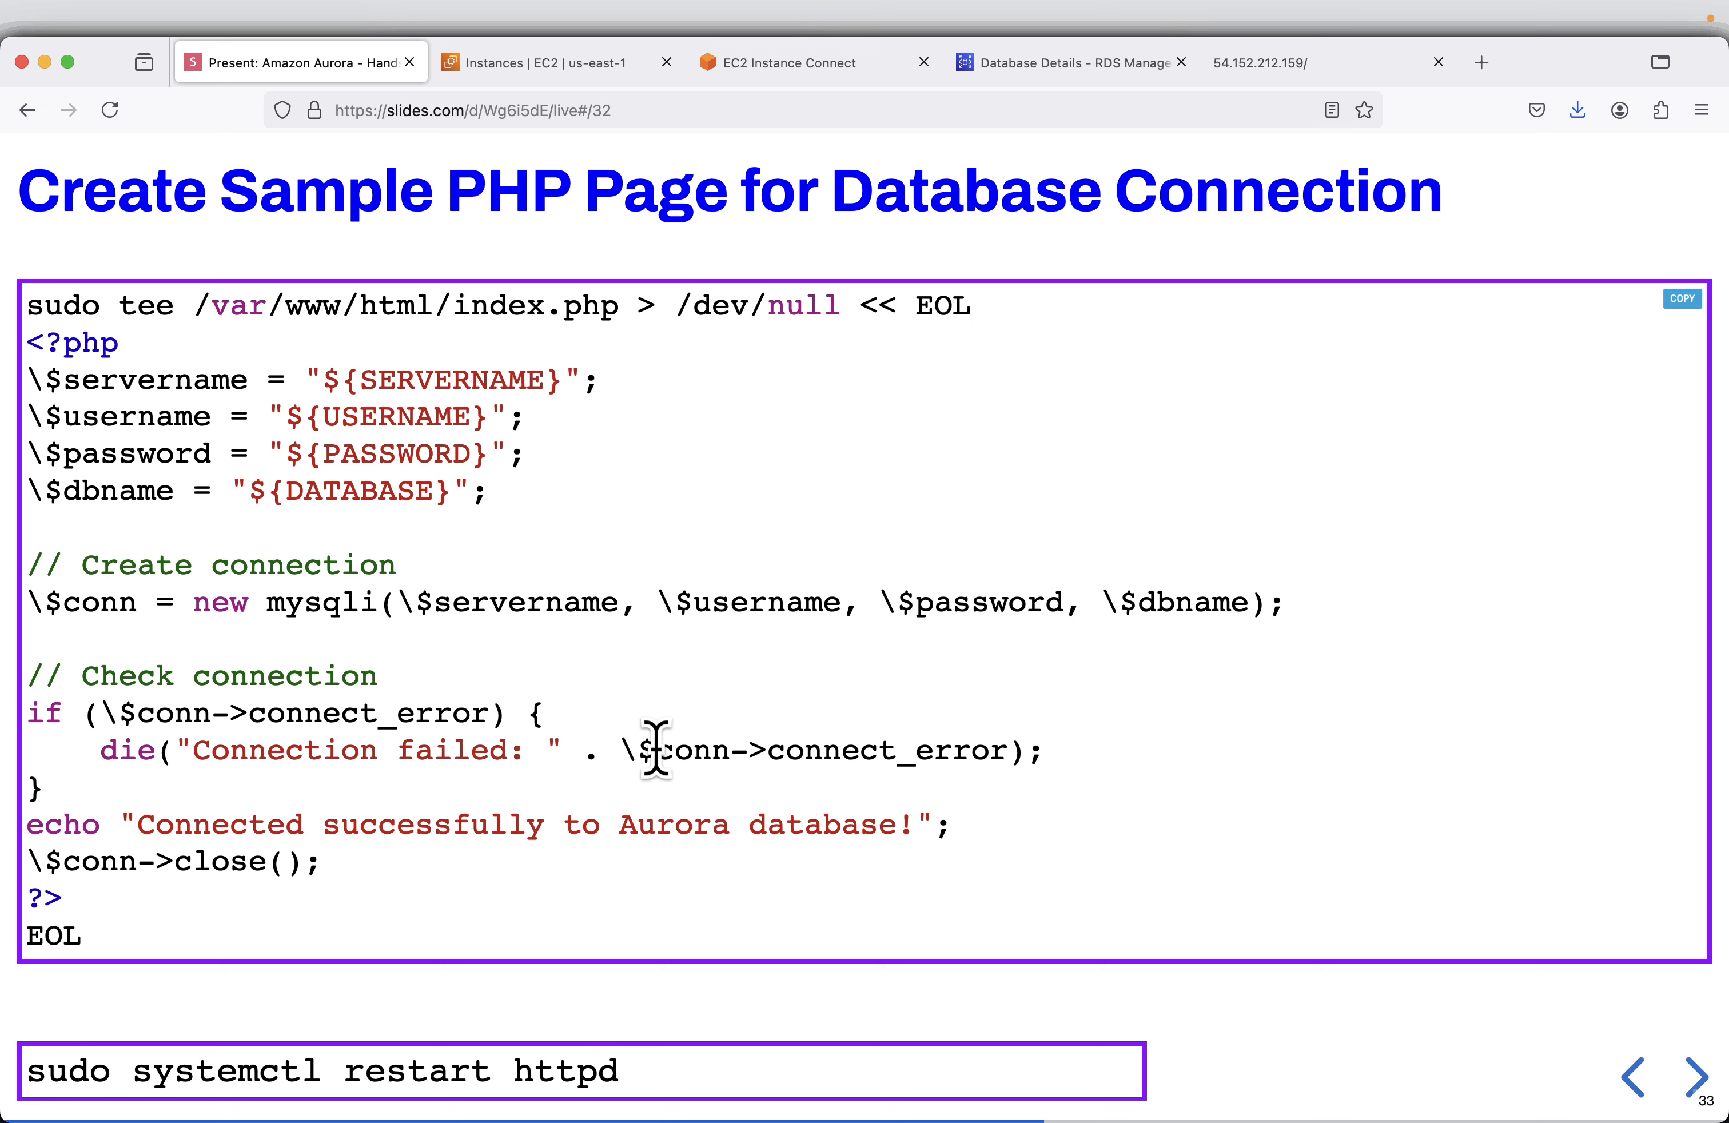
click(1631, 1086)
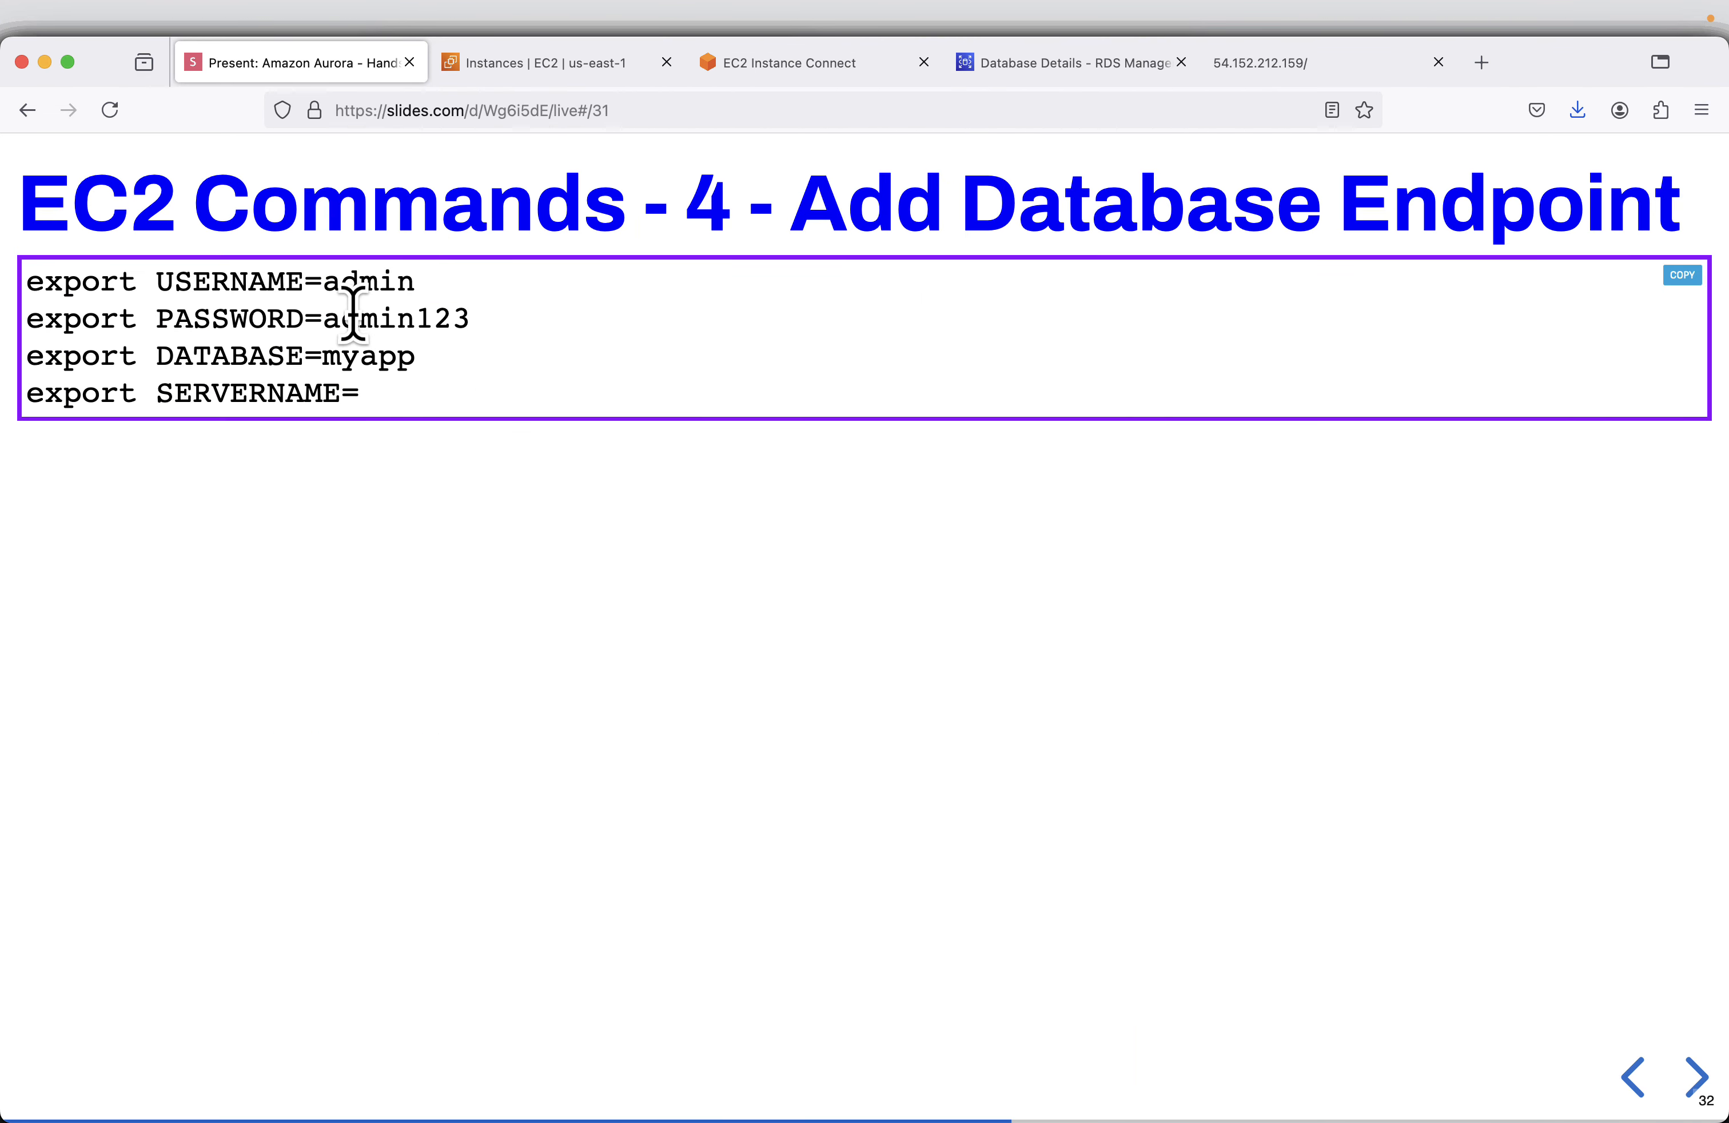
click(1686, 278)
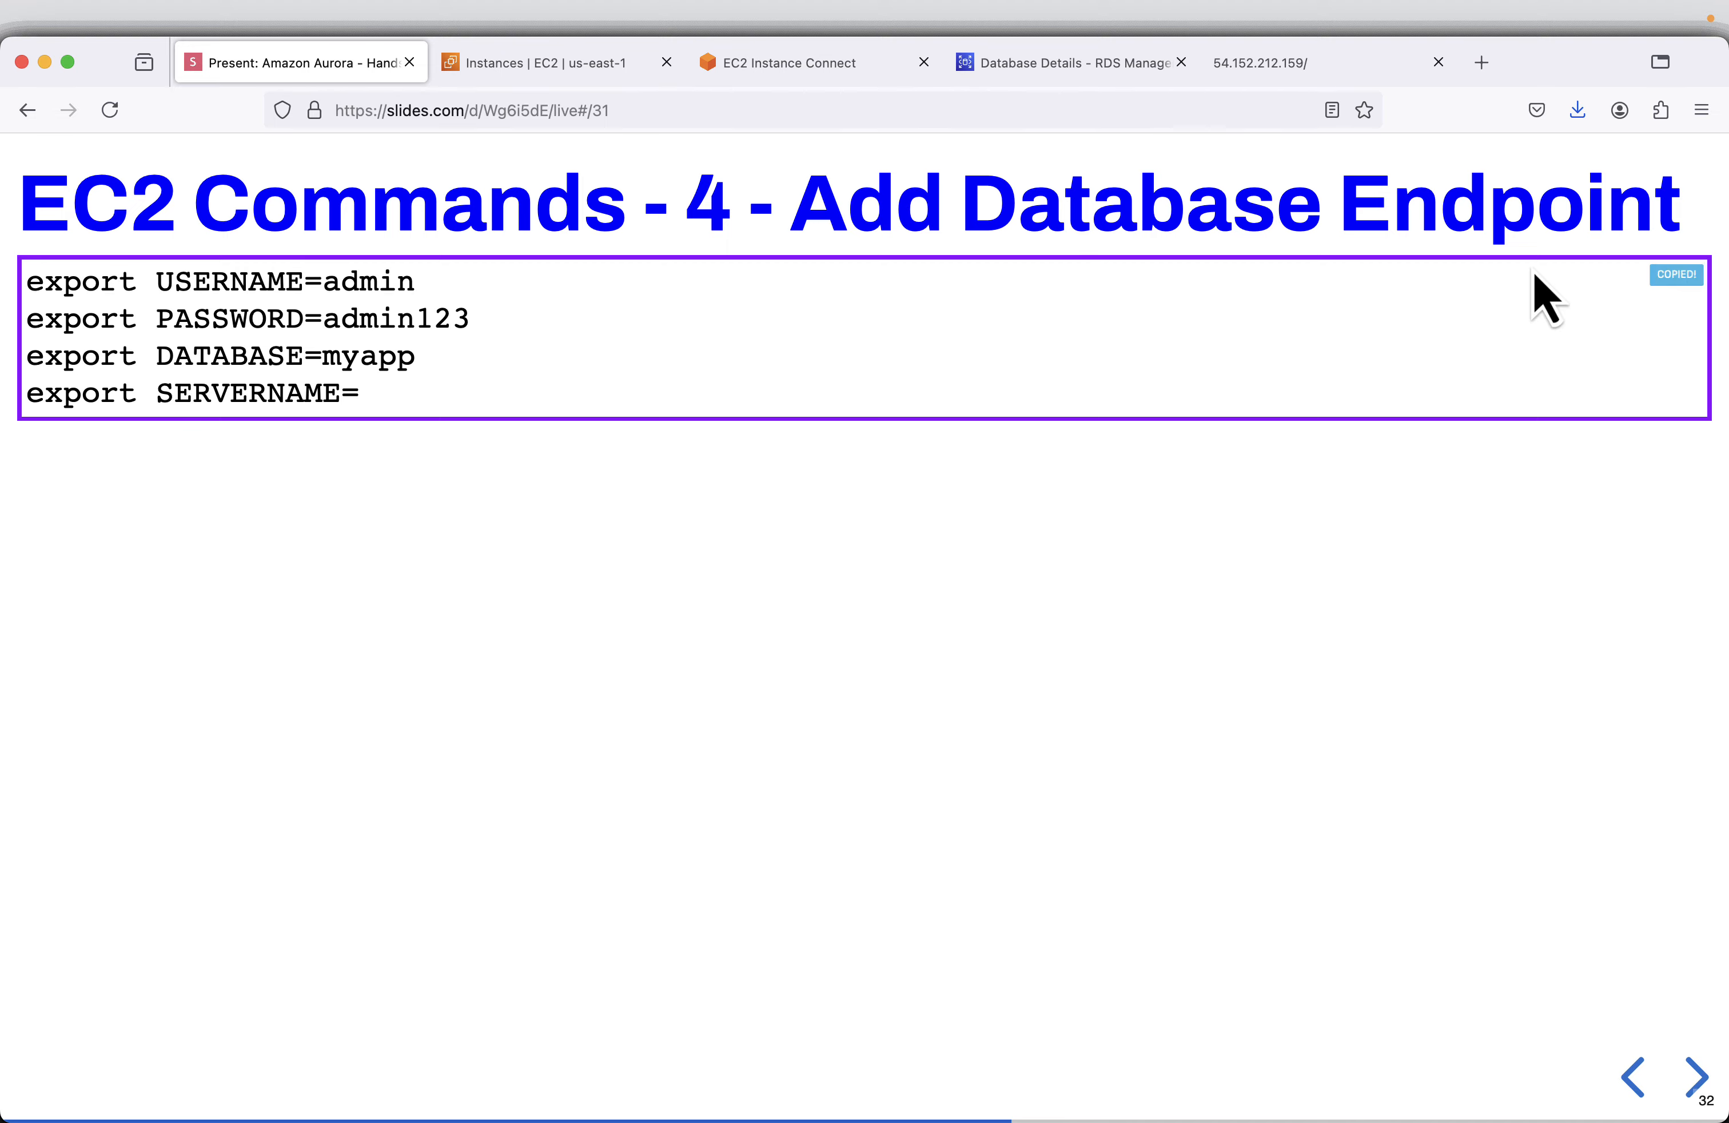
click(820, 104)
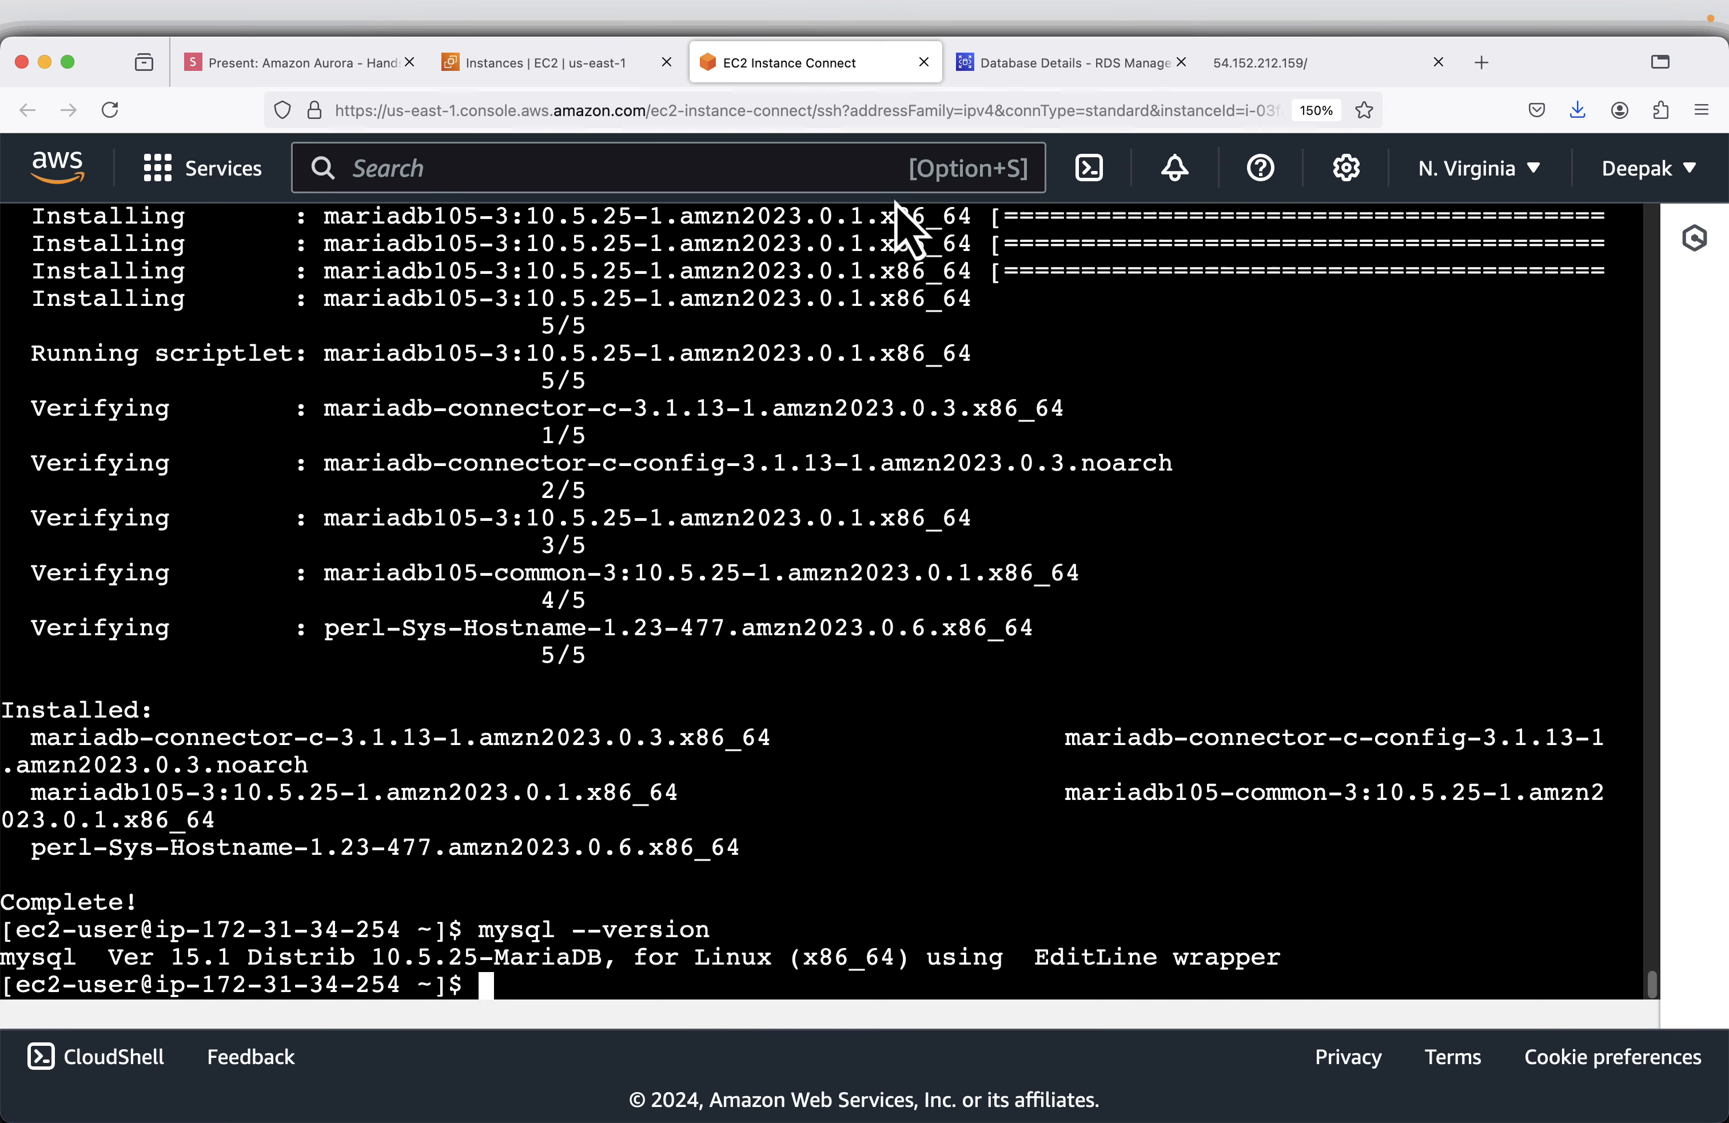
key(super+v)
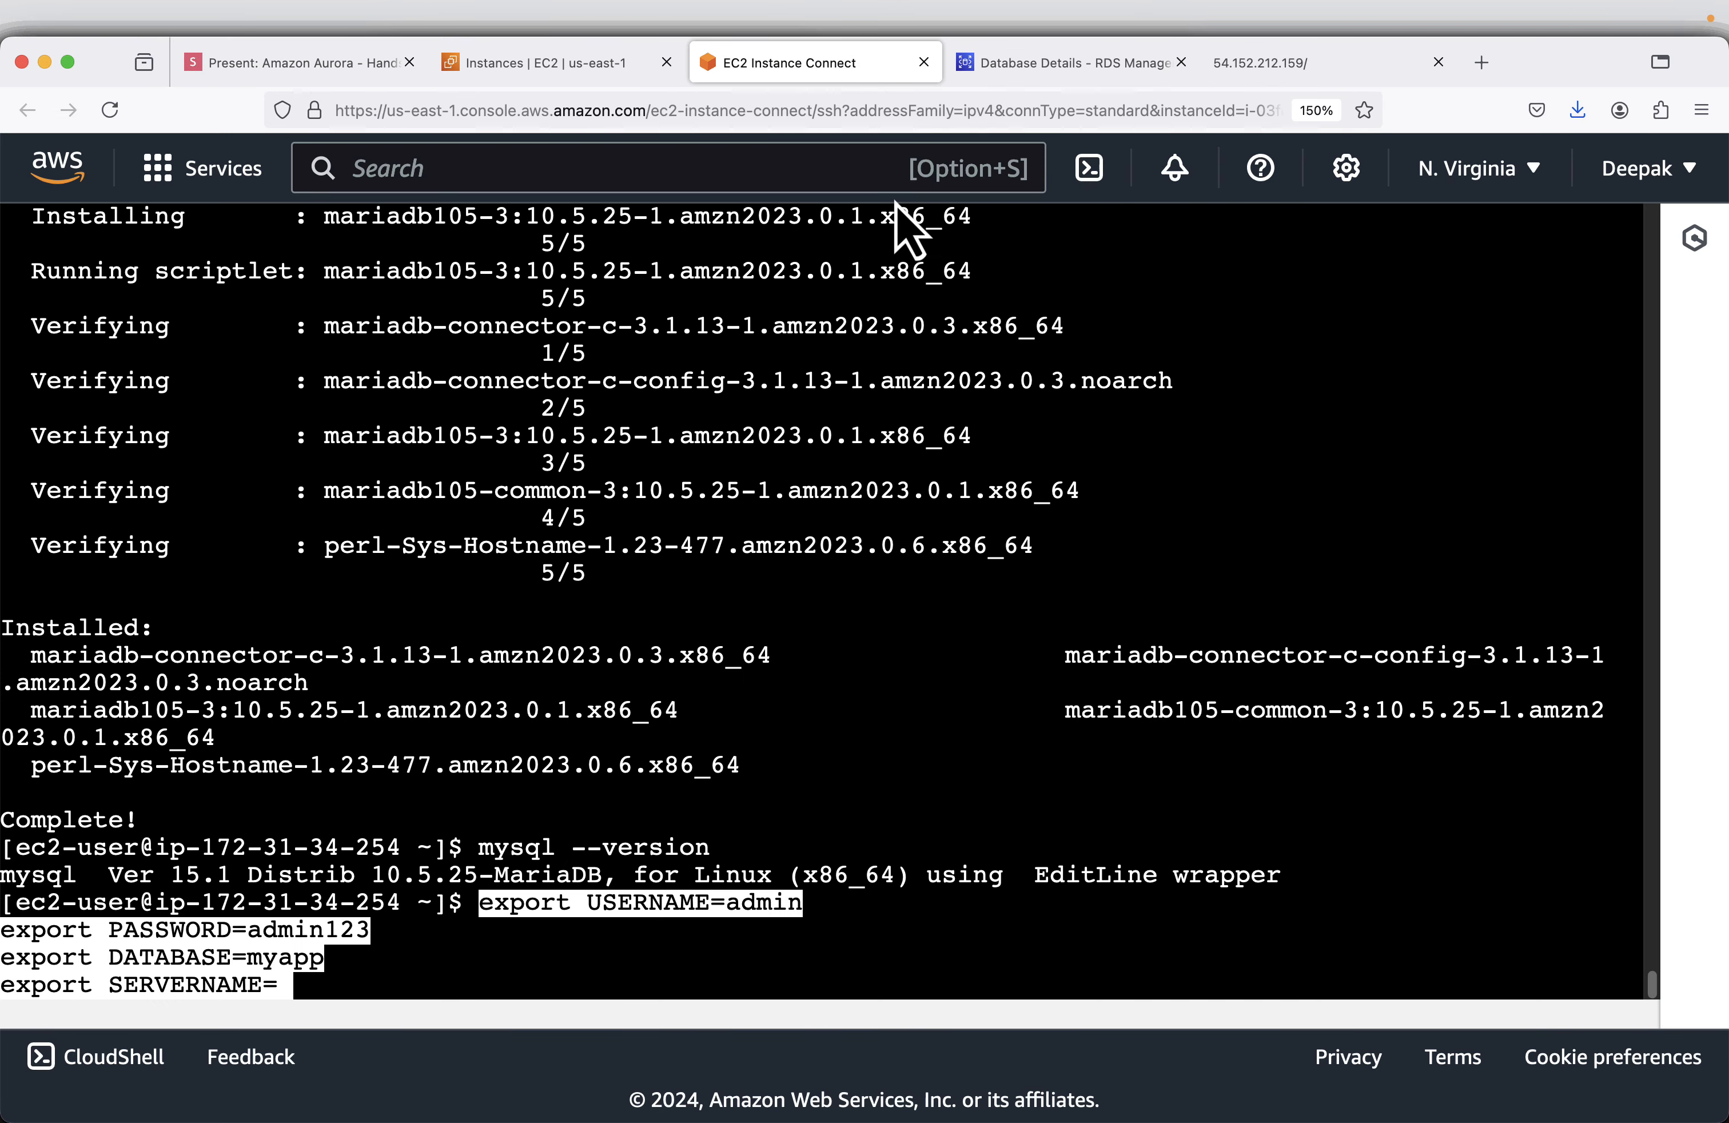
key(BackSpace)
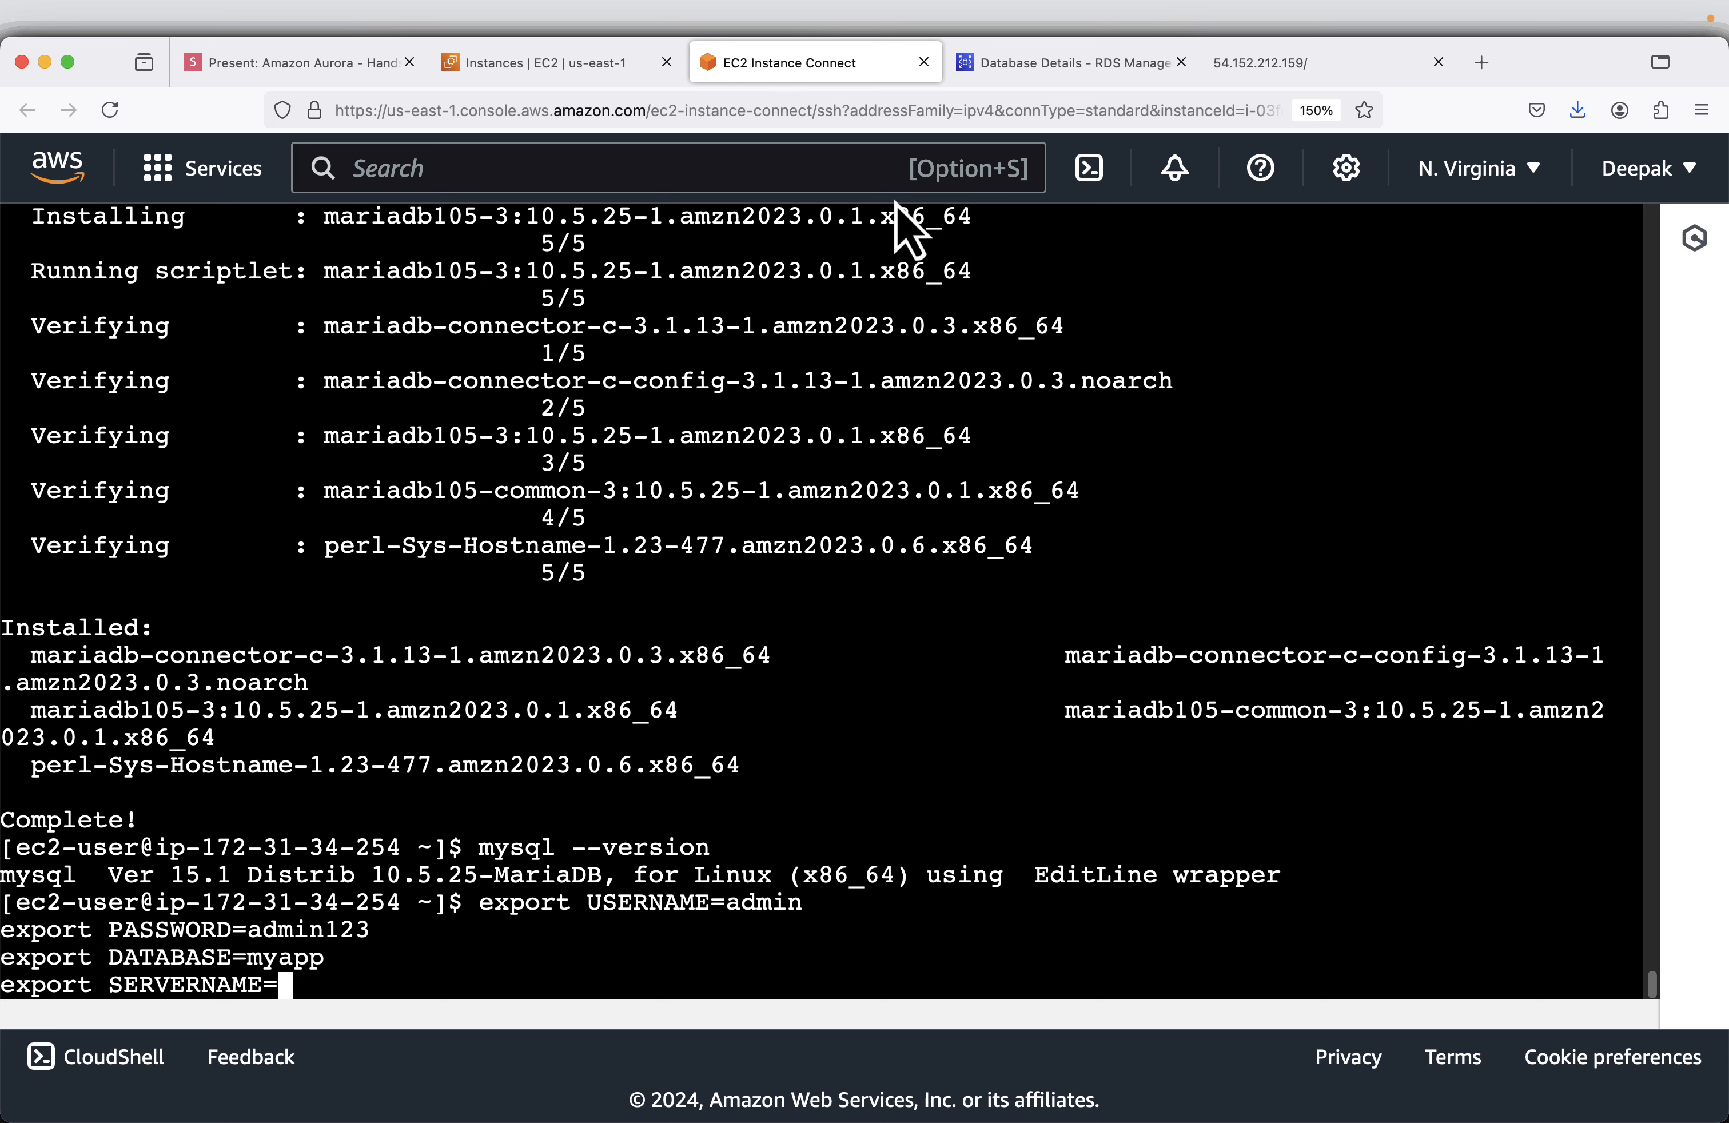
click(1074, 65)
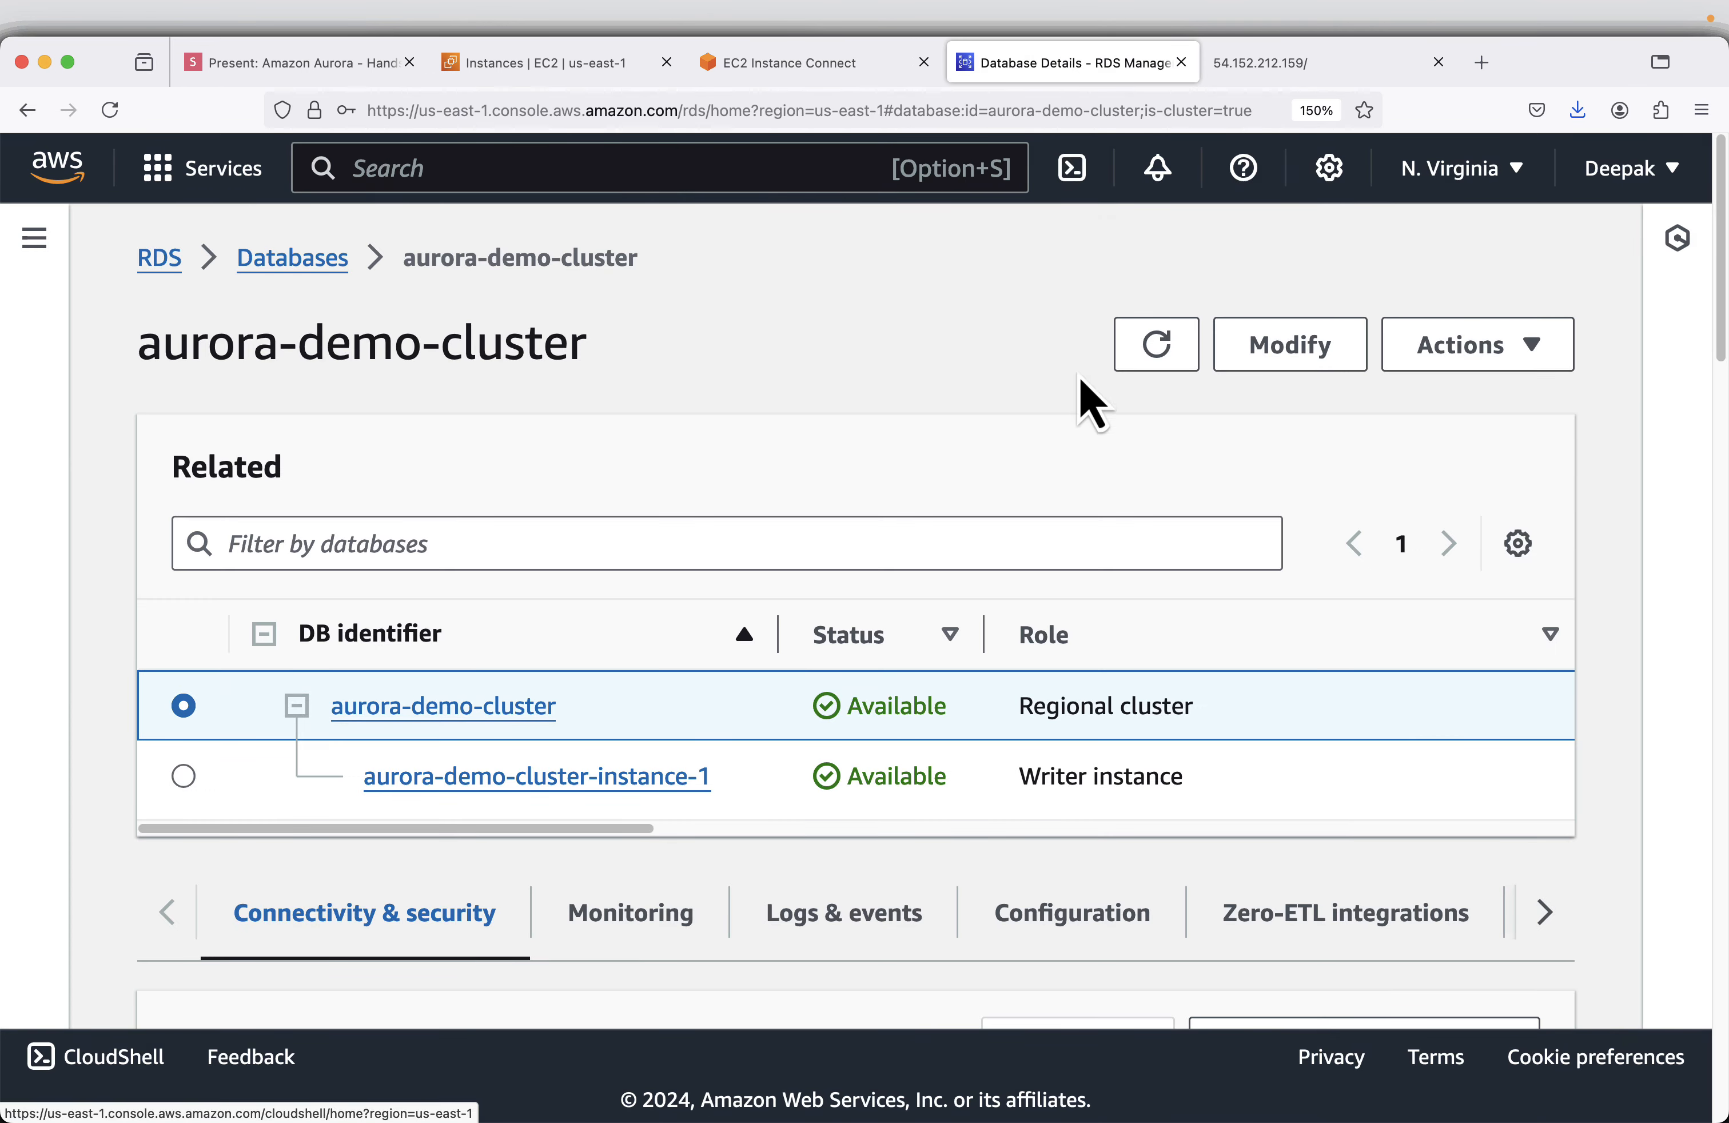
scroll(1086, 394, down, 5)
- Copy the sample PHP database connection code from the slides and run it in the EC2 terminal to write /var/www/html/index.php
click(292, 63)
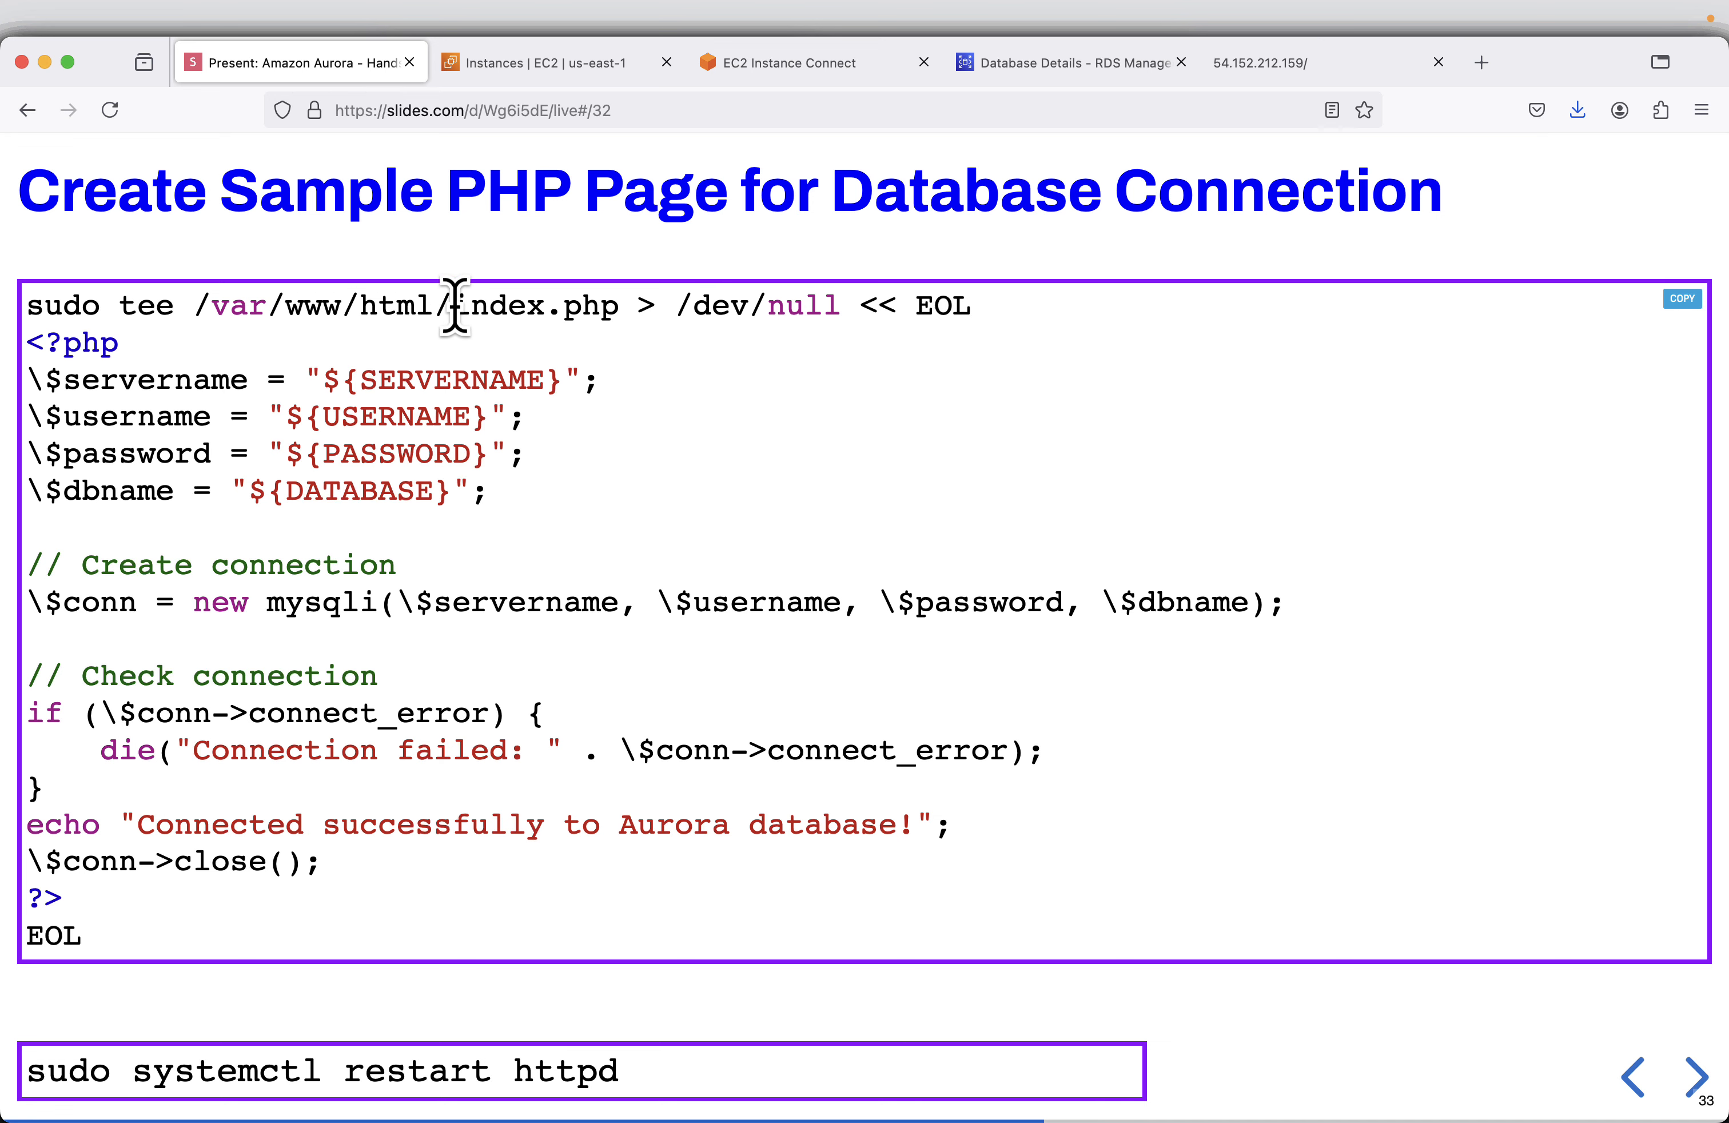
click(1284, 79)
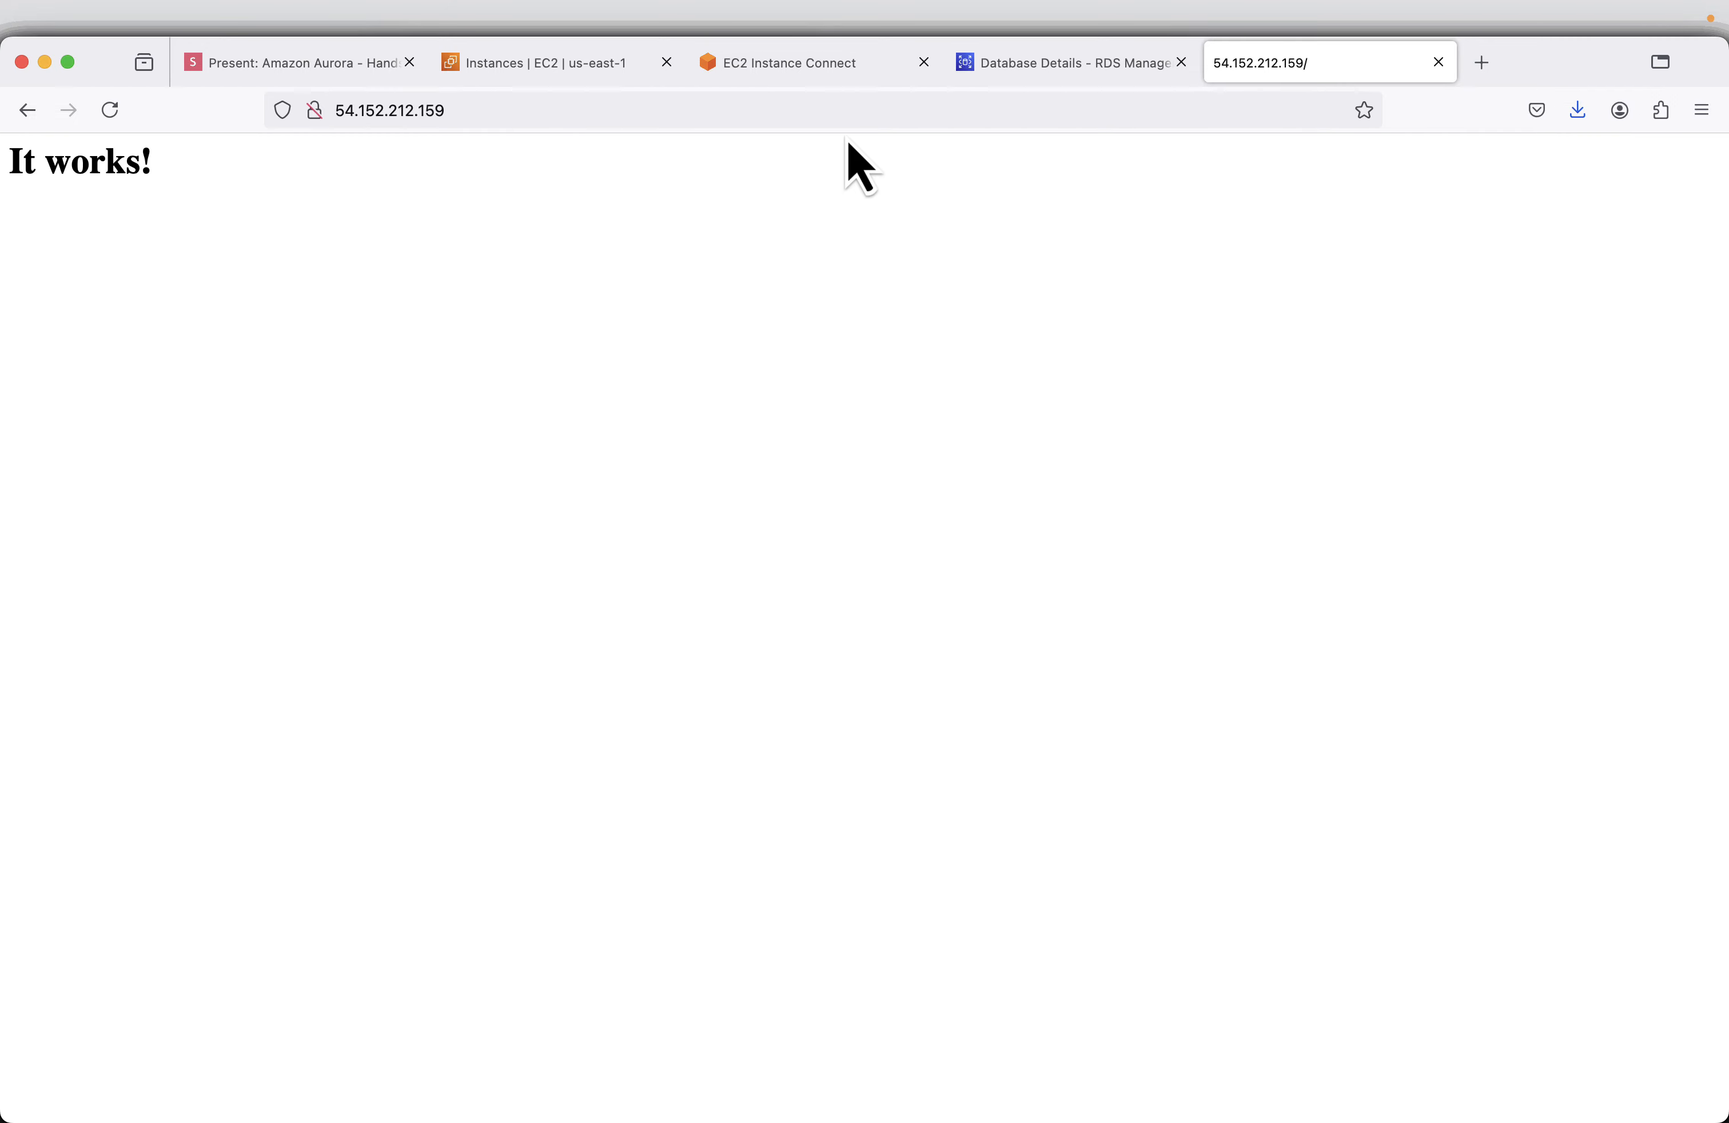
click(299, 69)
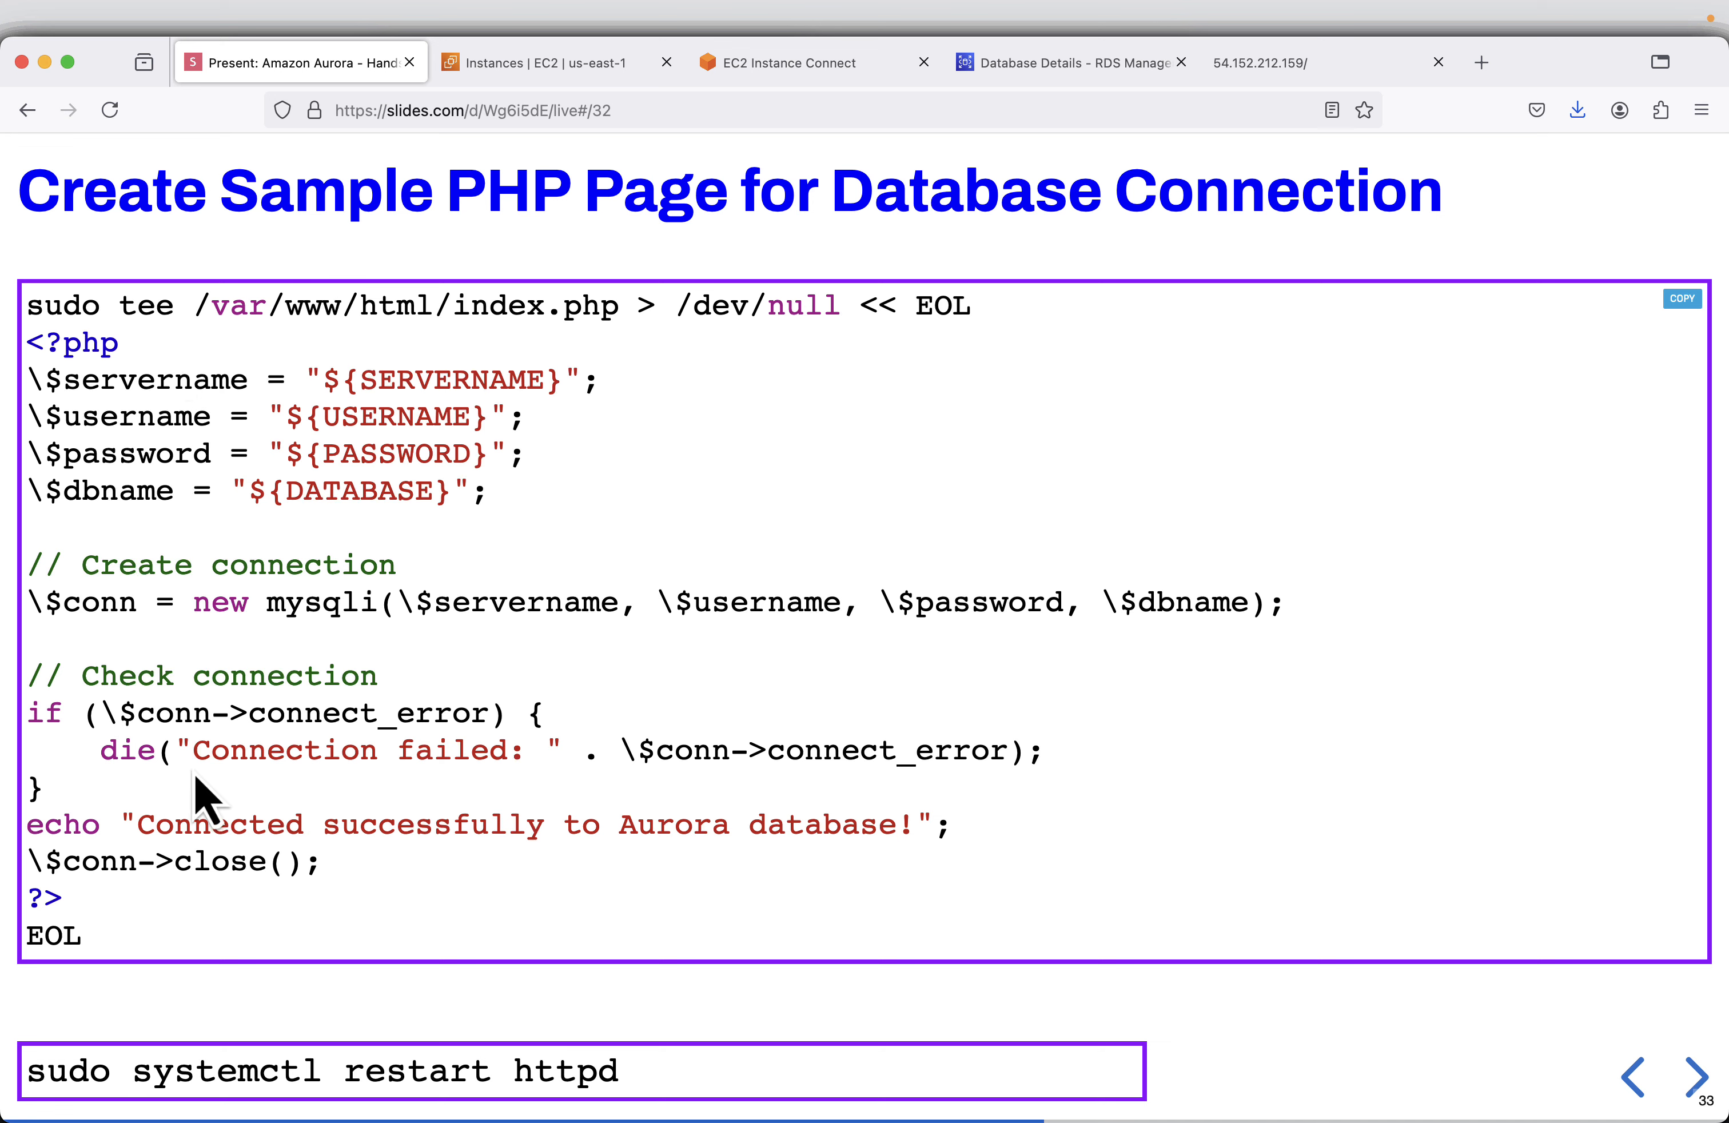
click(1683, 299)
click(788, 63)
key(super+v)
key(Return)
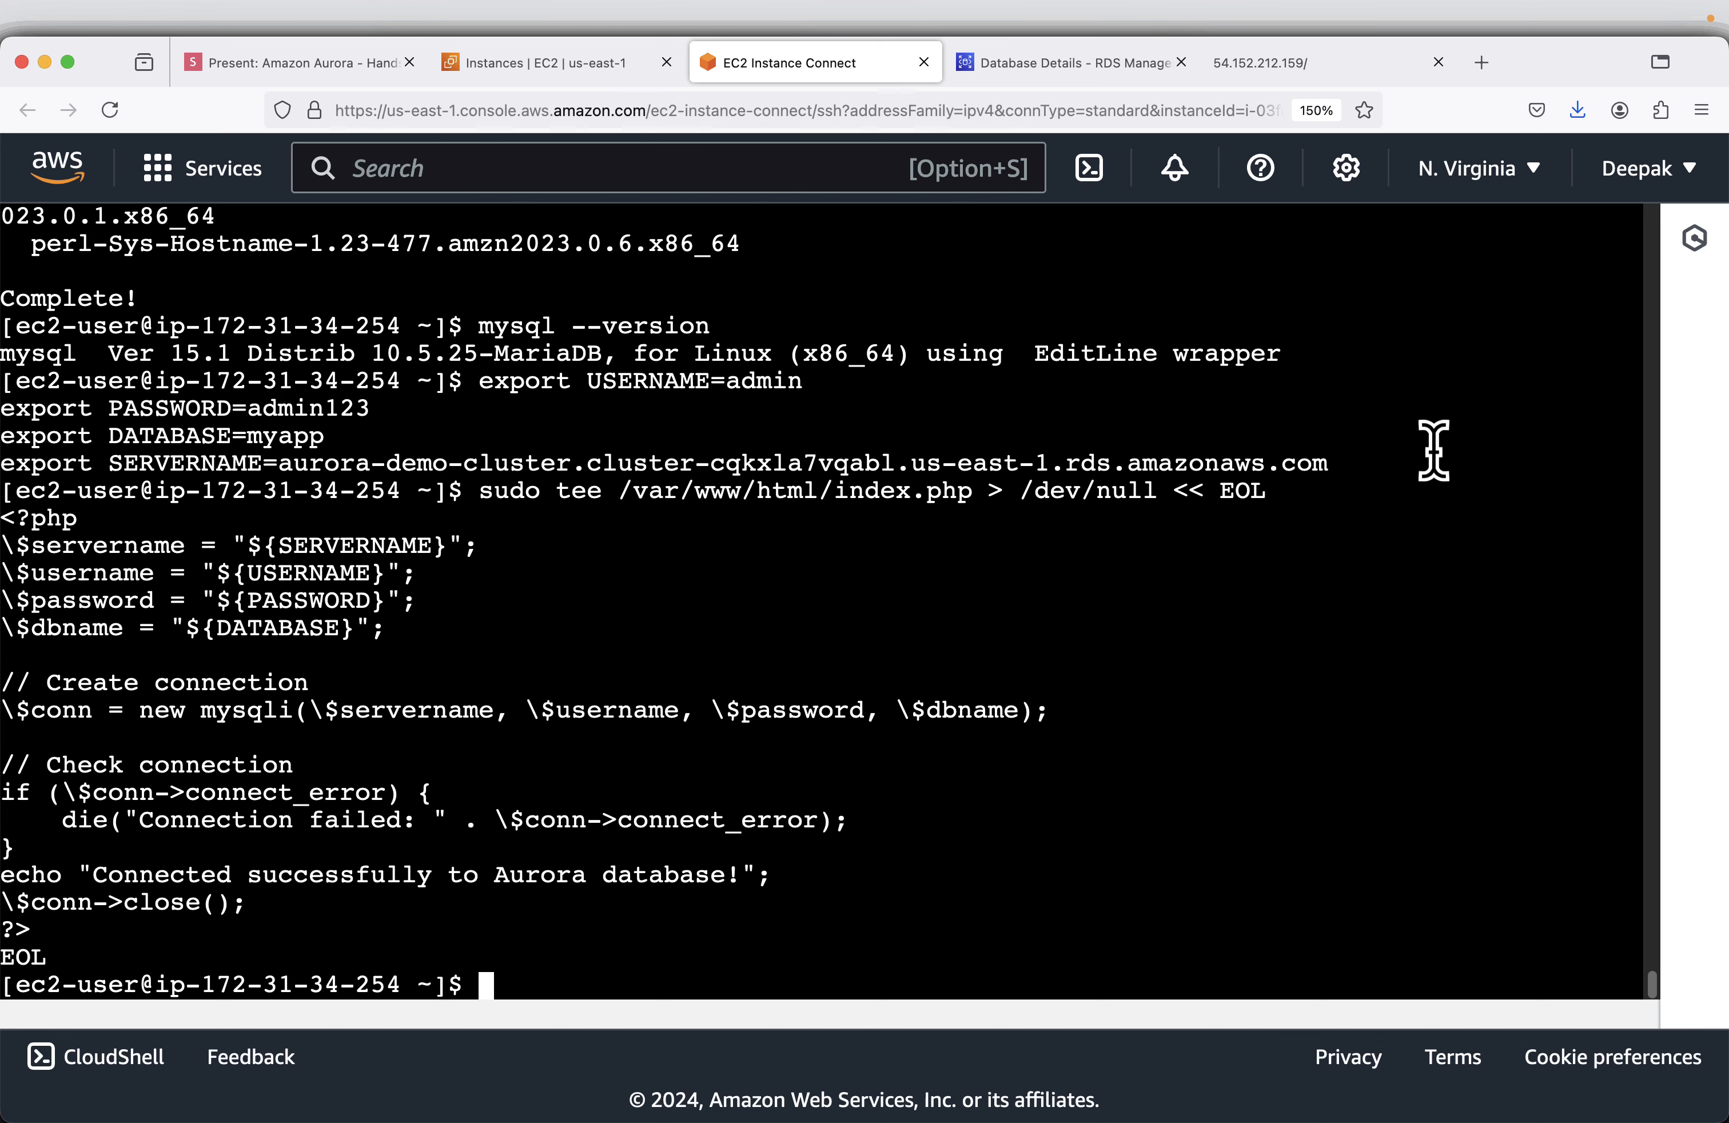
- Copy the restart command from the Create Sample PHP Page slide and run sudo systemctl restart httpd in the EC2 terminal
click(318, 64)
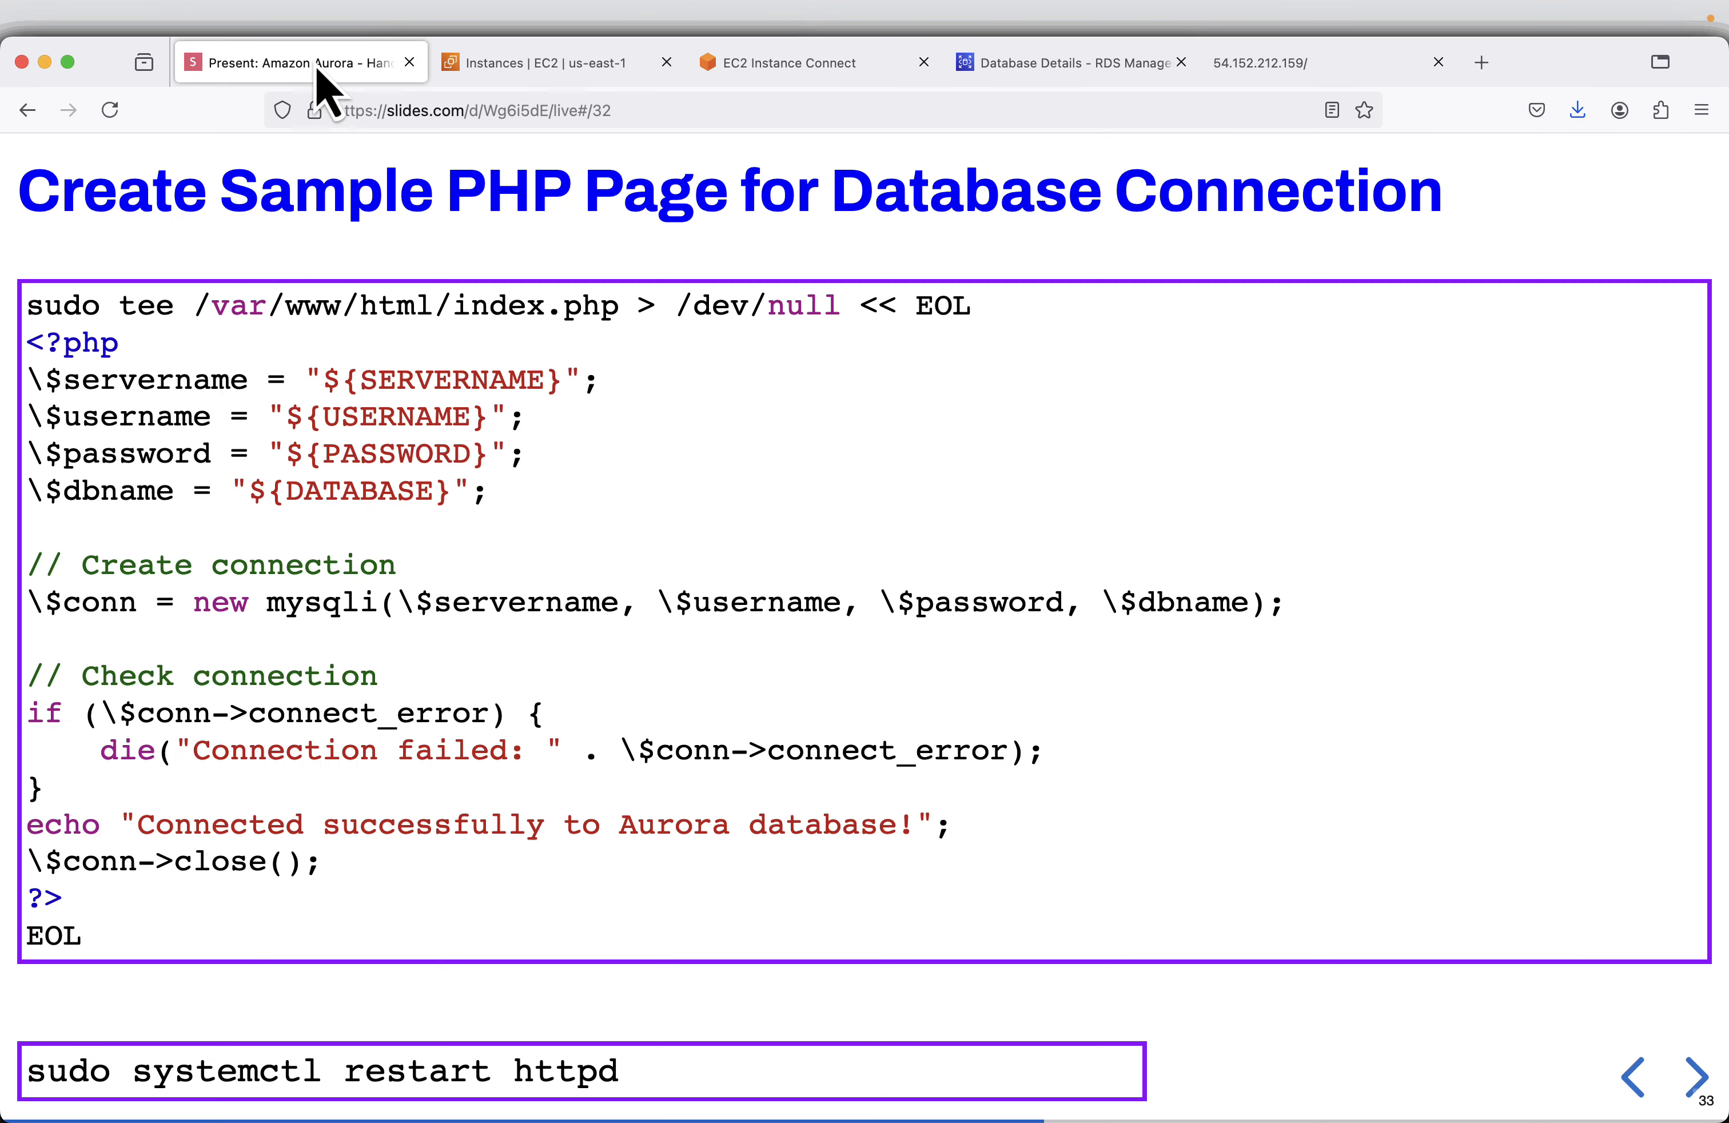
mouse_move(569, 1054)
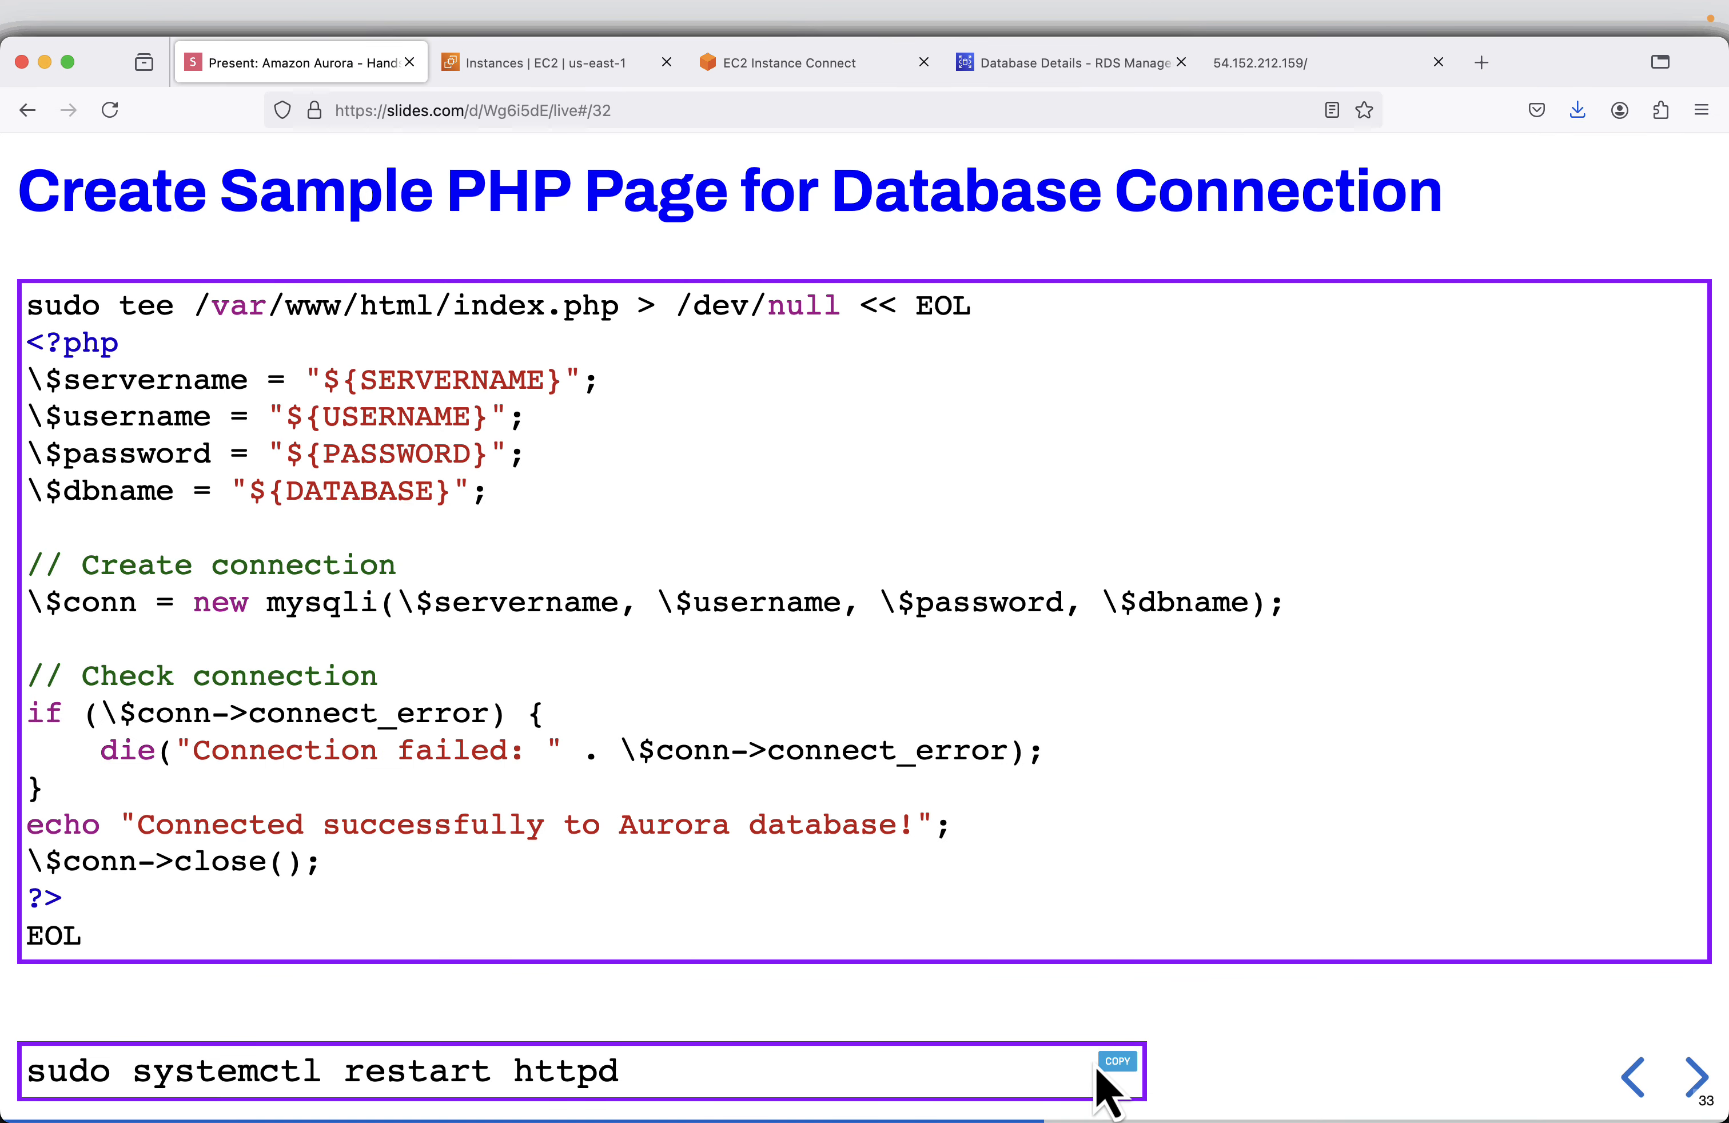
click(1114, 1065)
click(875, 67)
key(super+v)
key(Return)
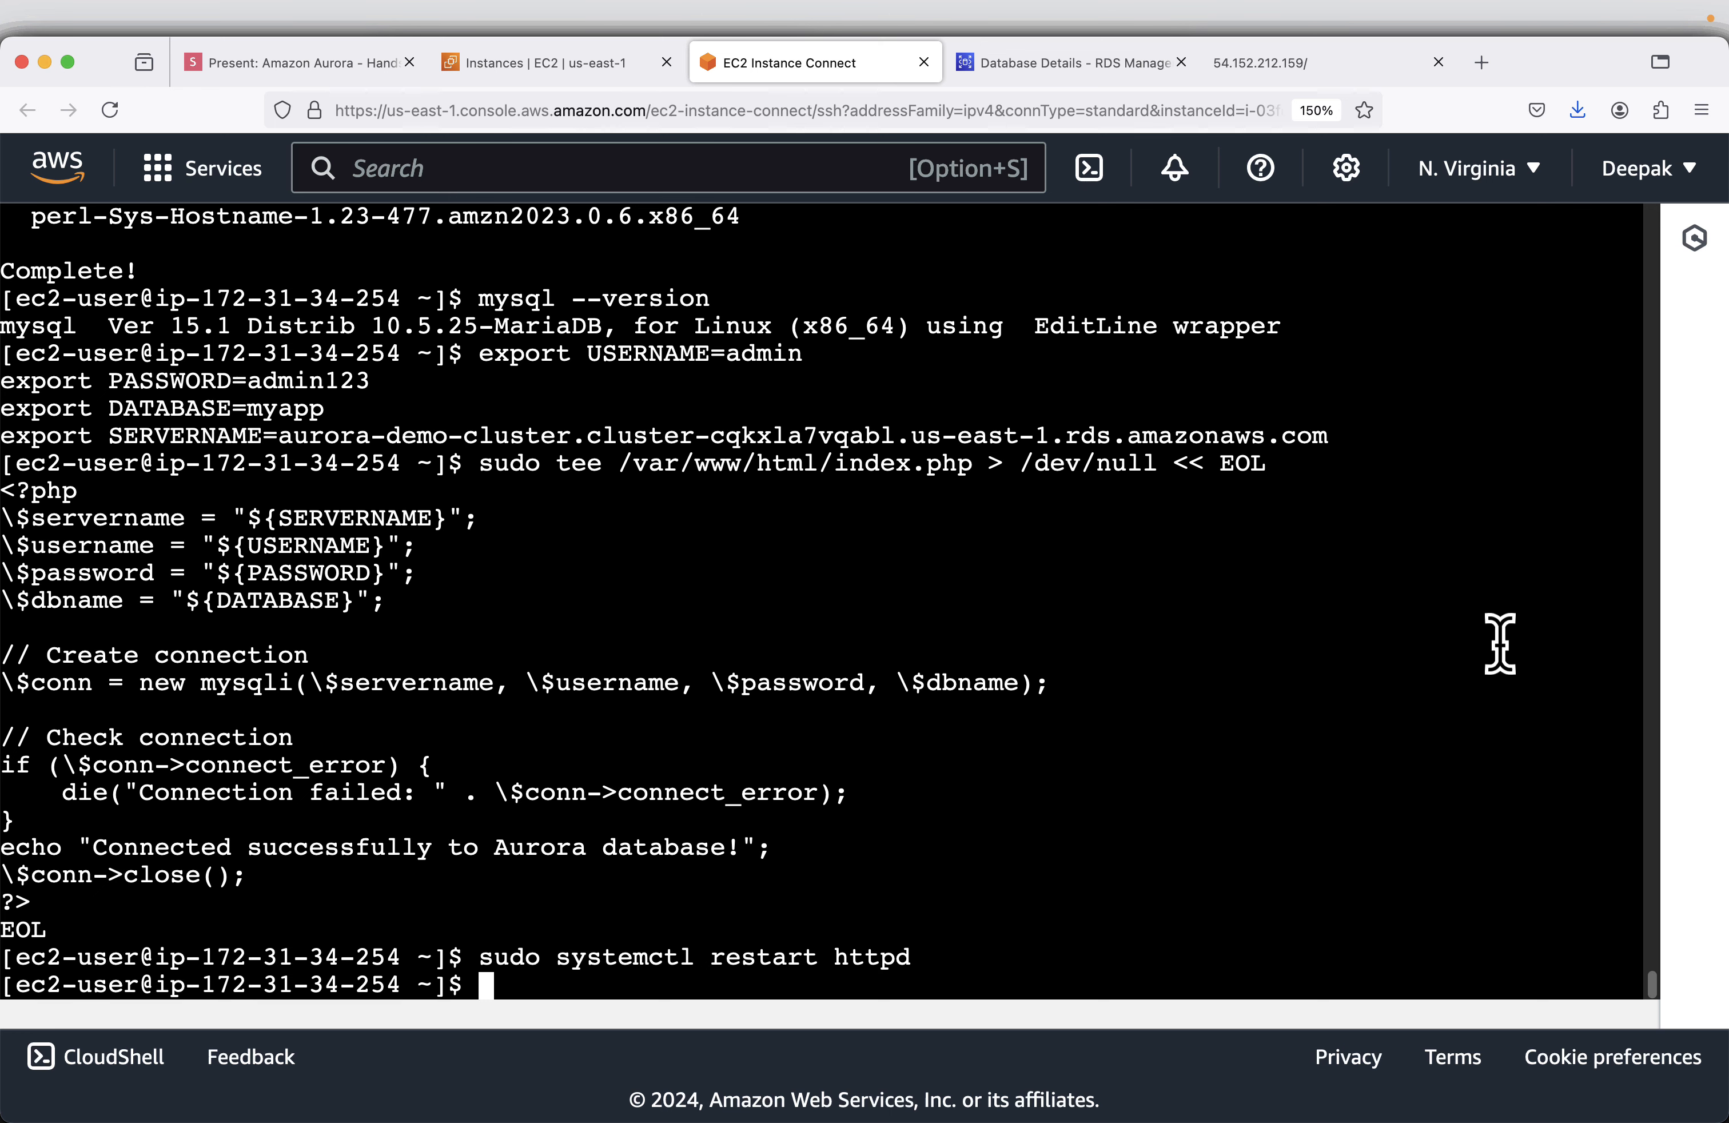
- Reload 54.152.212.159 in its browser tab to test the PHP page's connection to the Aurora database
click(1266, 77)
click(528, 109)
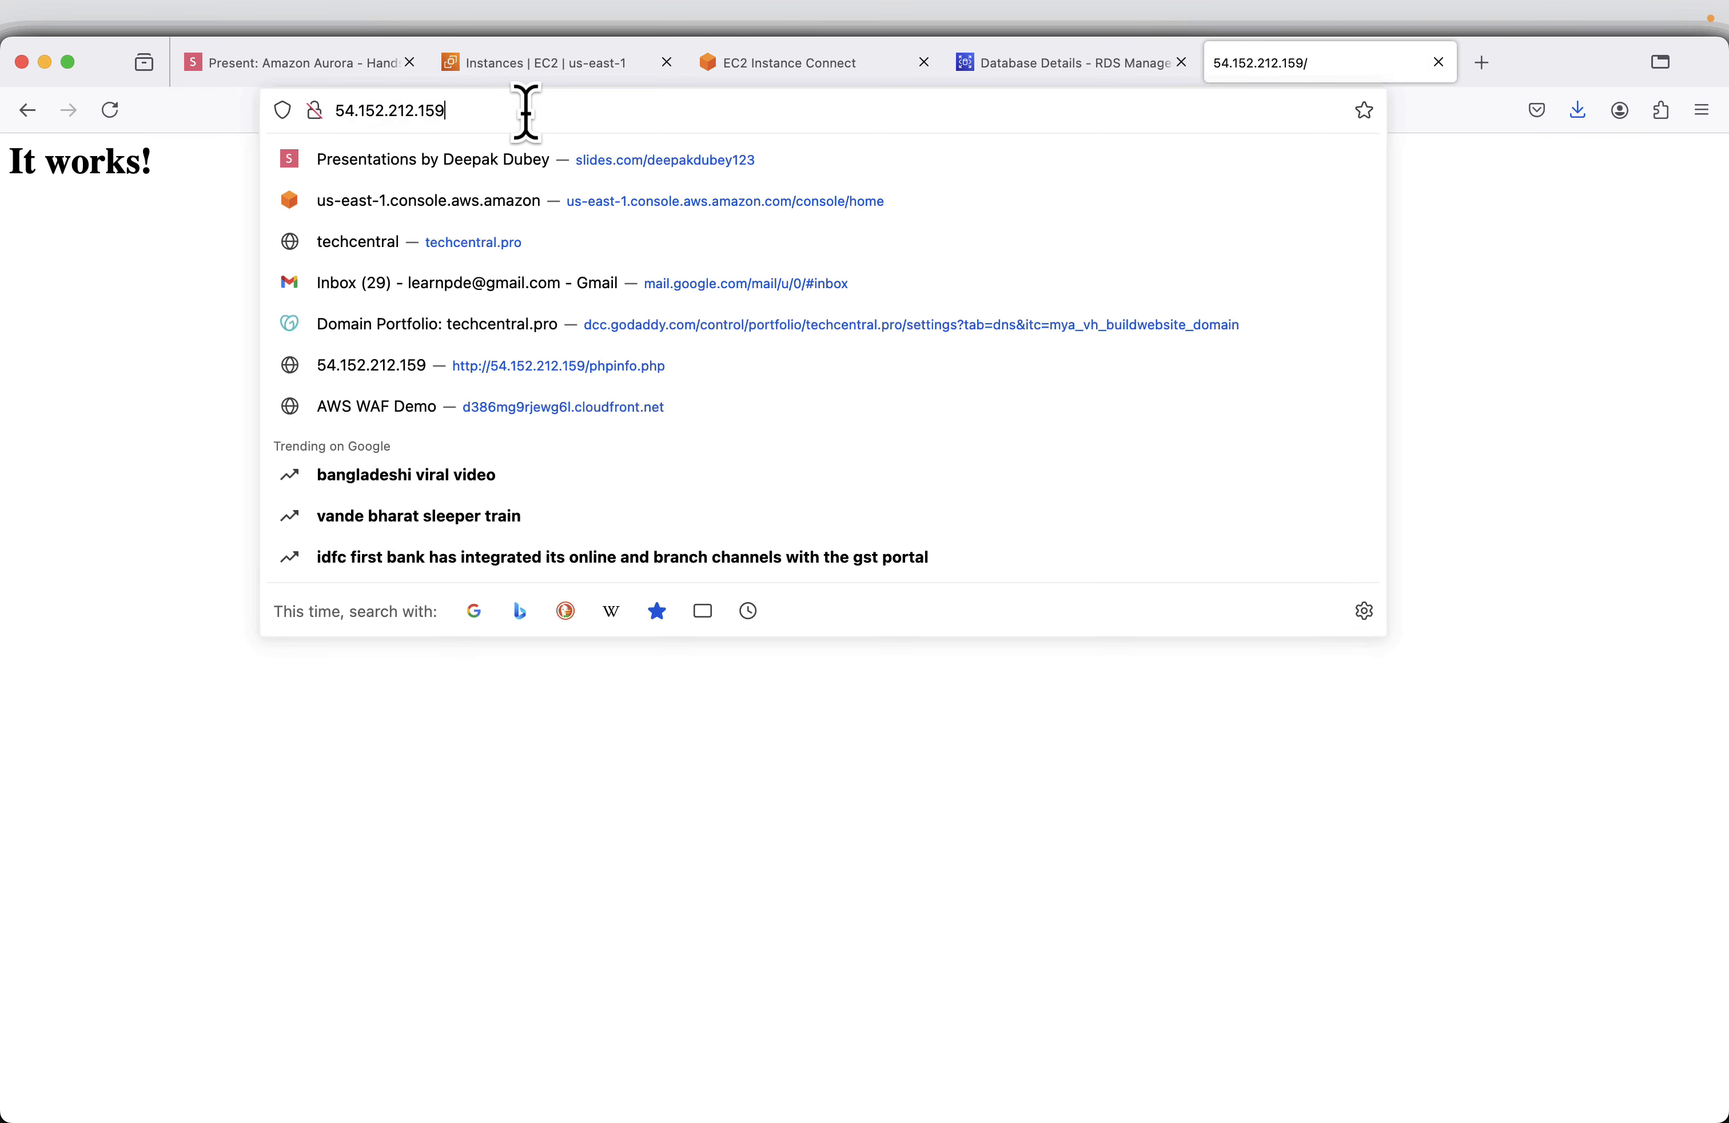
key(Return)
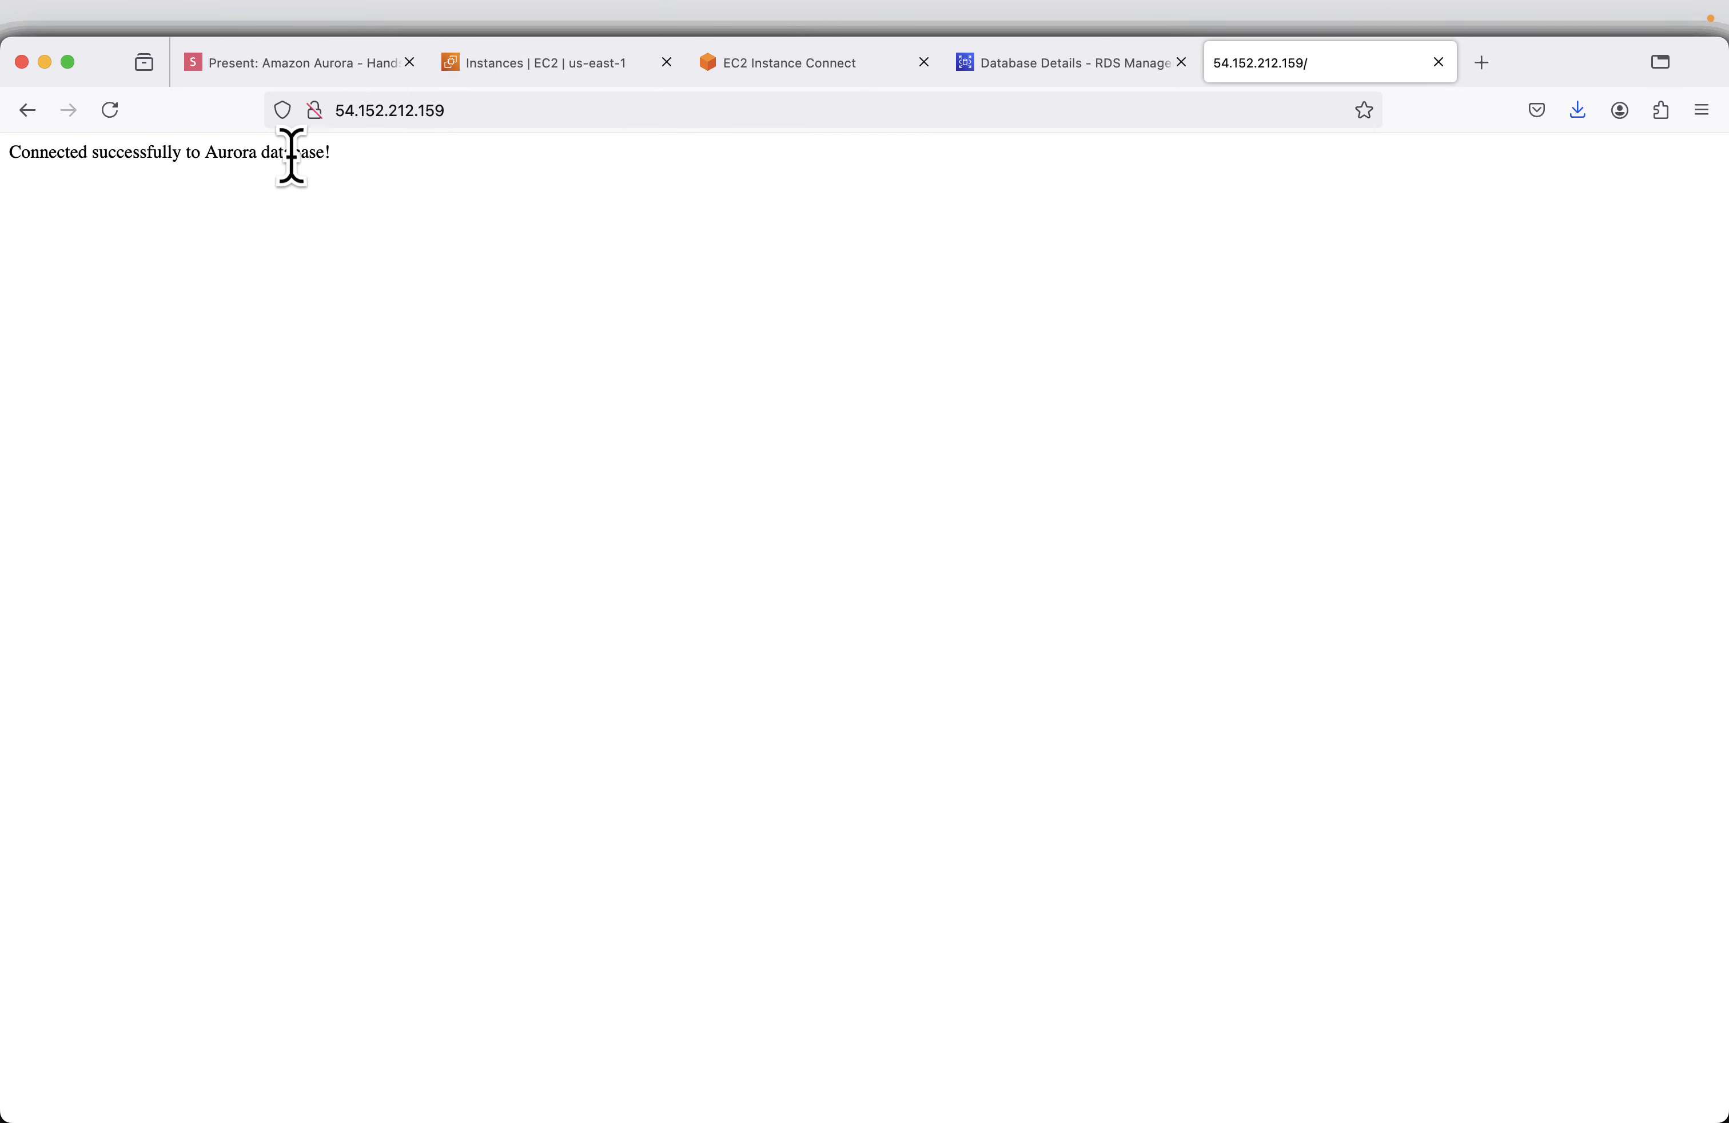
- Copy the PHP Page to Count Total Visits code from the slides and run it in the EC2 terminal to overwrite /var/www/html/index.php
mouse_move(300, 73)
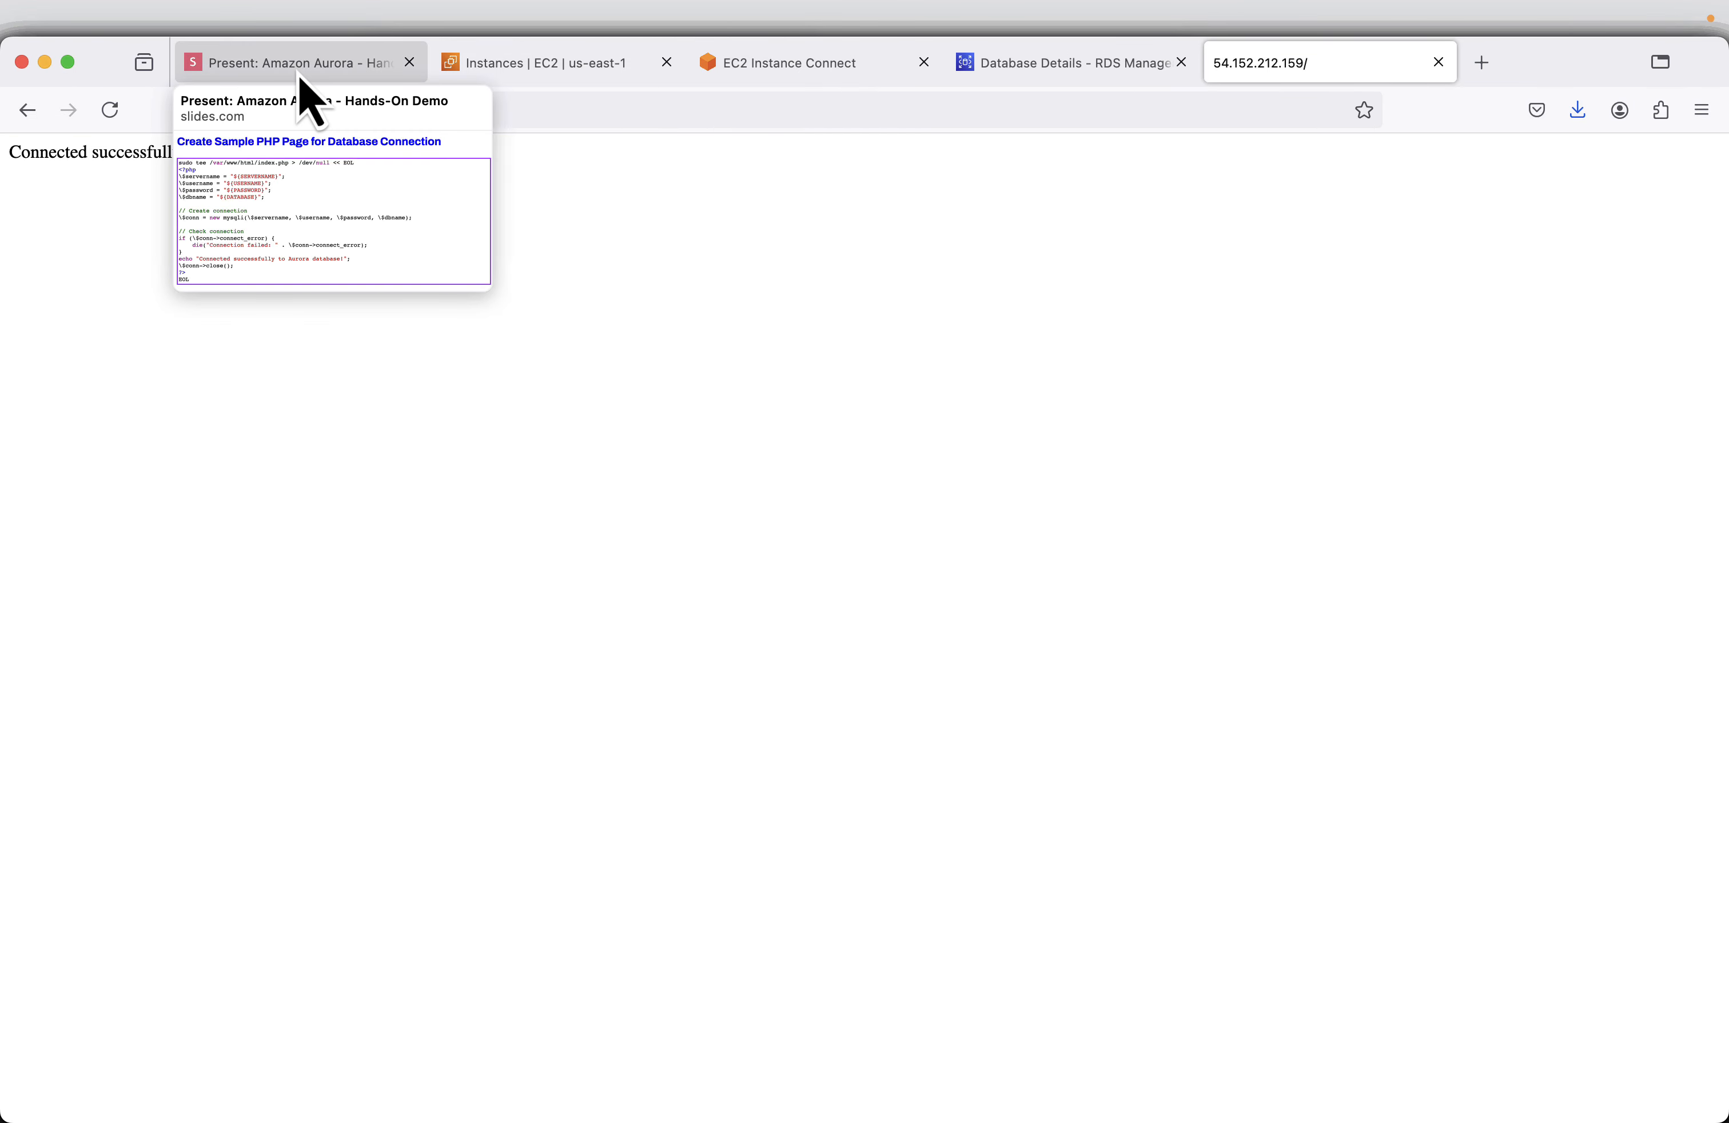
click(299, 63)
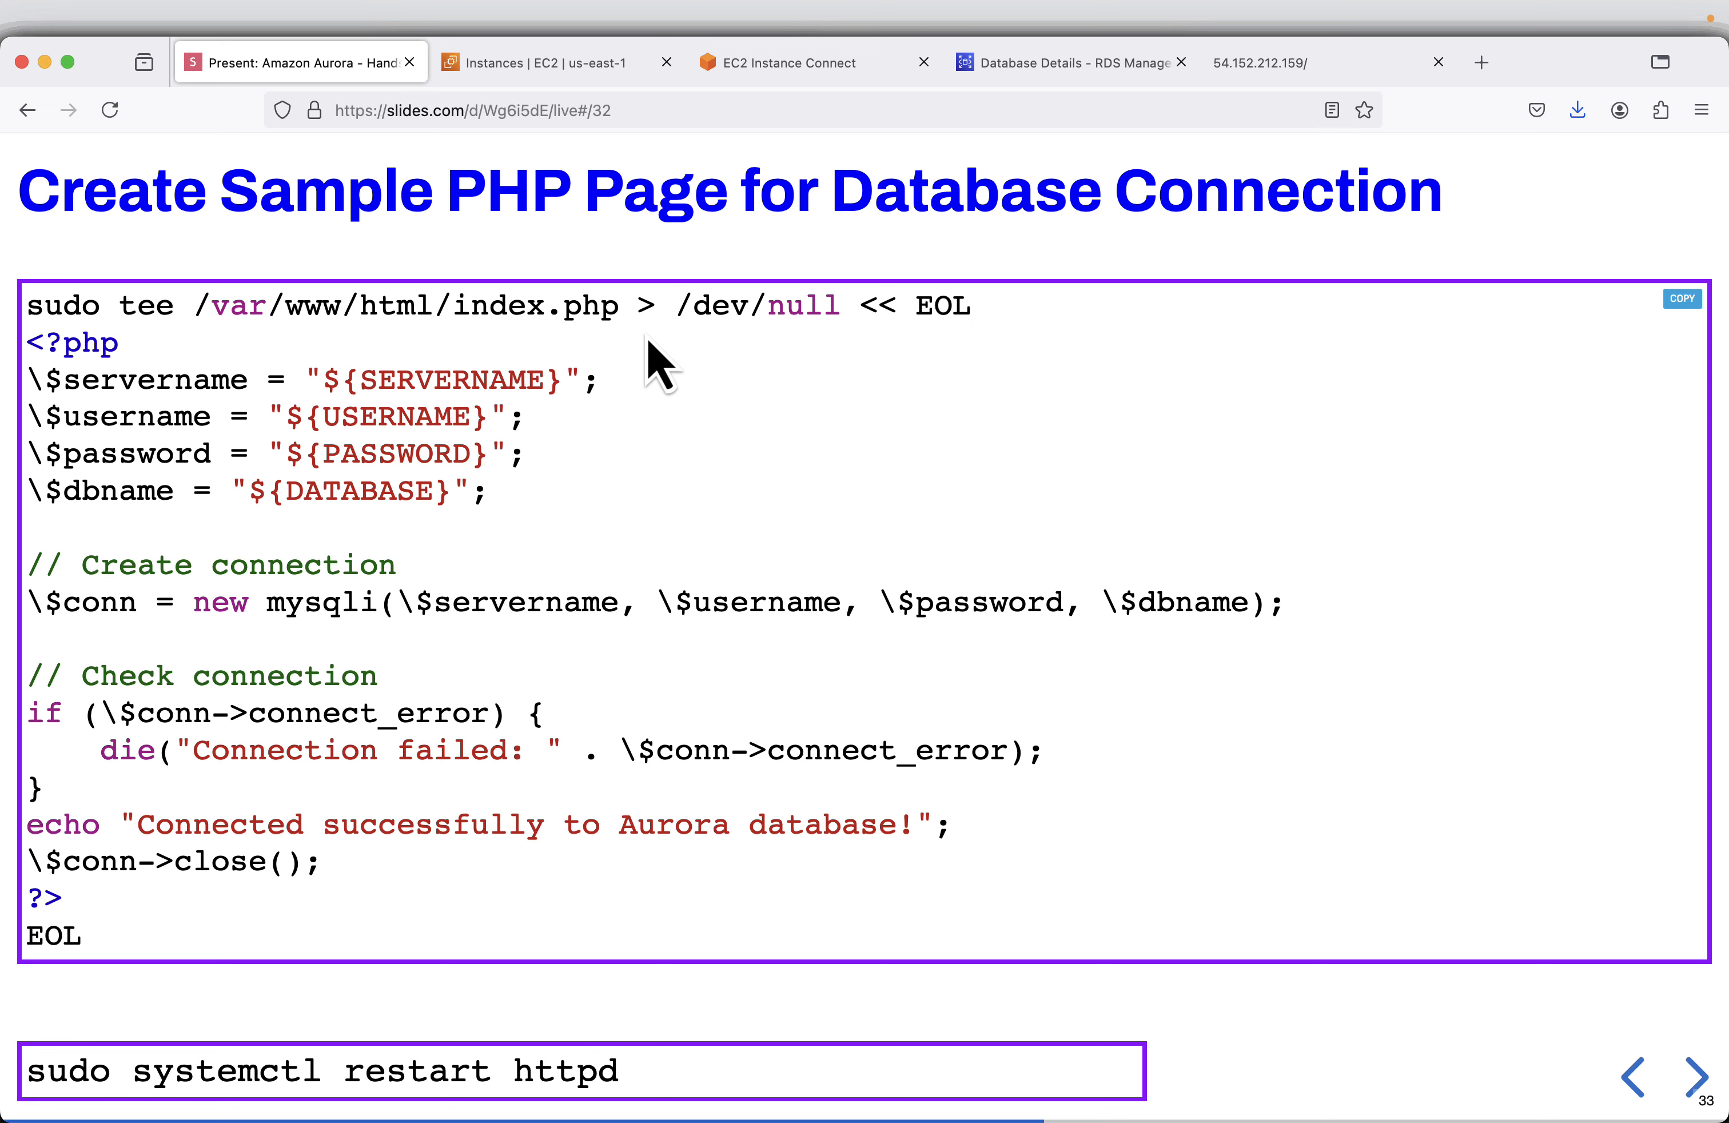
key(Right)
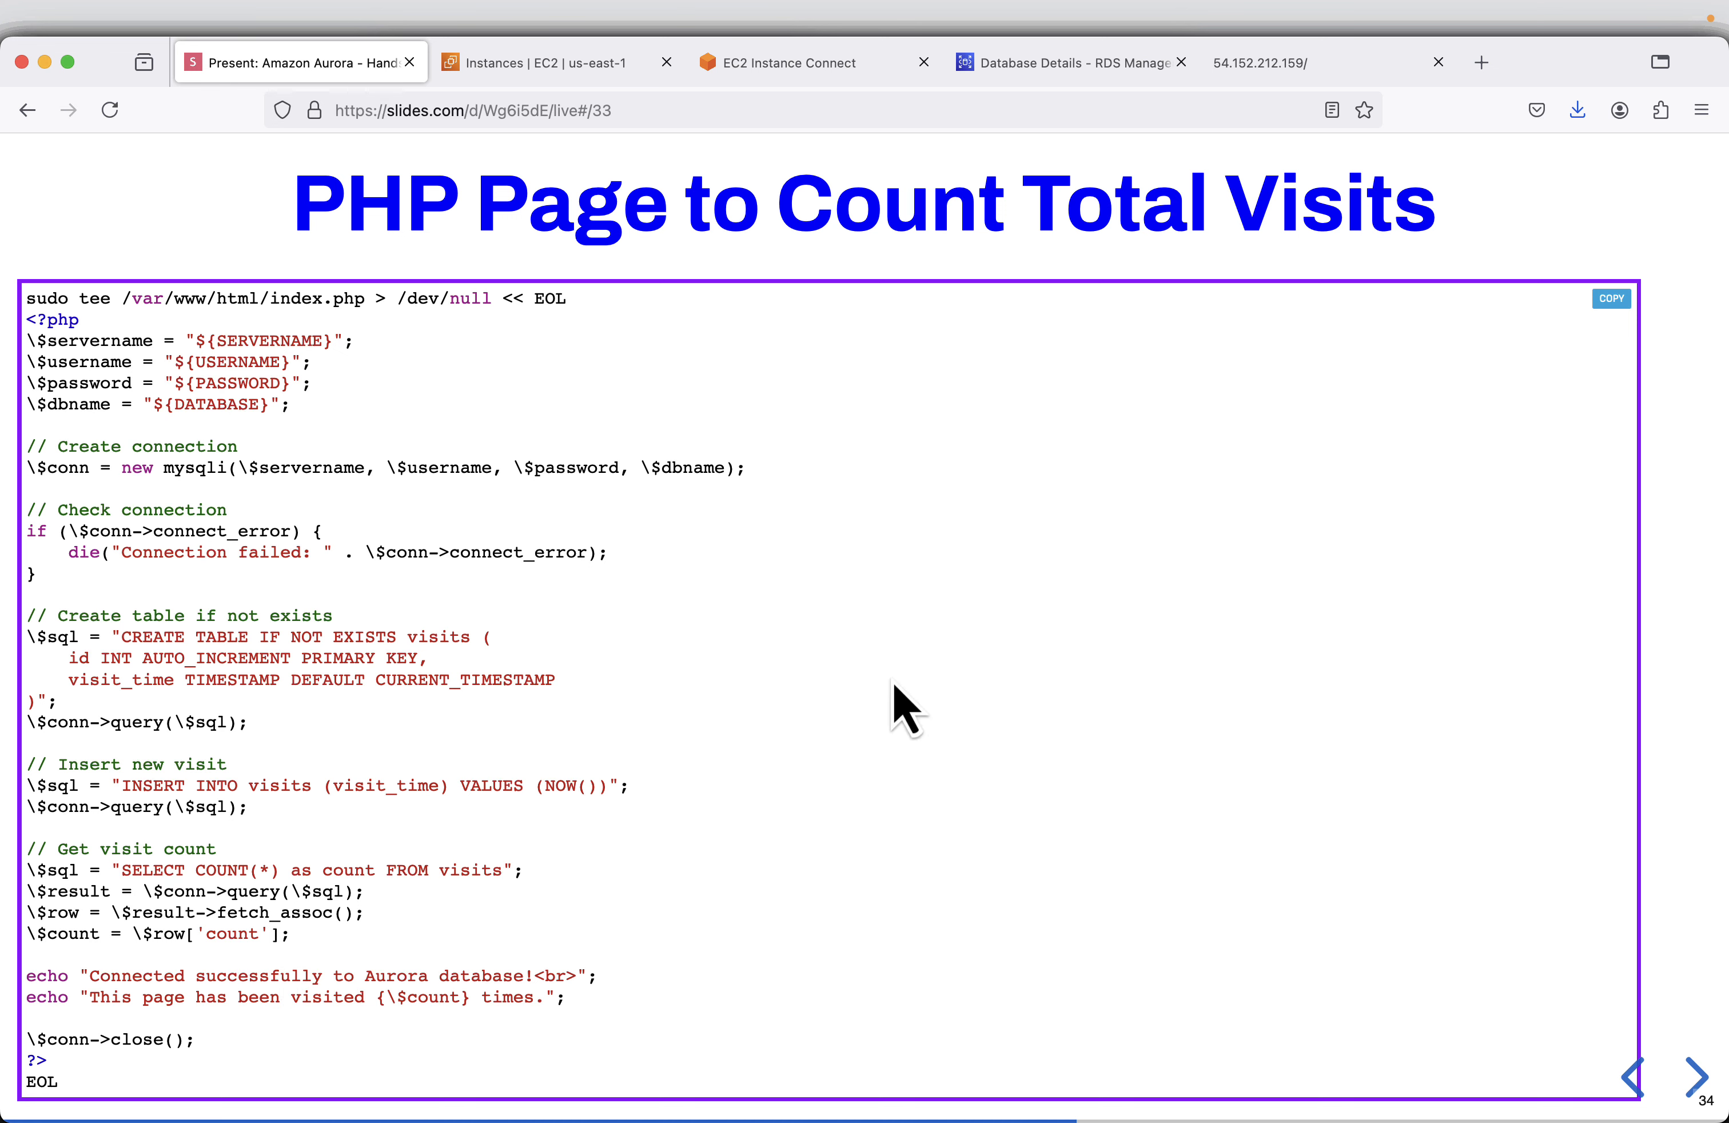
click(1616, 299)
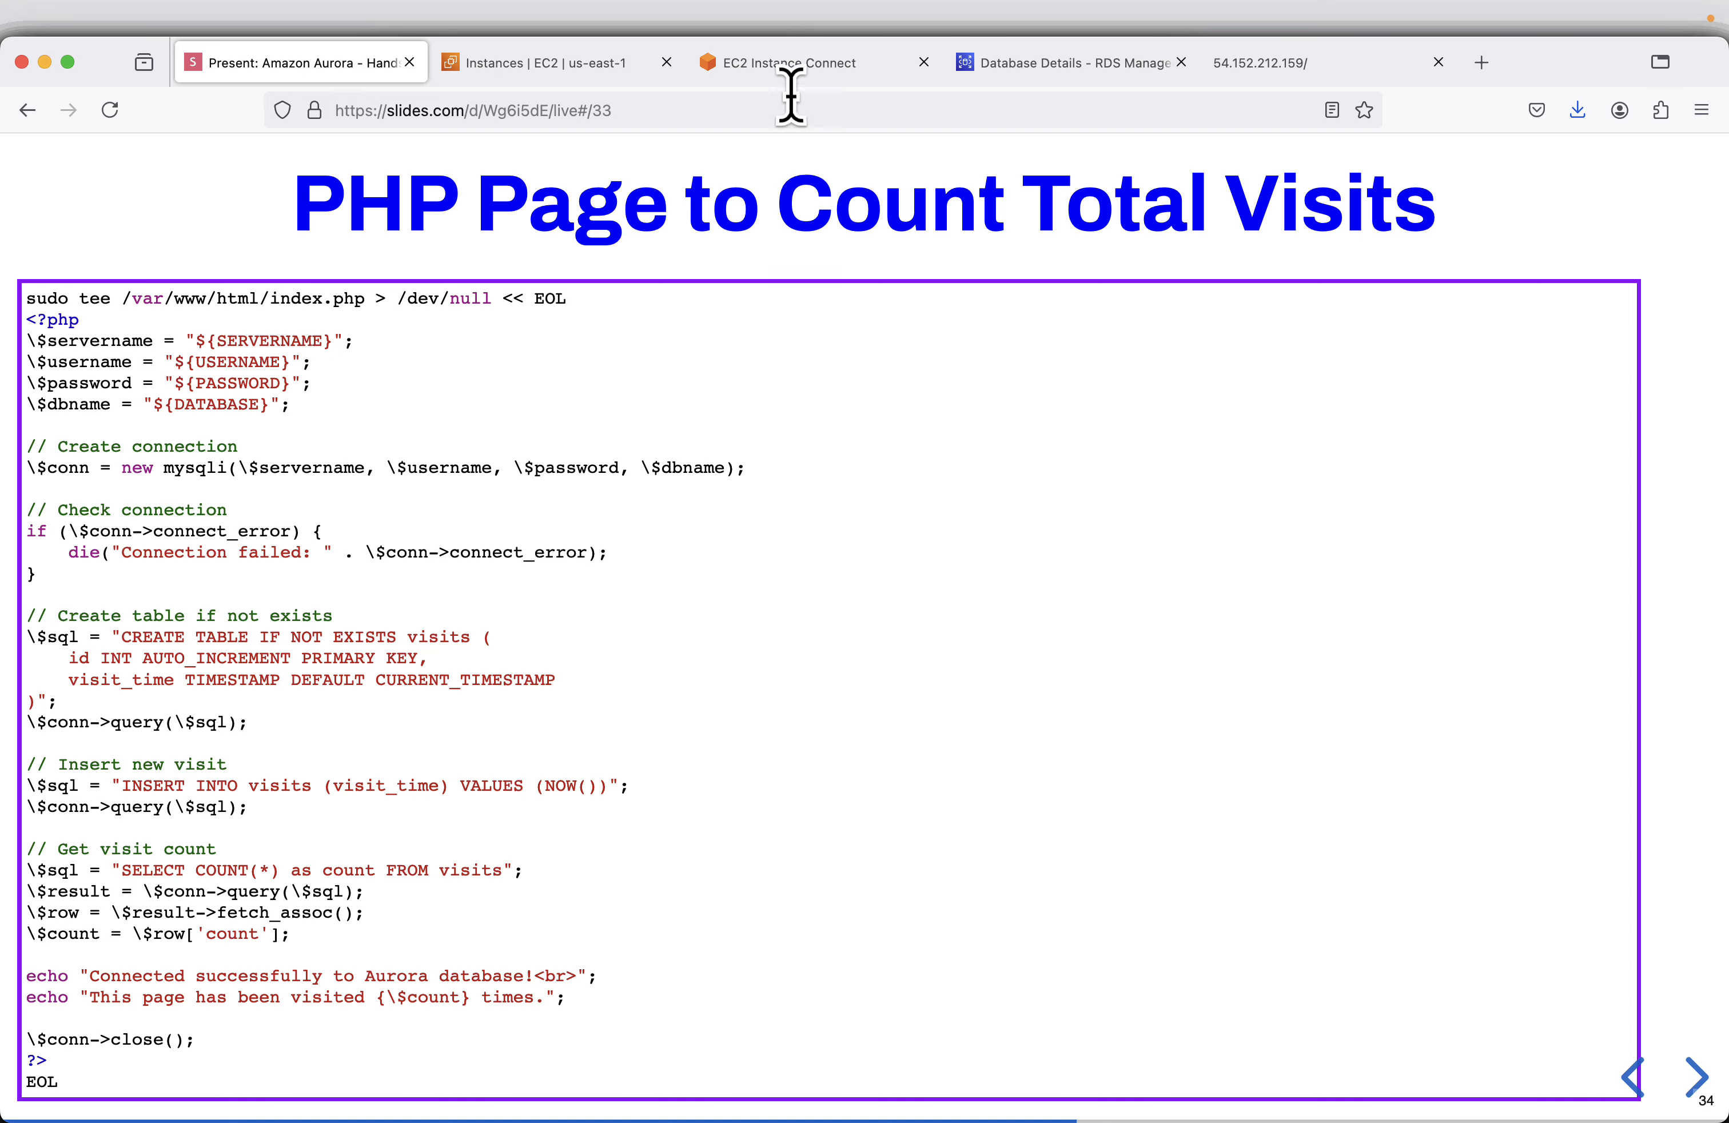
click(794, 67)
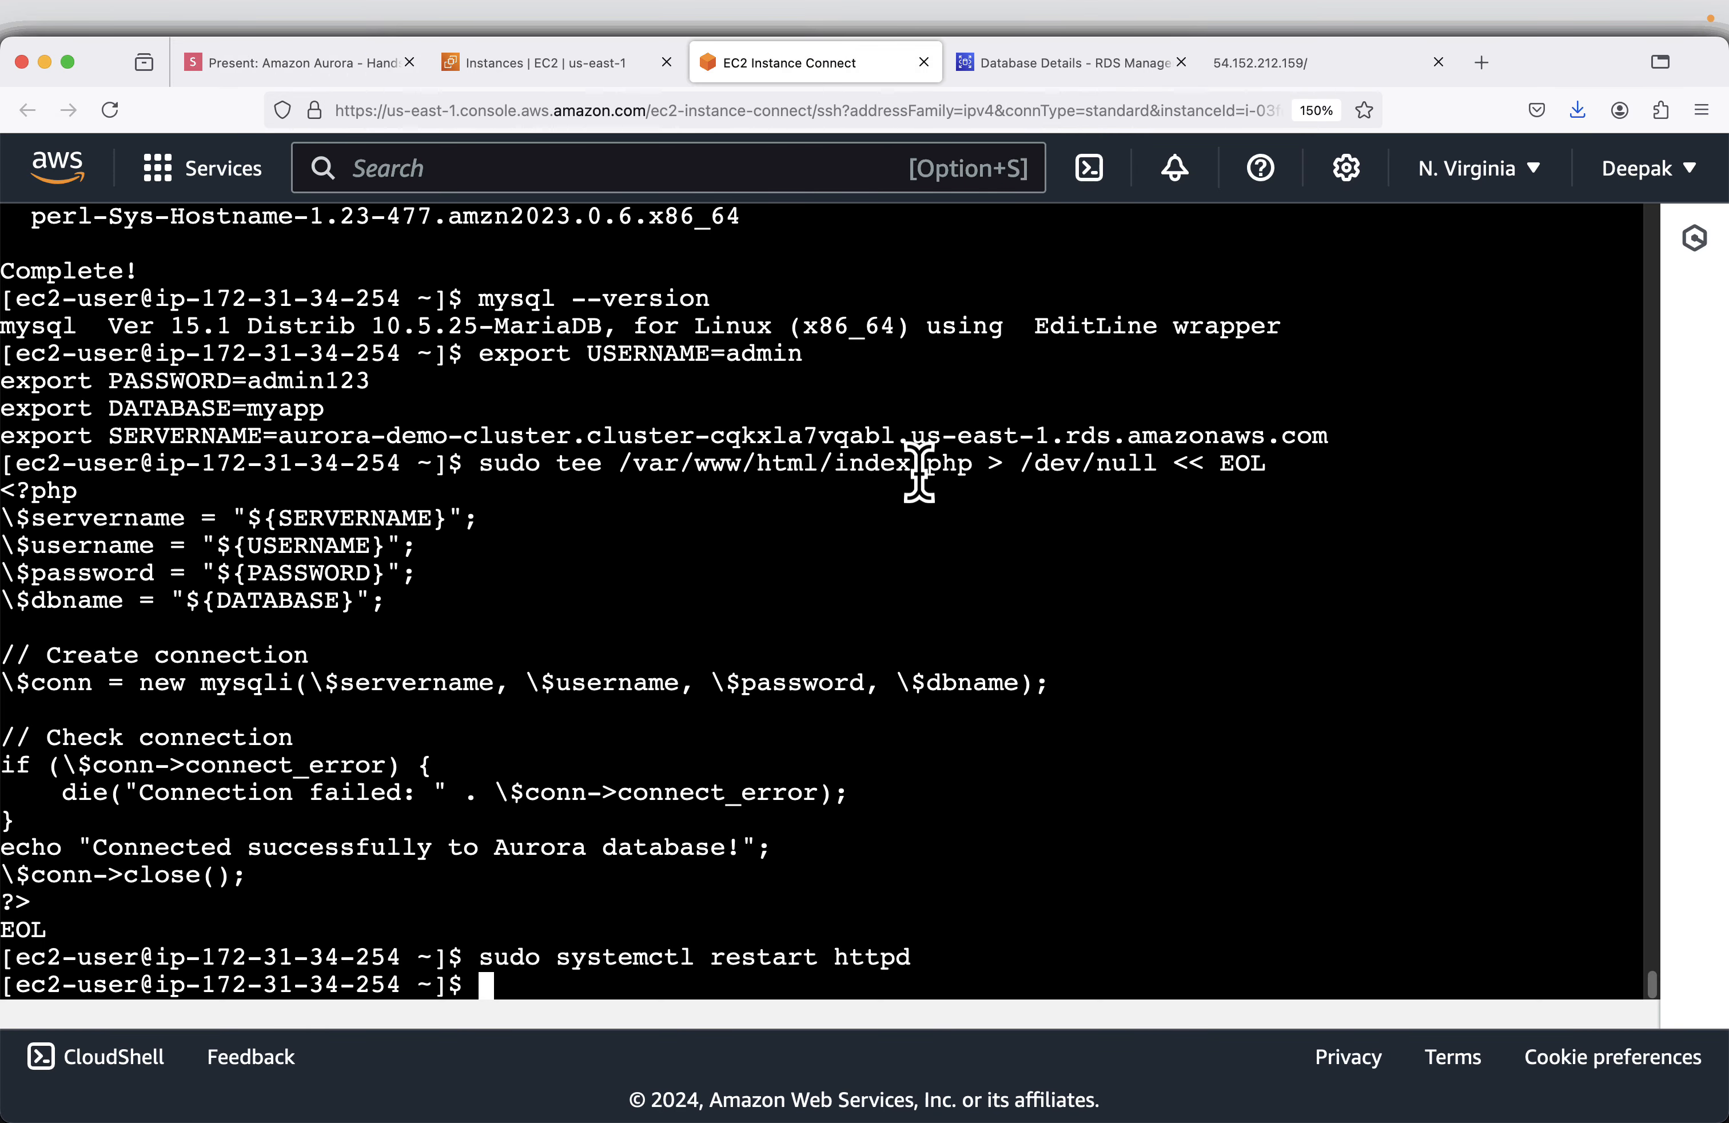
right_click(1498, 566)
click(1517, 695)
- Copy sudo systemctl restart httpd from the Restart Web Server slide and run it in the EC2 terminal
click(301, 63)
click(1698, 1086)
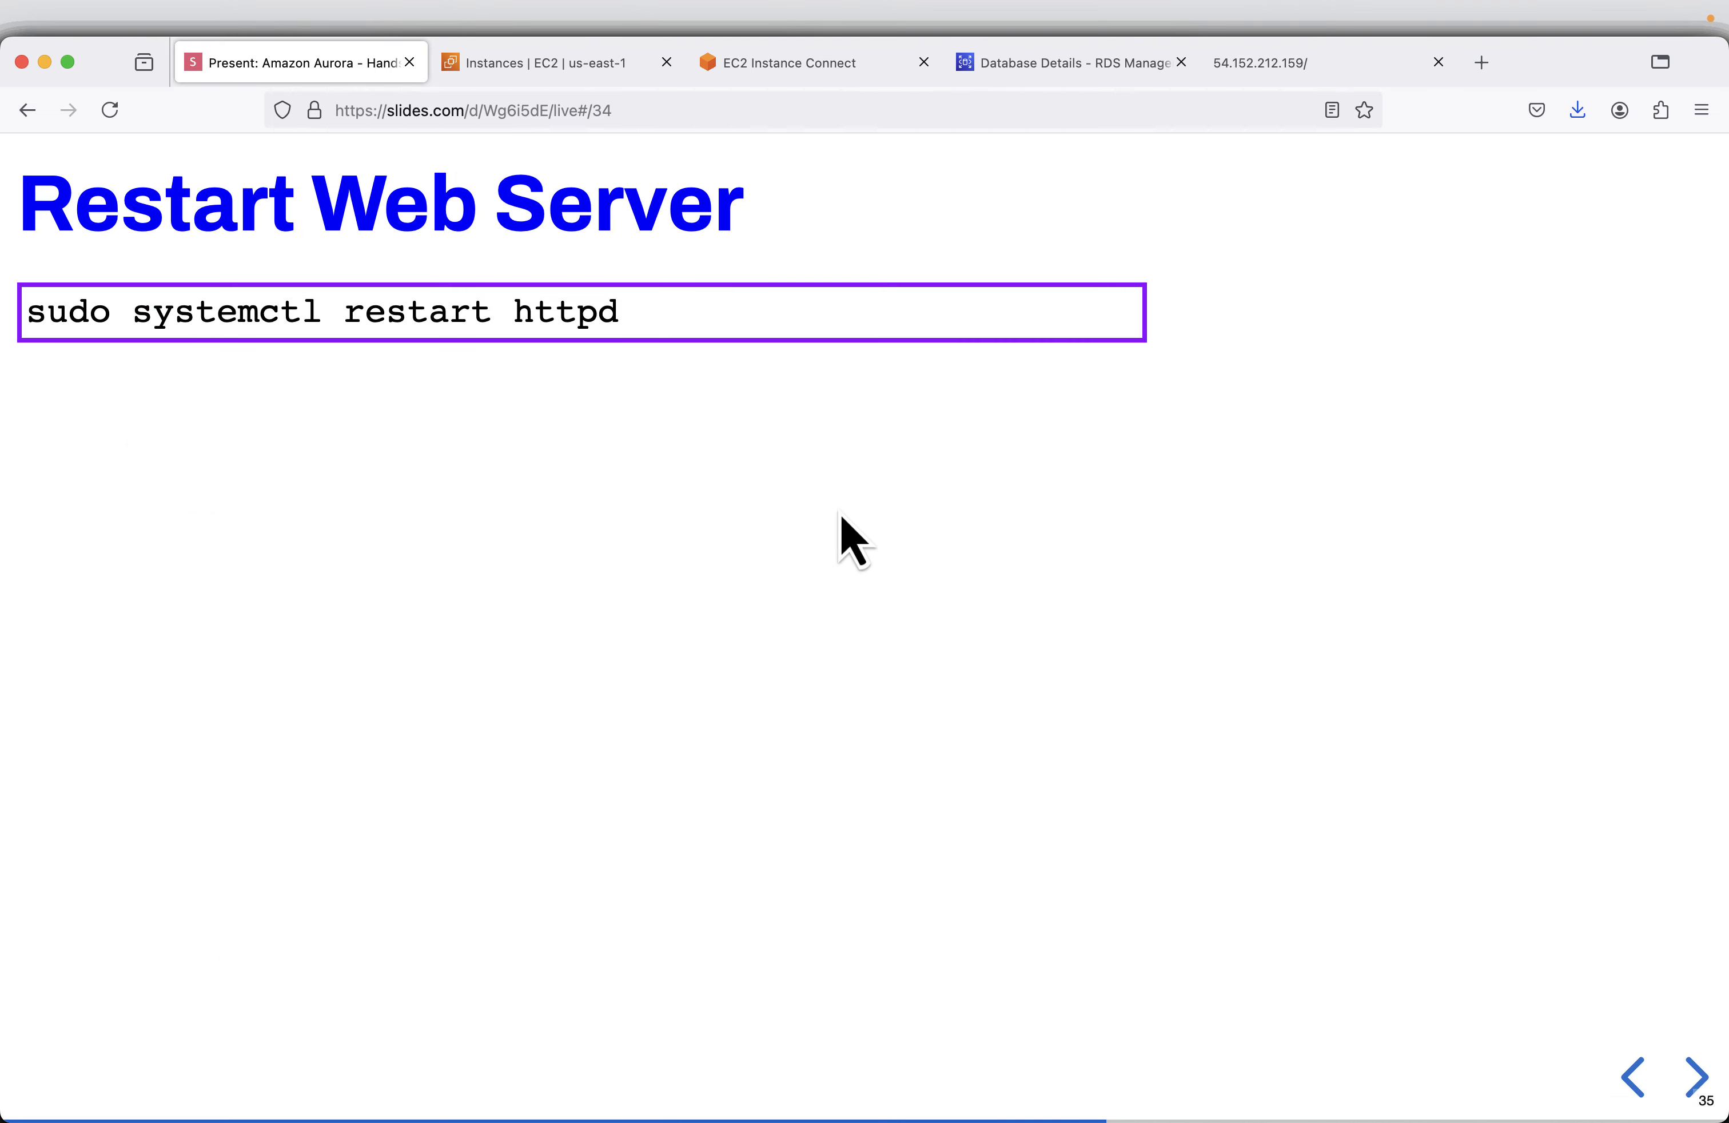
mouse_move(1120, 305)
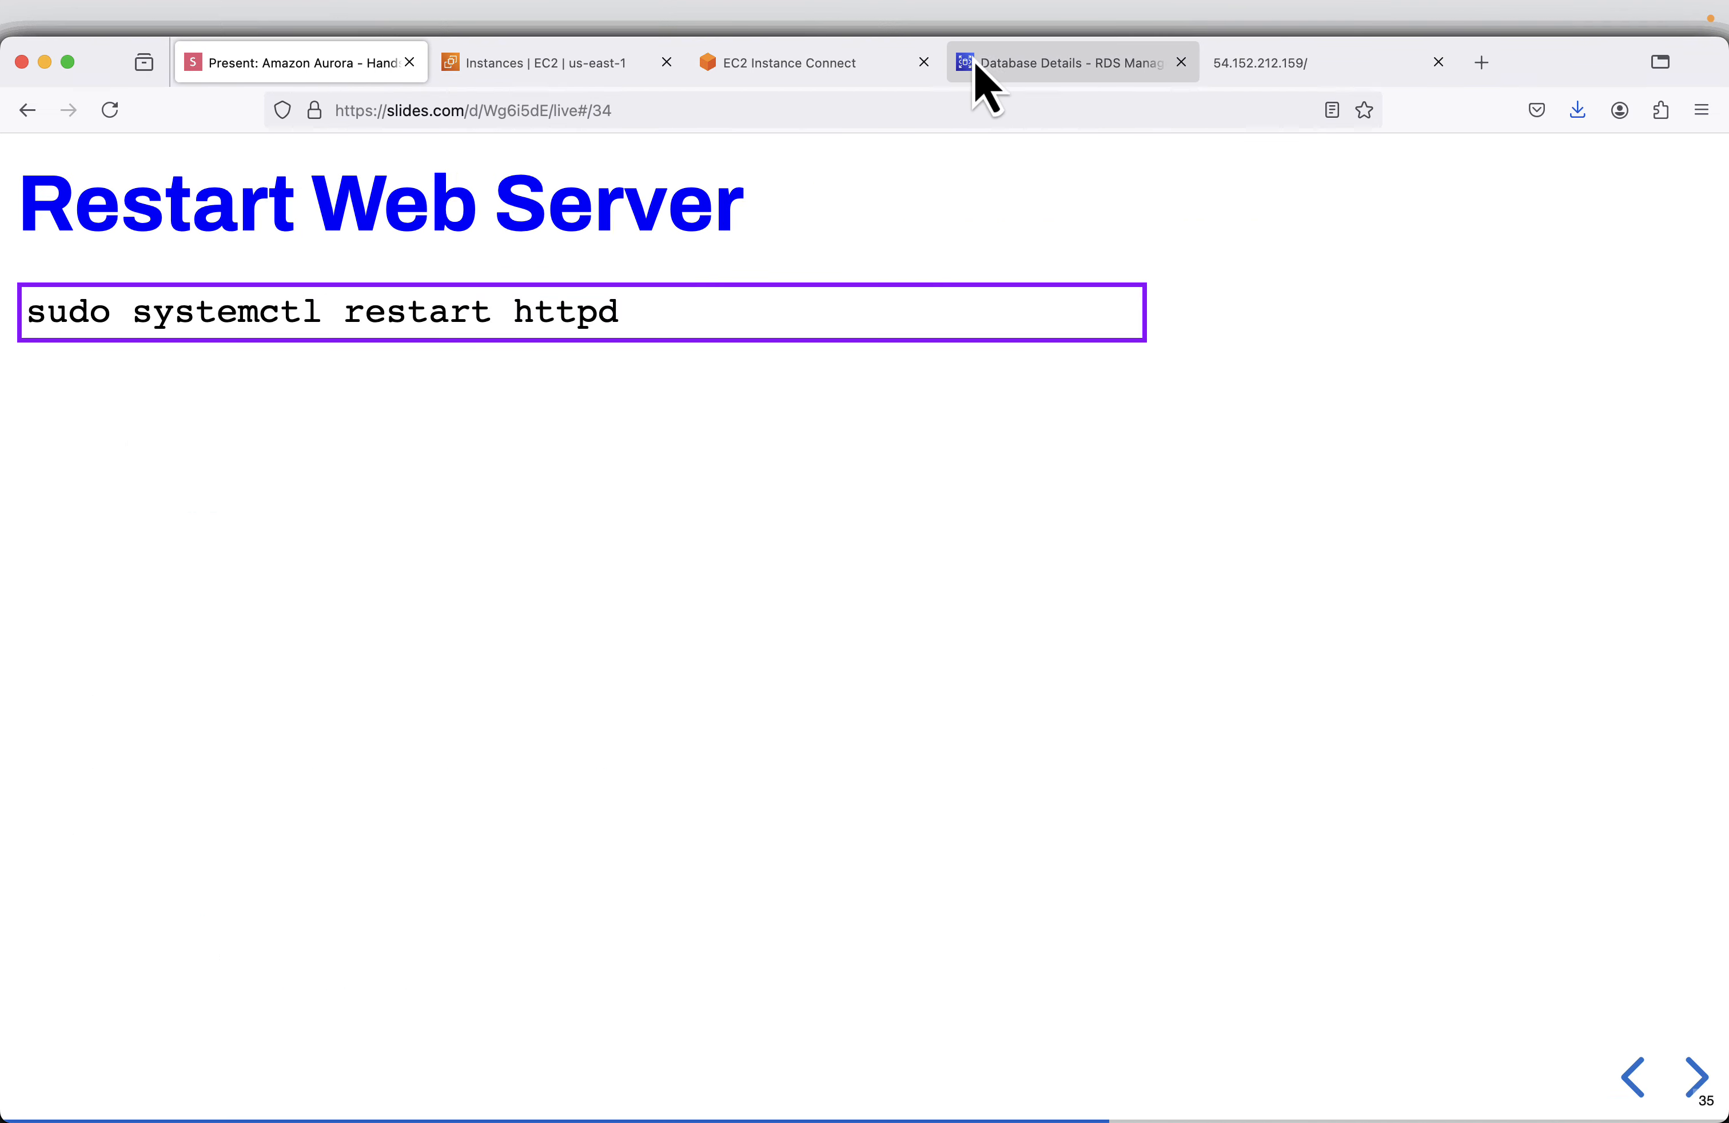
click(838, 64)
right_click(1370, 429)
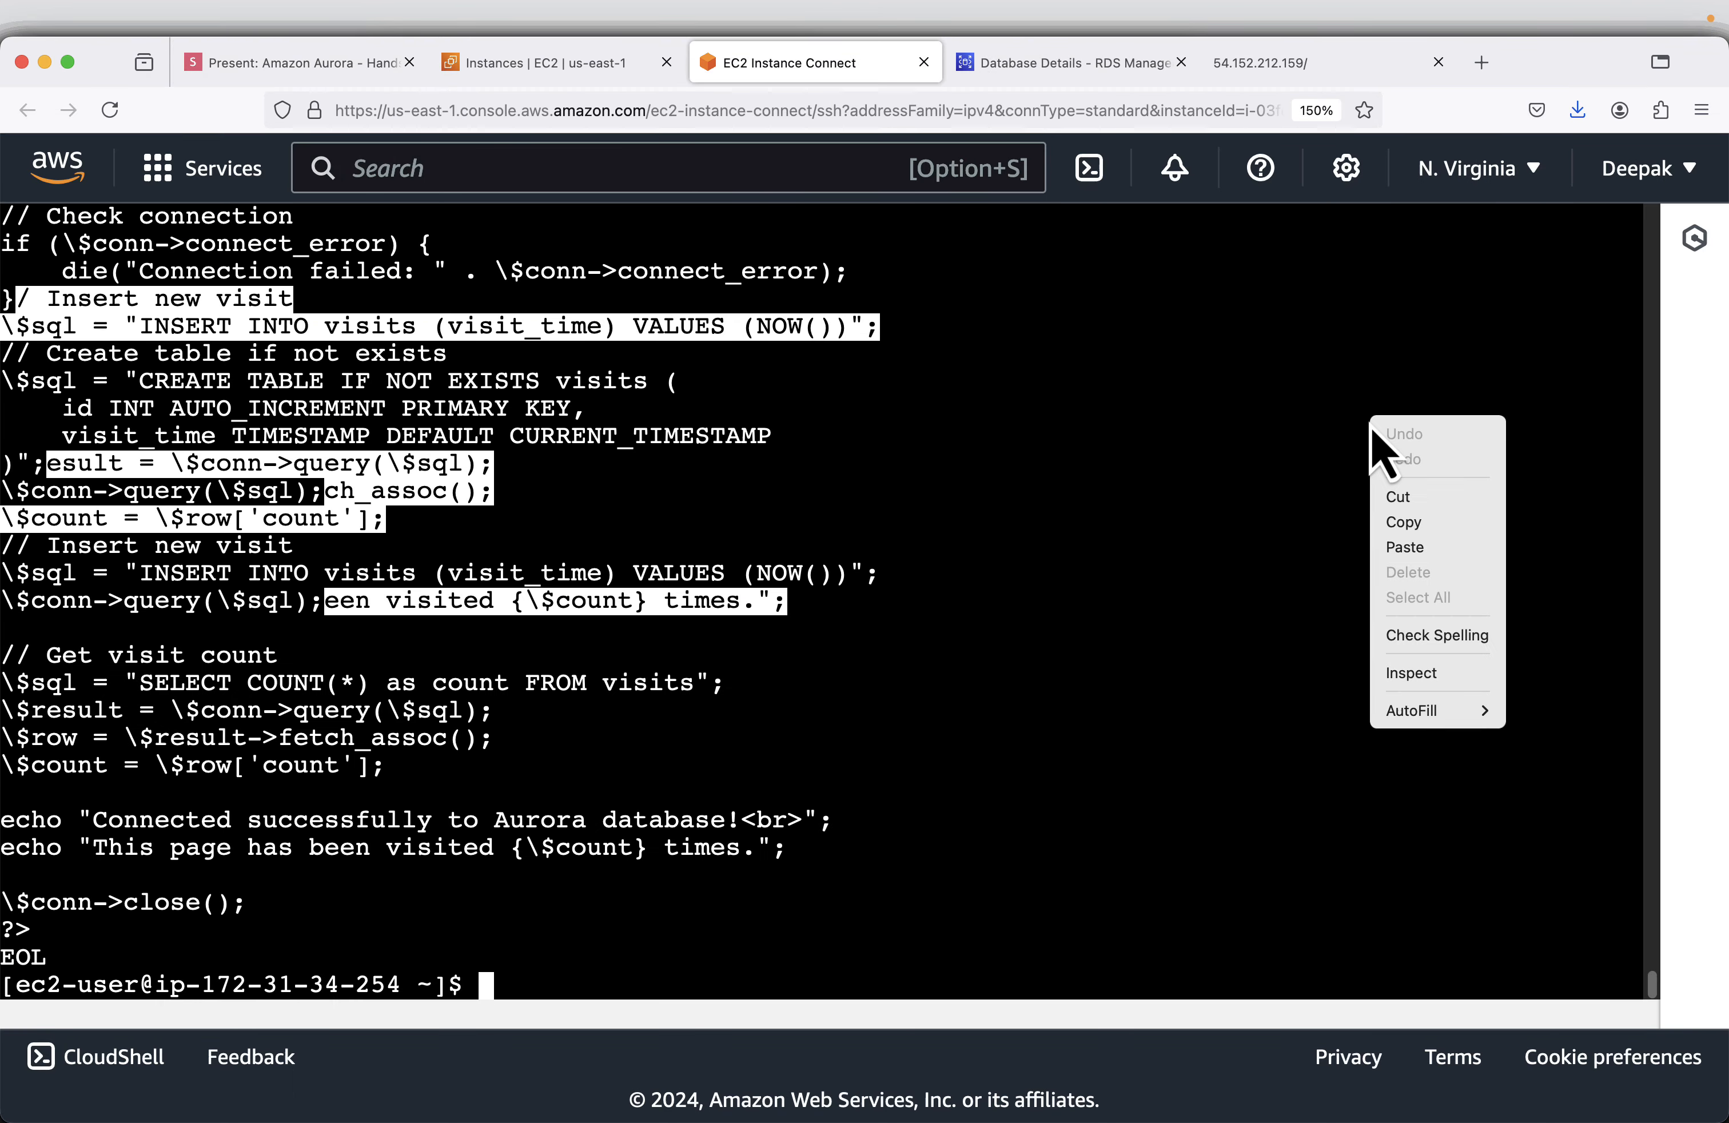
click(1403, 547)
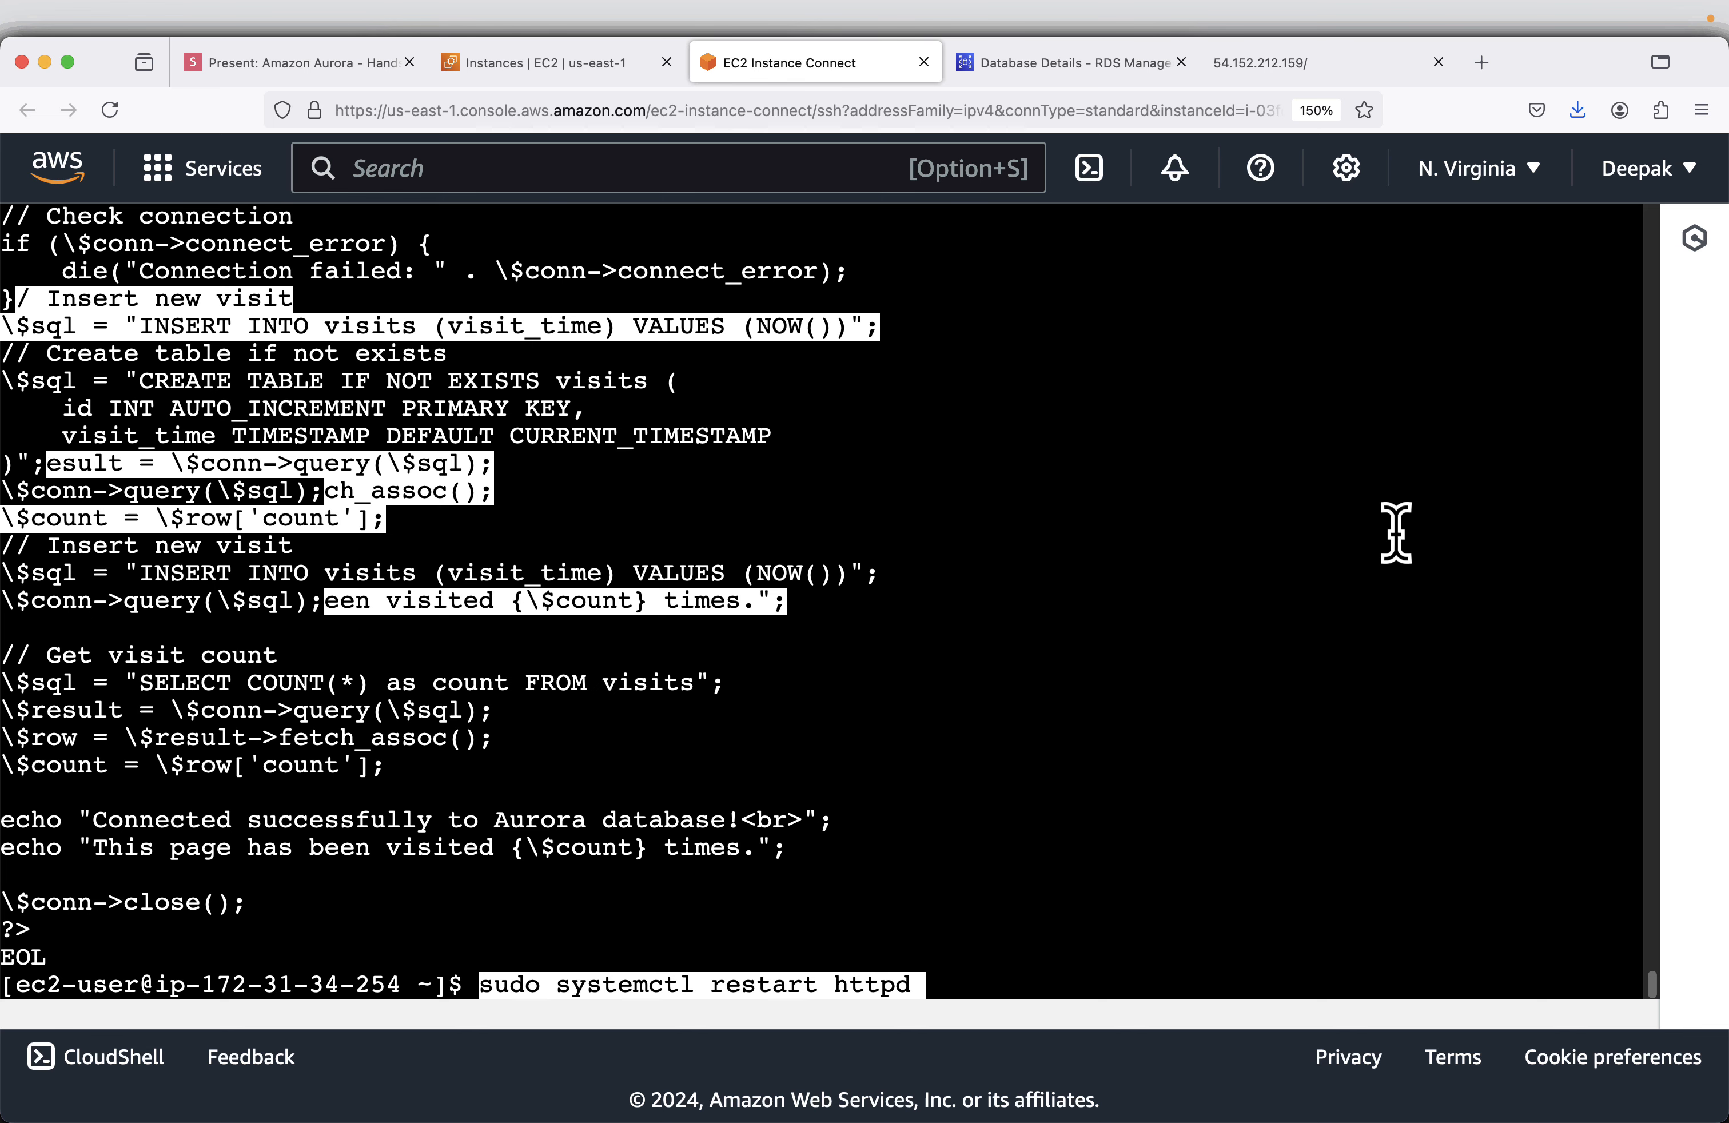
key(Return)
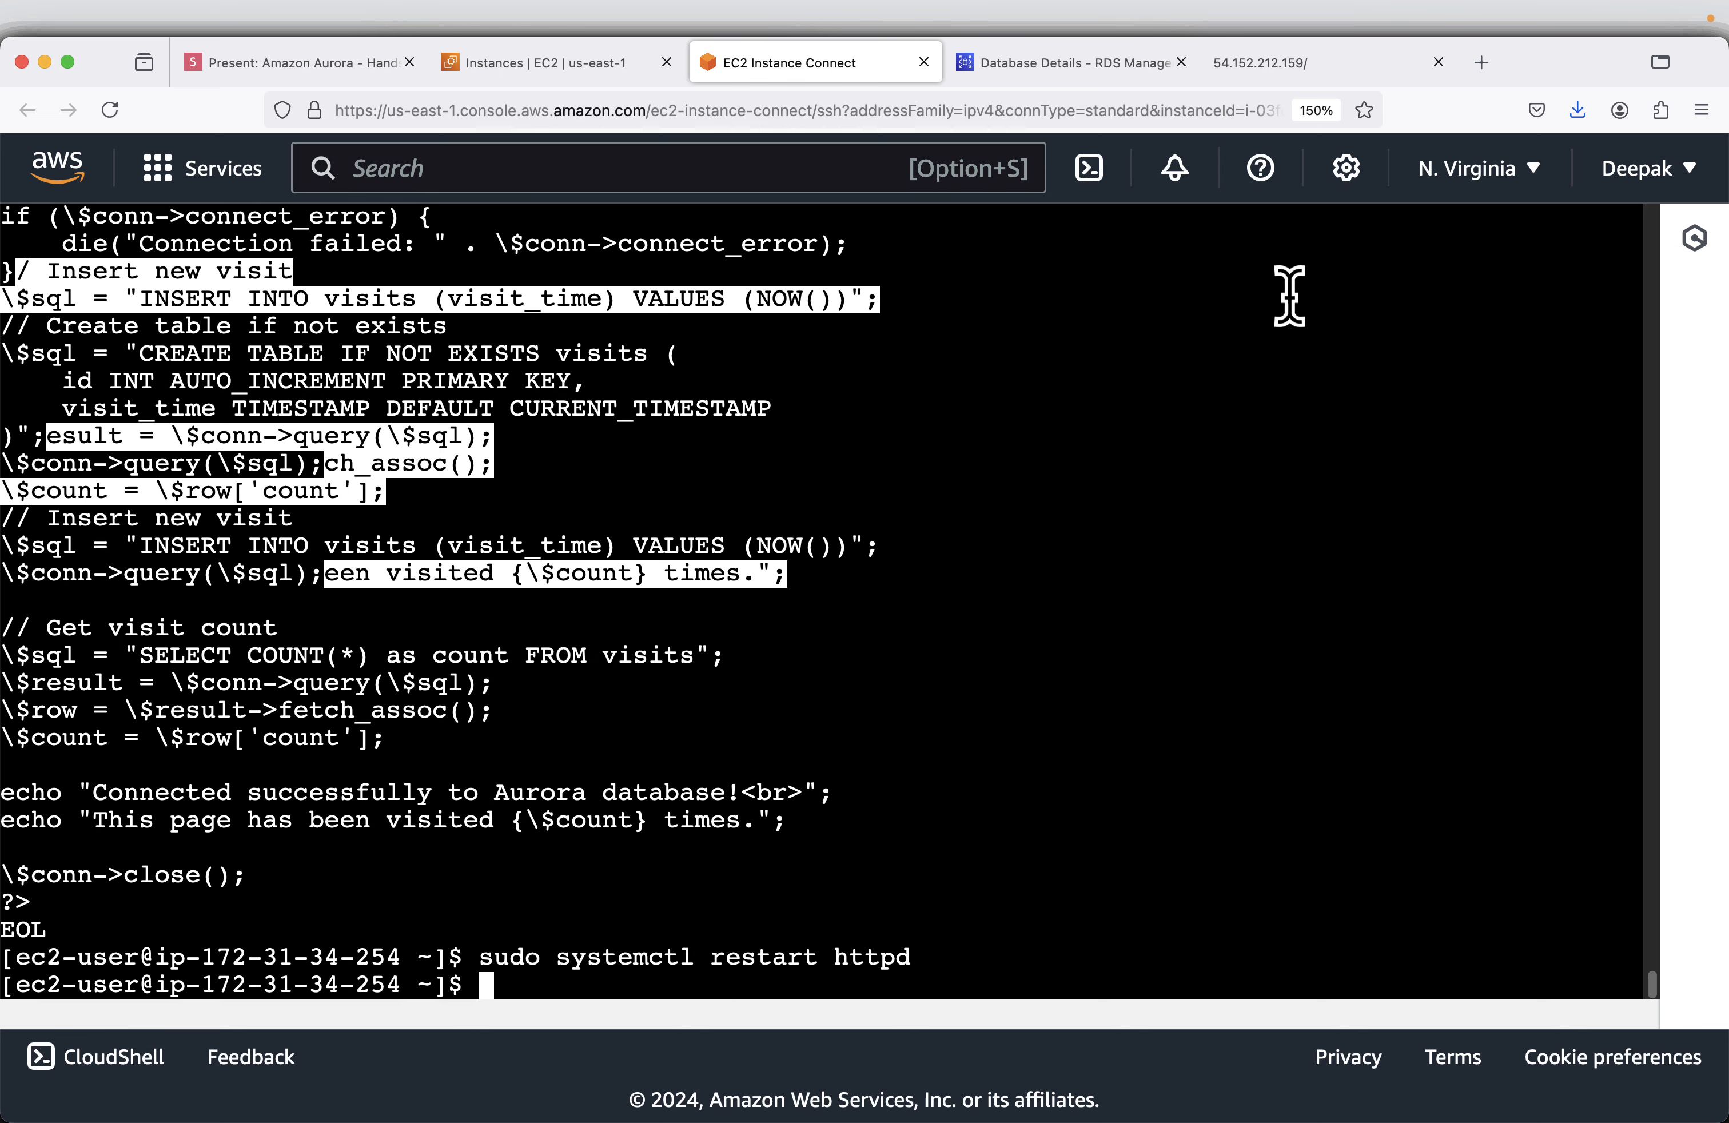
- Reload 54.152.212.159 in its browser tab to check the visit counter page
click(1308, 64)
click(618, 111)
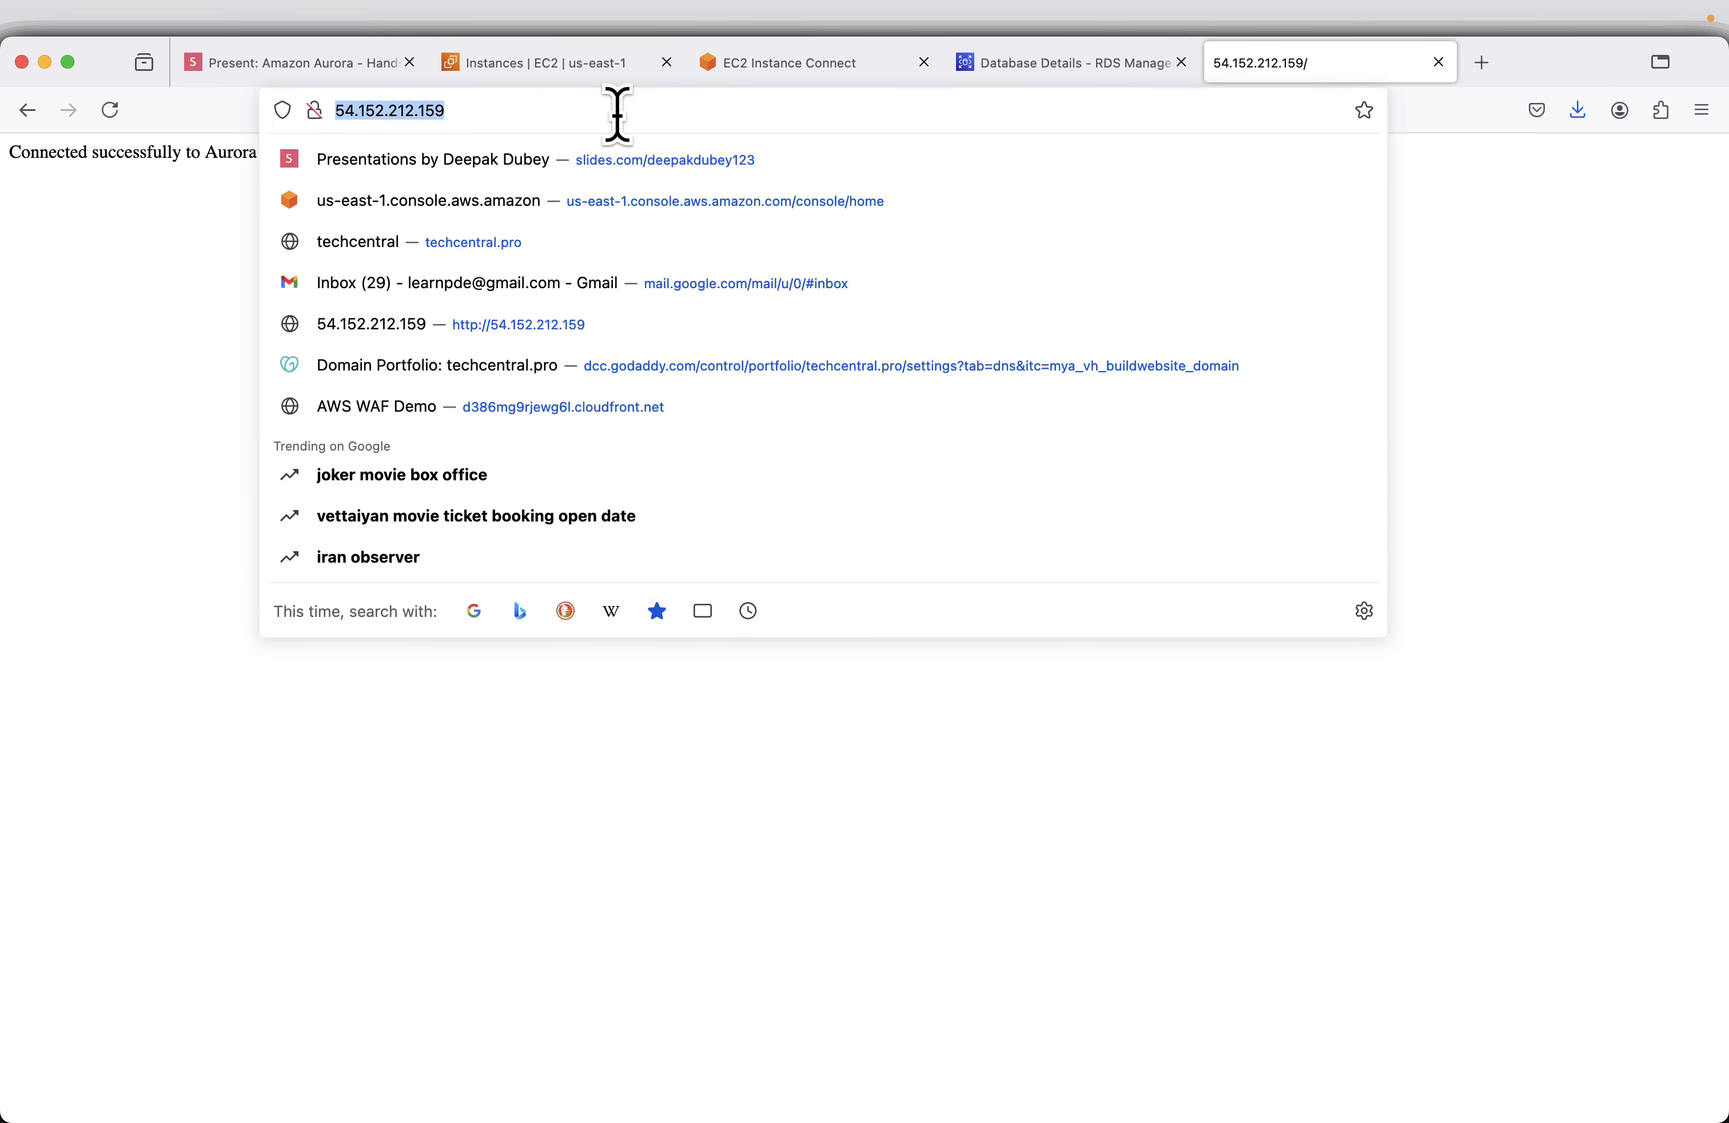
key(Return)
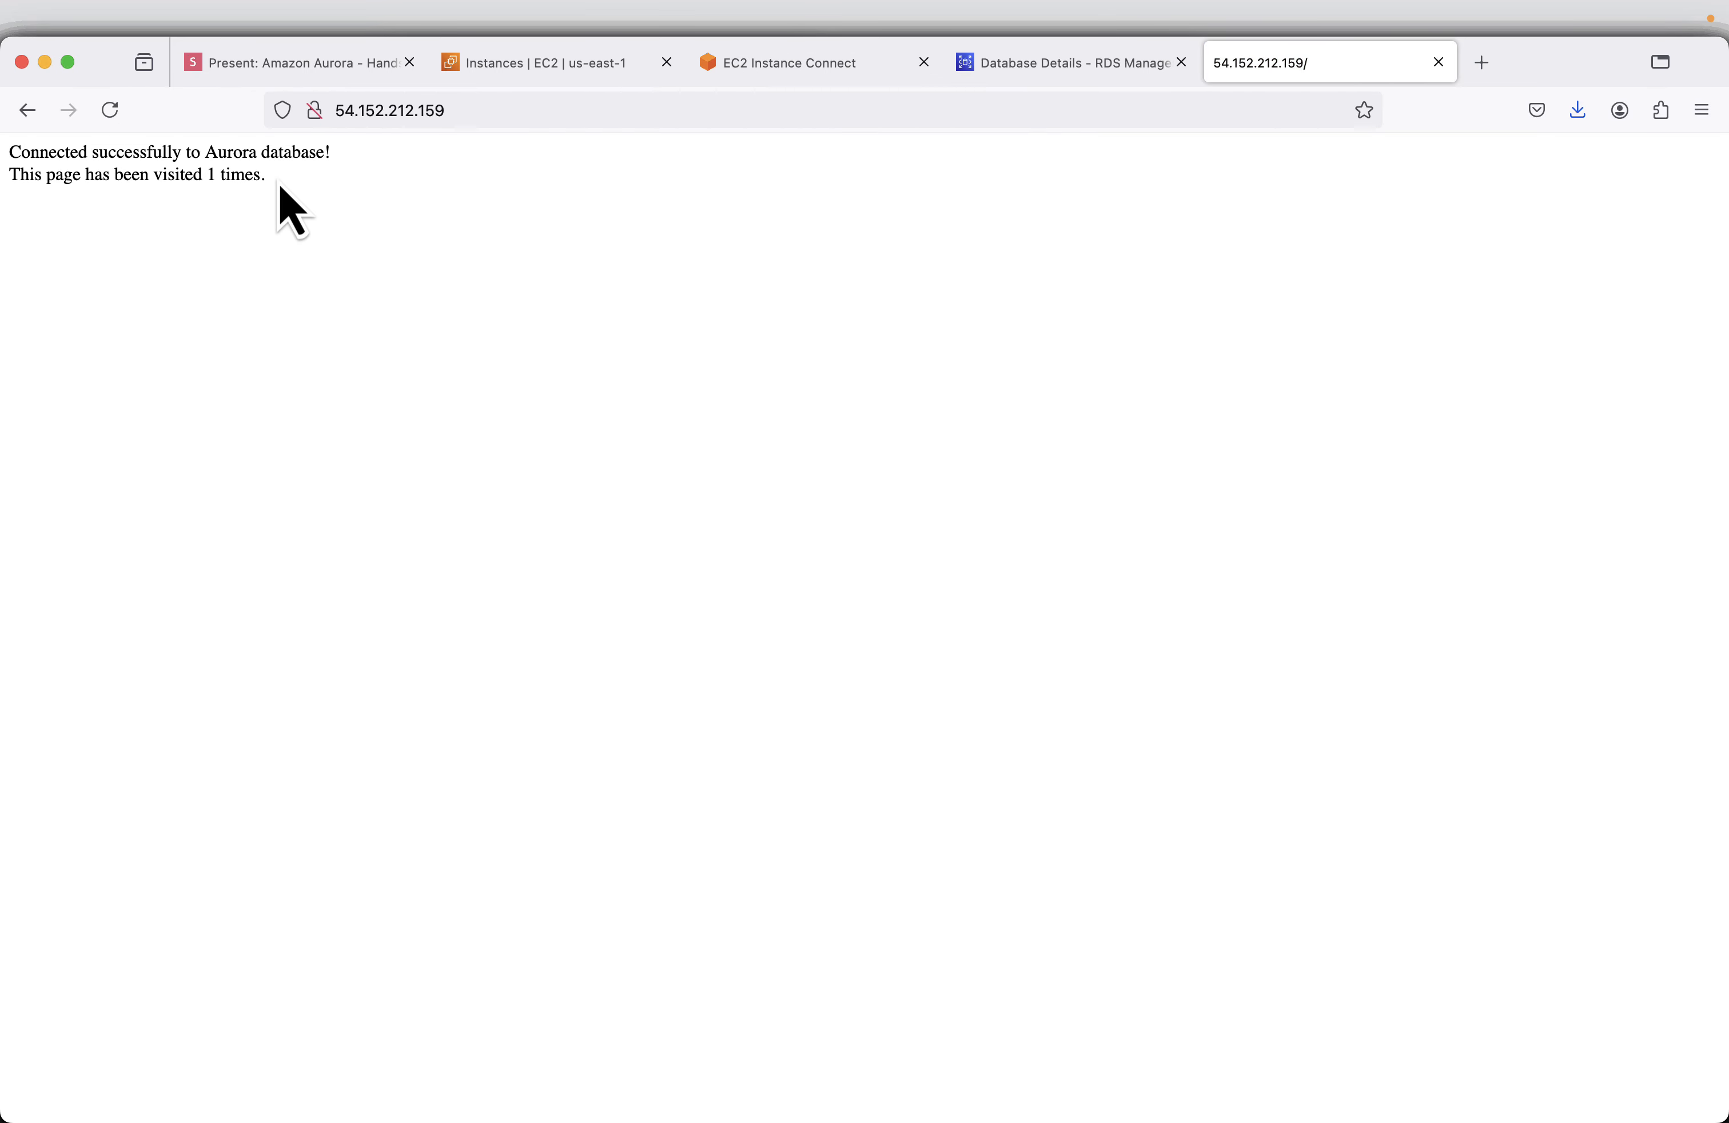
- Reload the page at 54.152.212.159 repeatedly to check whether the visit counter increments
click(121, 119)
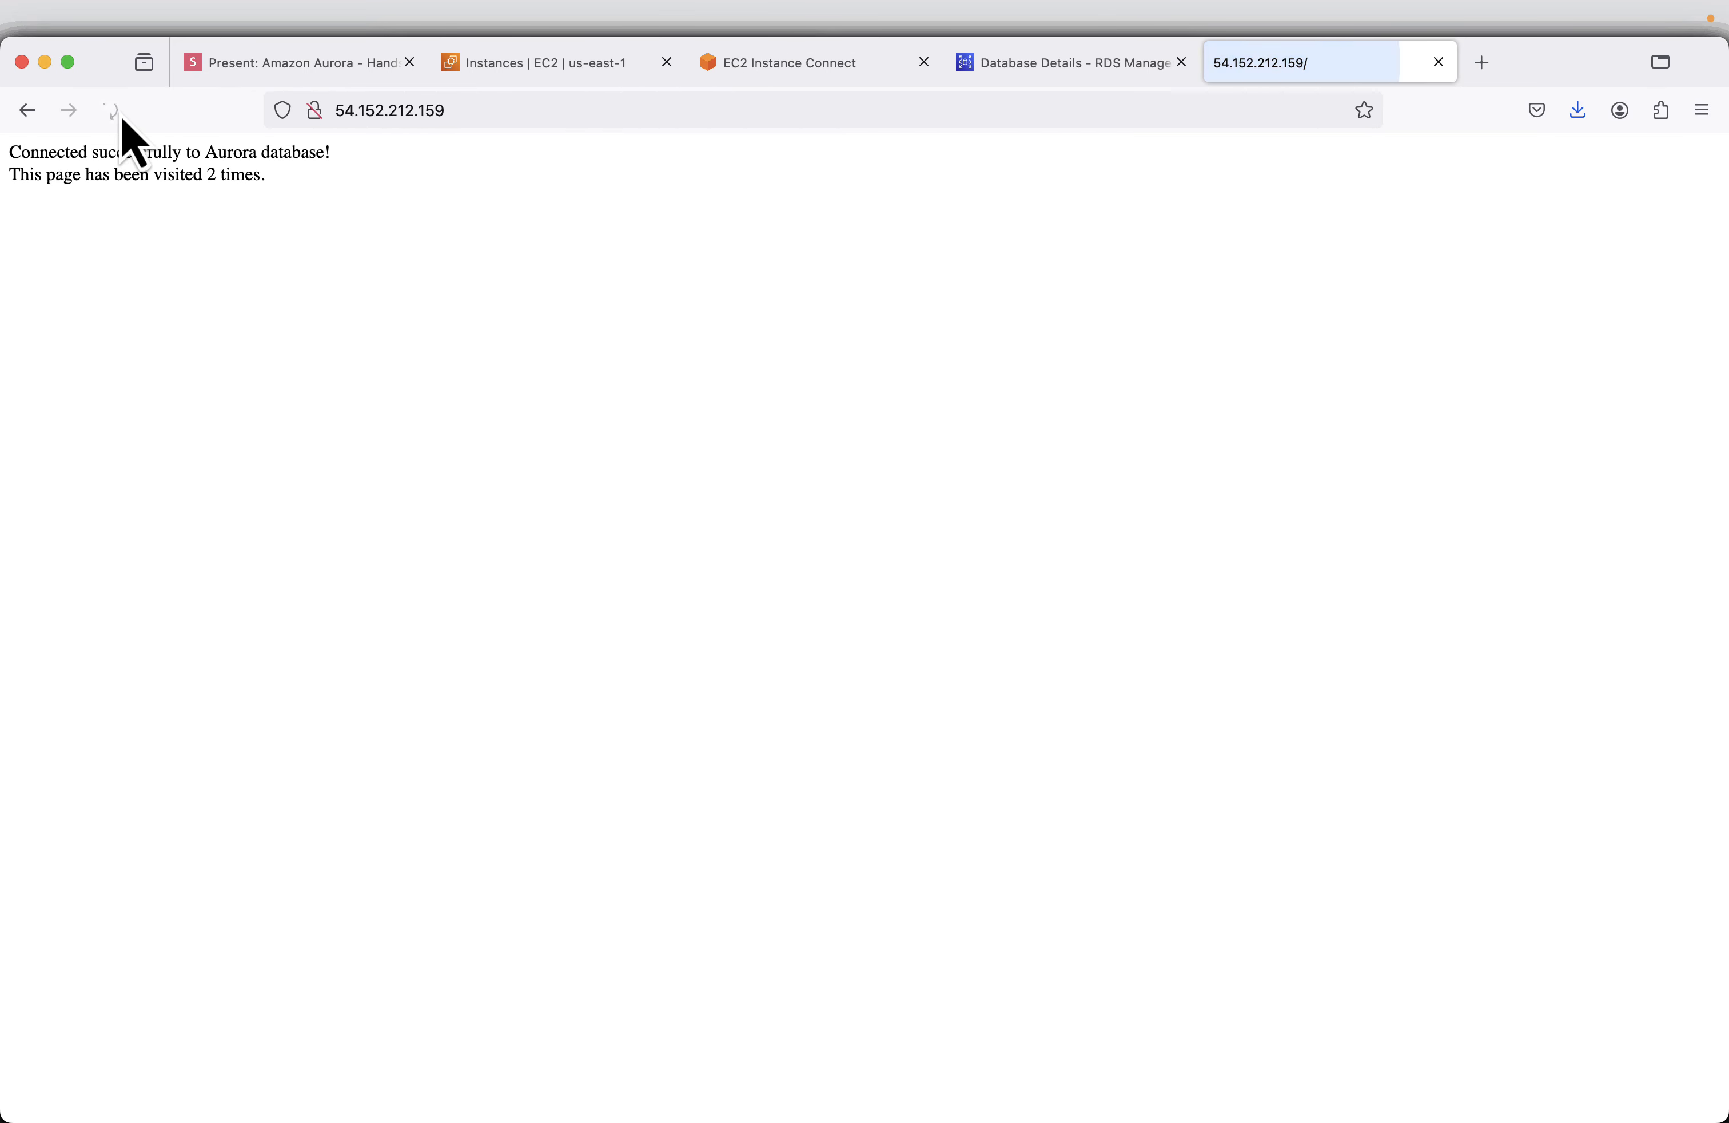
click(121, 117)
click(110, 111)
click(111, 111)
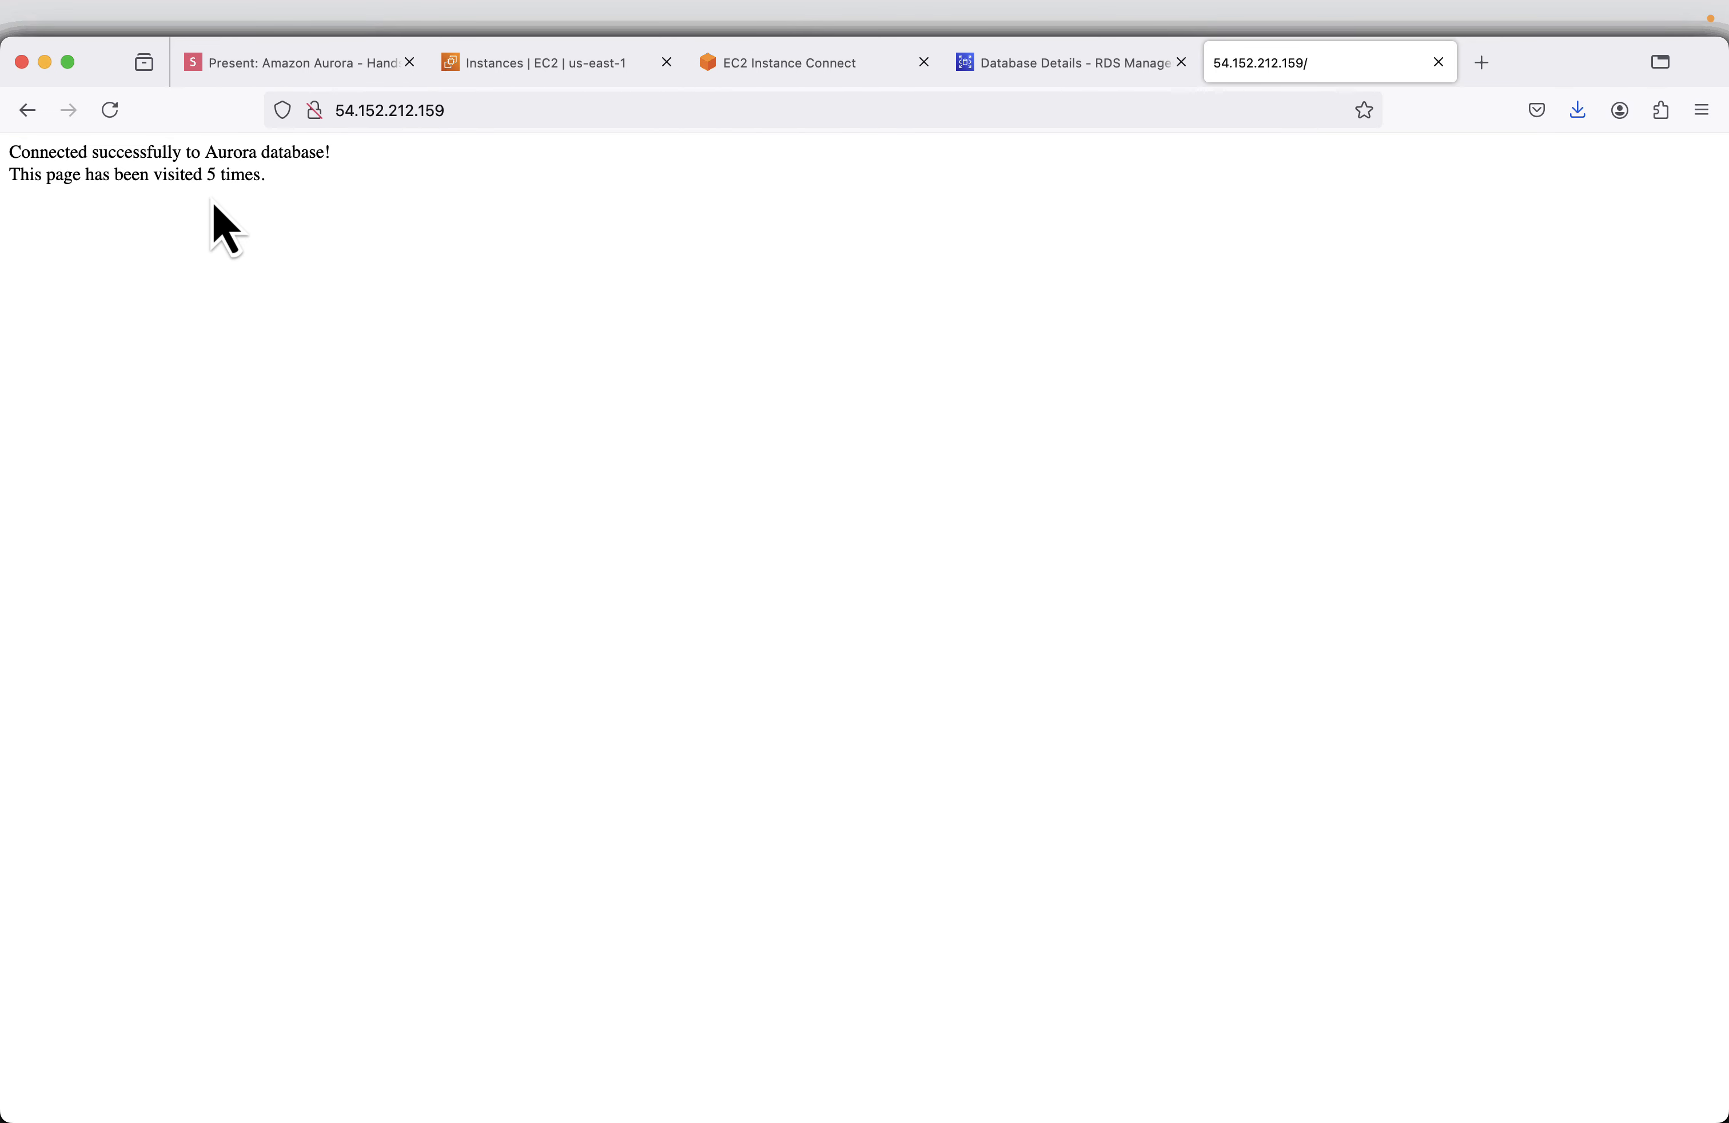
- Advance the slides to Add Reader Instances and review the actions offered for aurora-demo-cluster in the RDS databases list
click(239, 80)
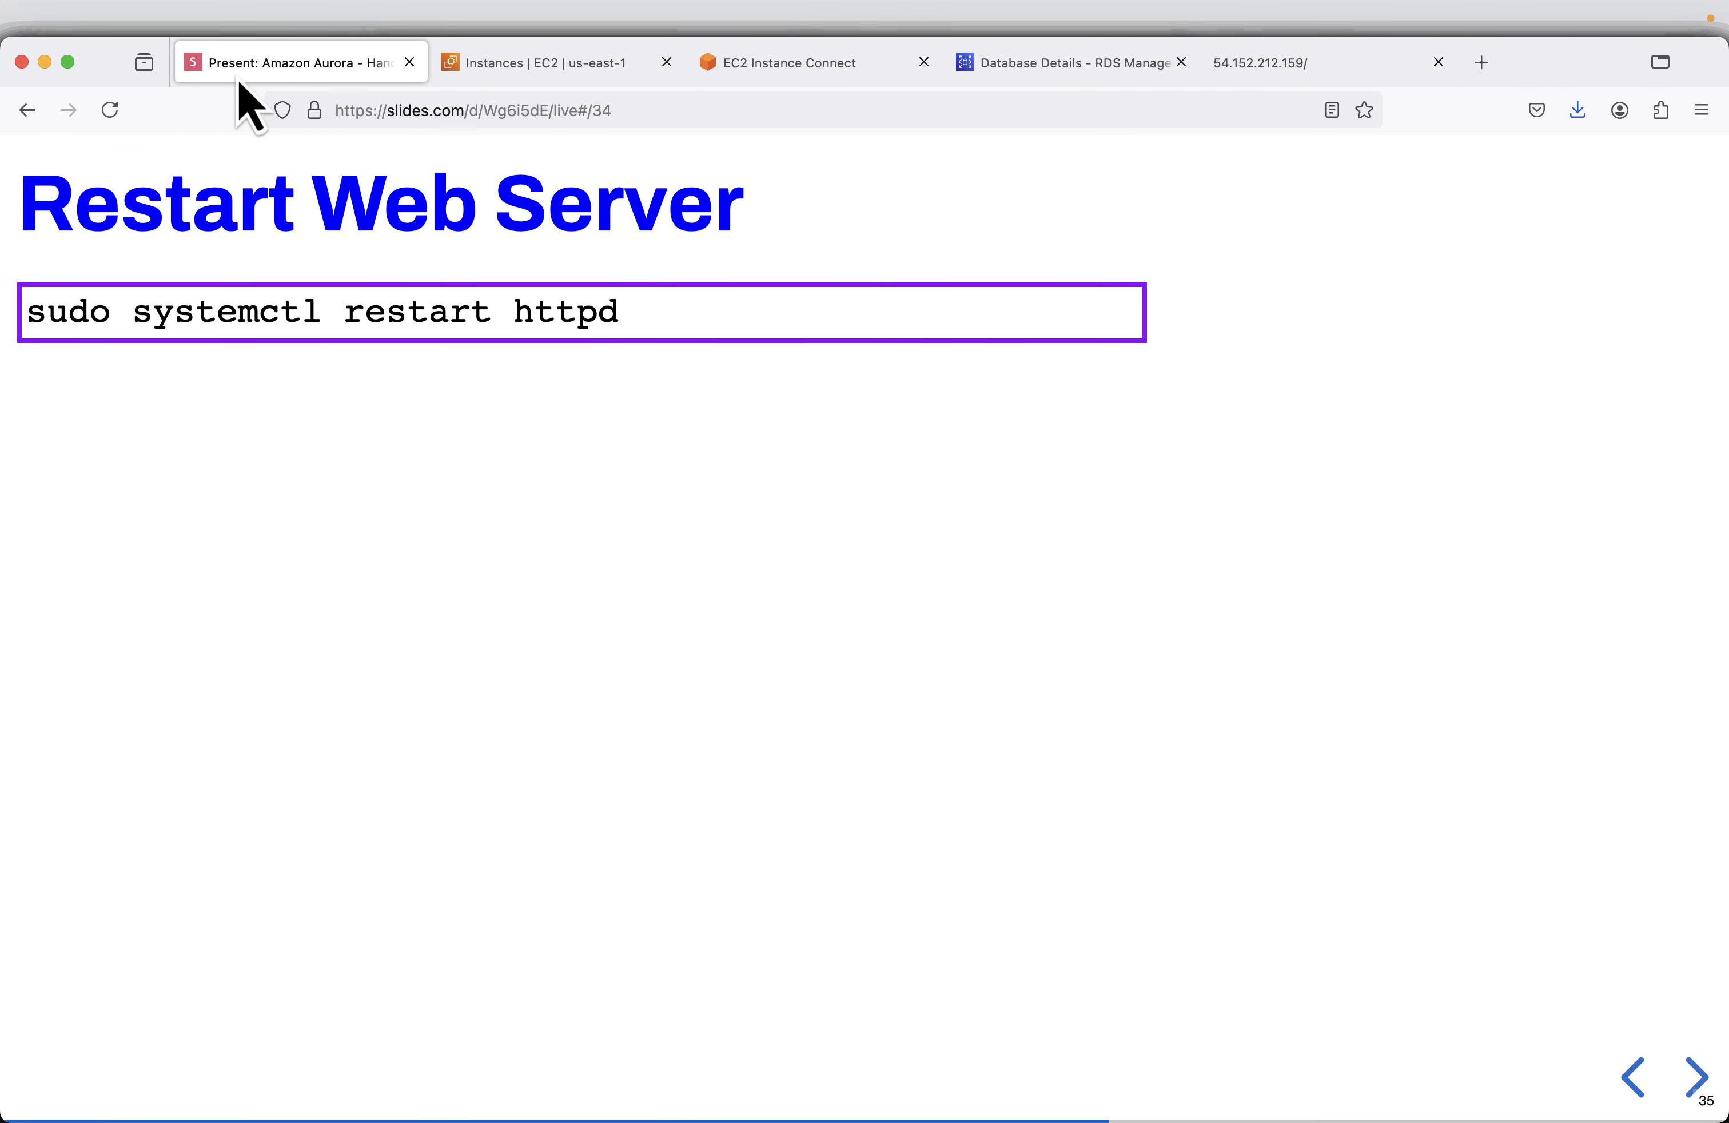
key(Right)
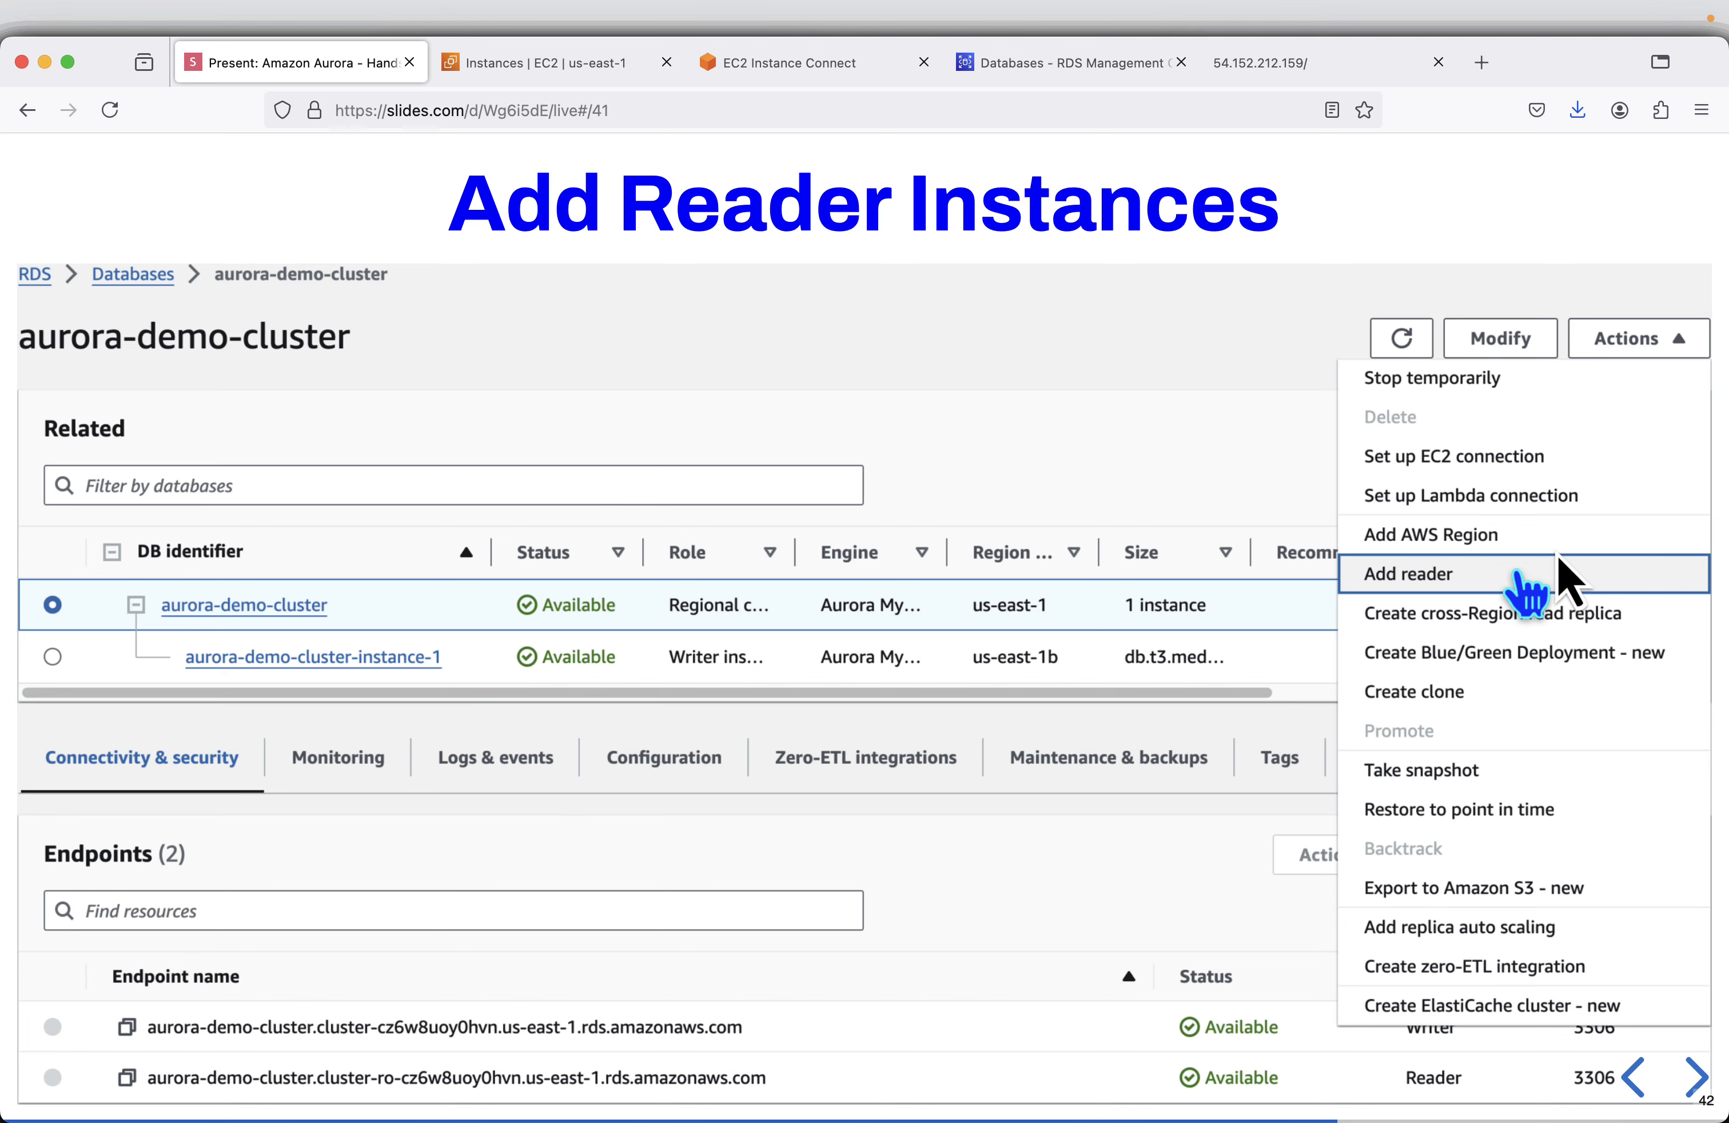
click(1047, 76)
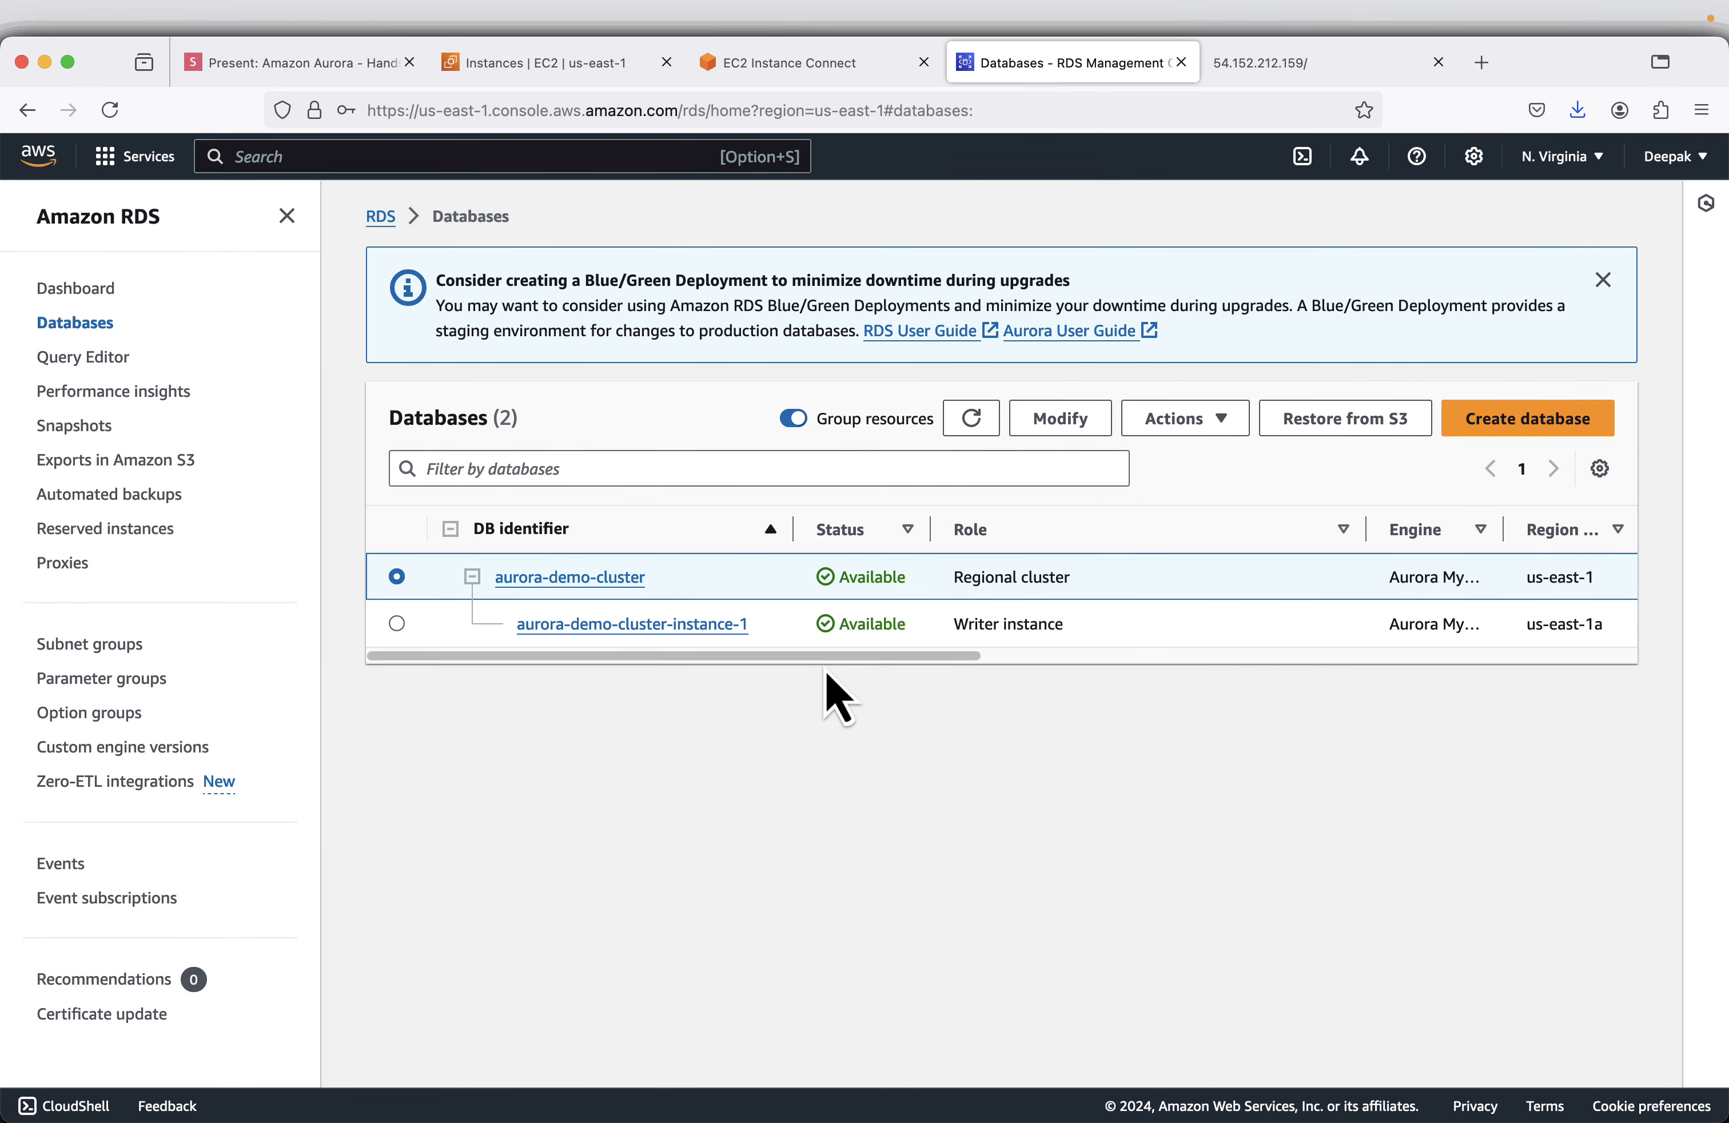
click(287, 216)
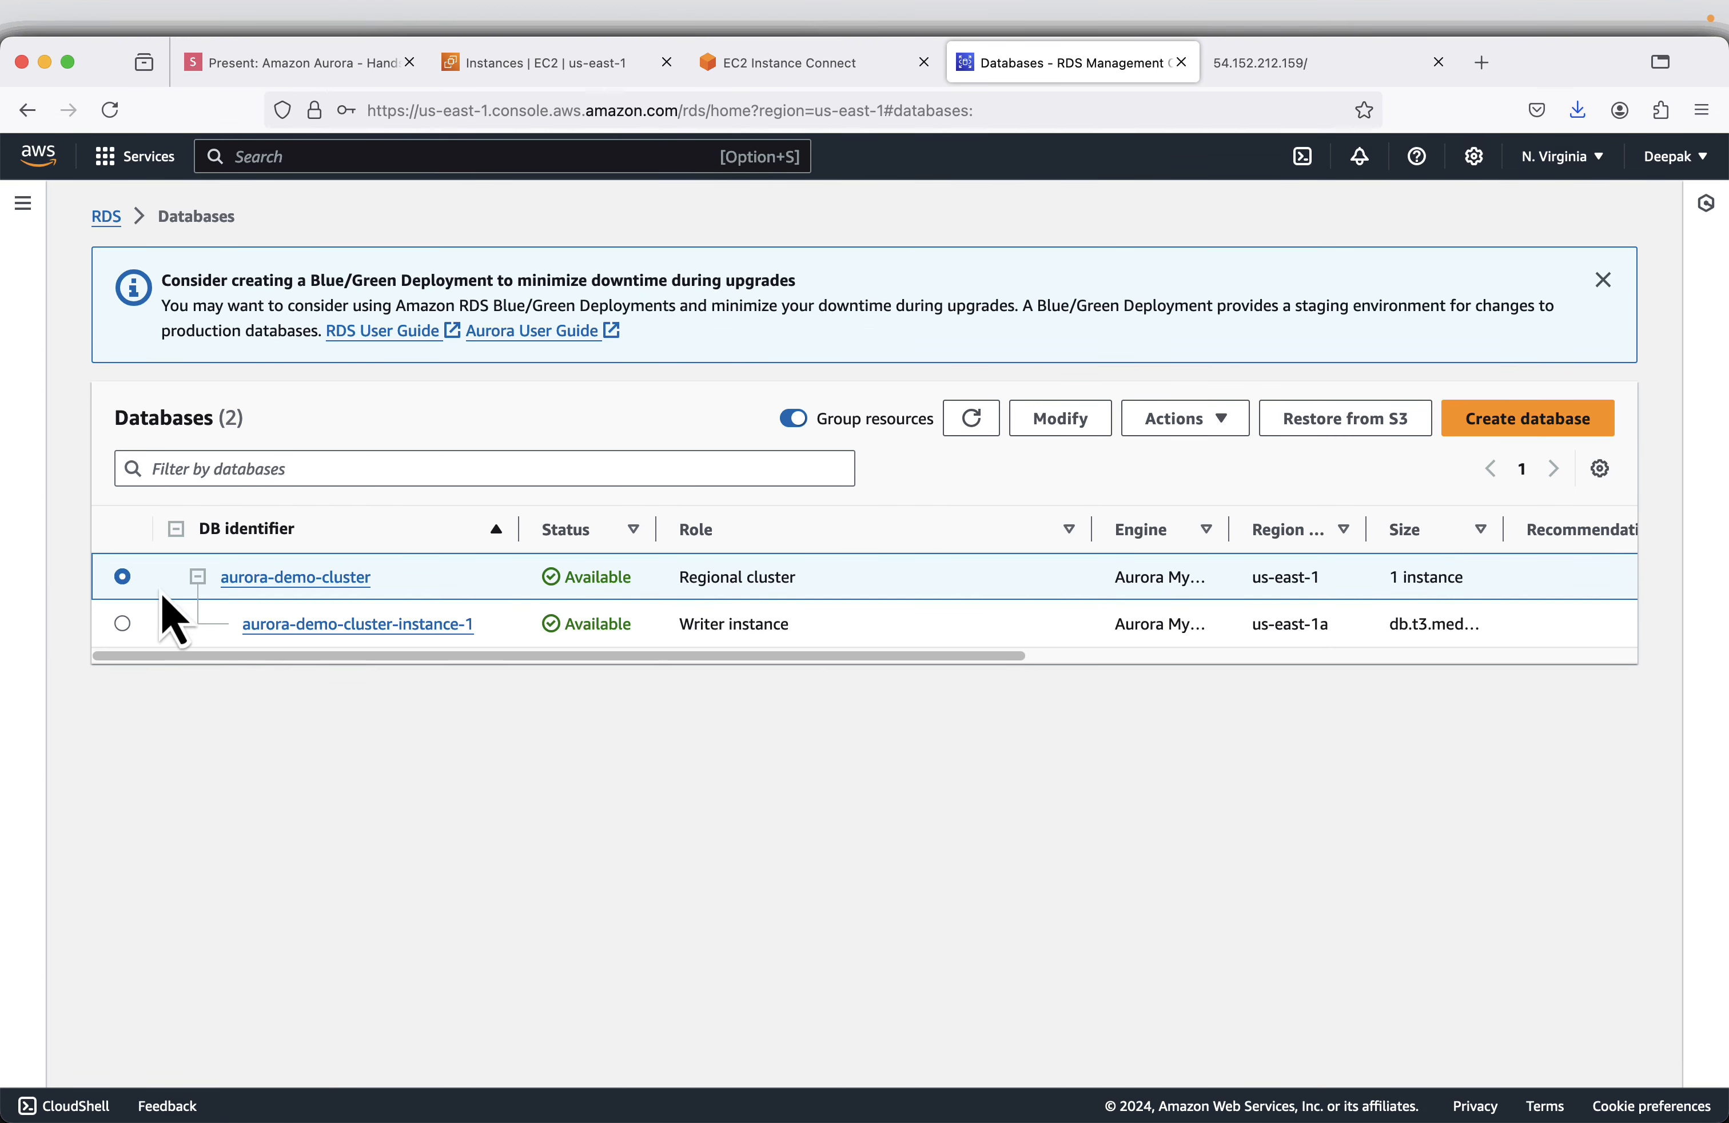
click(1170, 424)
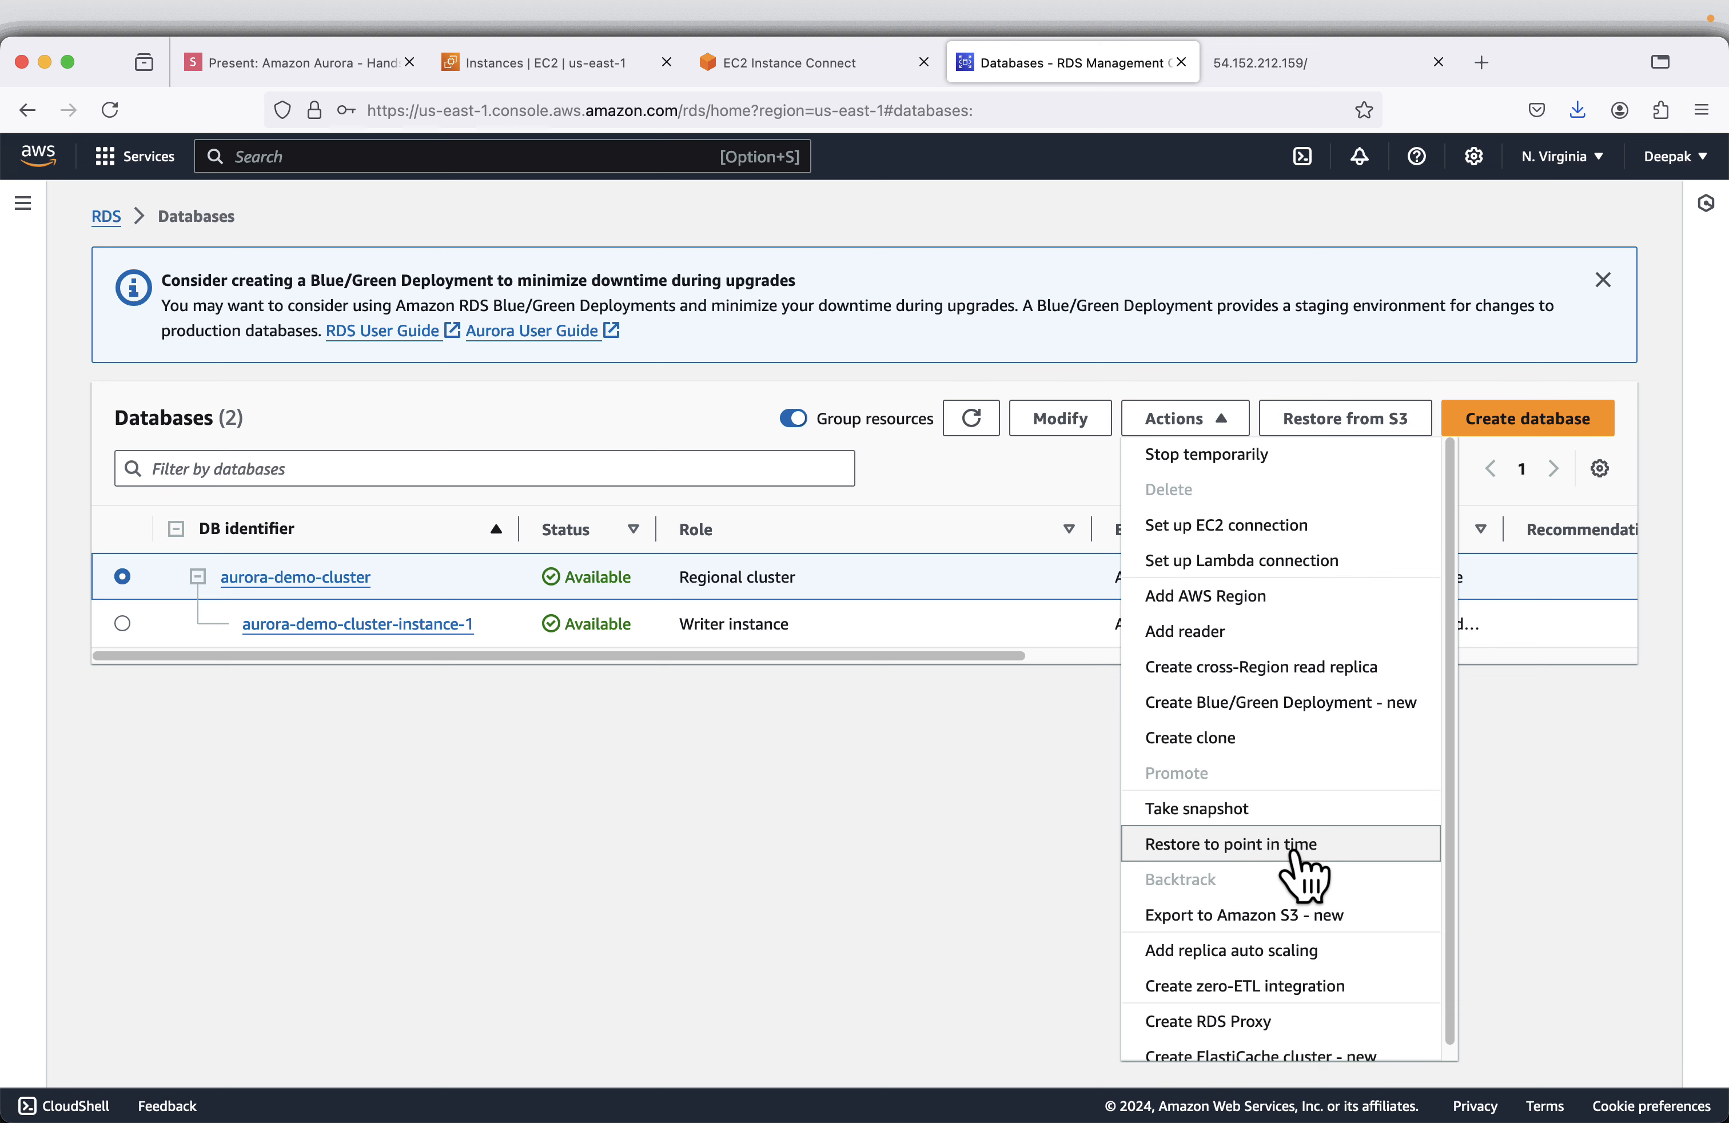
mouse_move(1286, 882)
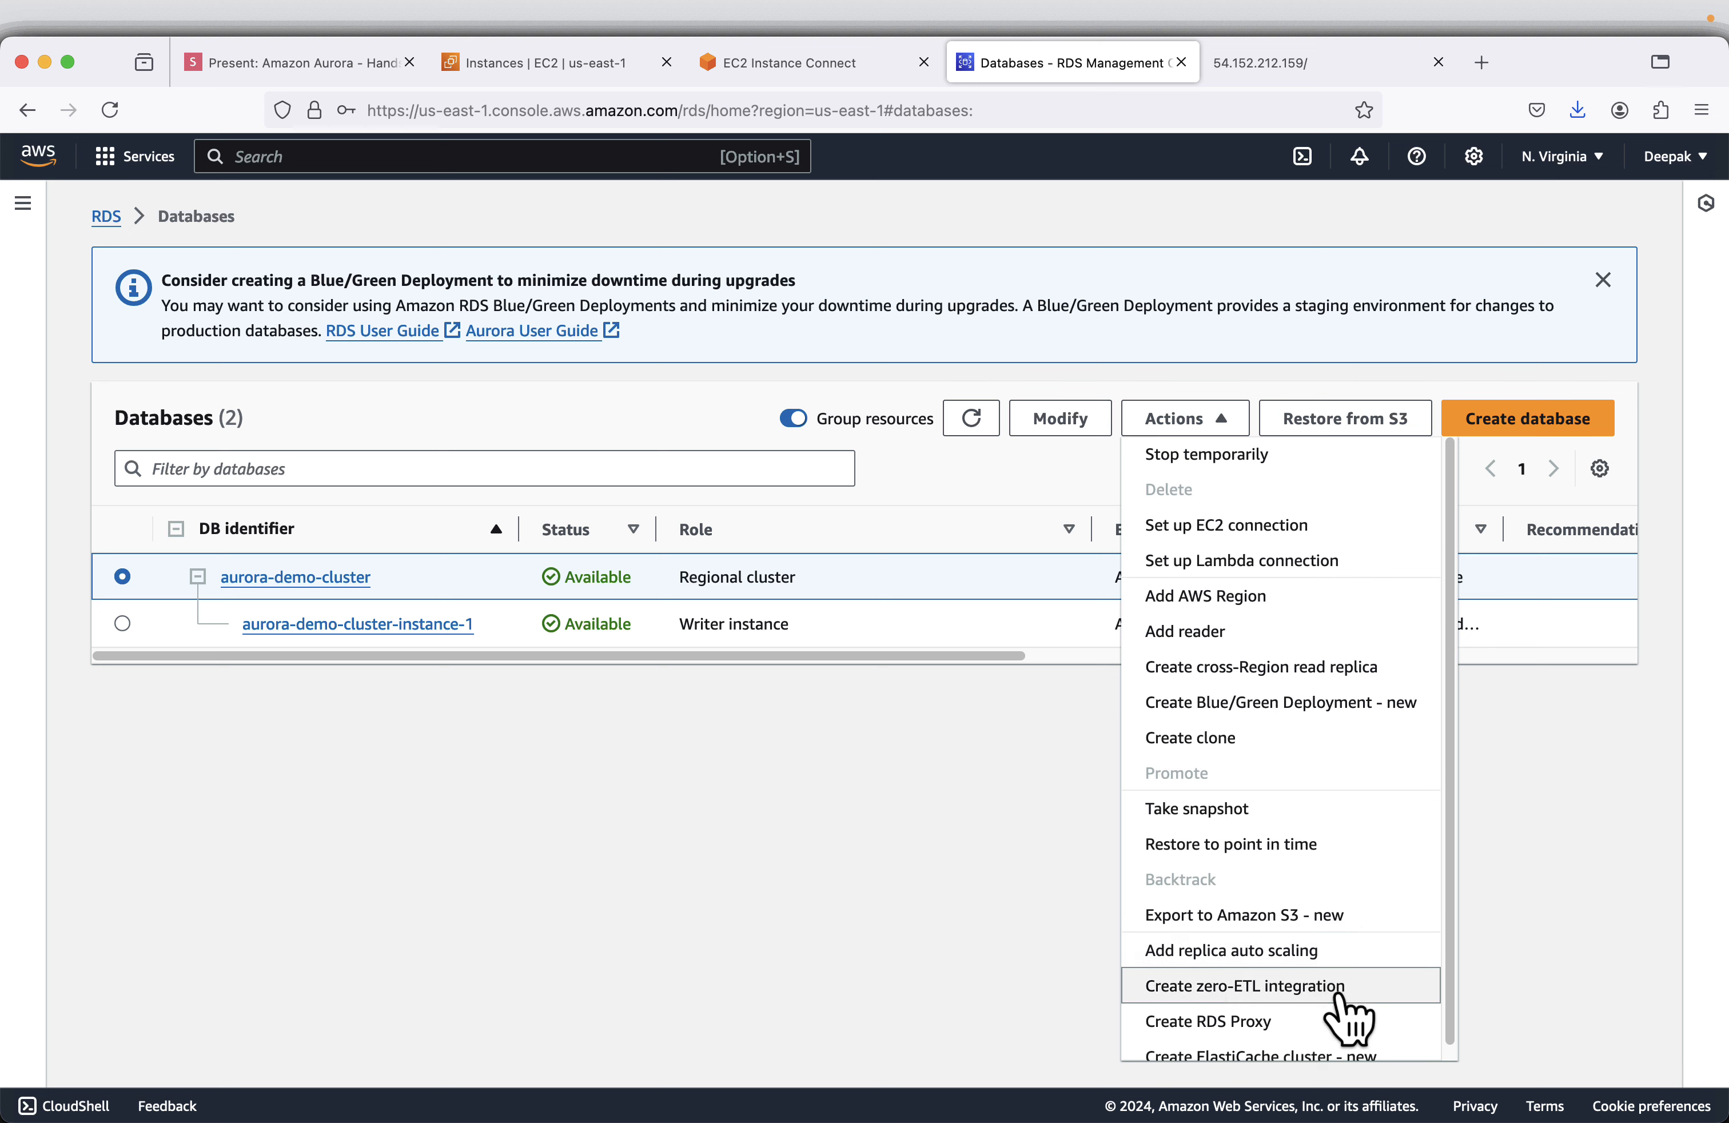
scroll(1302, 1017, down, 1)
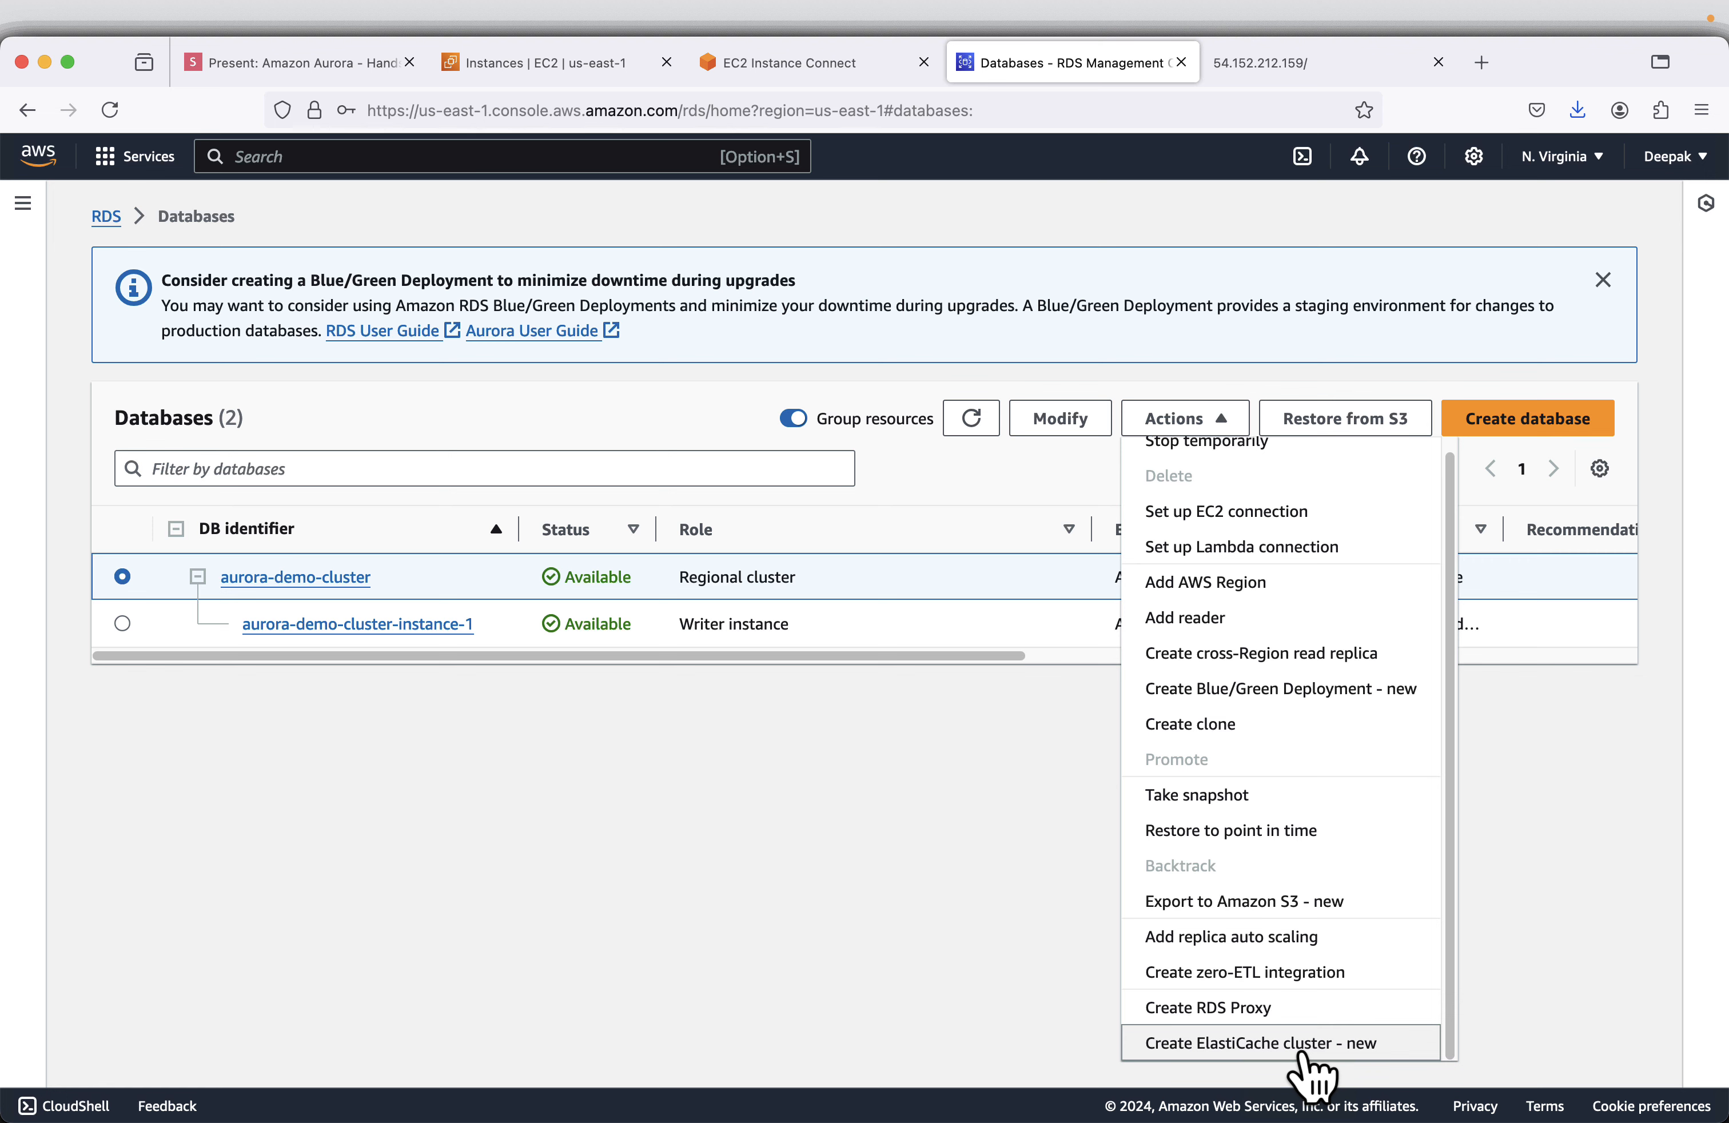
click(815, 948)
- Consult the Add reader slide and open the Add reader form for aurora-demo-cluster in RDS
click(271, 73)
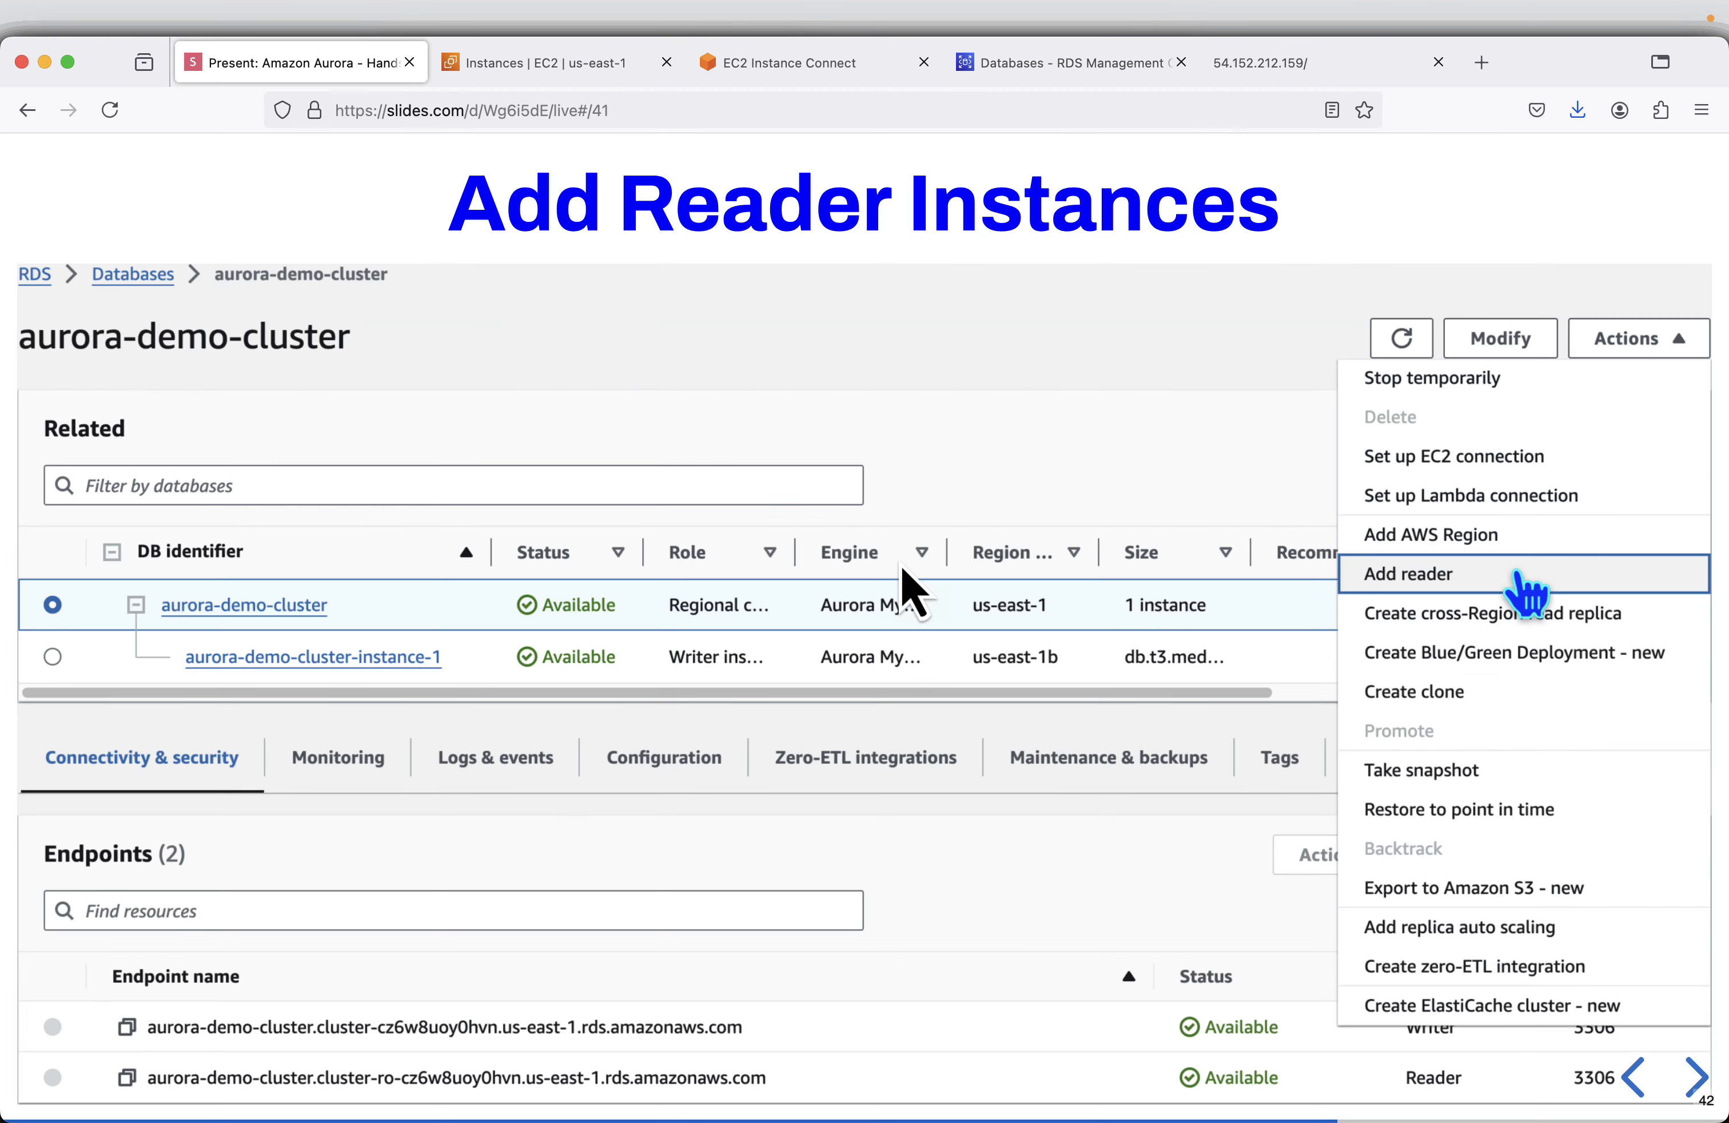
key(Right)
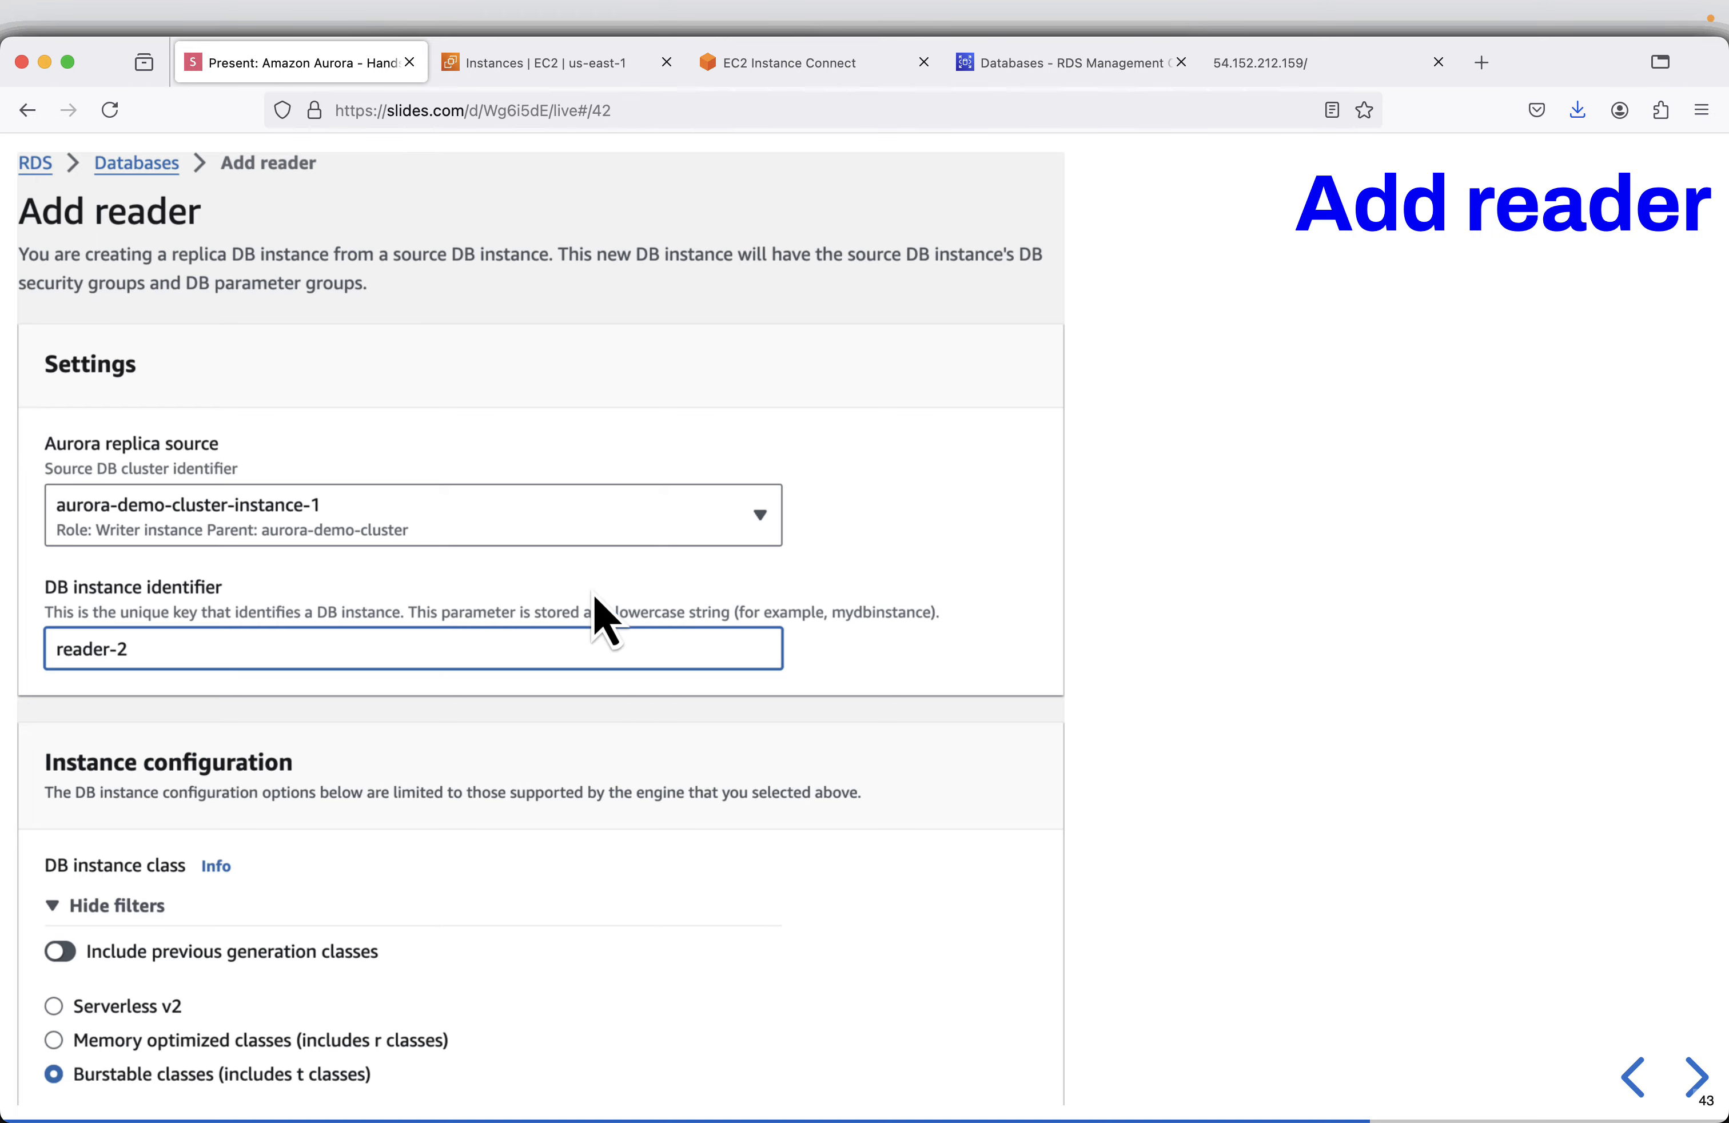
click(795, 73)
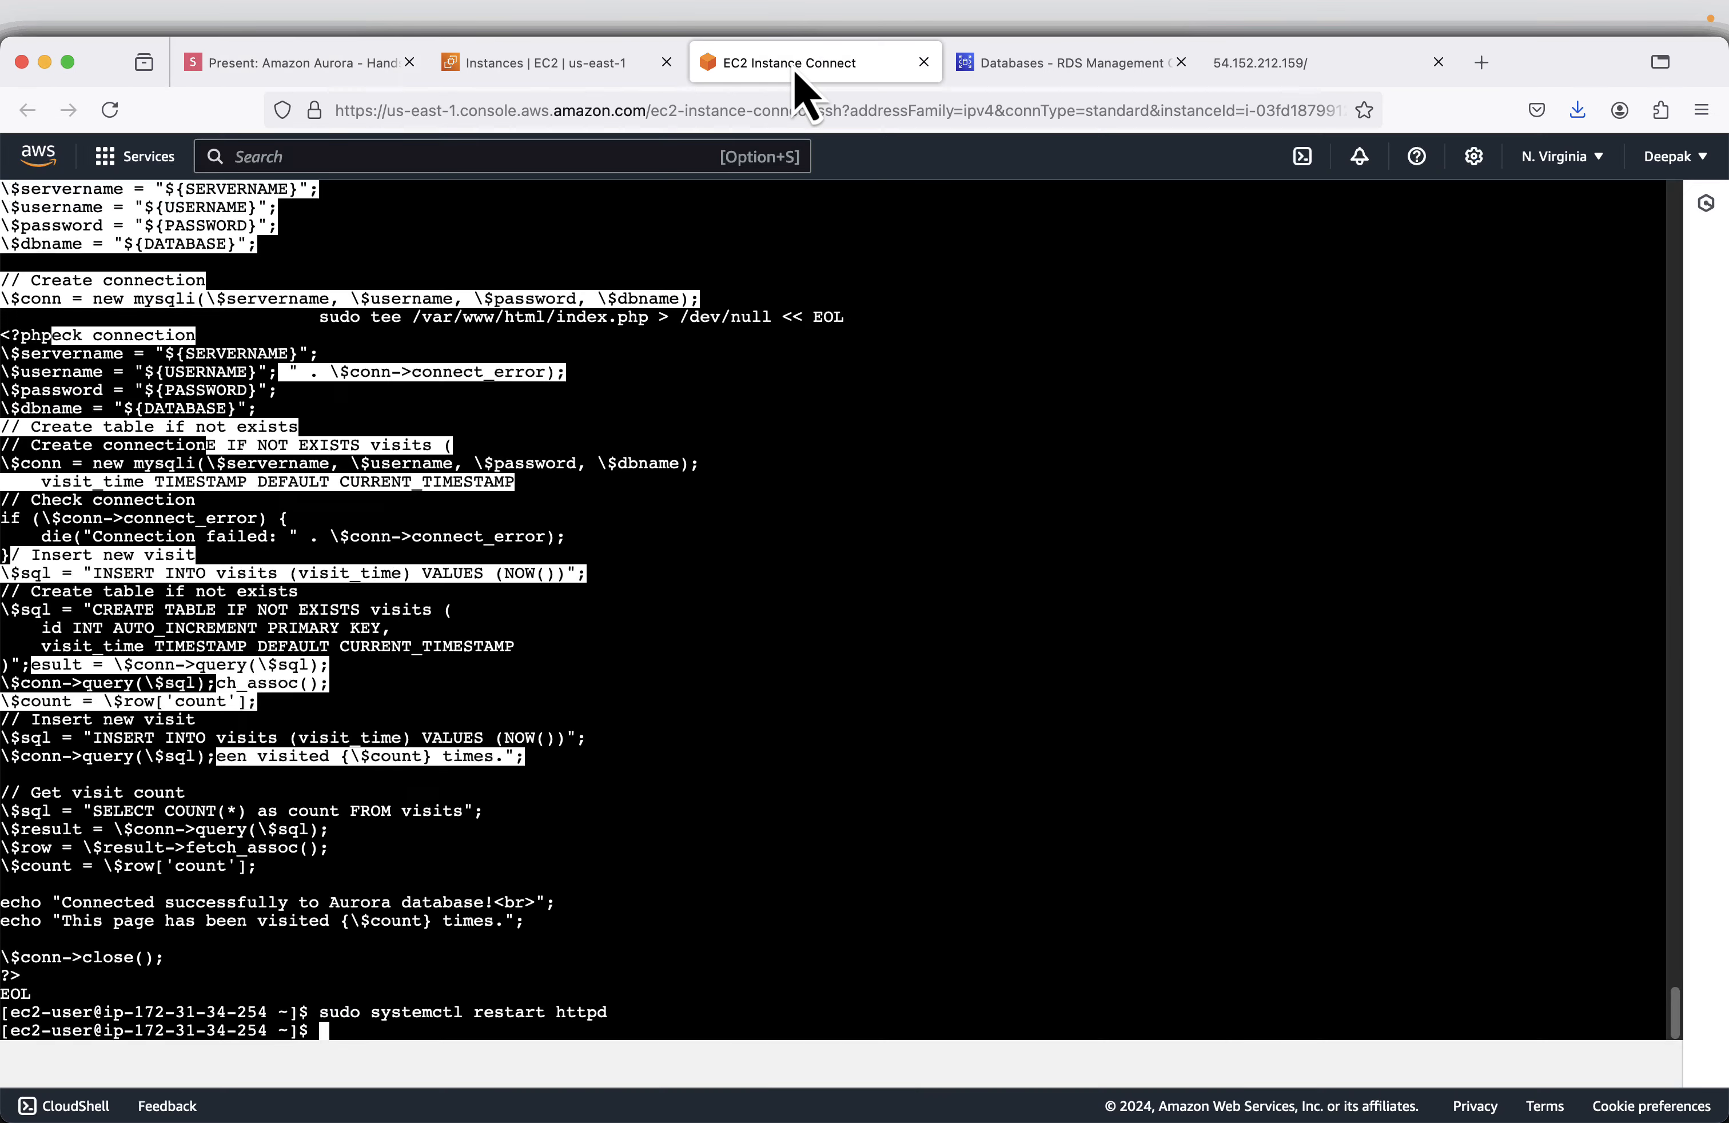
click(1021, 69)
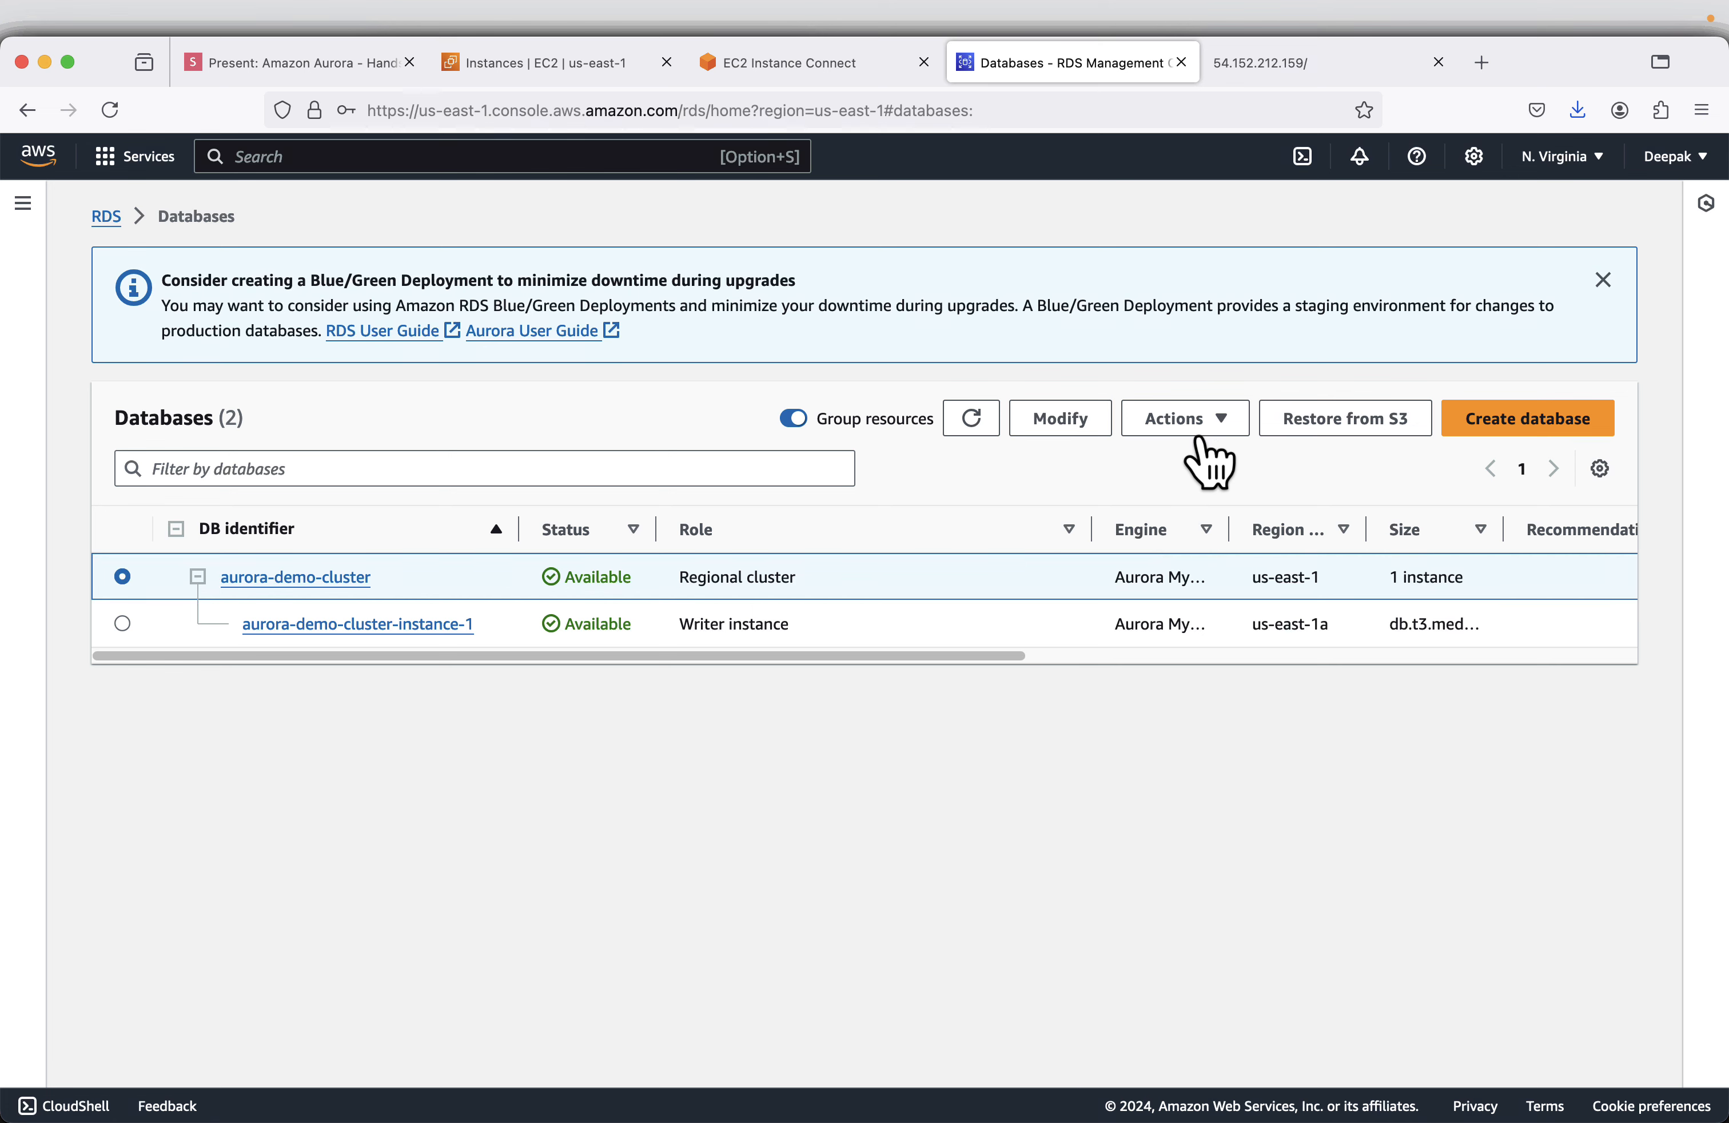
click(1203, 427)
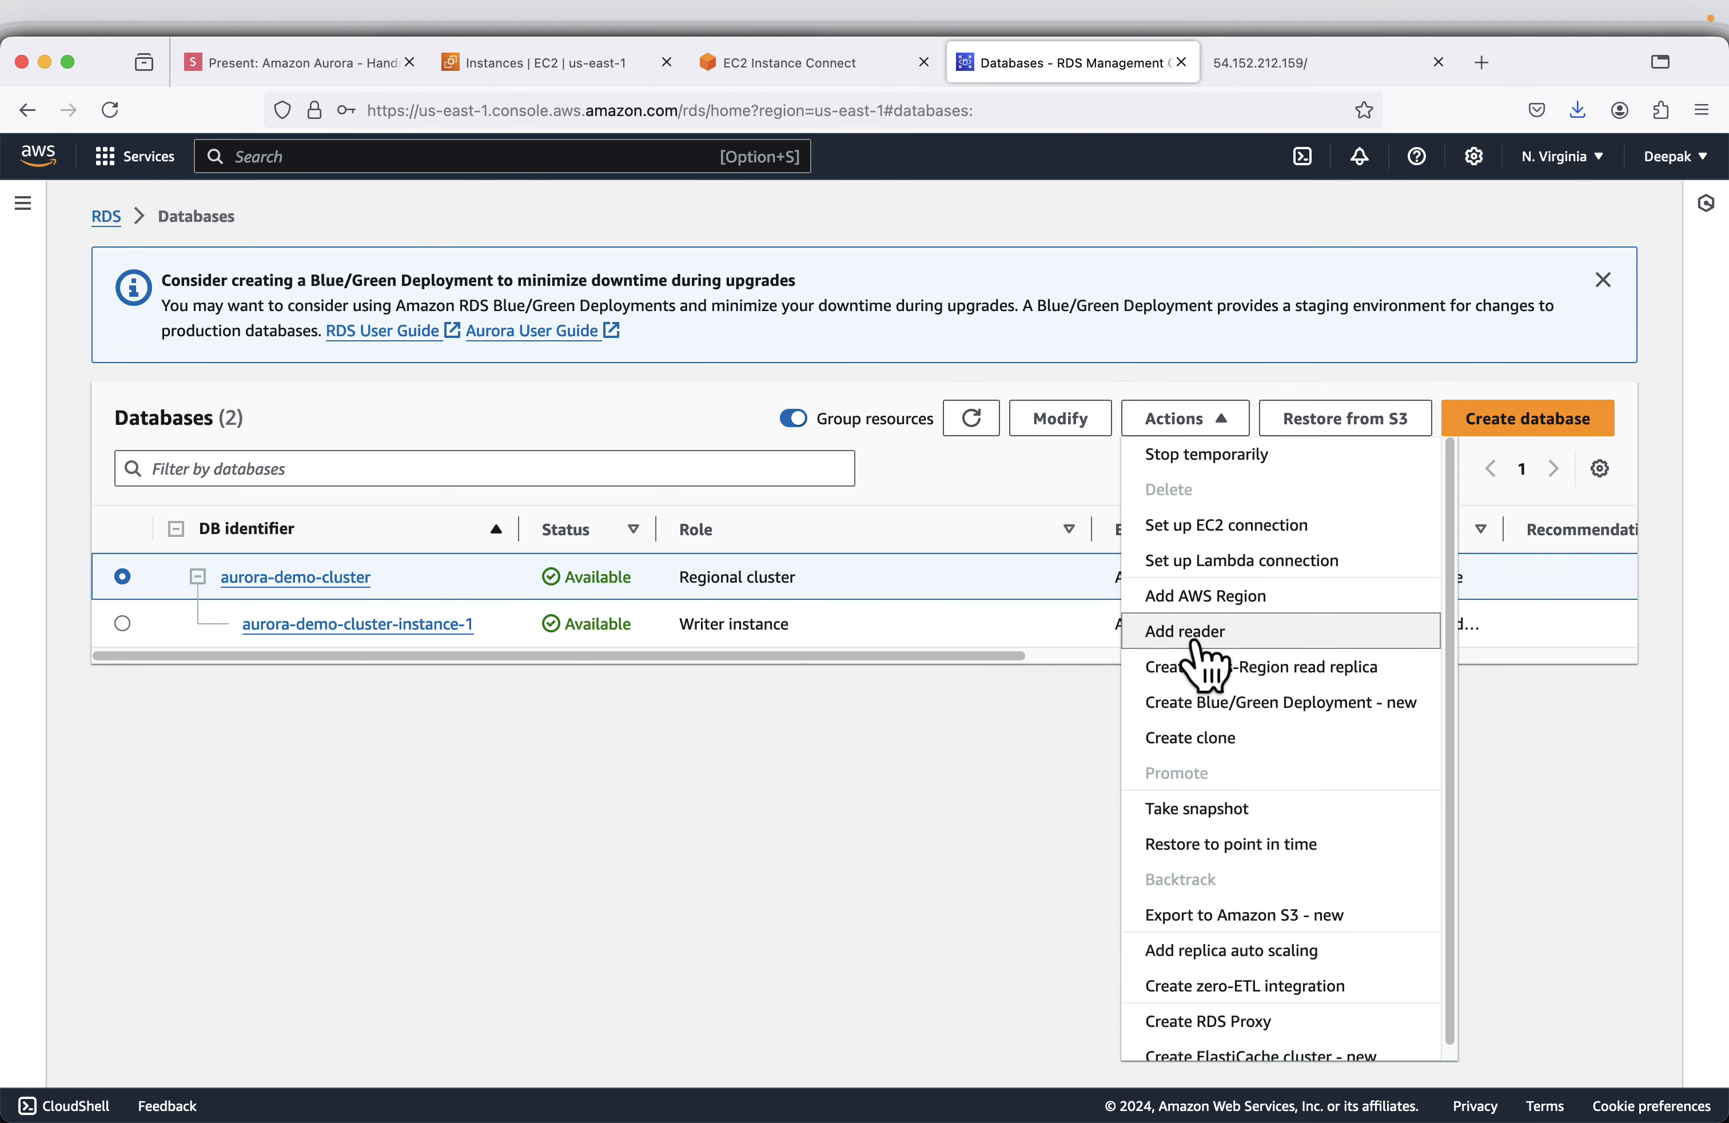
click(1199, 631)
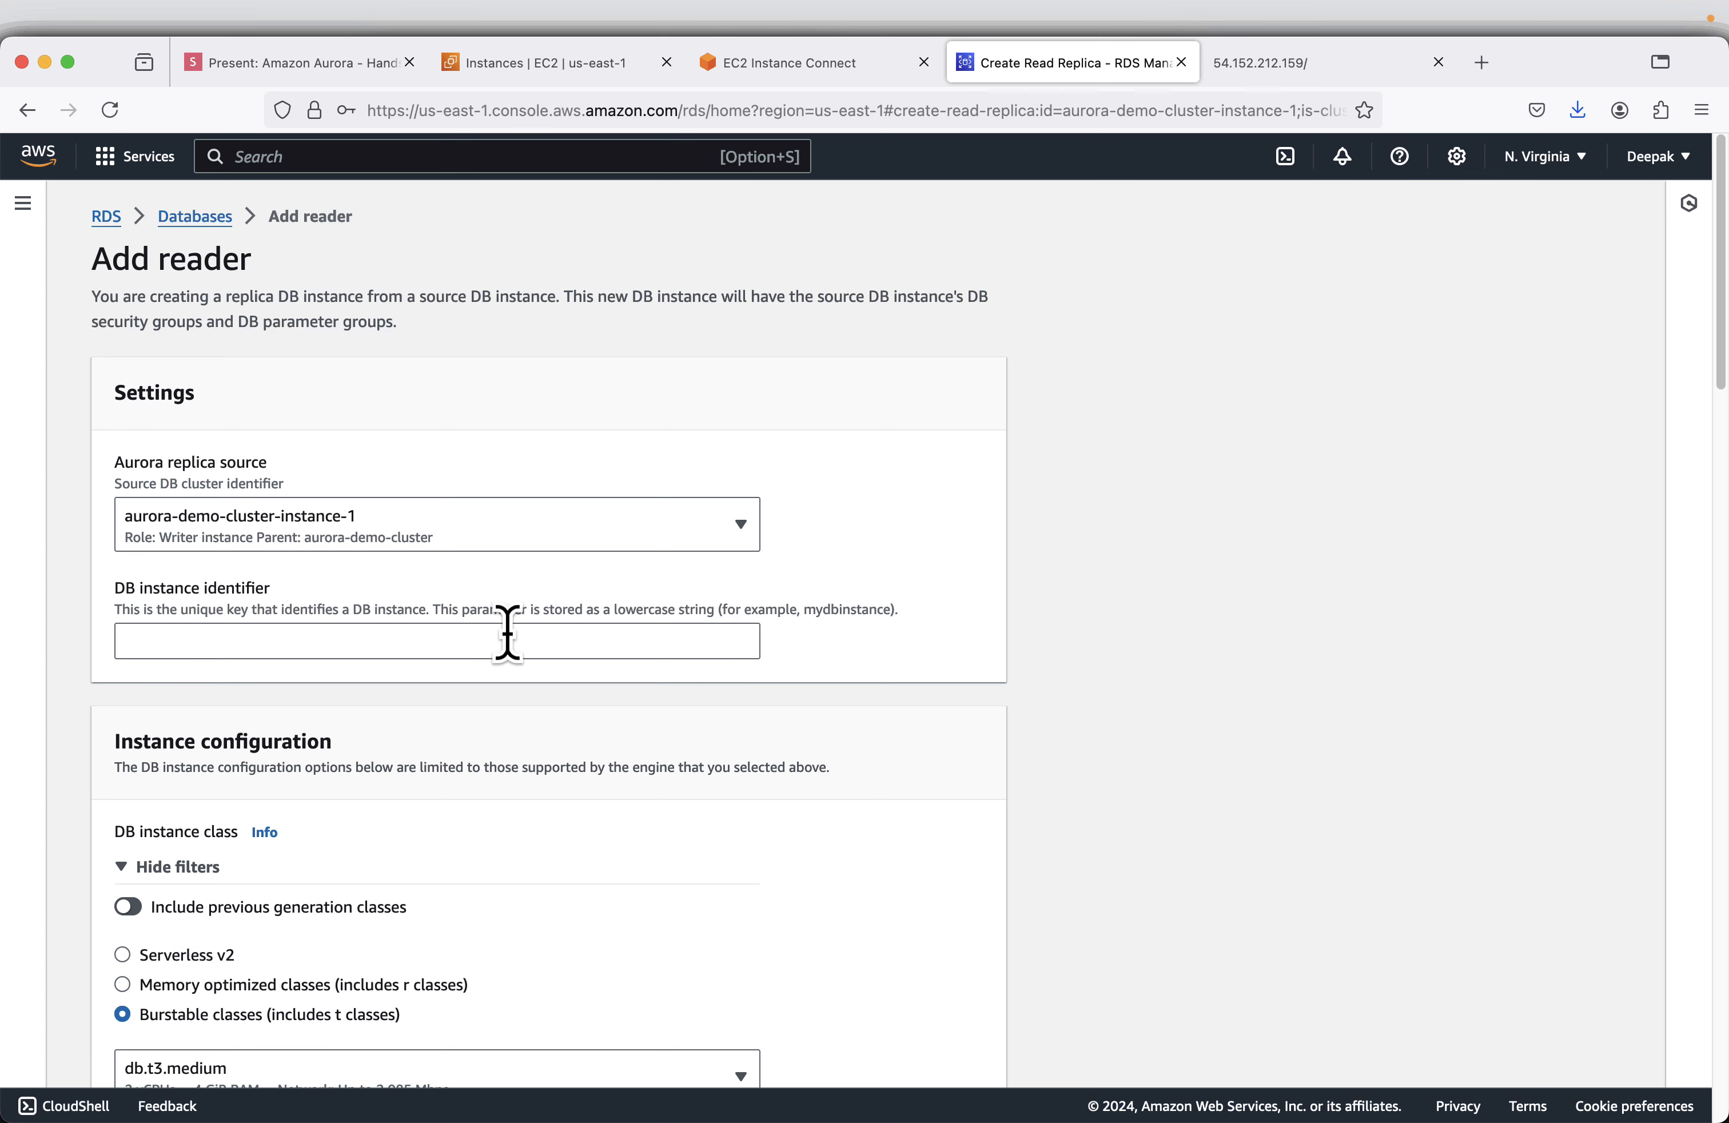
- Examine the Add reader form's instance class, connectivity, authentication, failover and encryption settings, and cancel without adding a reader
scroll(504, 607, down, 3)
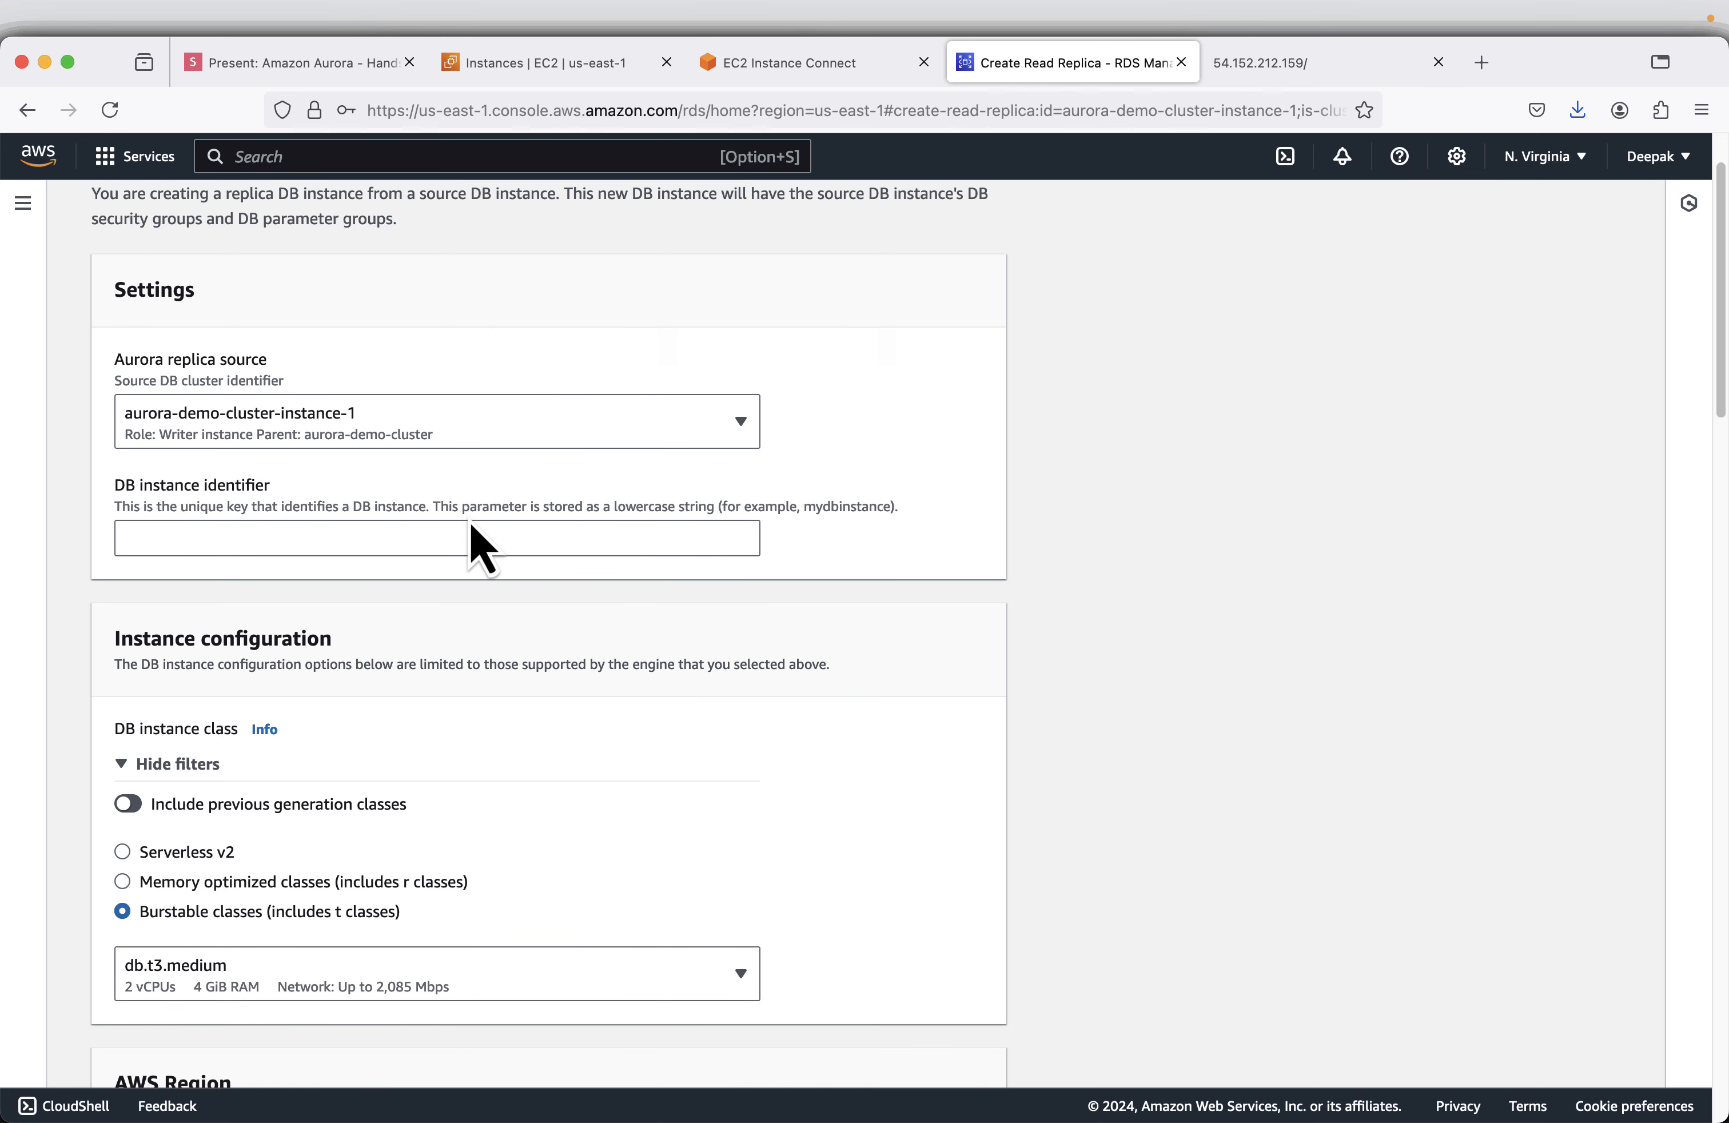
scroll(481, 547, down, 1)
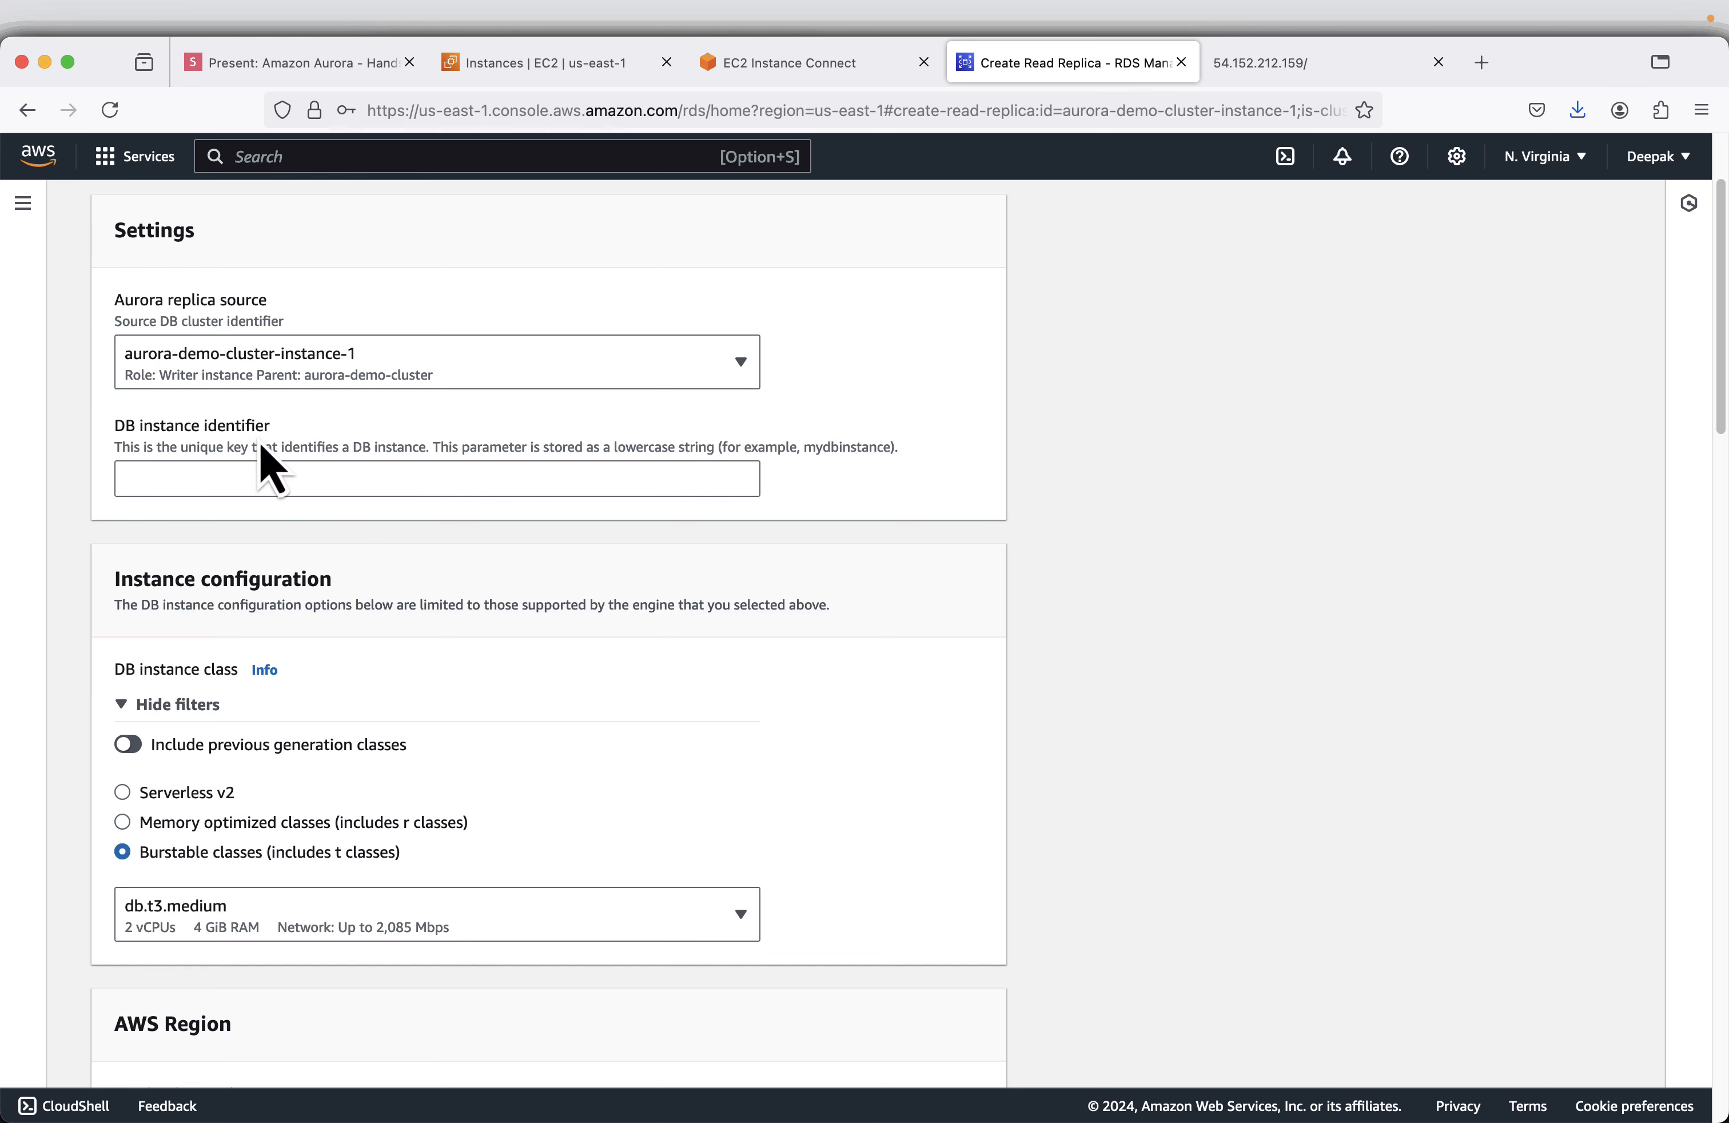
scroll(347, 522, down, 10)
scroll(350, 539, down, 6)
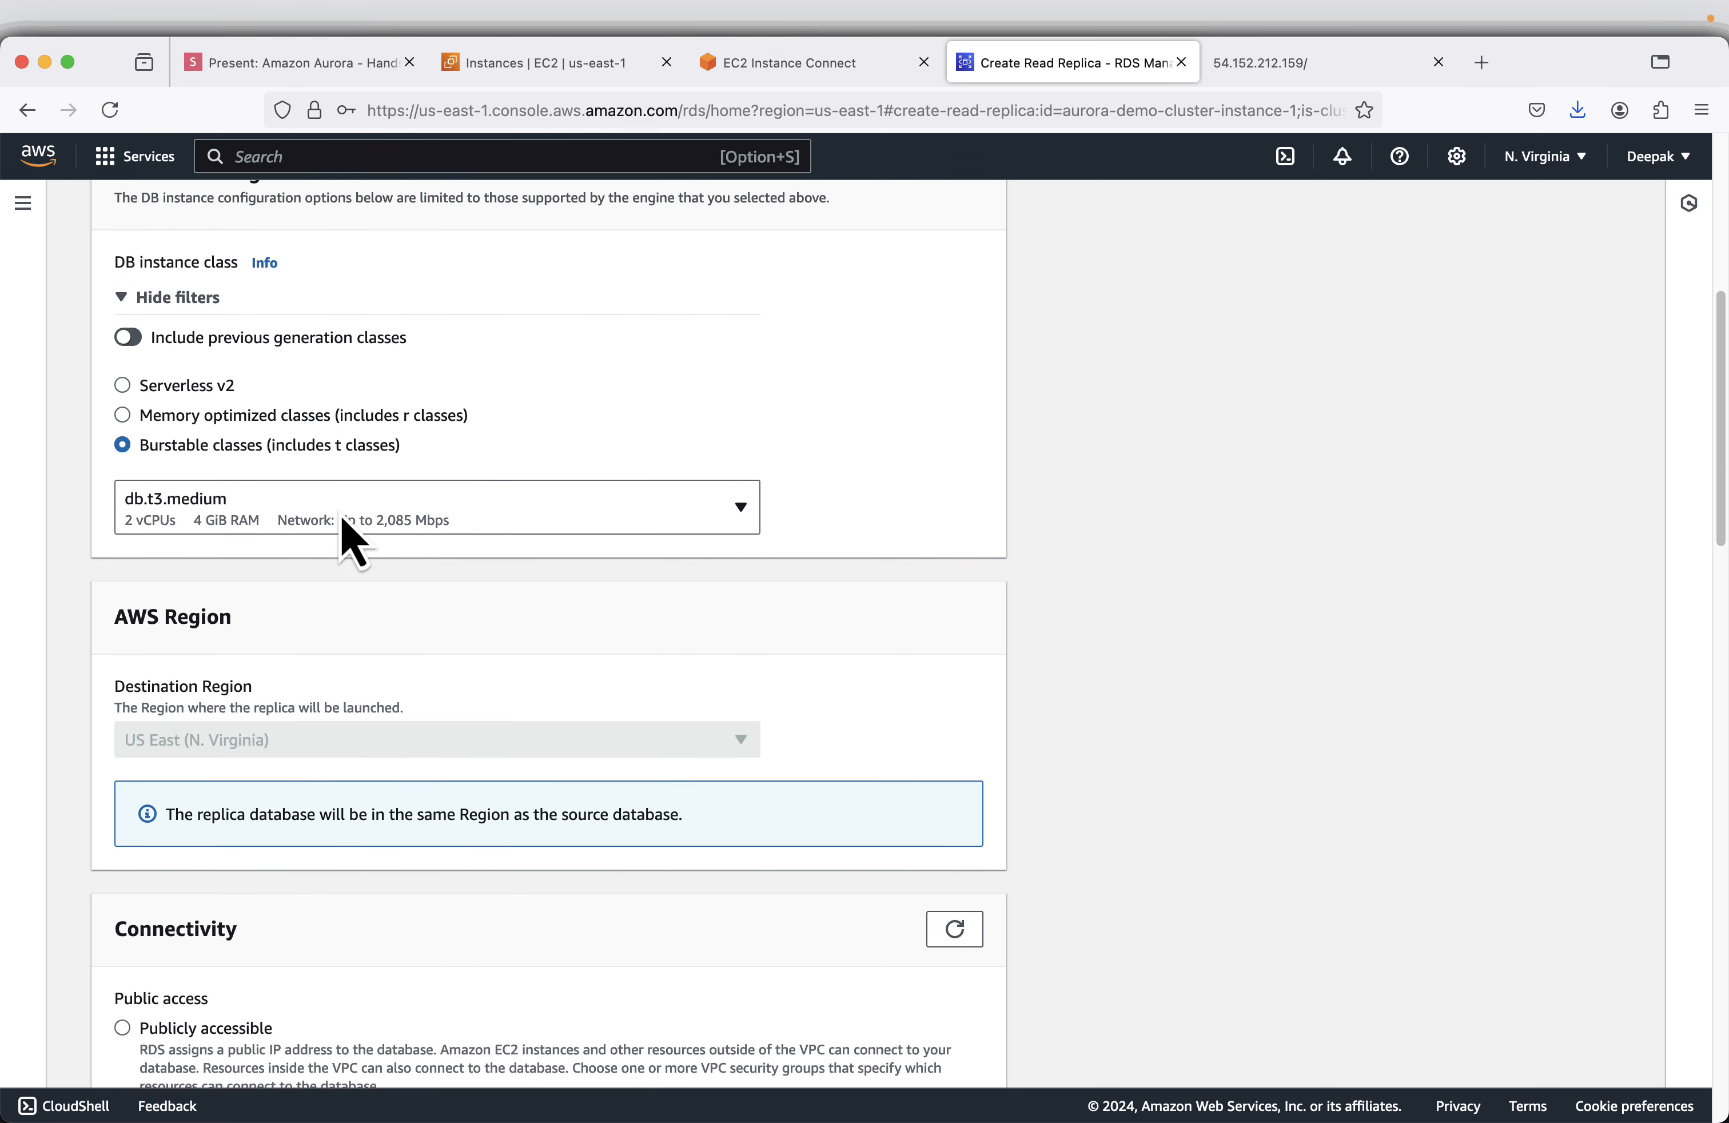
scroll(350, 540, down, 5)
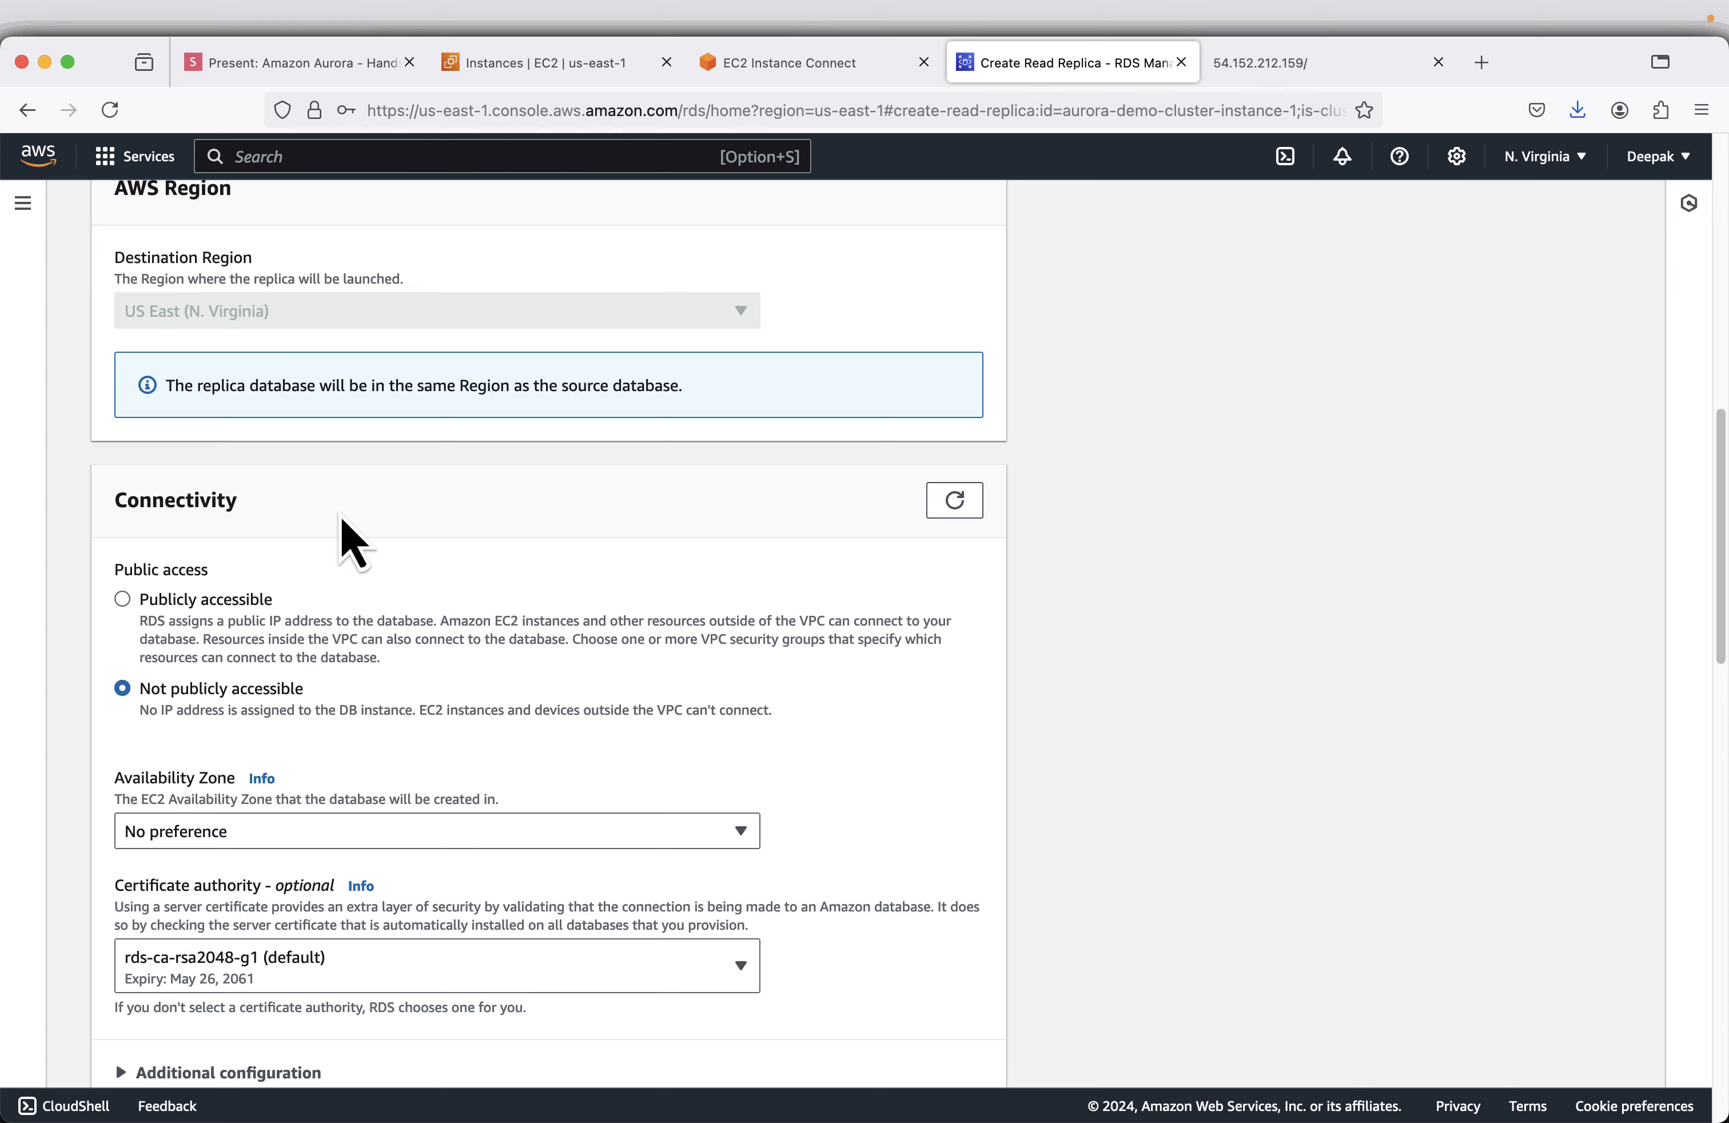
scroll(617, 599, down, 10)
scroll(605, 567, up, 6)
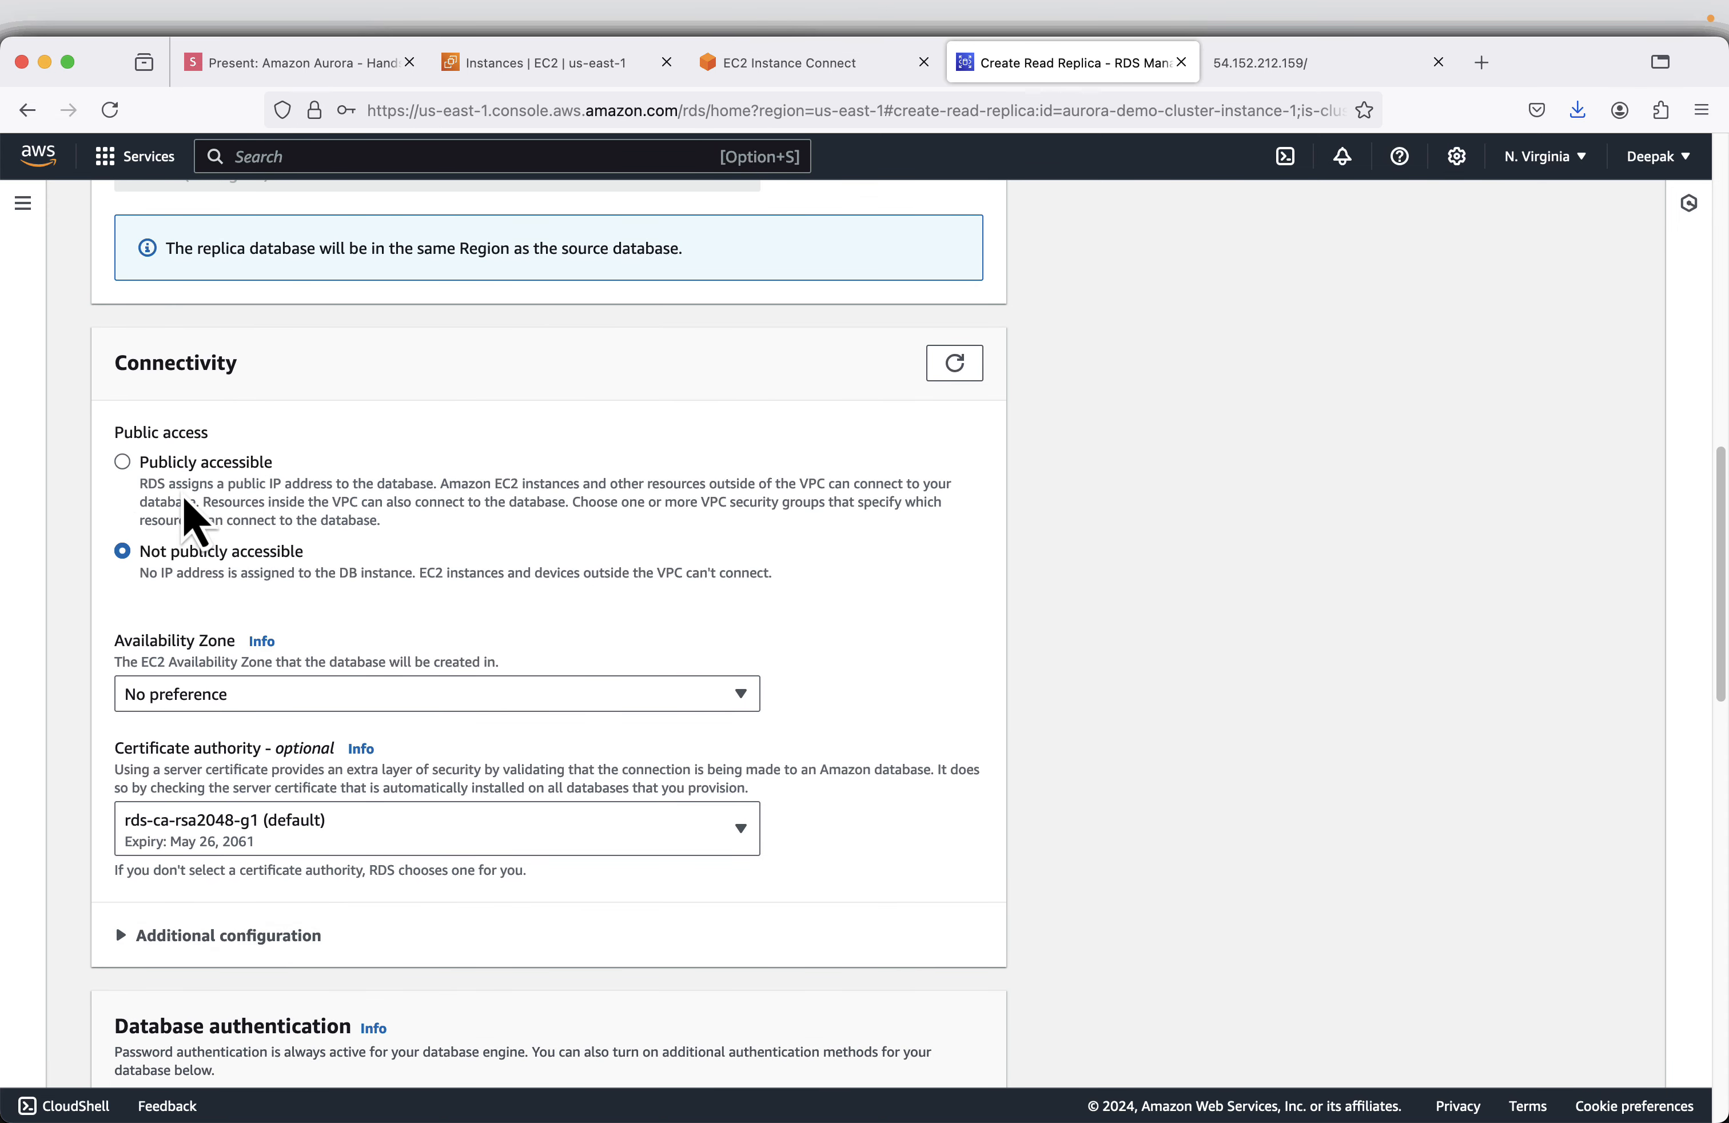
scroll(363, 612, down, 5)
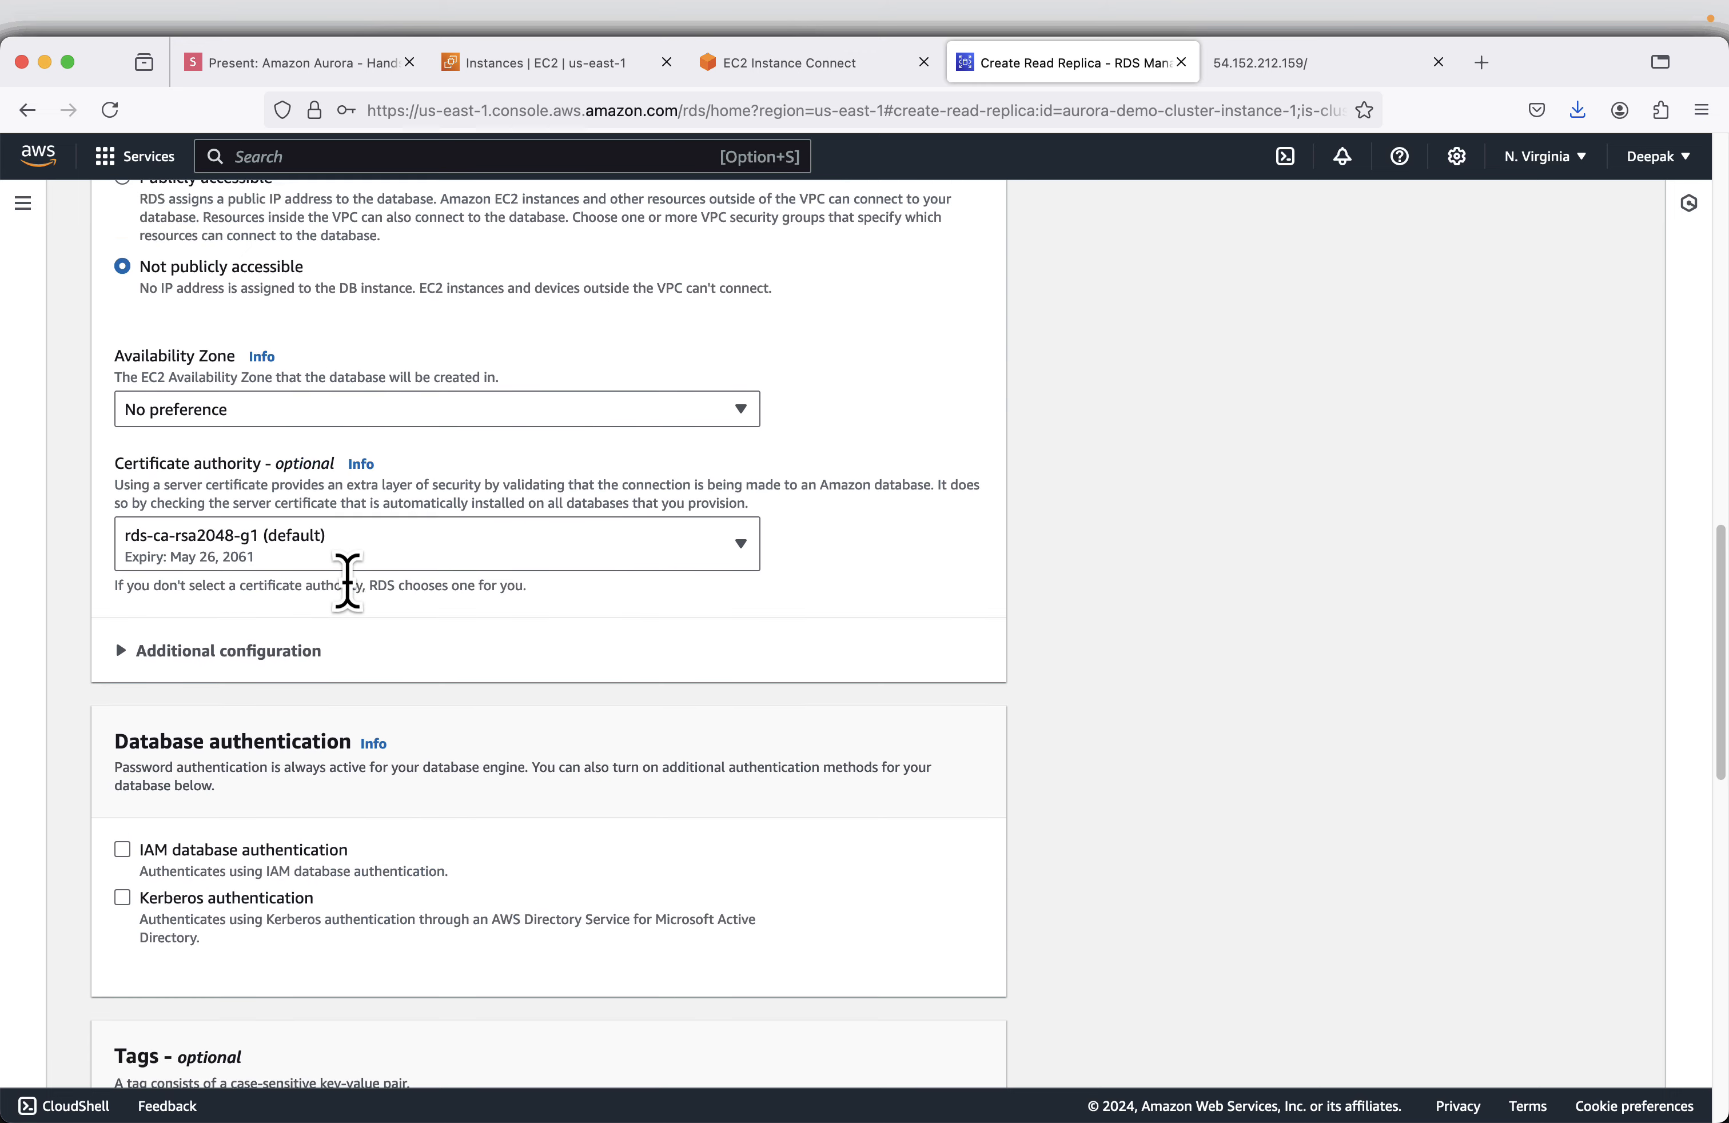
scroll(424, 887, down, 10)
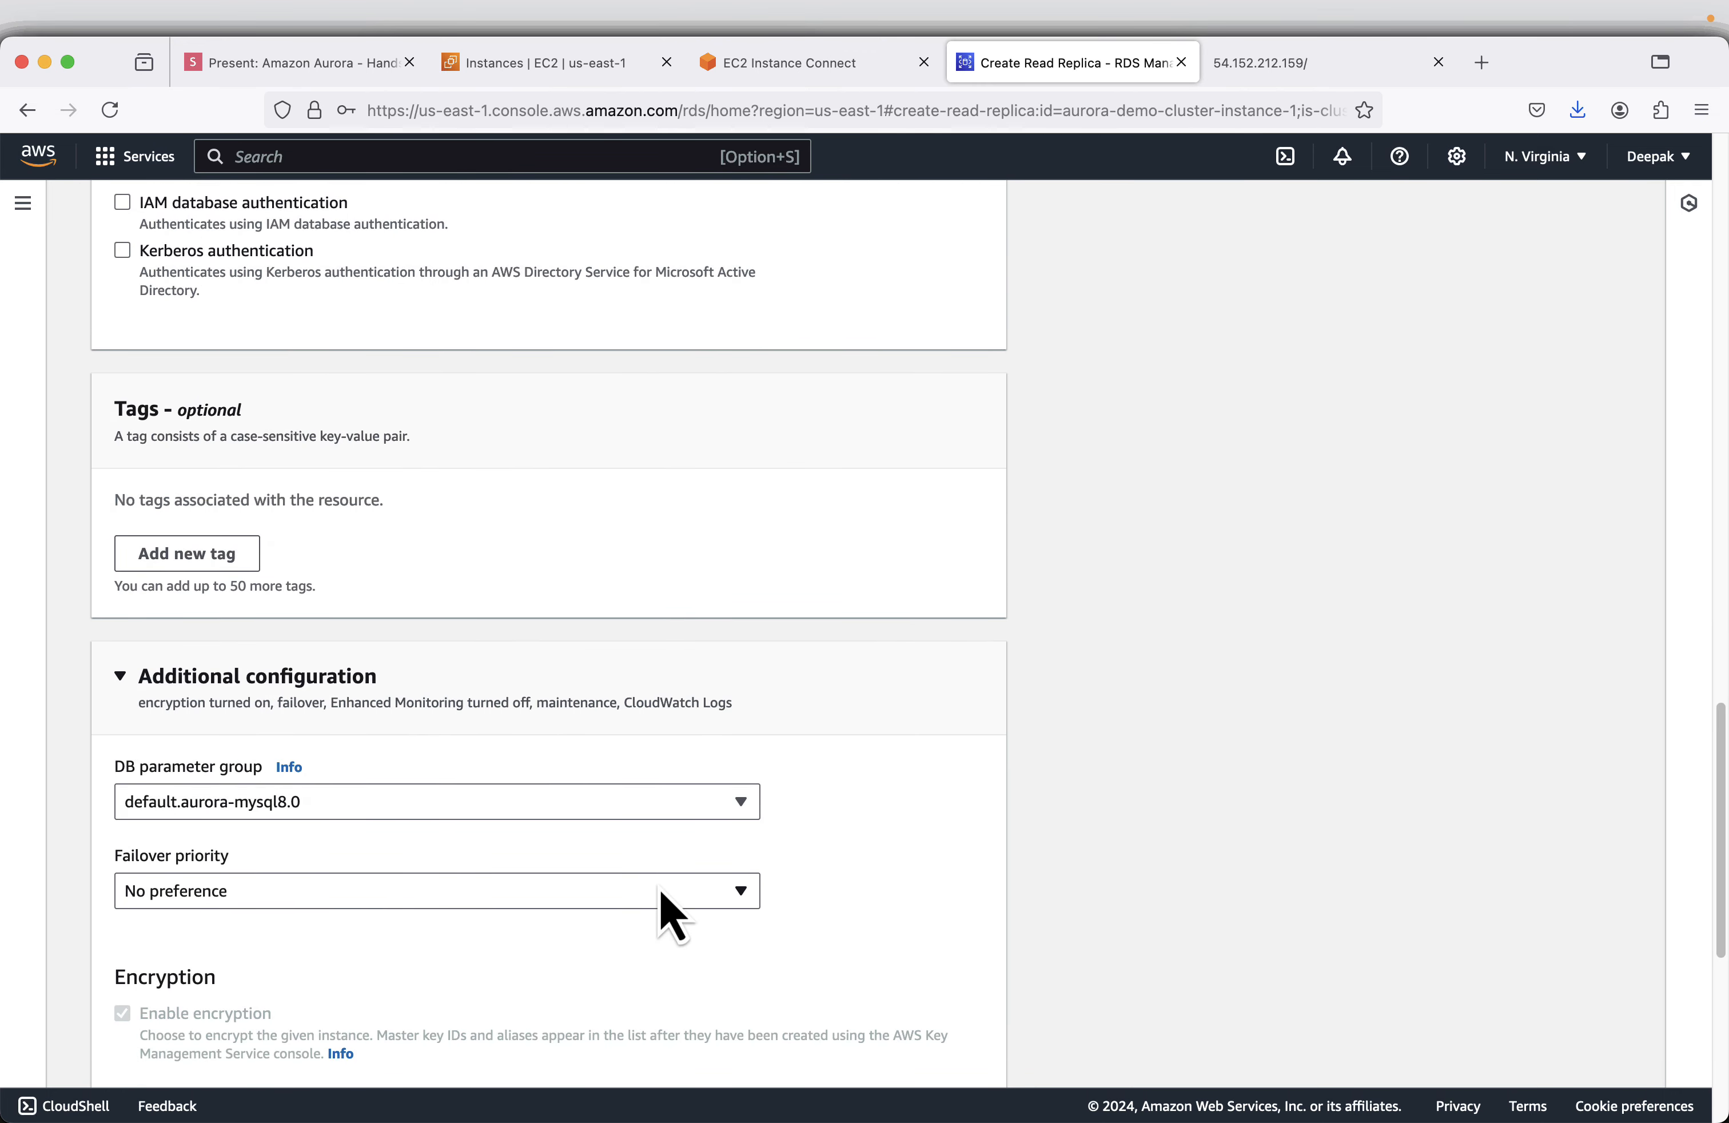
scroll(494, 702, down, 7)
scroll(493, 692, down, 2)
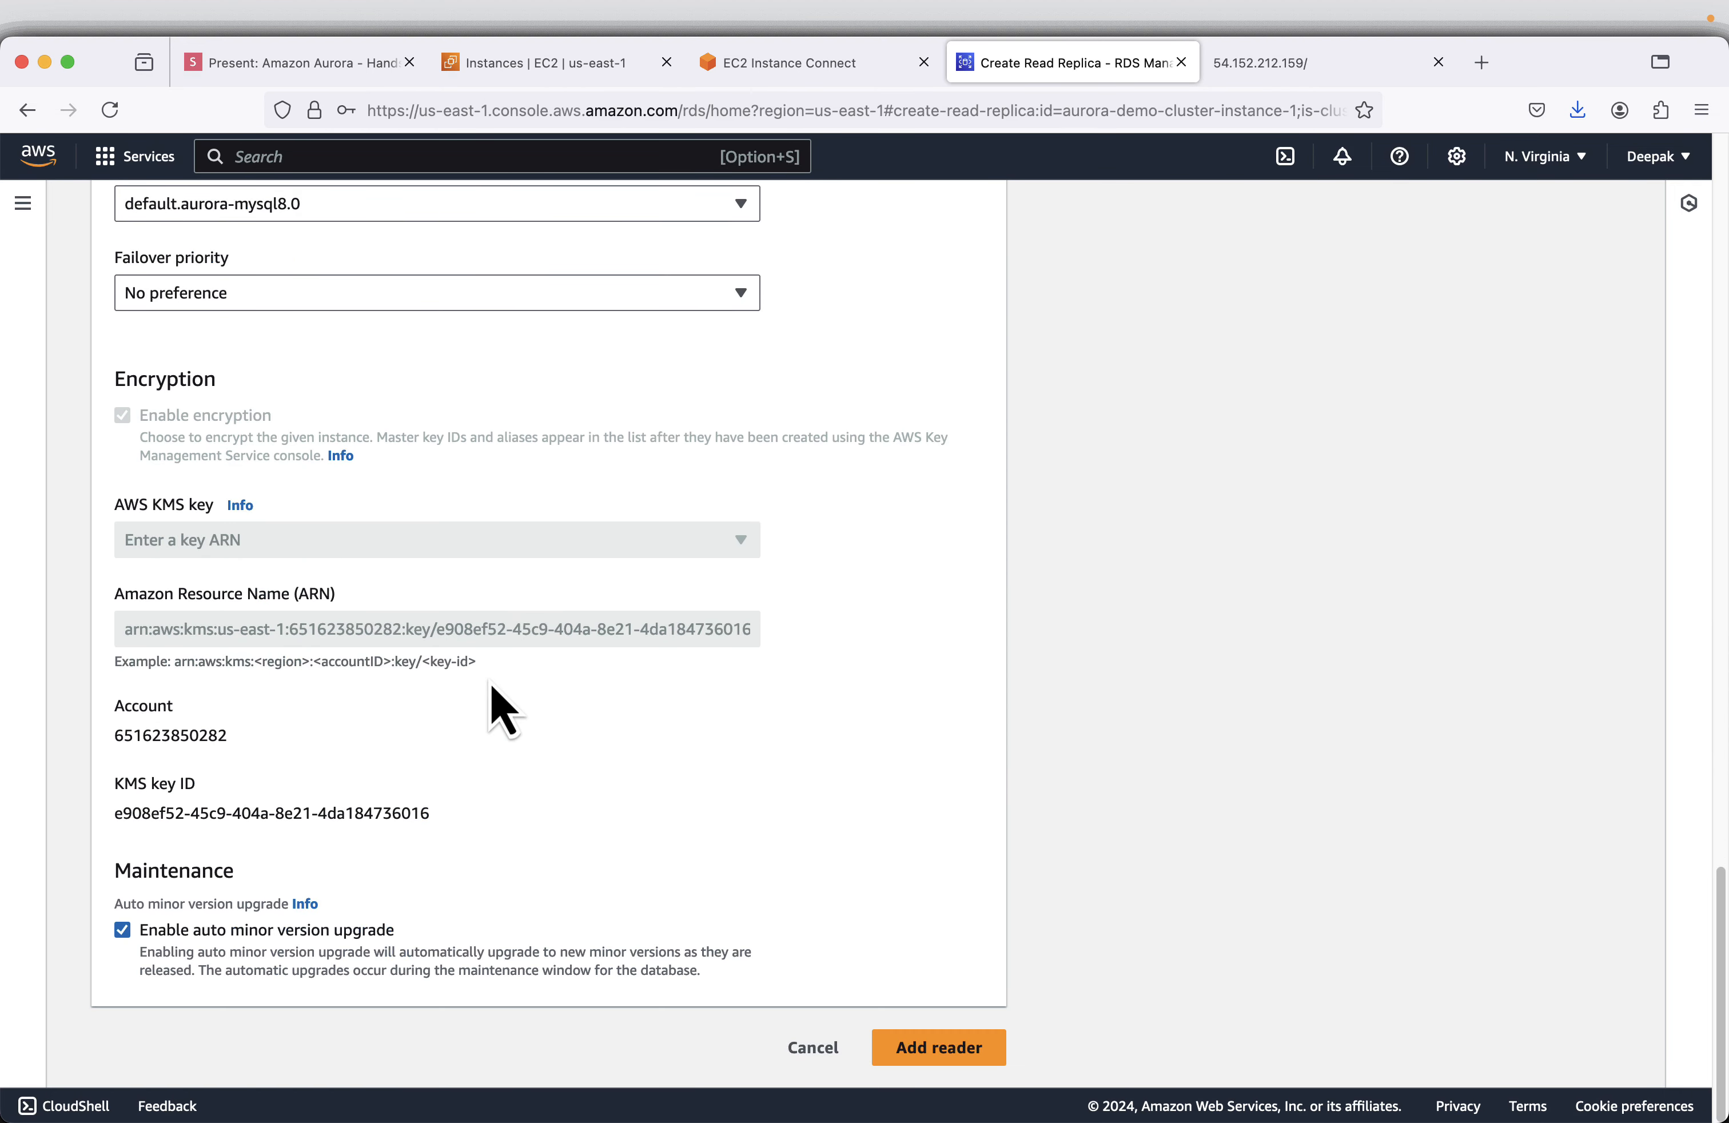
click(813, 1049)
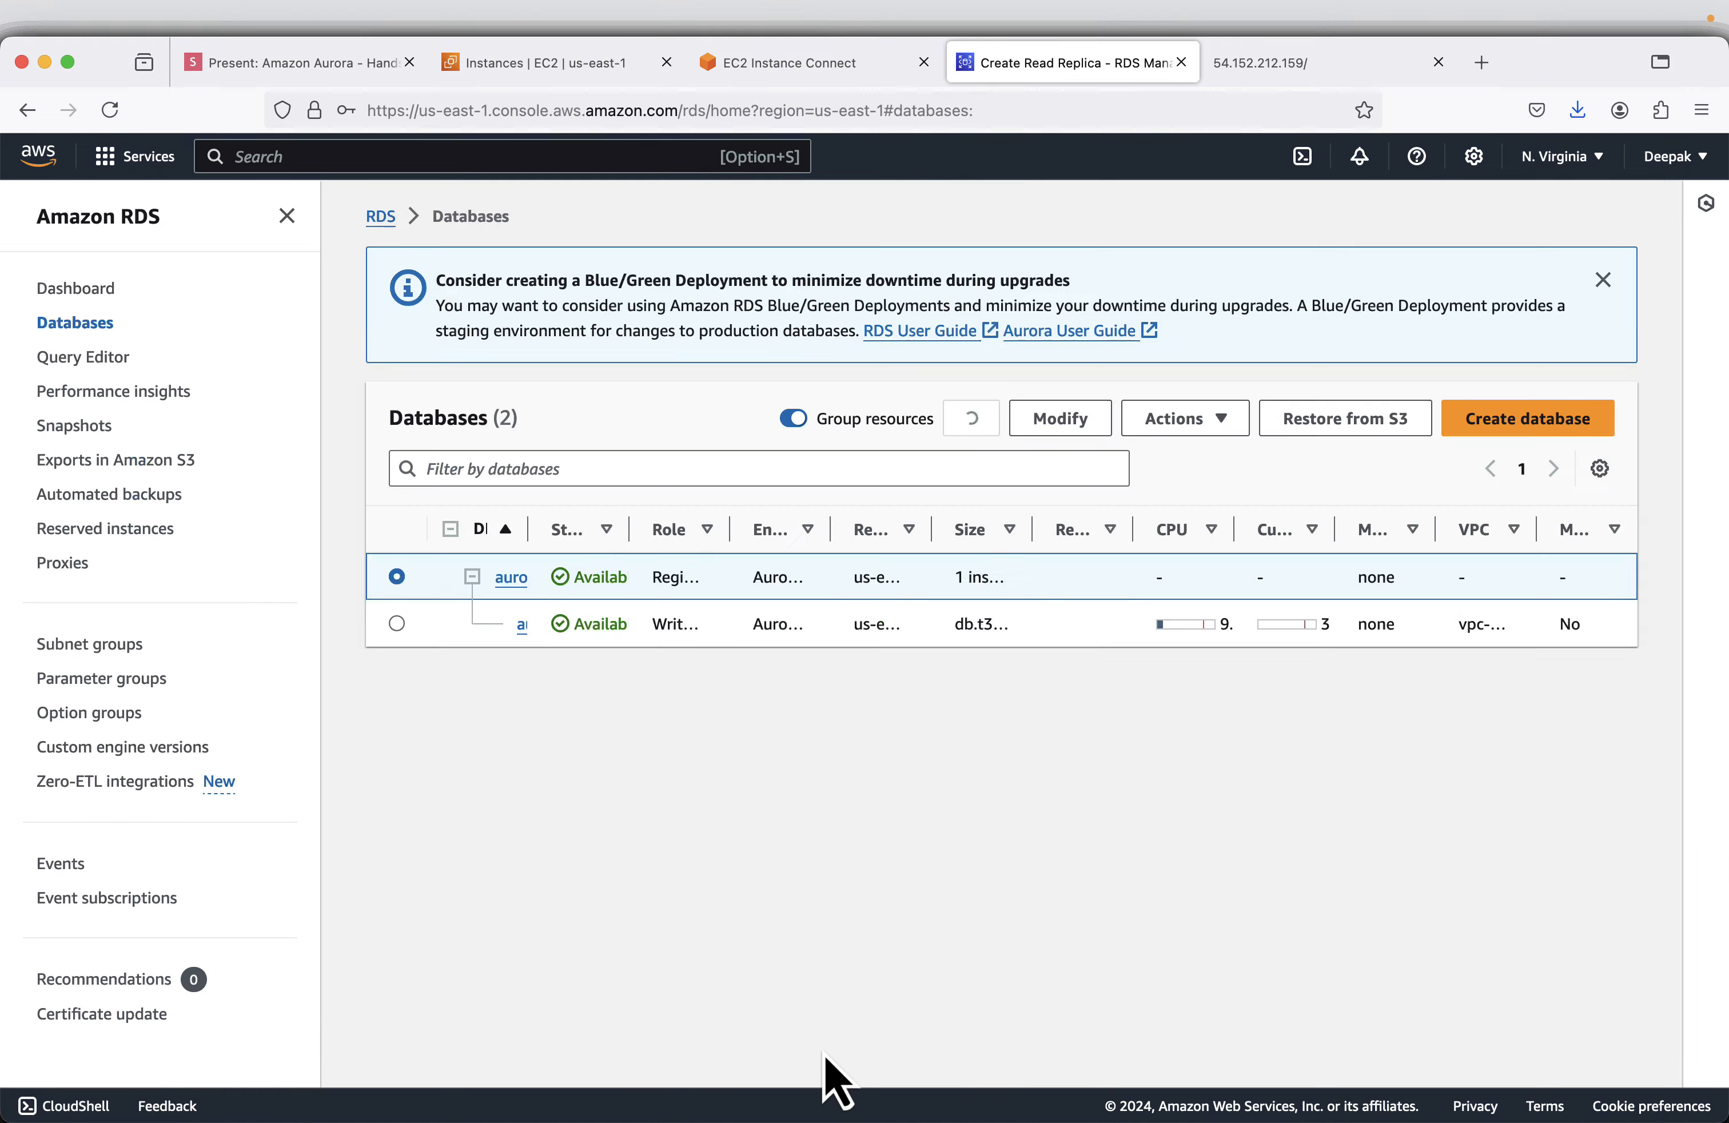
- Advance to the next slide about other options and review the actions offered for aurora-demo-cluster-instance-1 in RDS
click(280, 56)
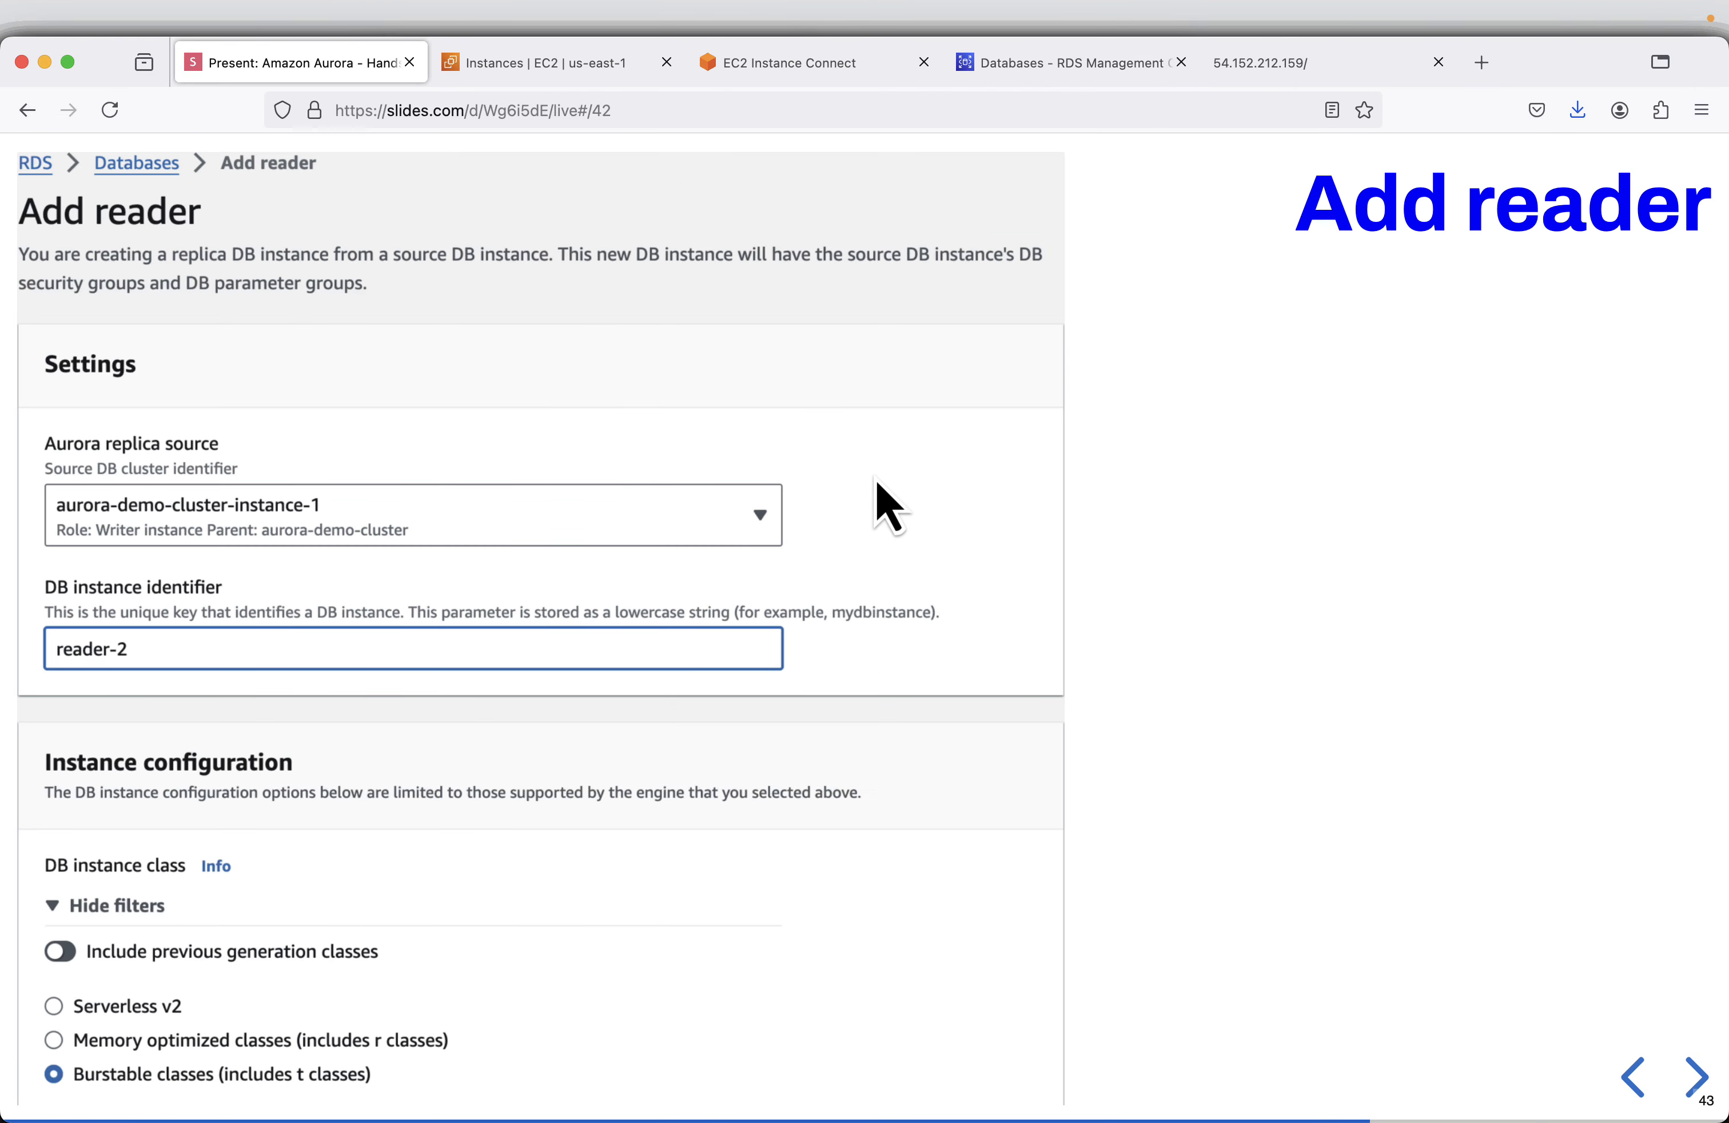
key(Right)
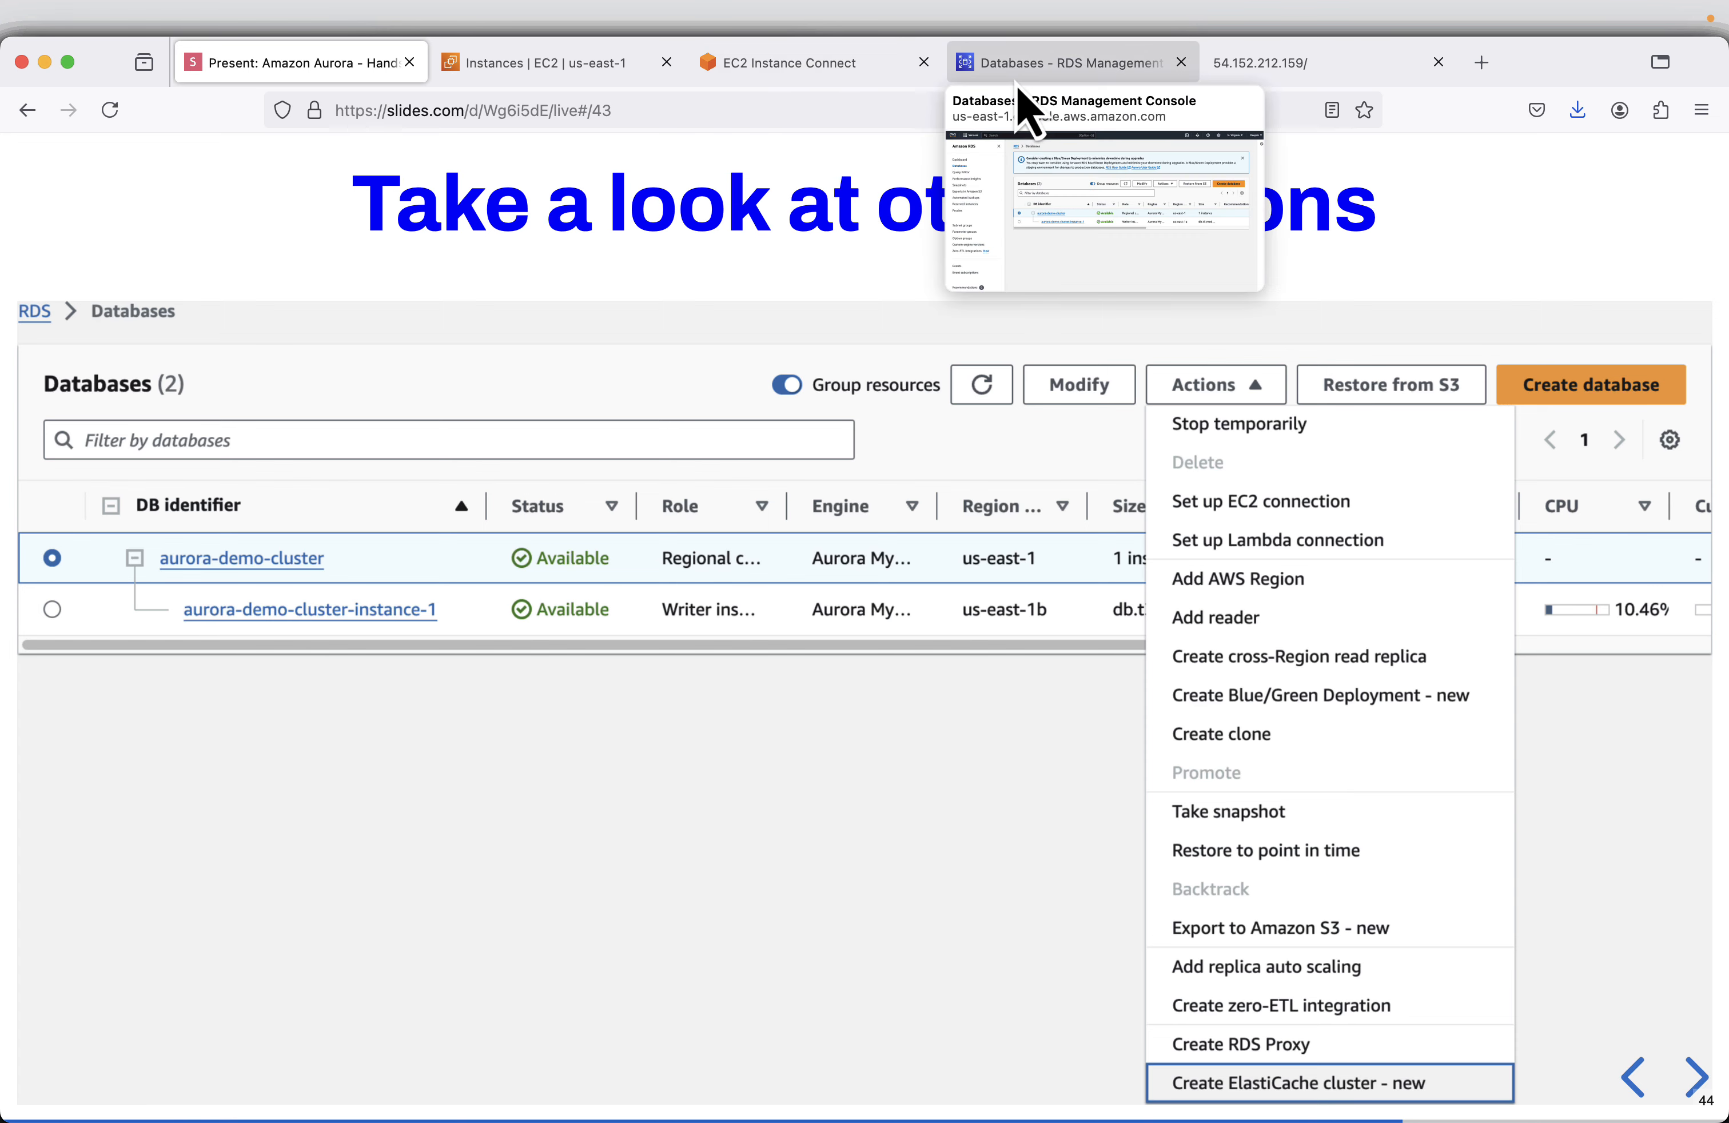
click(1013, 58)
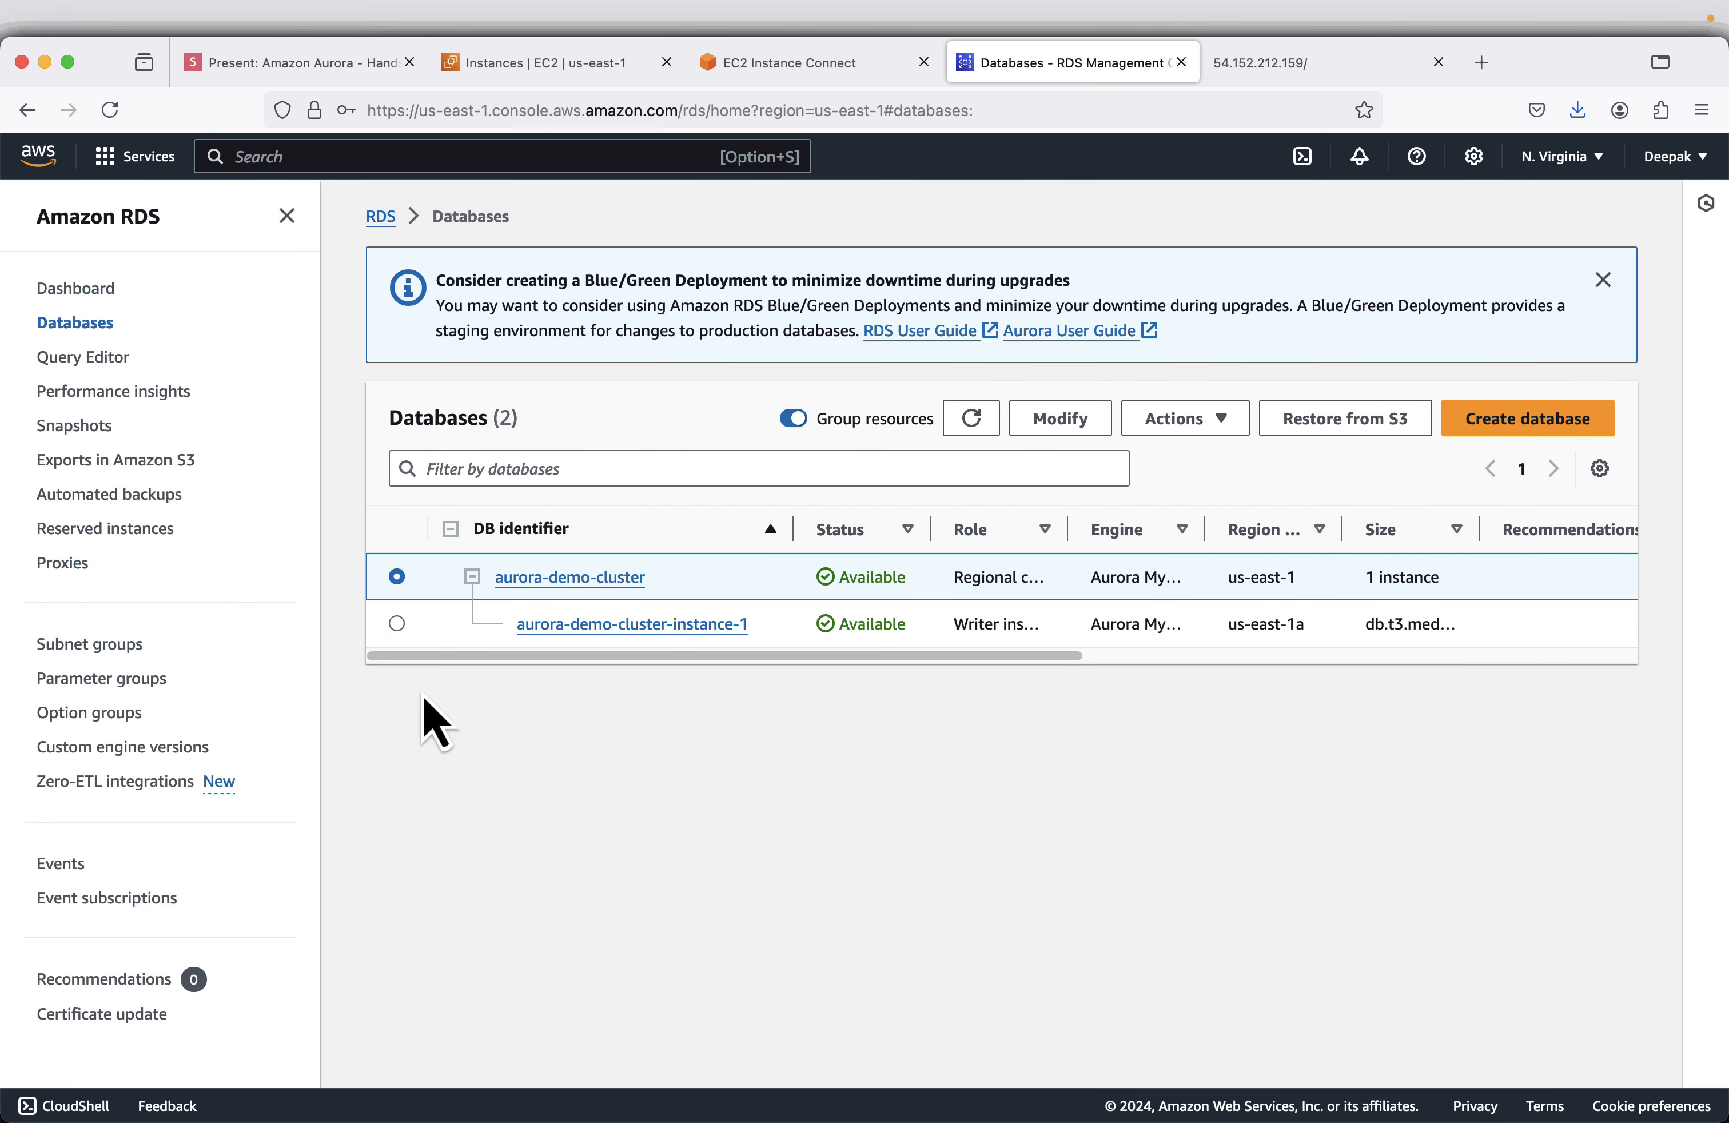
click(397, 623)
click(287, 216)
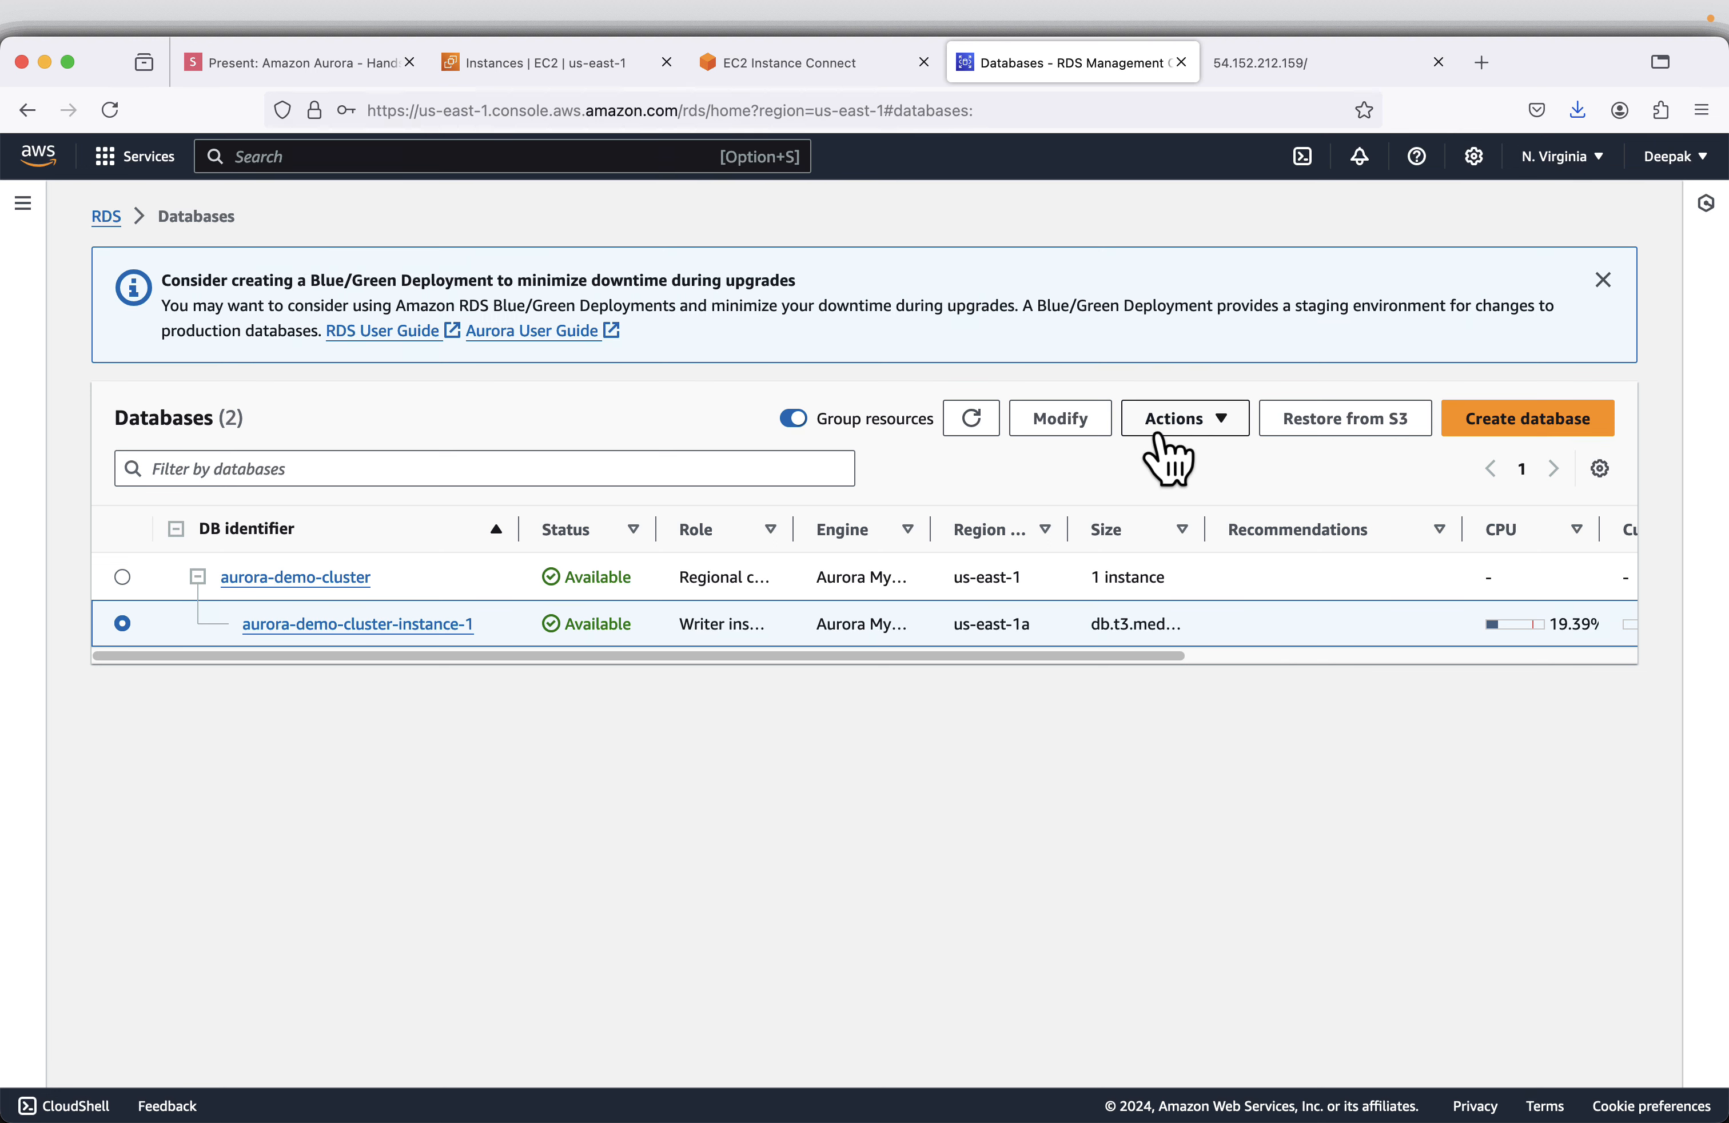
click(1162, 434)
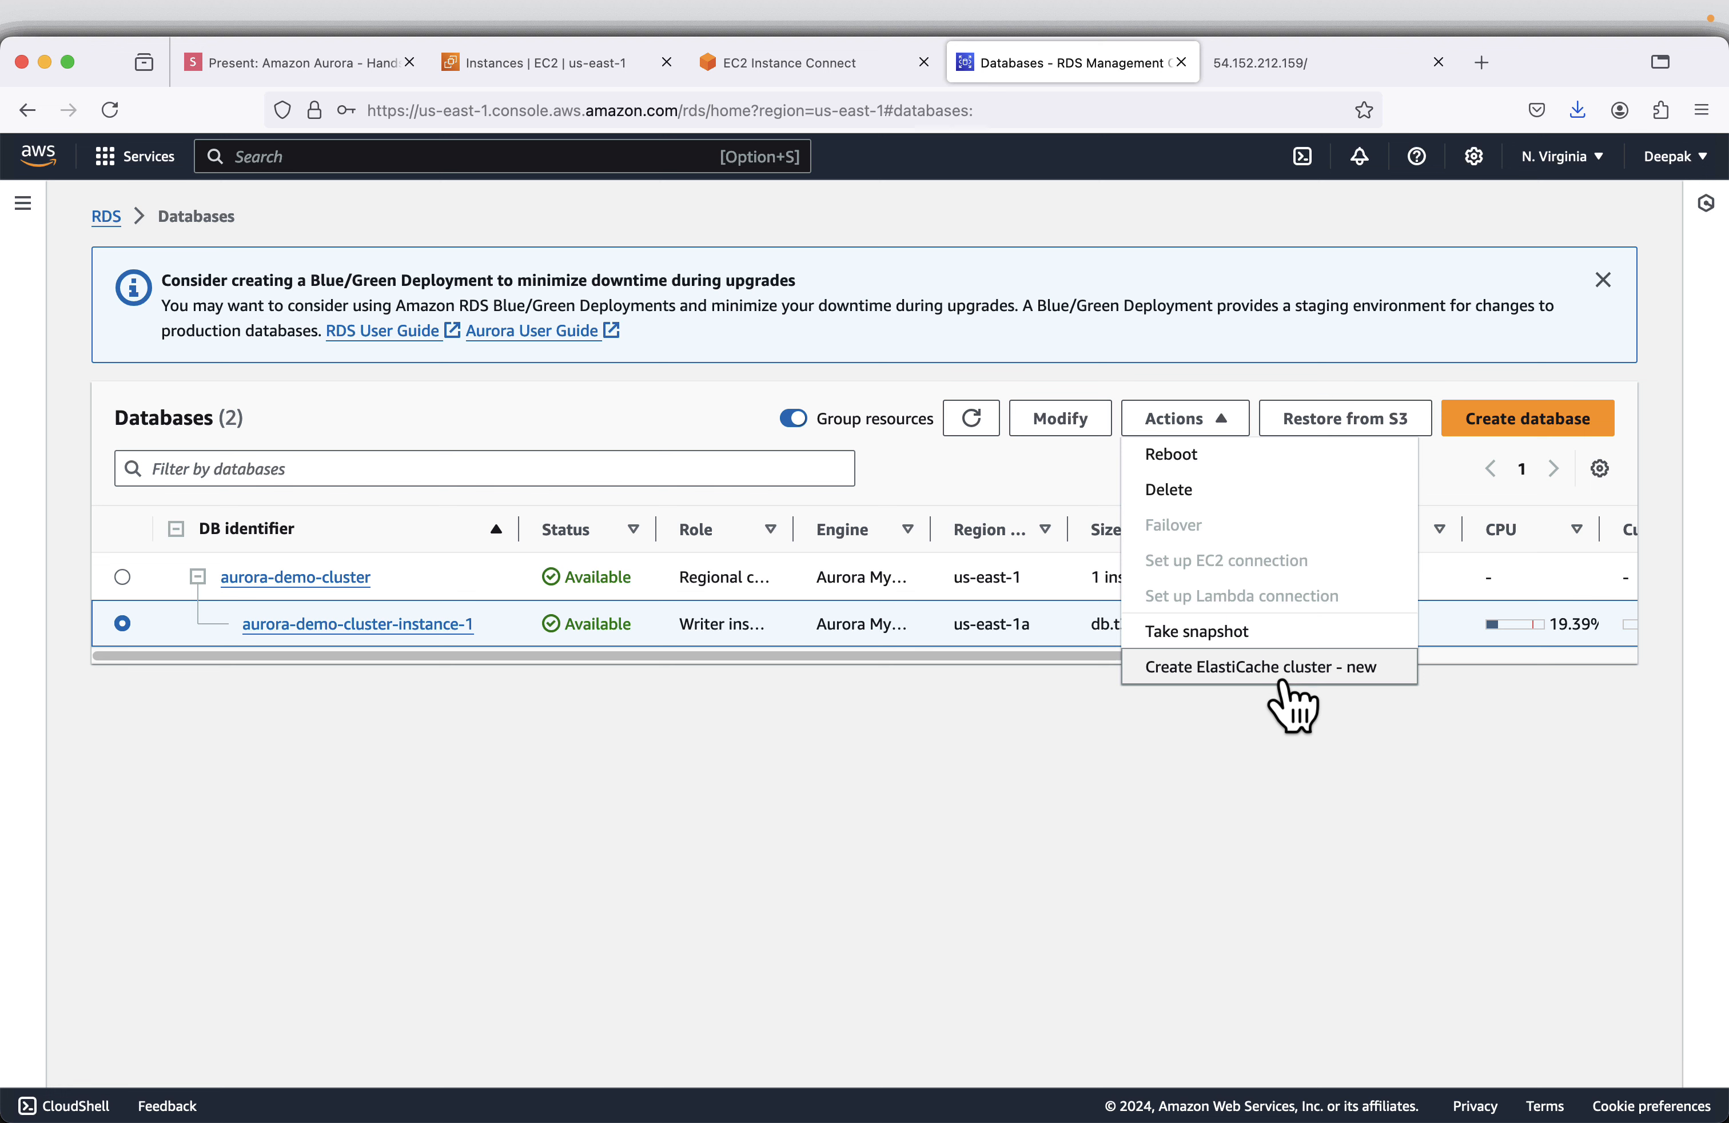
click(1040, 773)
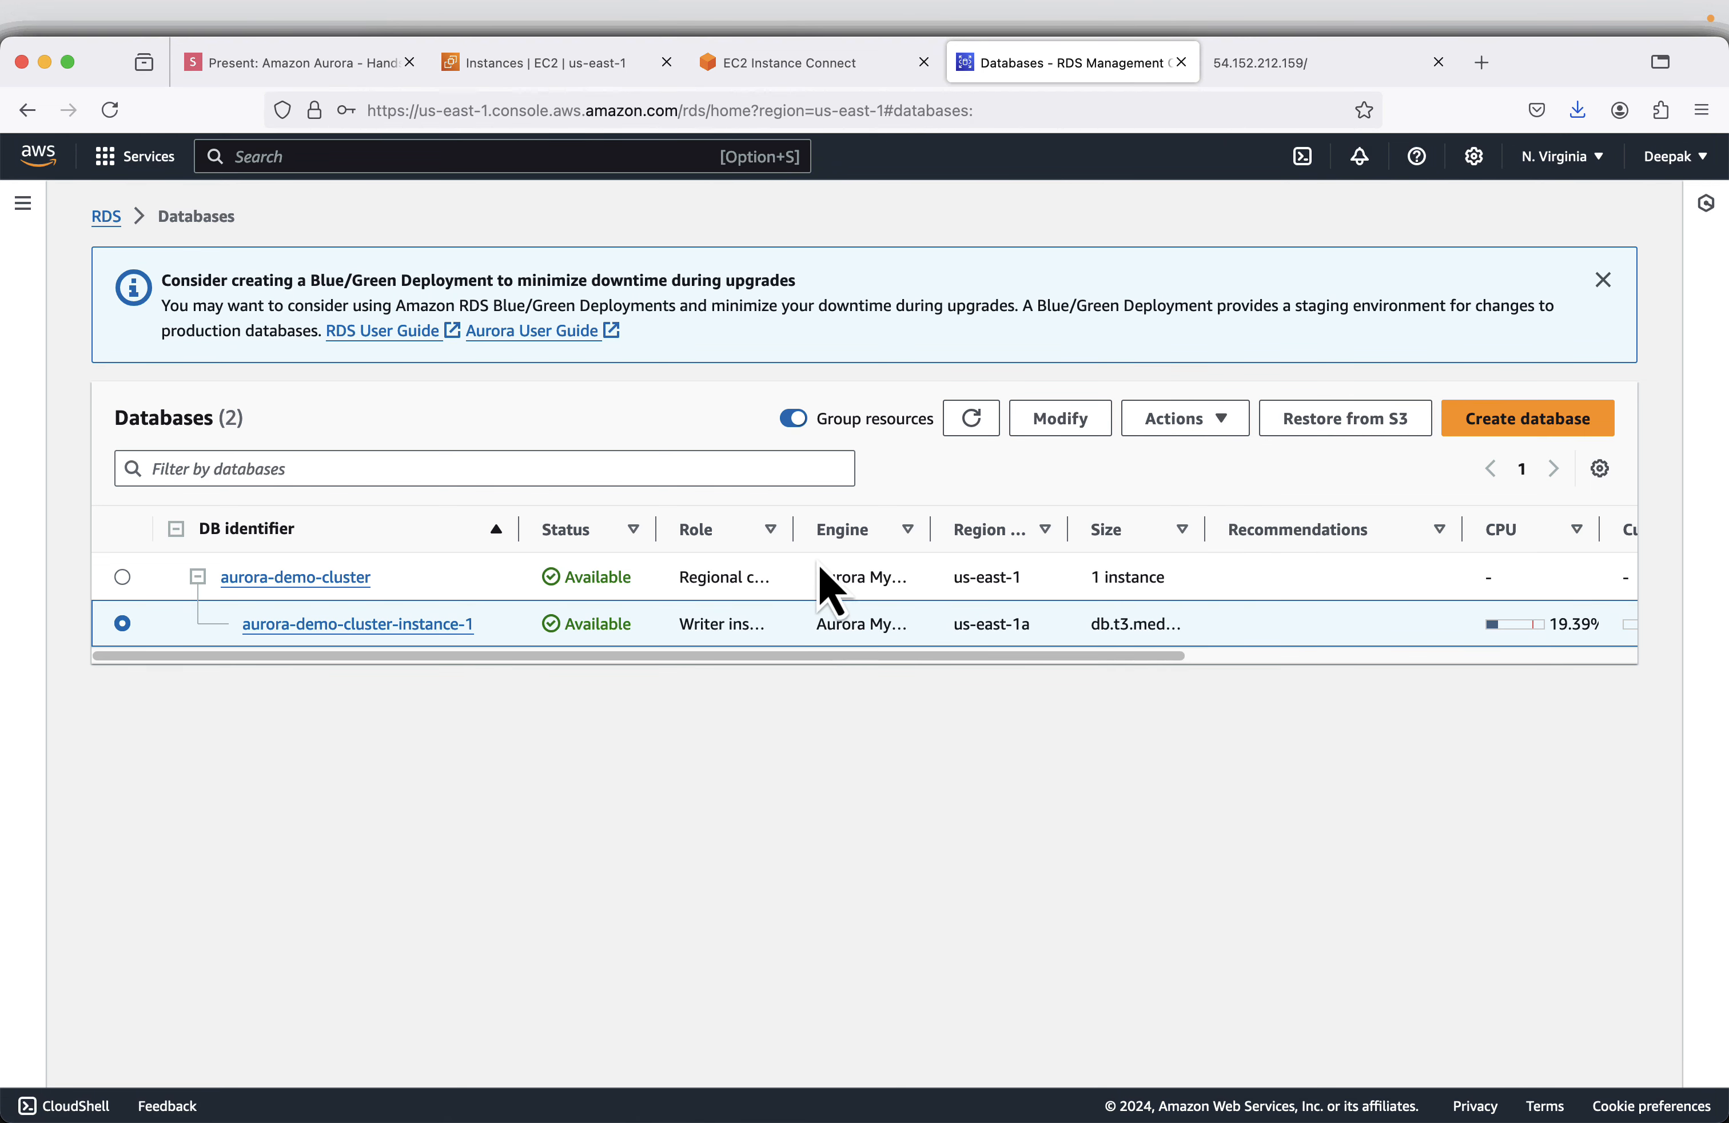
- Widen the Role column in the databases list to show the full role names and select aurora-demo-cluster
drag(793, 530, 1072, 530)
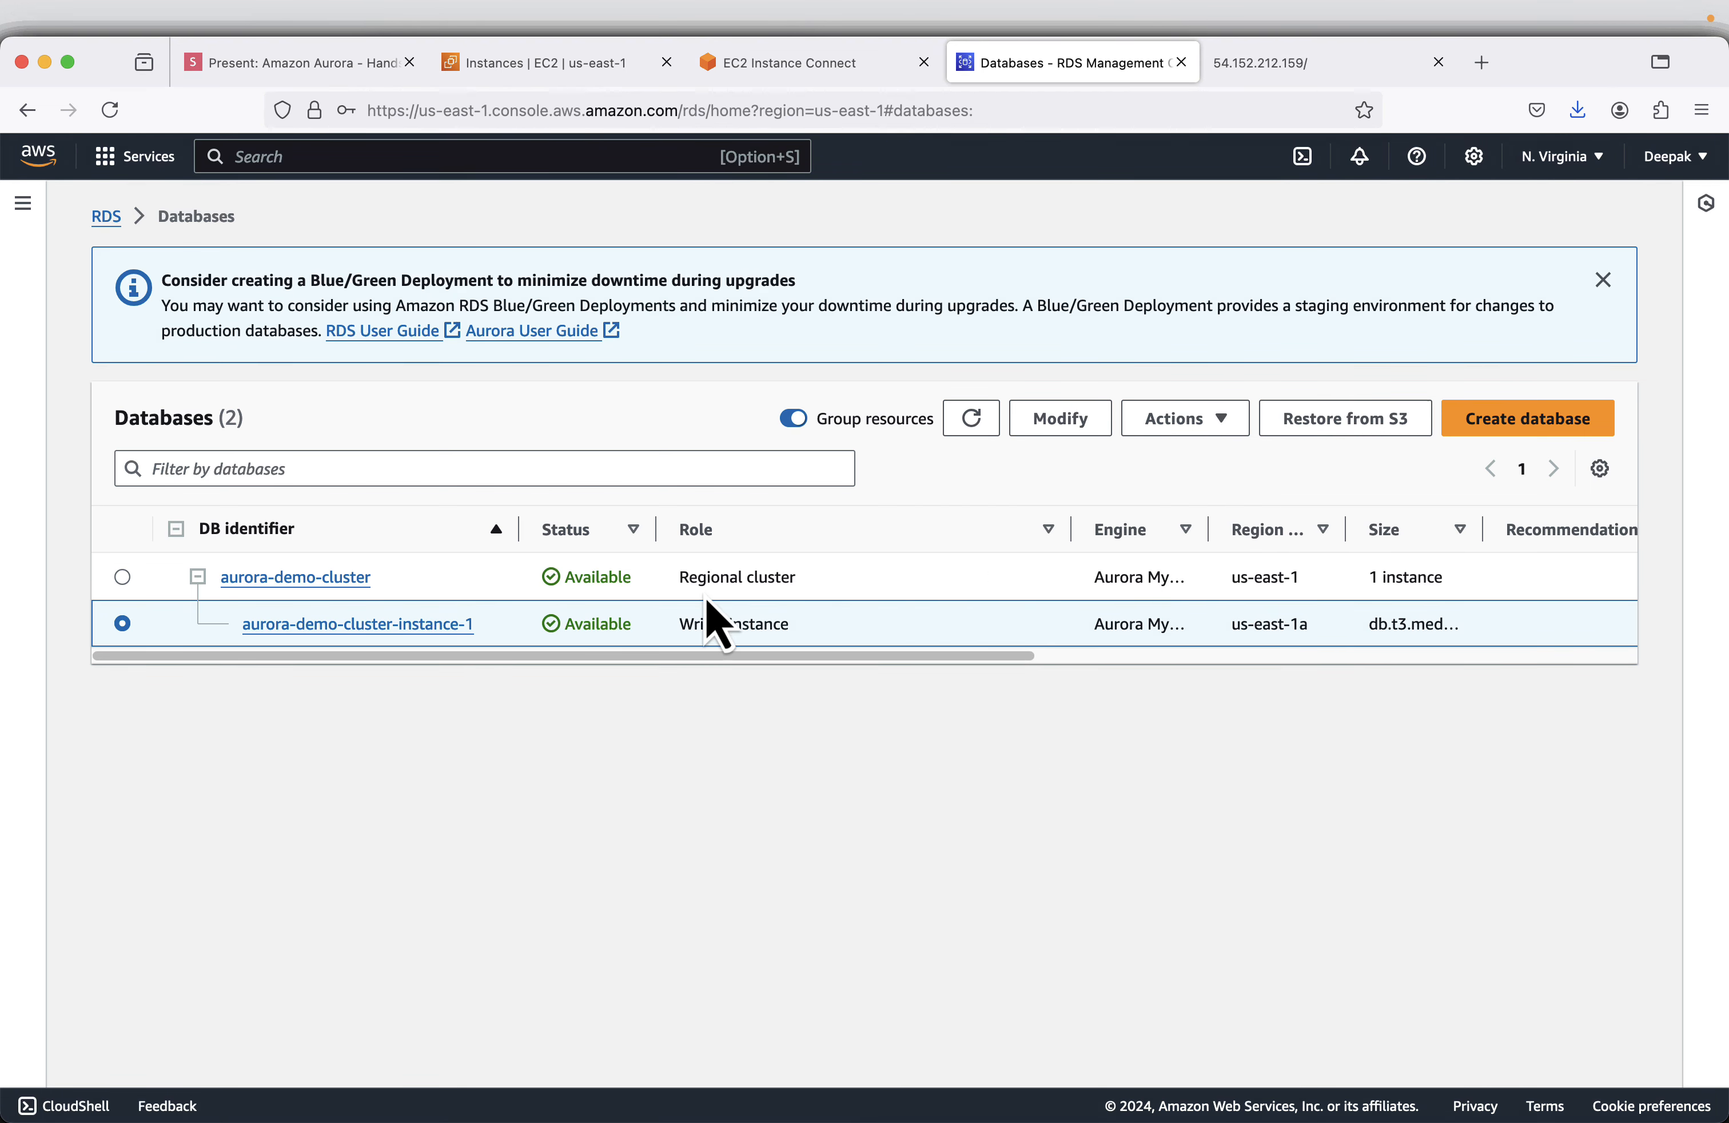
click(122, 579)
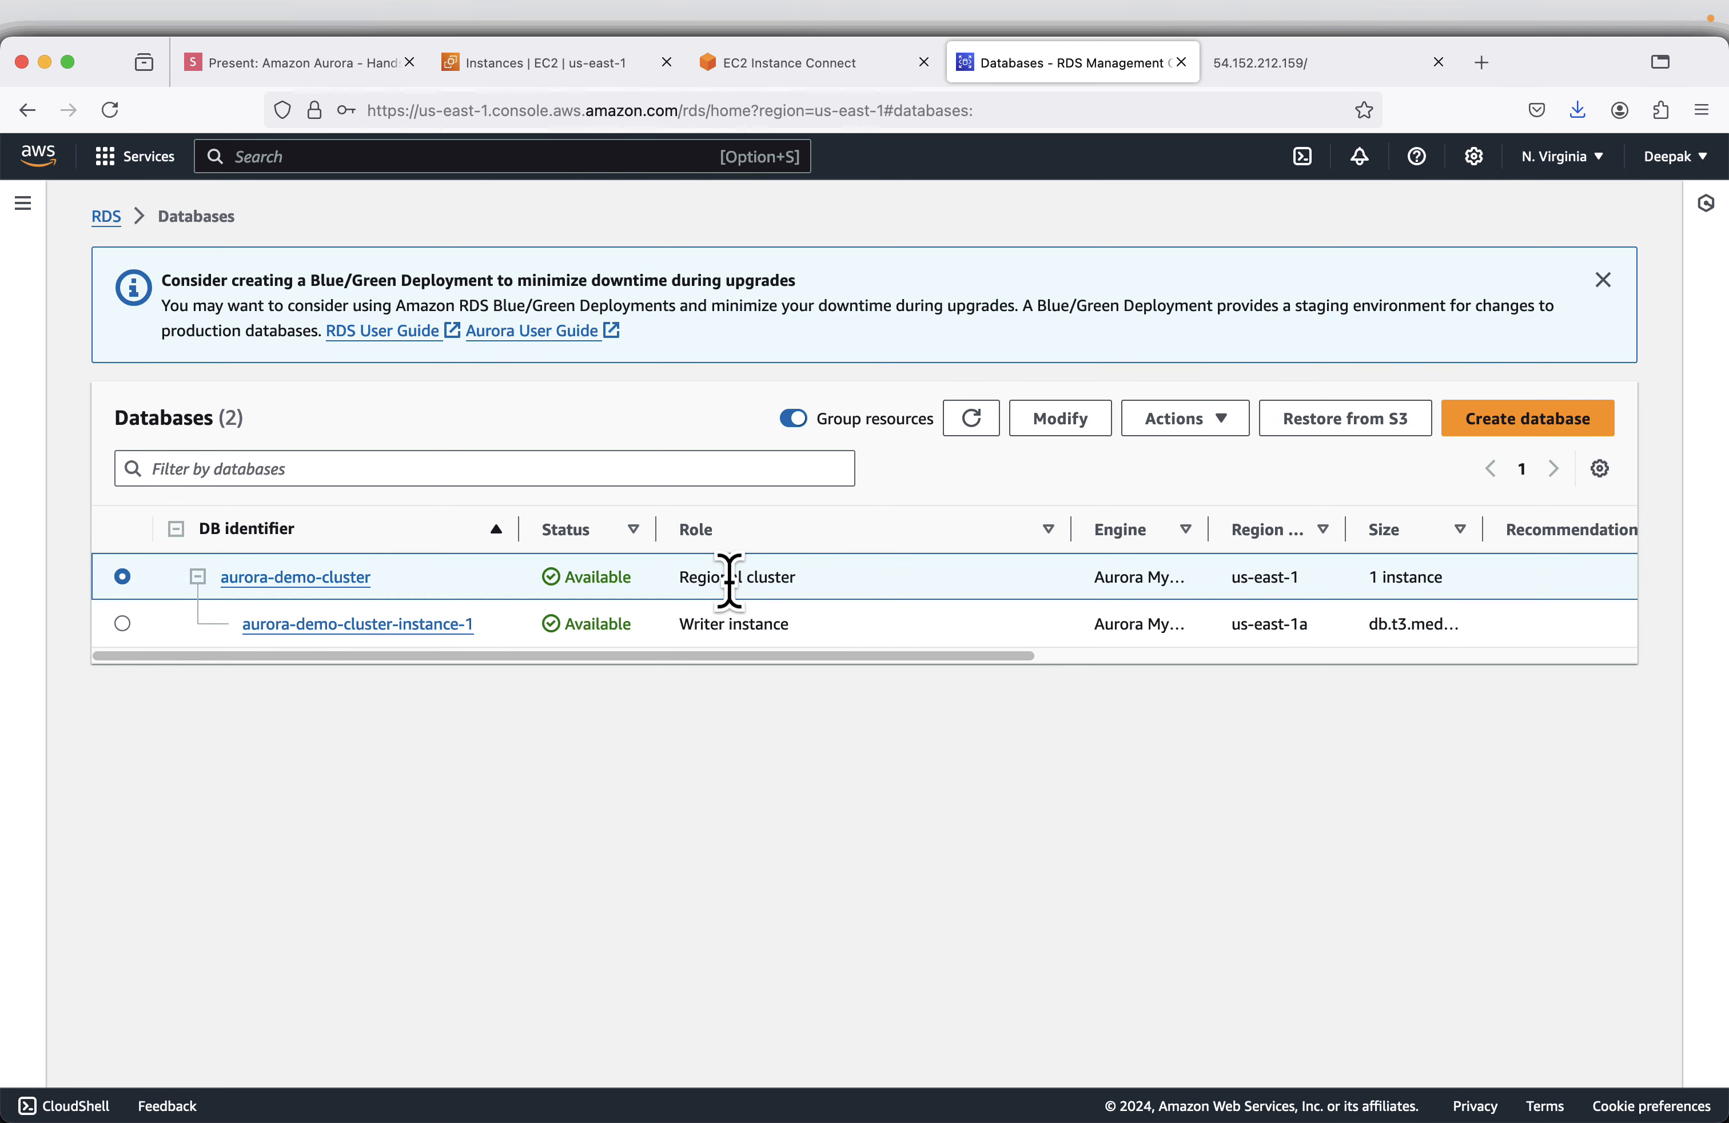
- Consult the Clean Up slides on deleting the Aurora demo cluster instance and check the actions offered for aurora-demo-cluster in RDS
click(315, 65)
key(Right)
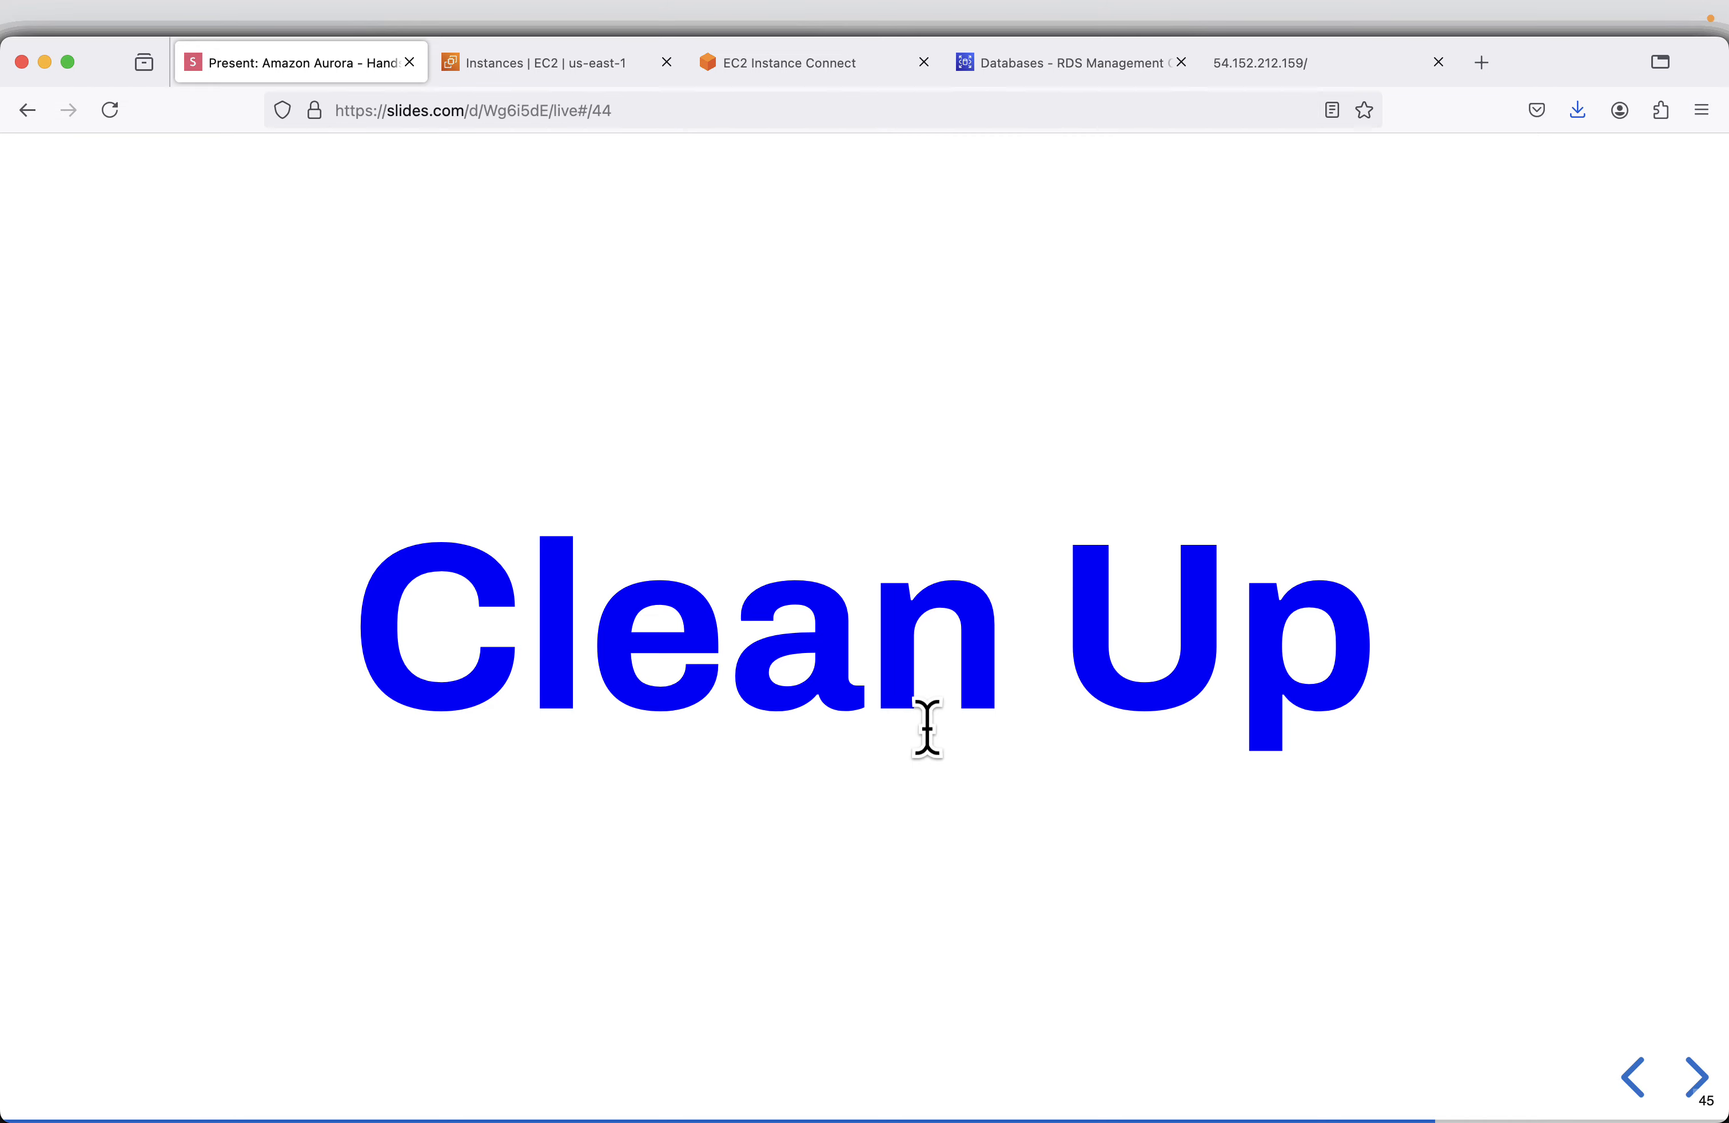
key(Right)
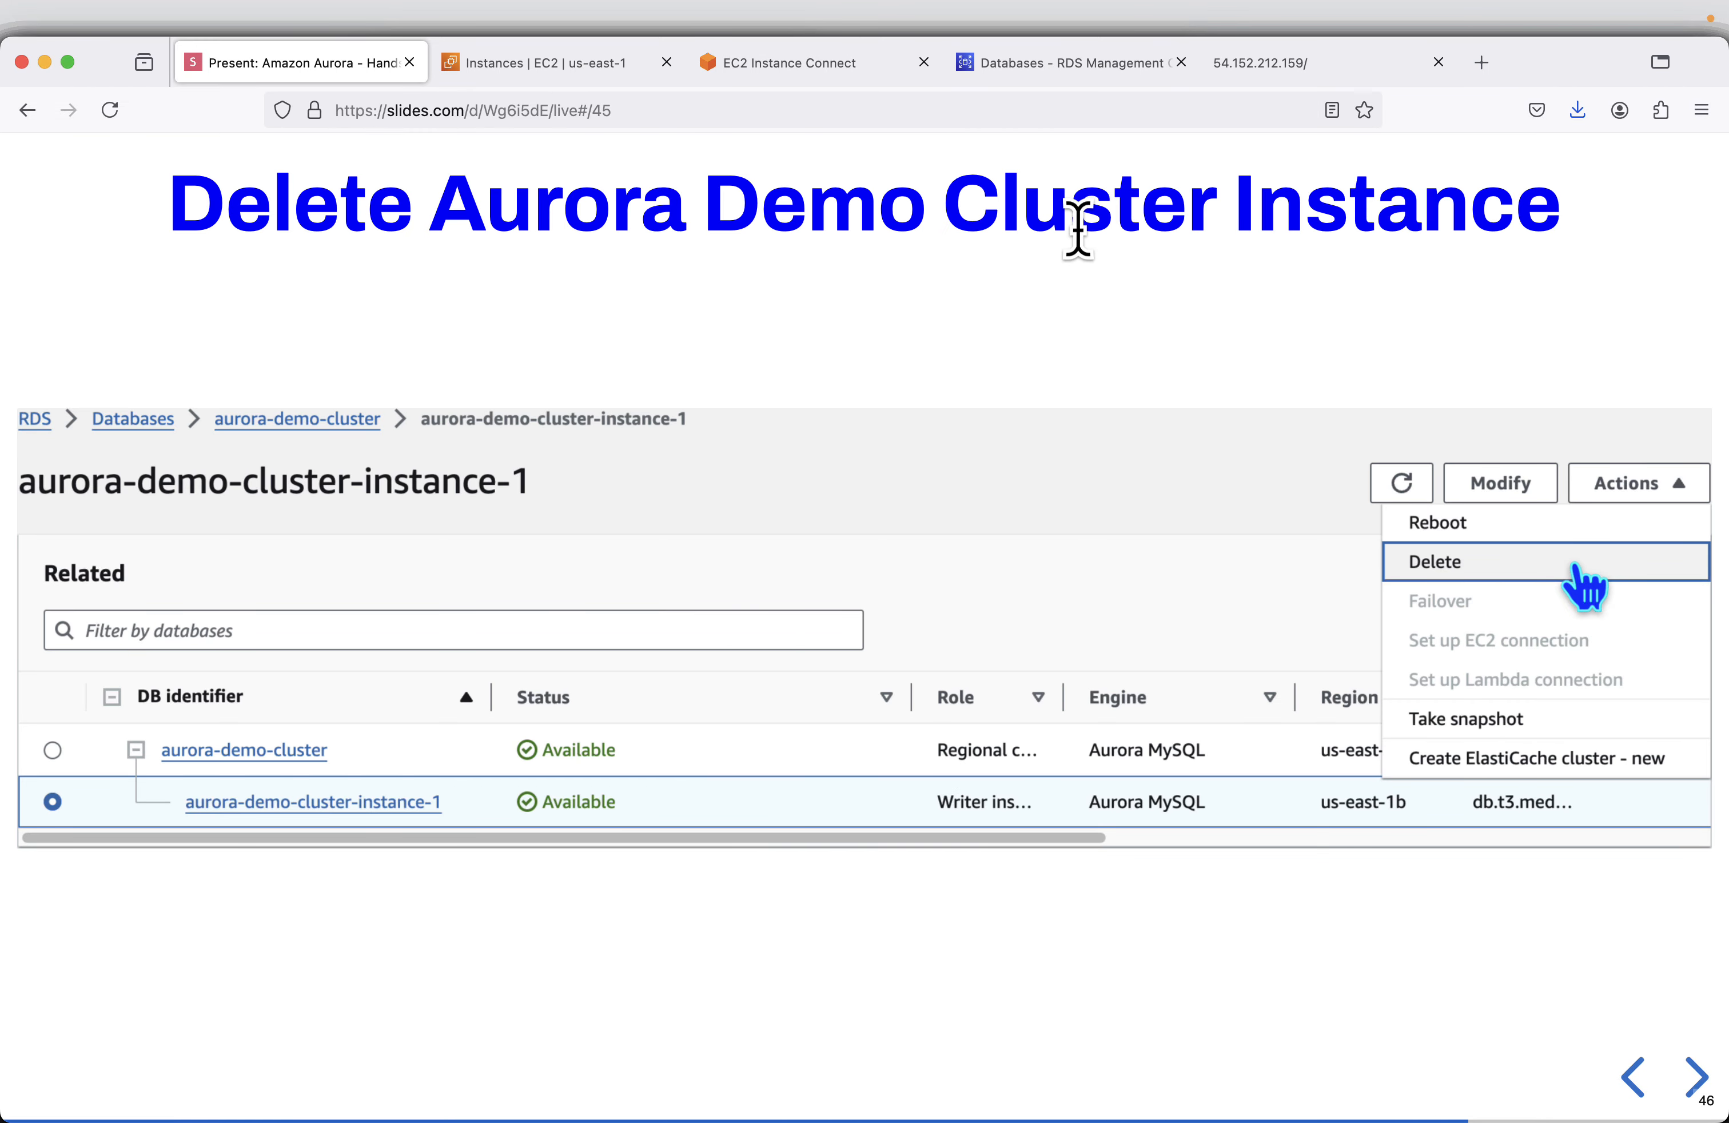
click(1035, 64)
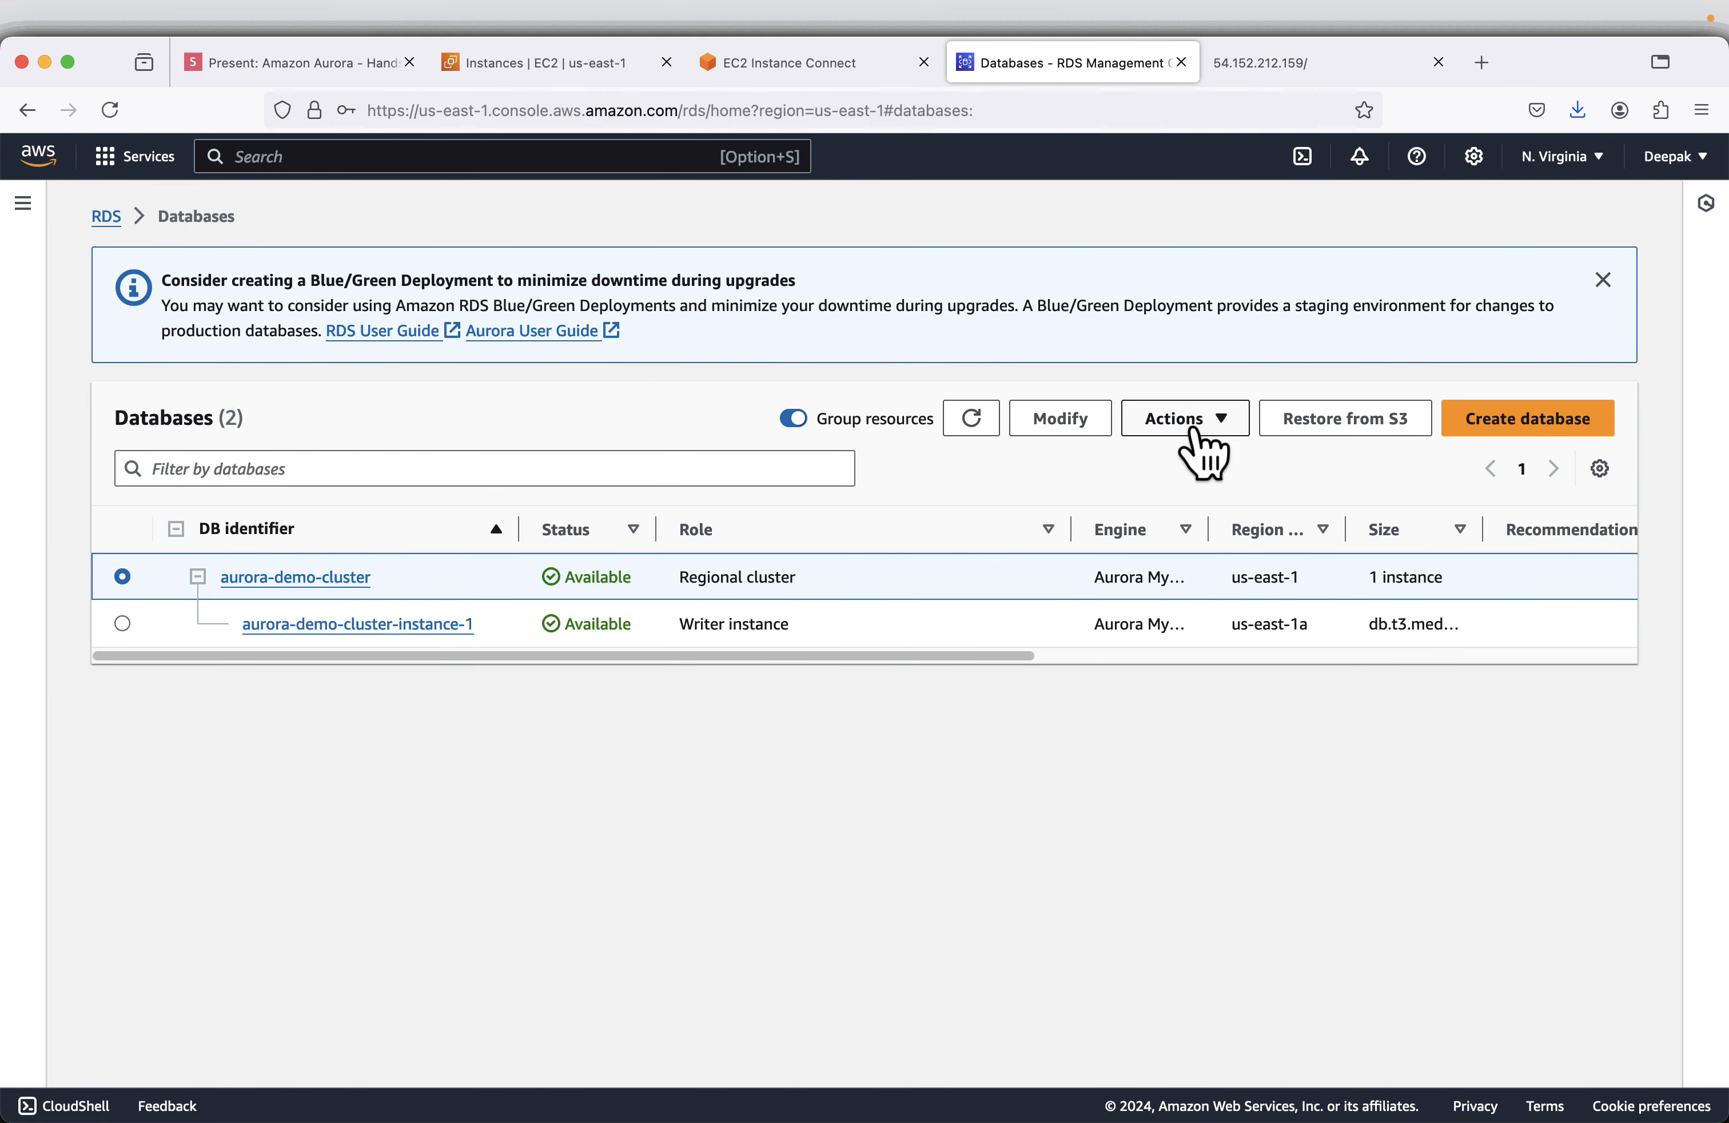
click(1196, 432)
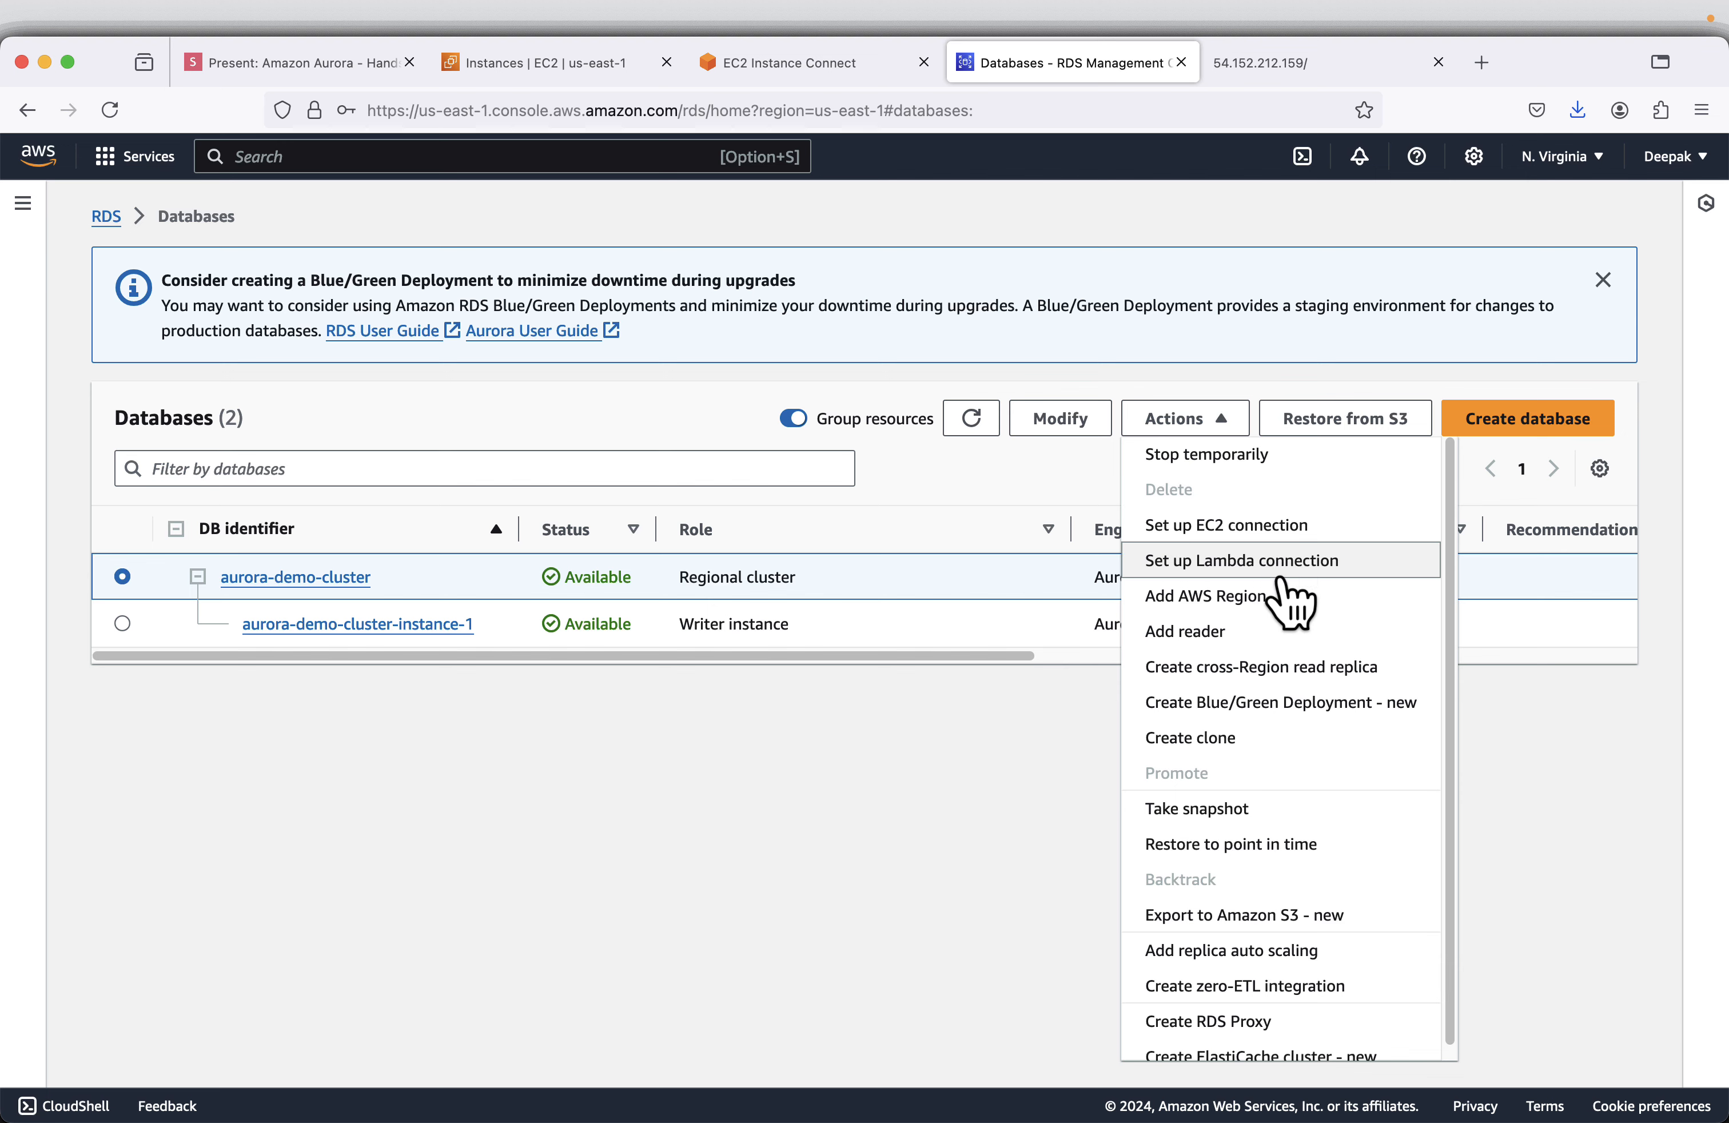
click(357, 80)
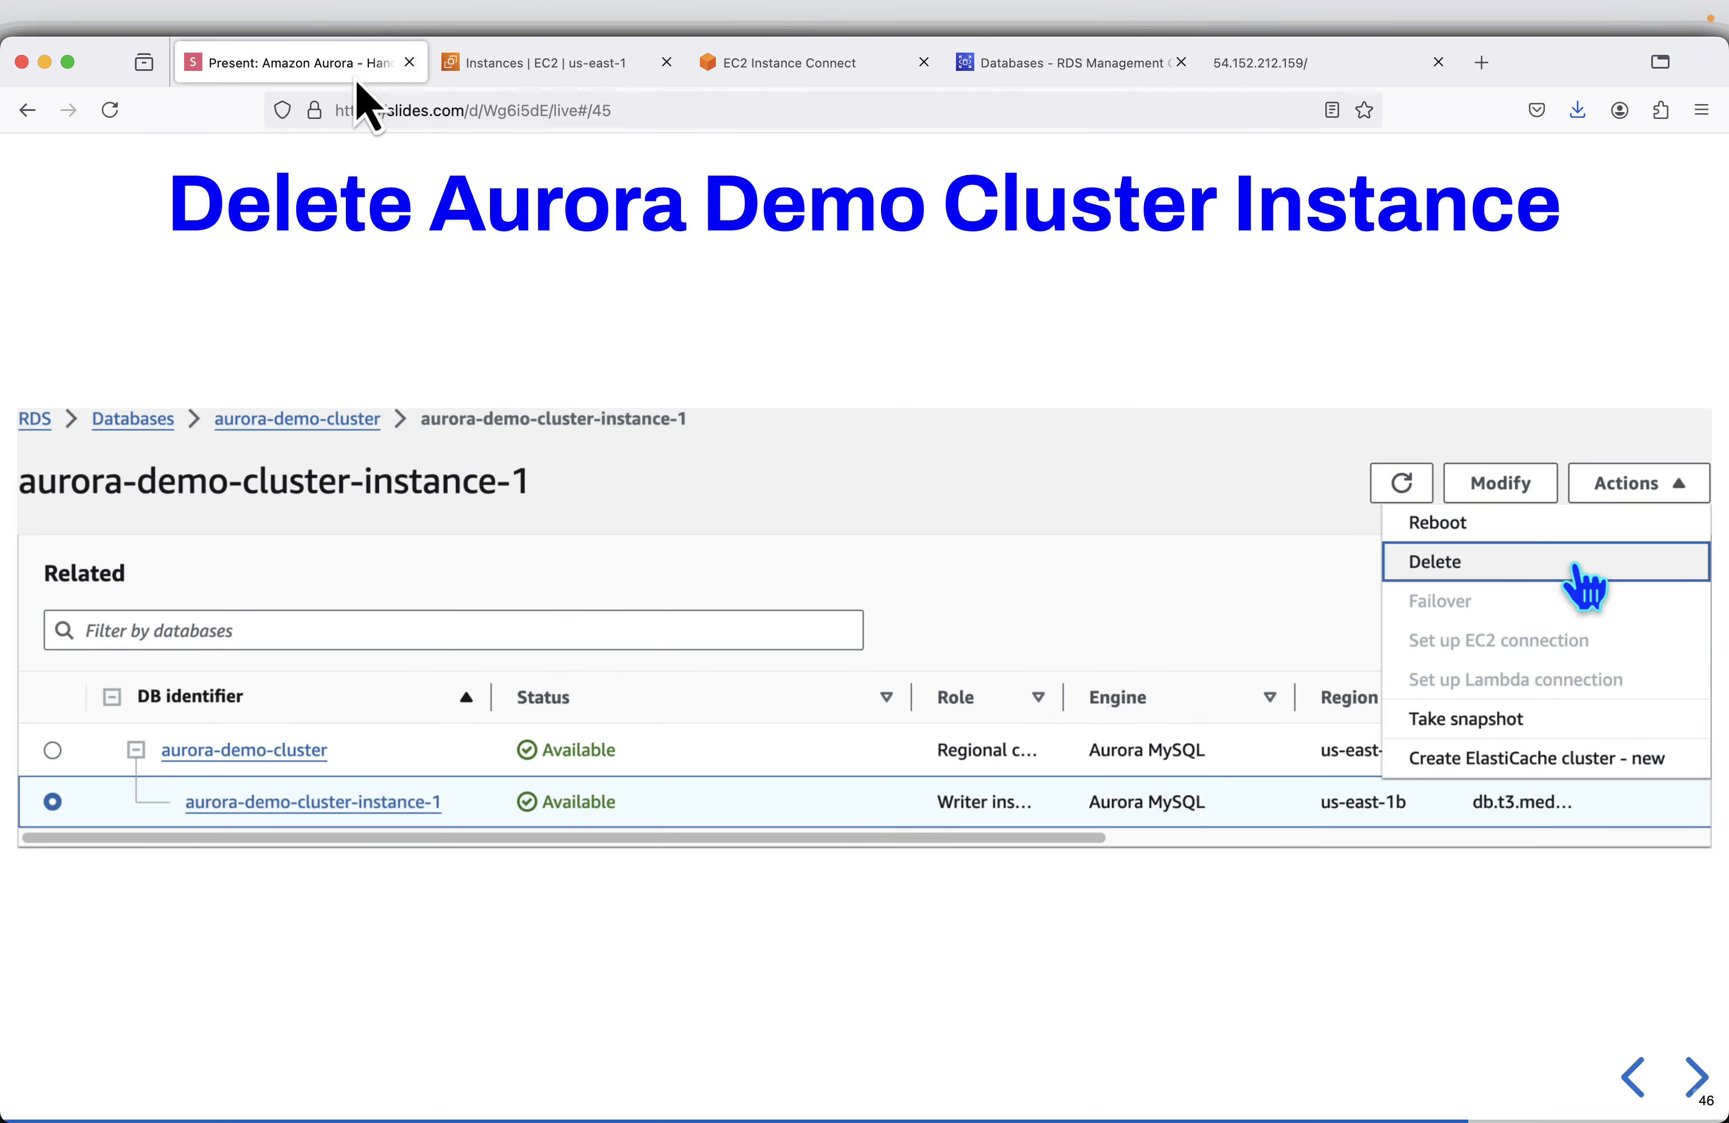
- Delete the aurora-demo-cluster-instance-1 DB instance in RDS, giving "delete me" as the written consent
click(1087, 73)
click(122, 623)
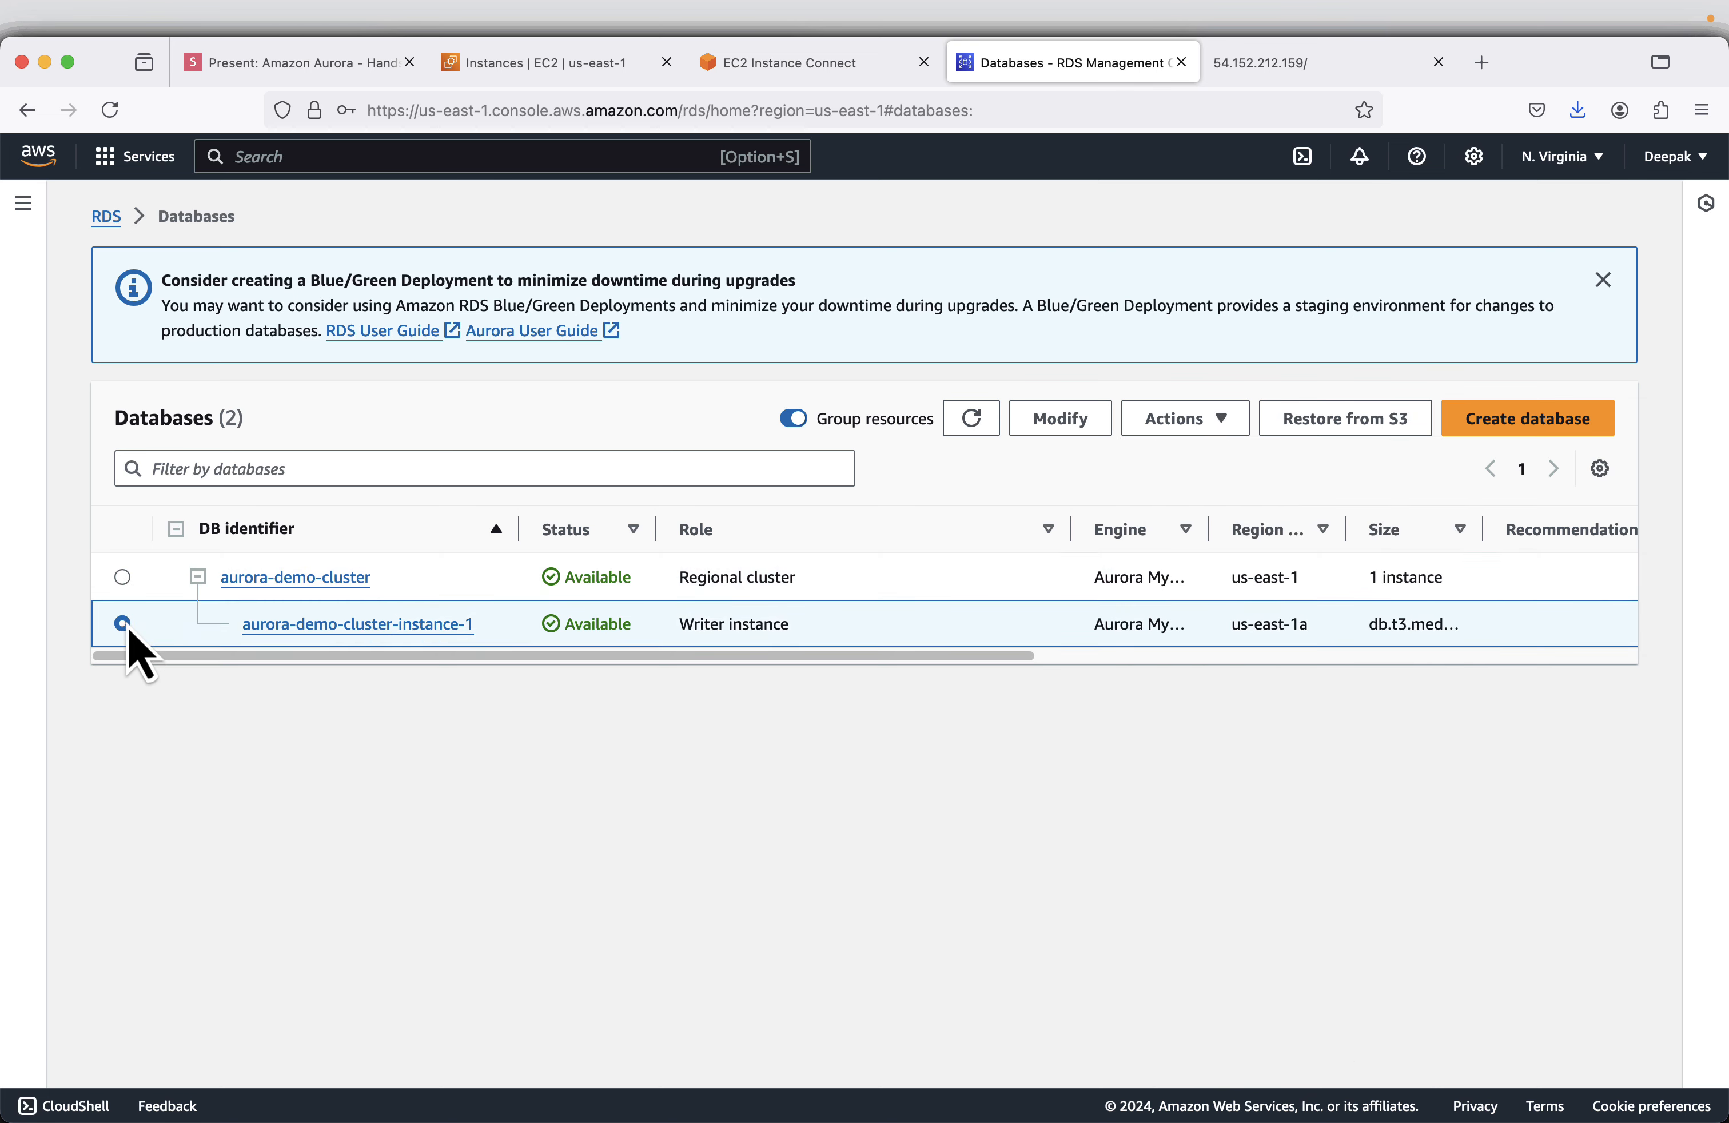
click(1231, 421)
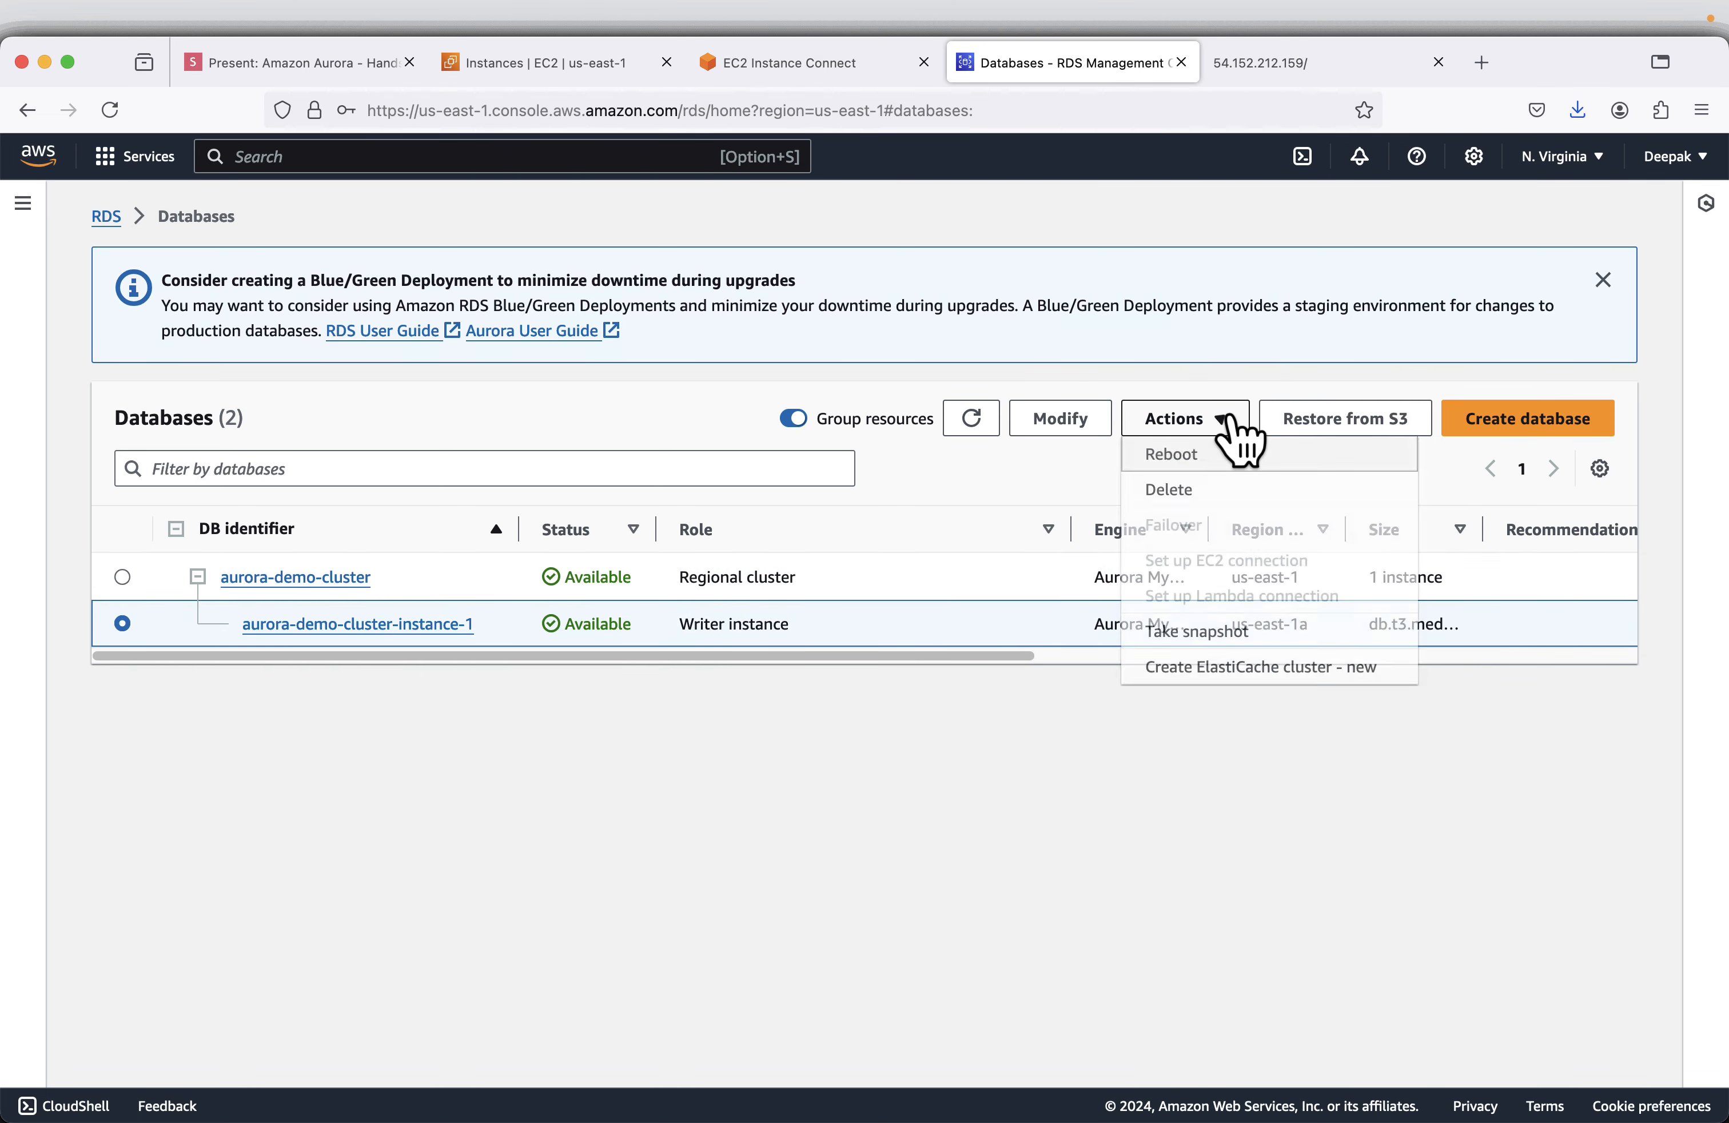
click(1202, 492)
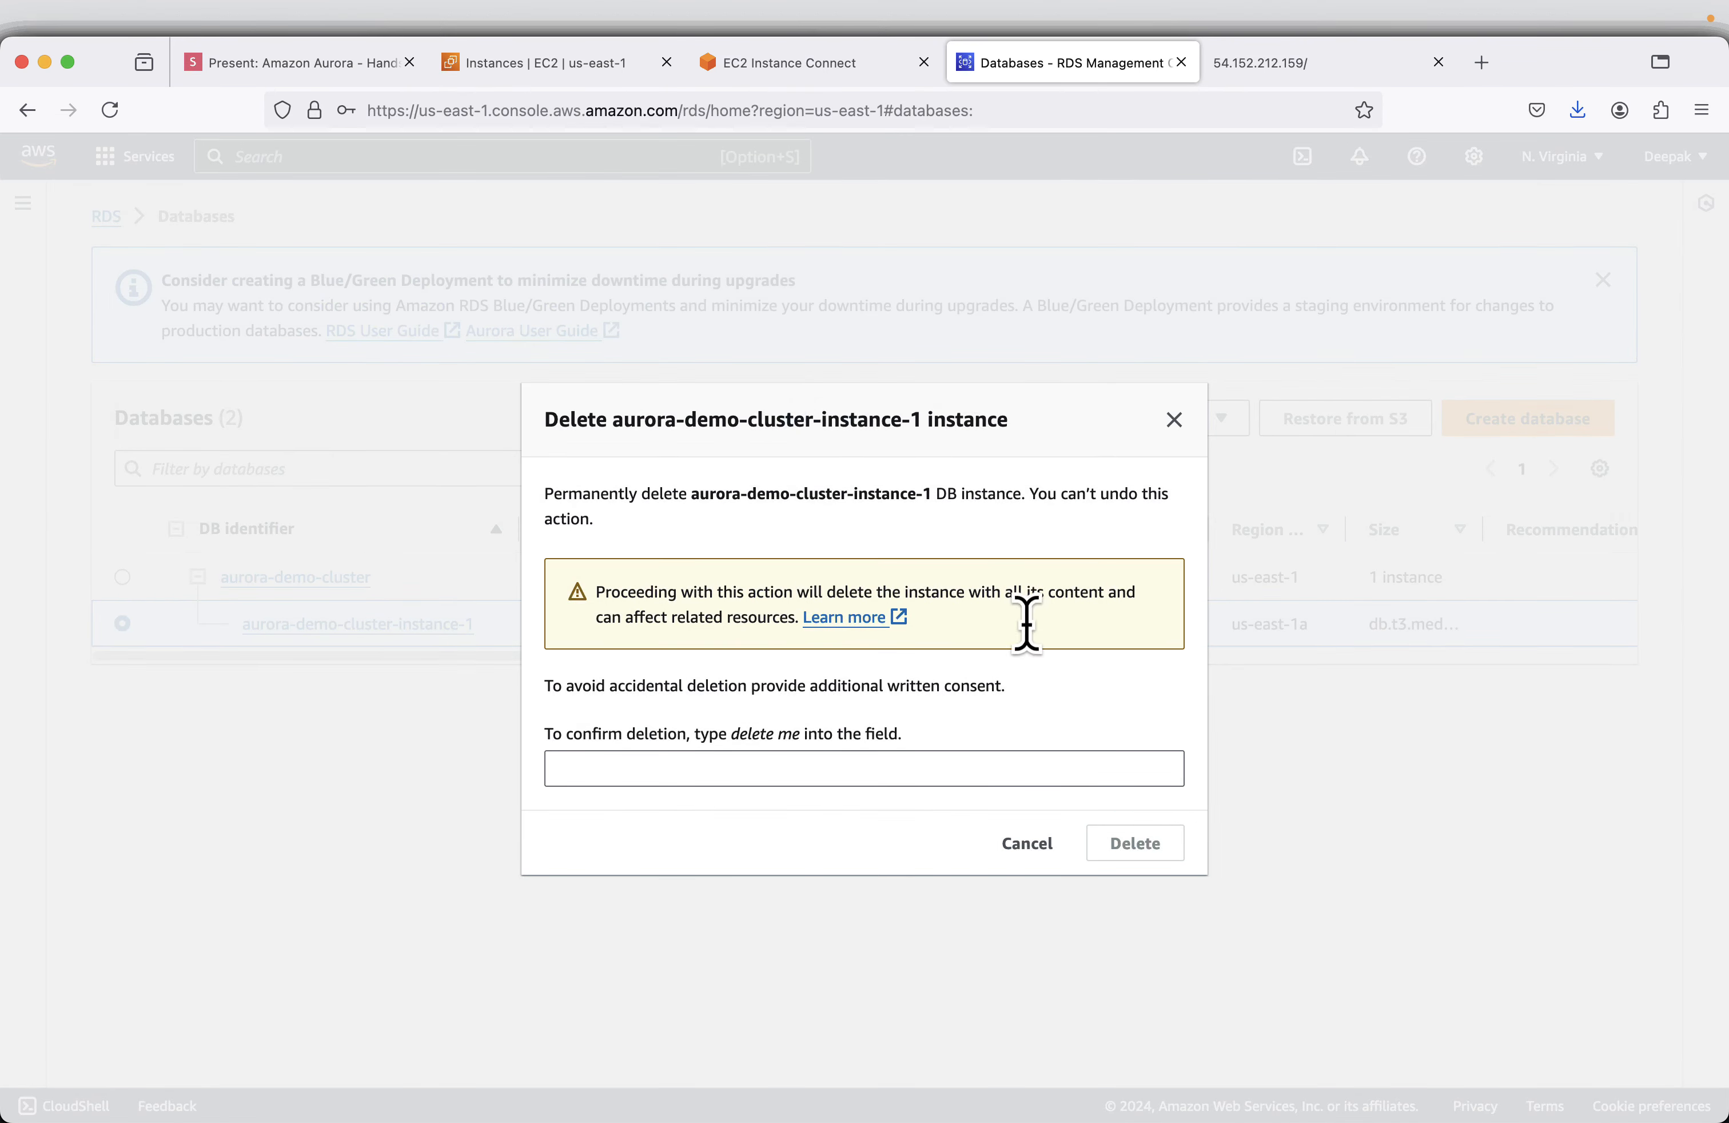
drag(728, 739, 801, 741)
key(super+c)
click(642, 771)
key(super+v)
click(598, 771)
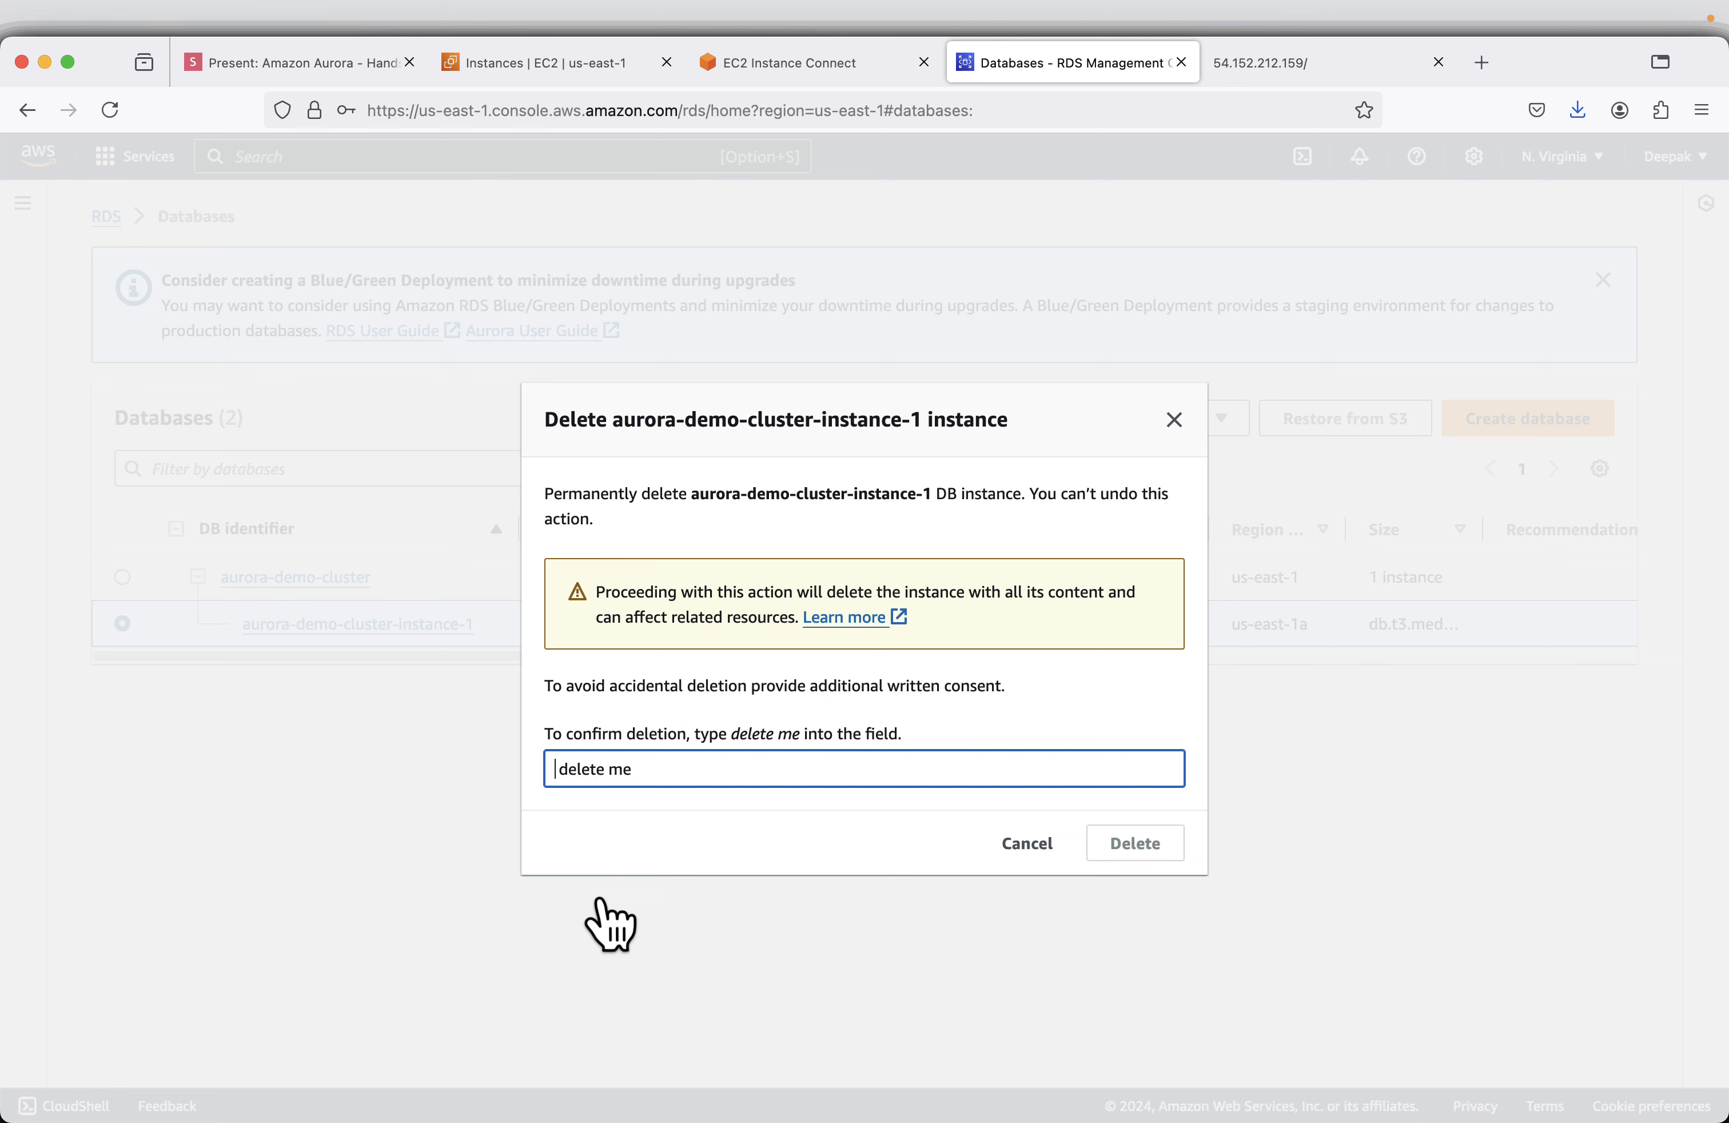
key(BackSpace)
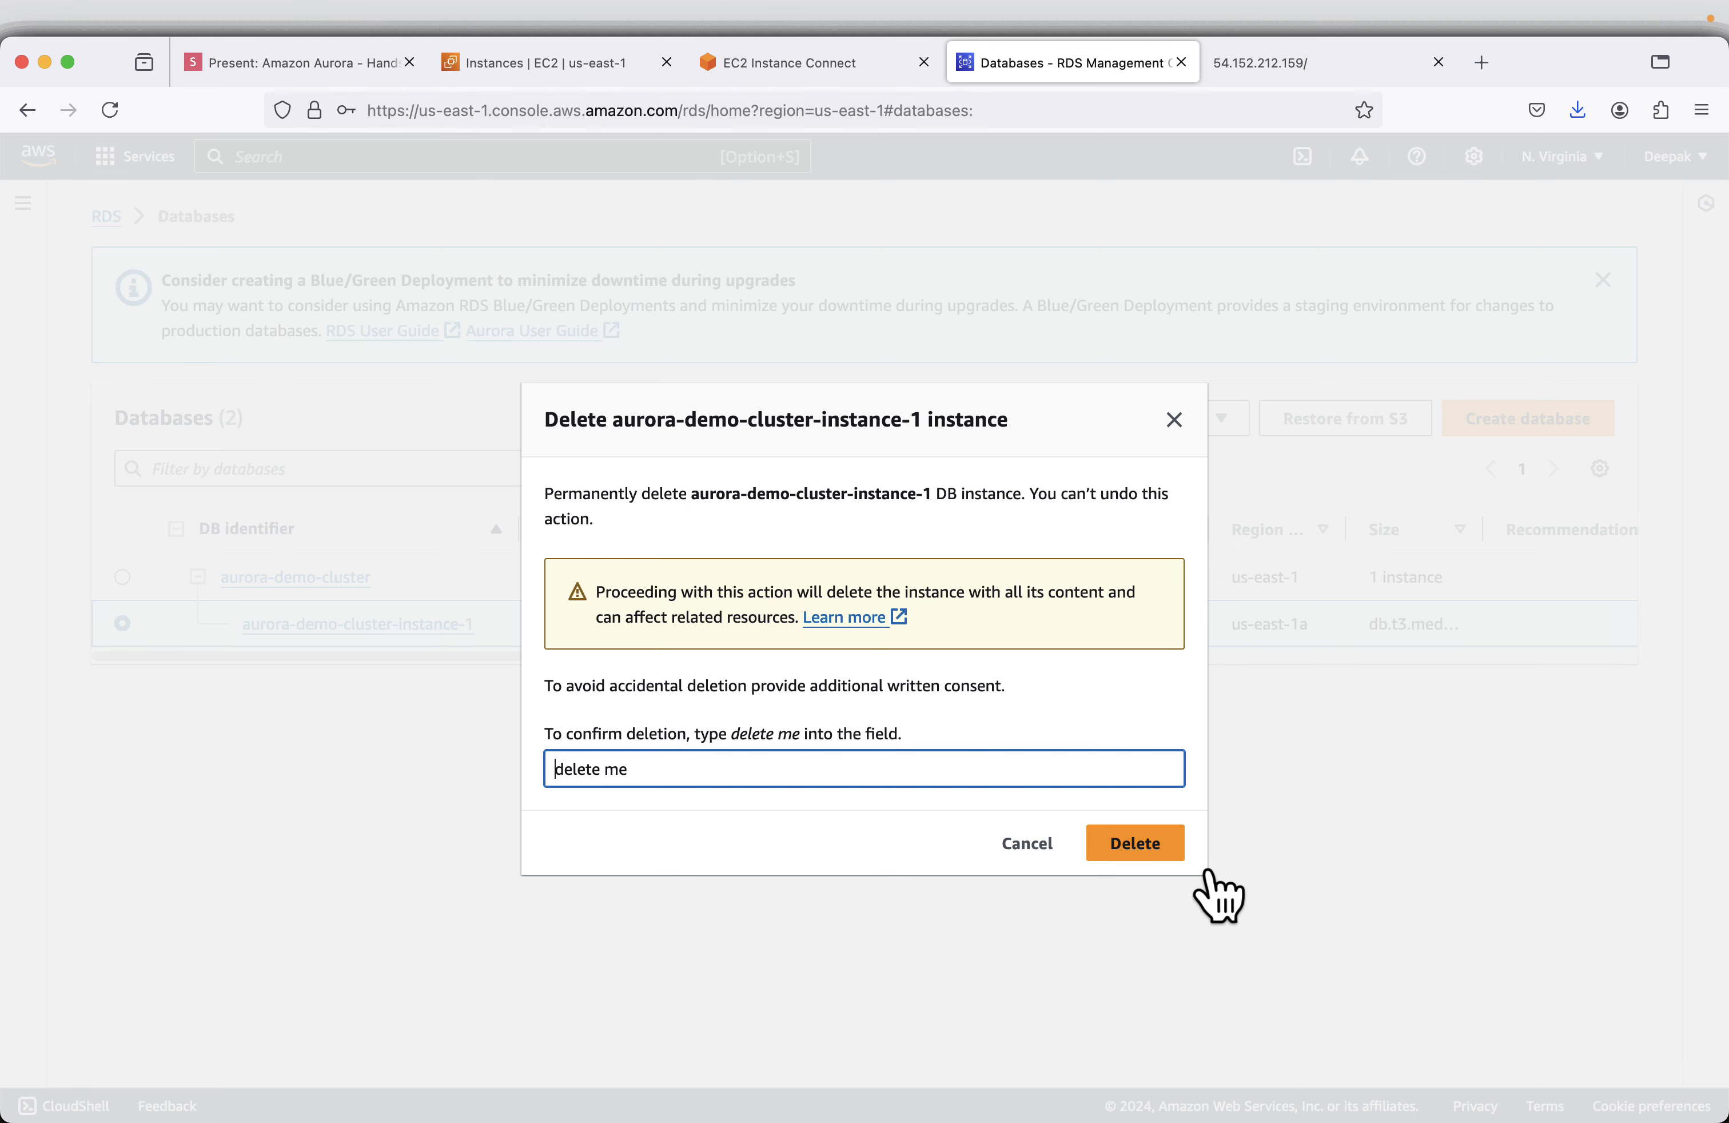
click(1141, 846)
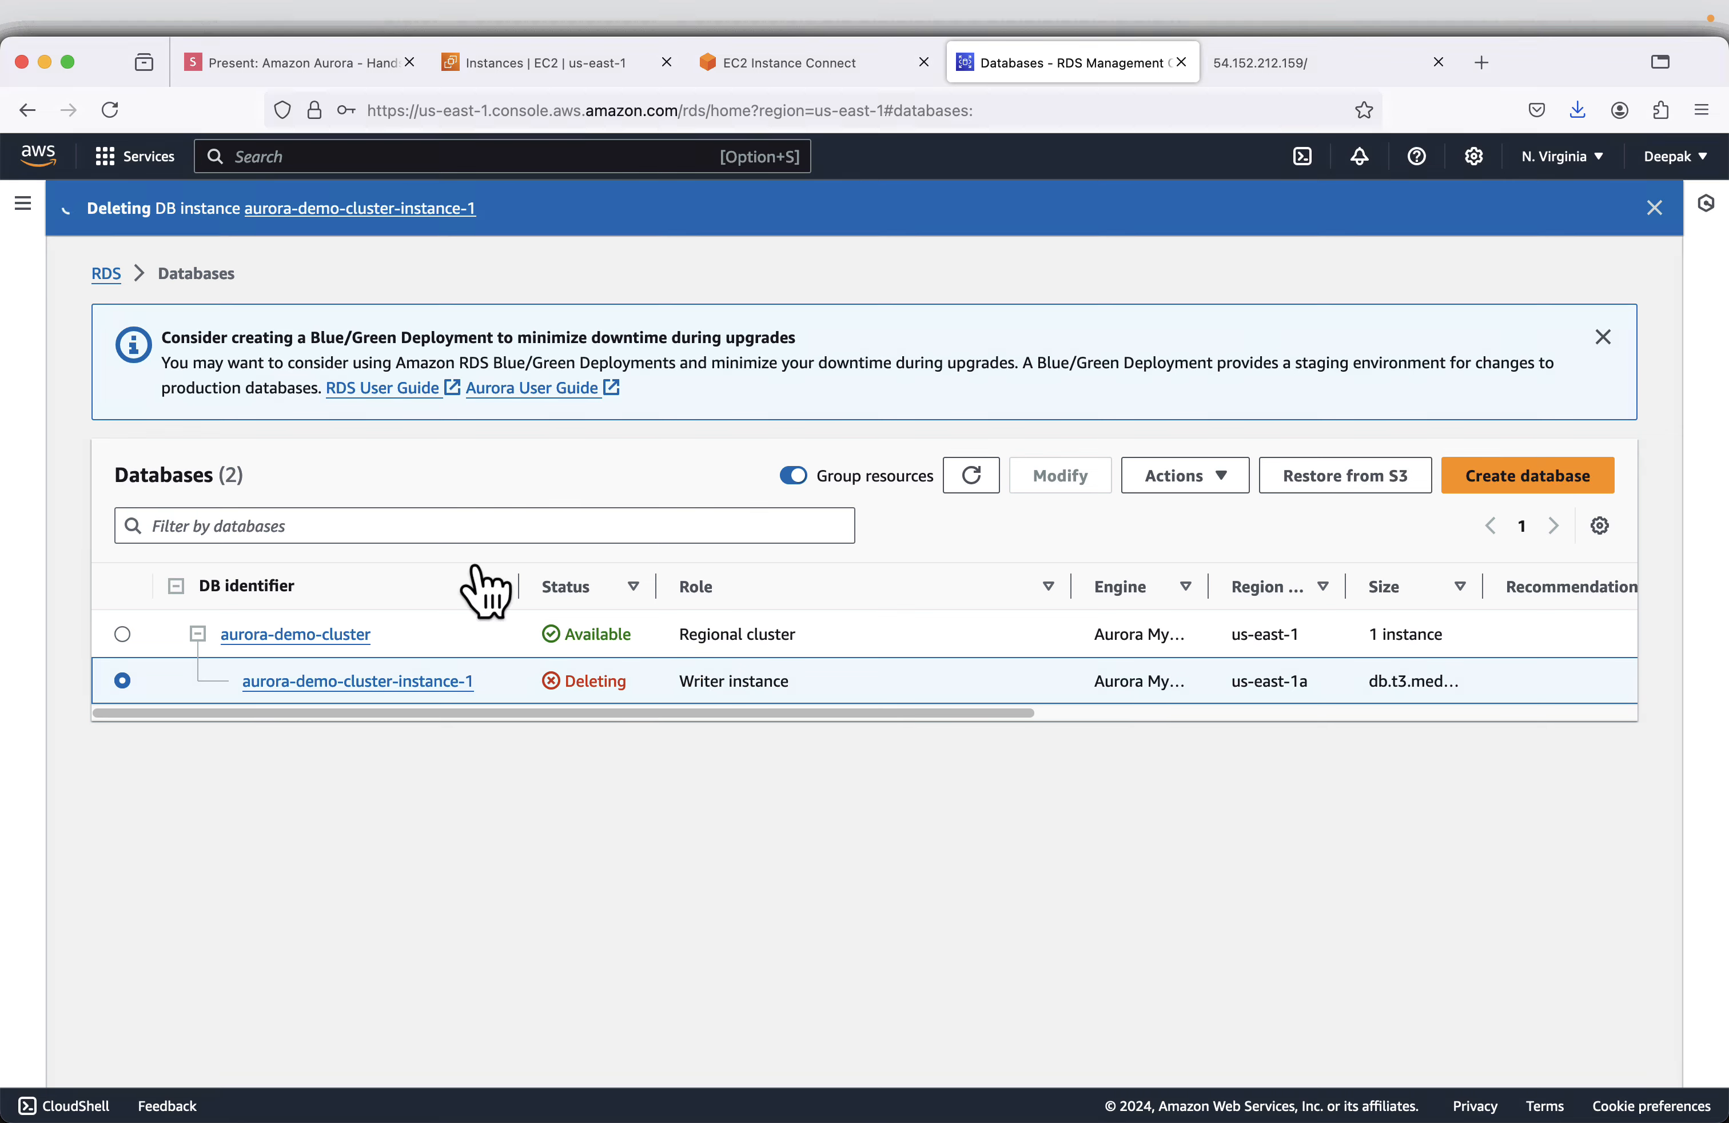
- Advance the slides to Delete EC2 Instances and close the EC2 Instance Connect terminal page
click(300, 64)
key(Right)
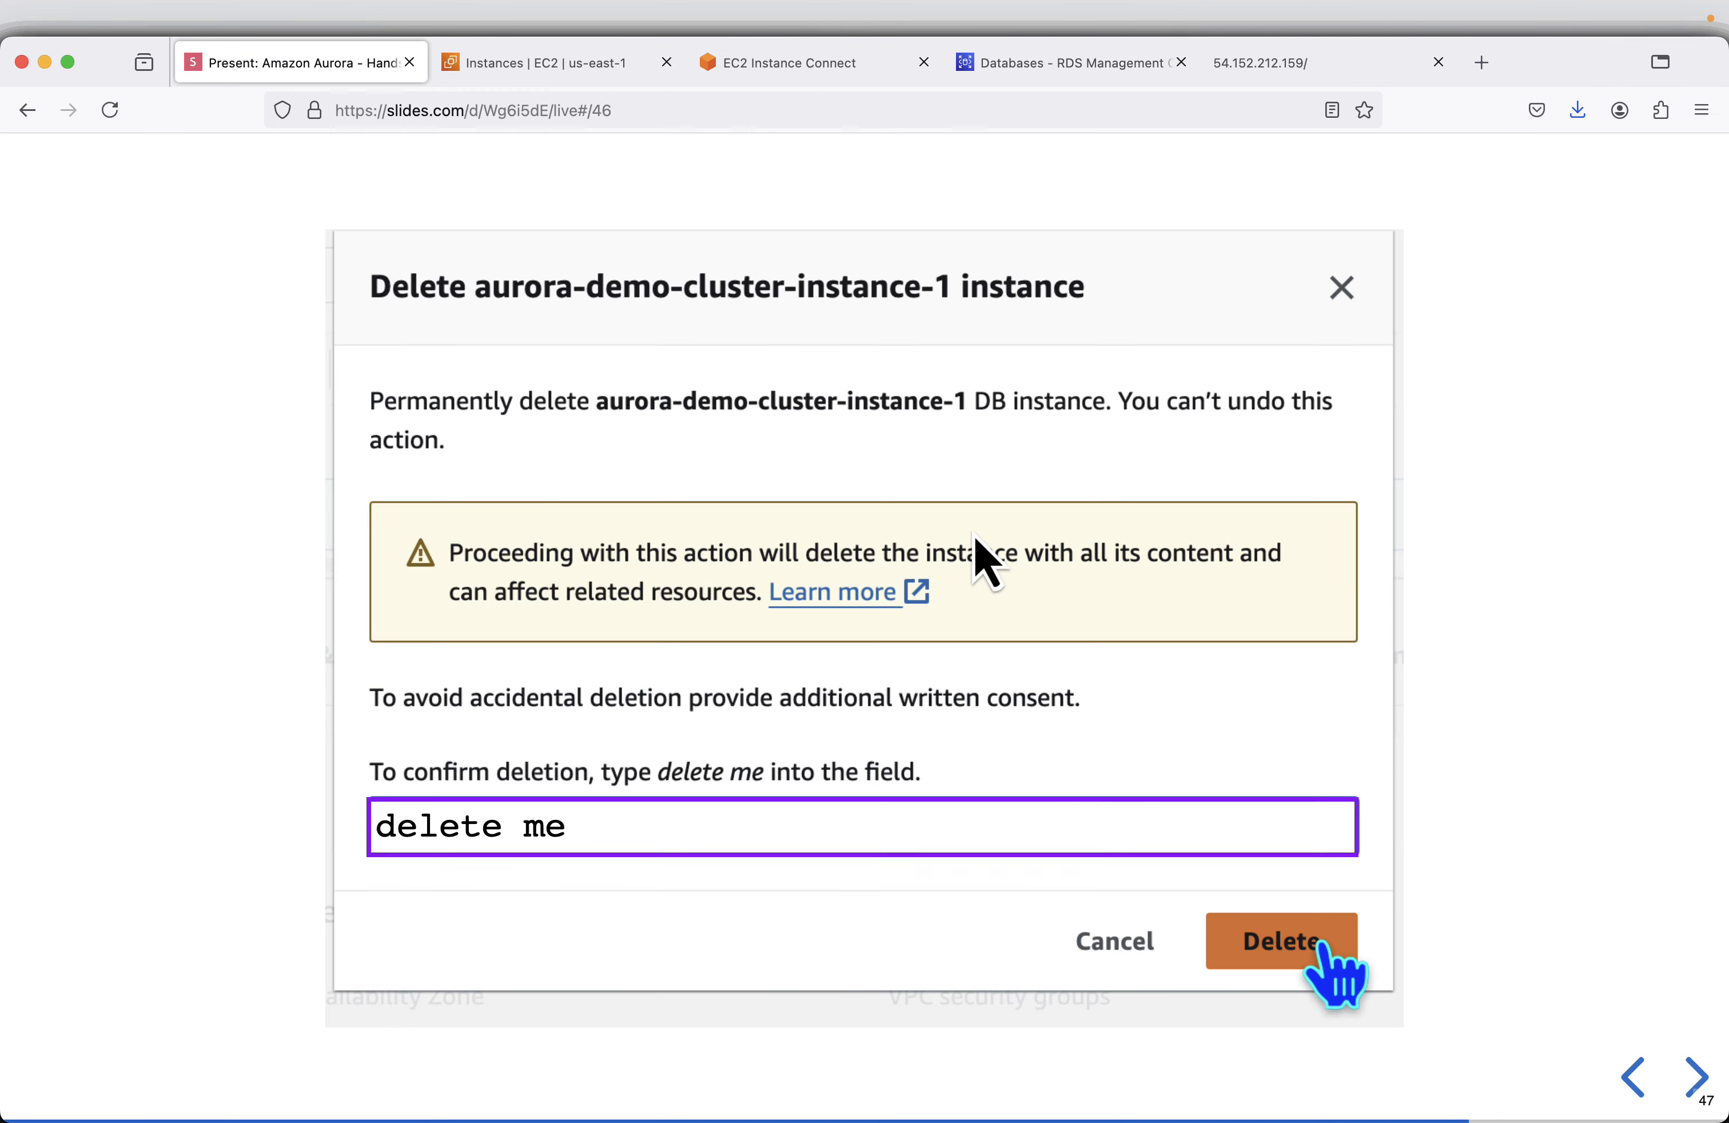
key(Right)
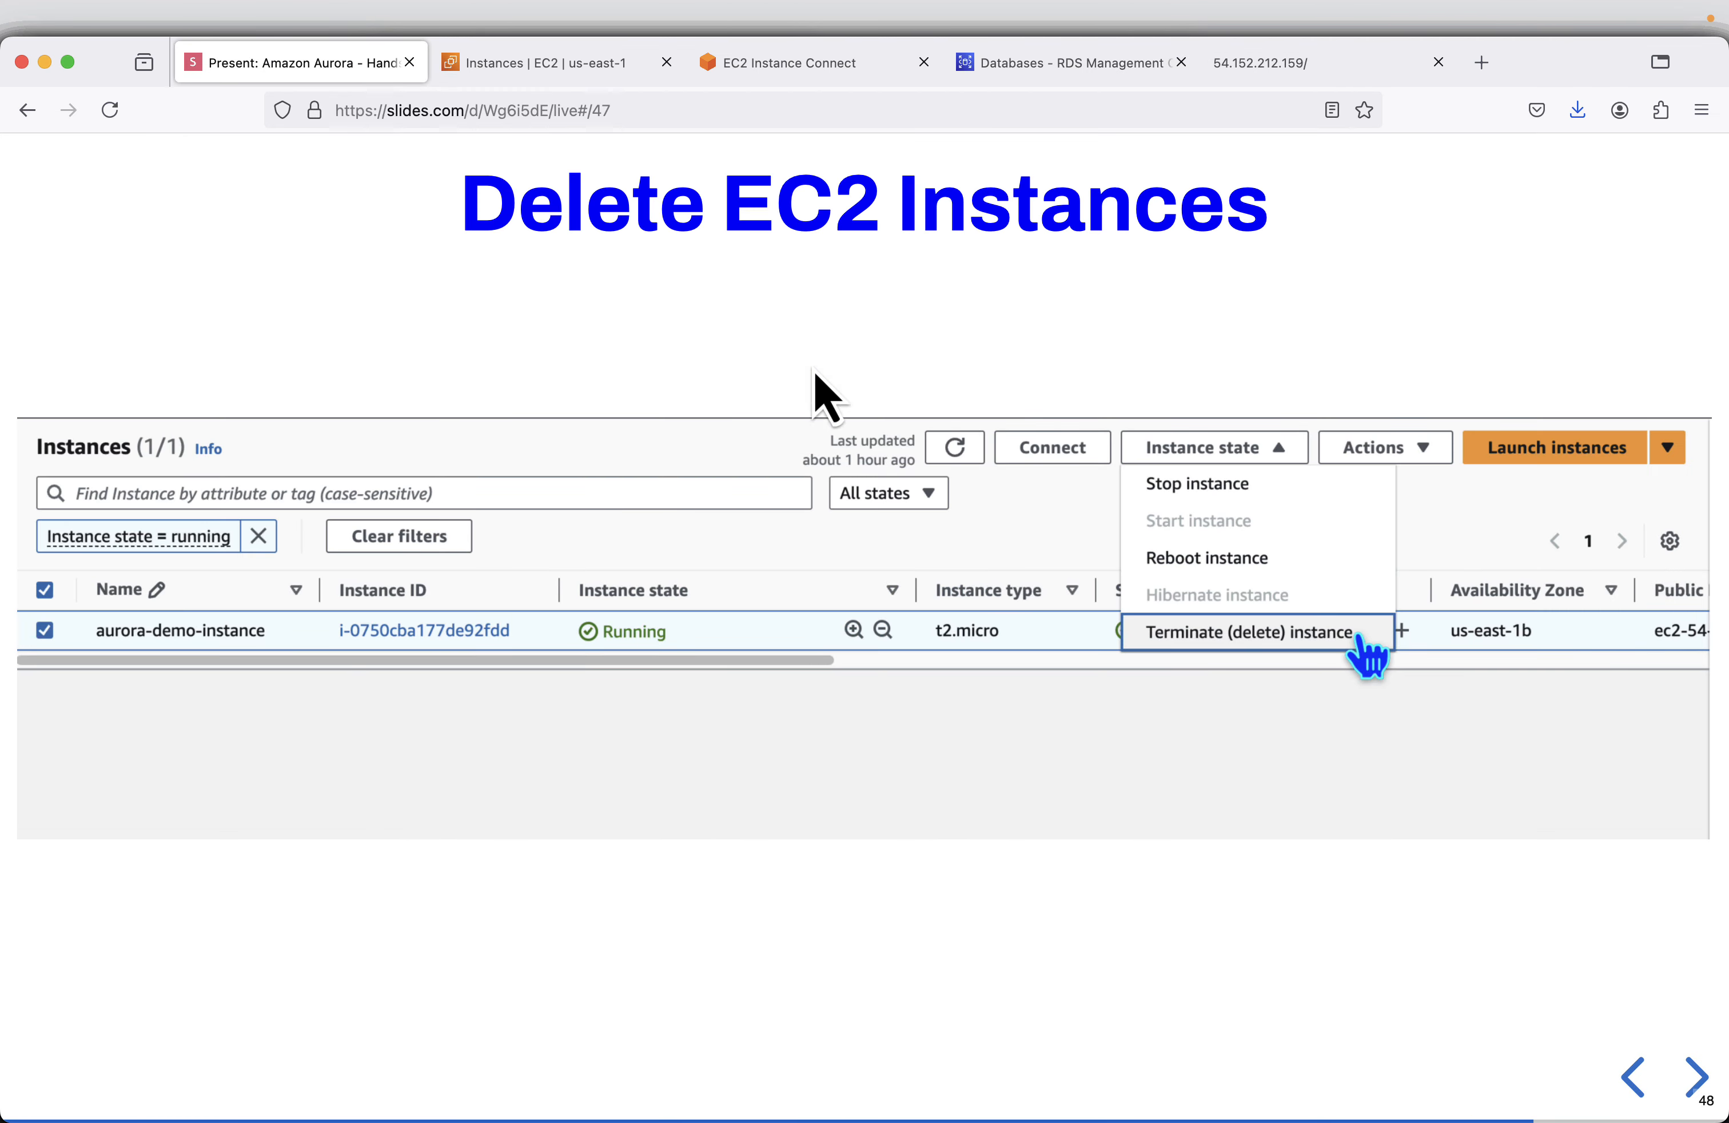
click(839, 65)
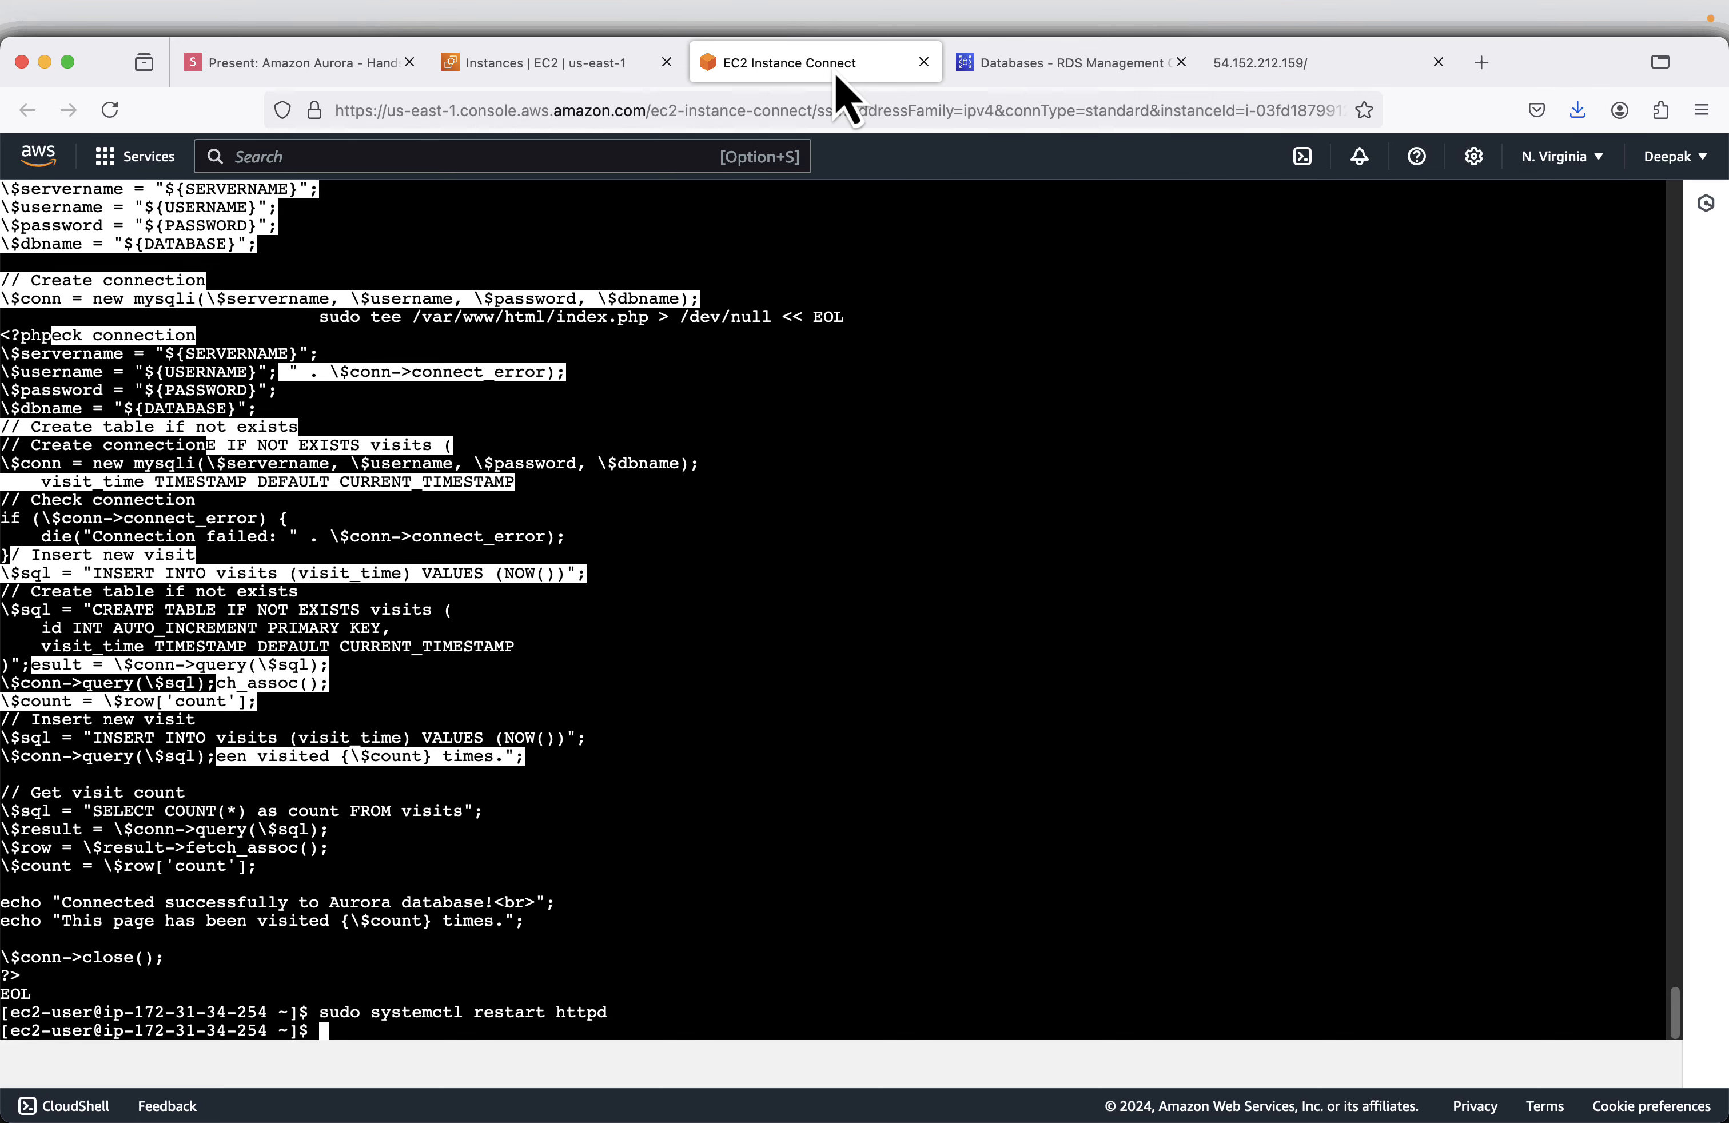
click(923, 62)
- Terminate aurora-demo-instance in EC2, then refresh the instances list without the "Instance state = running" filter
click(552, 56)
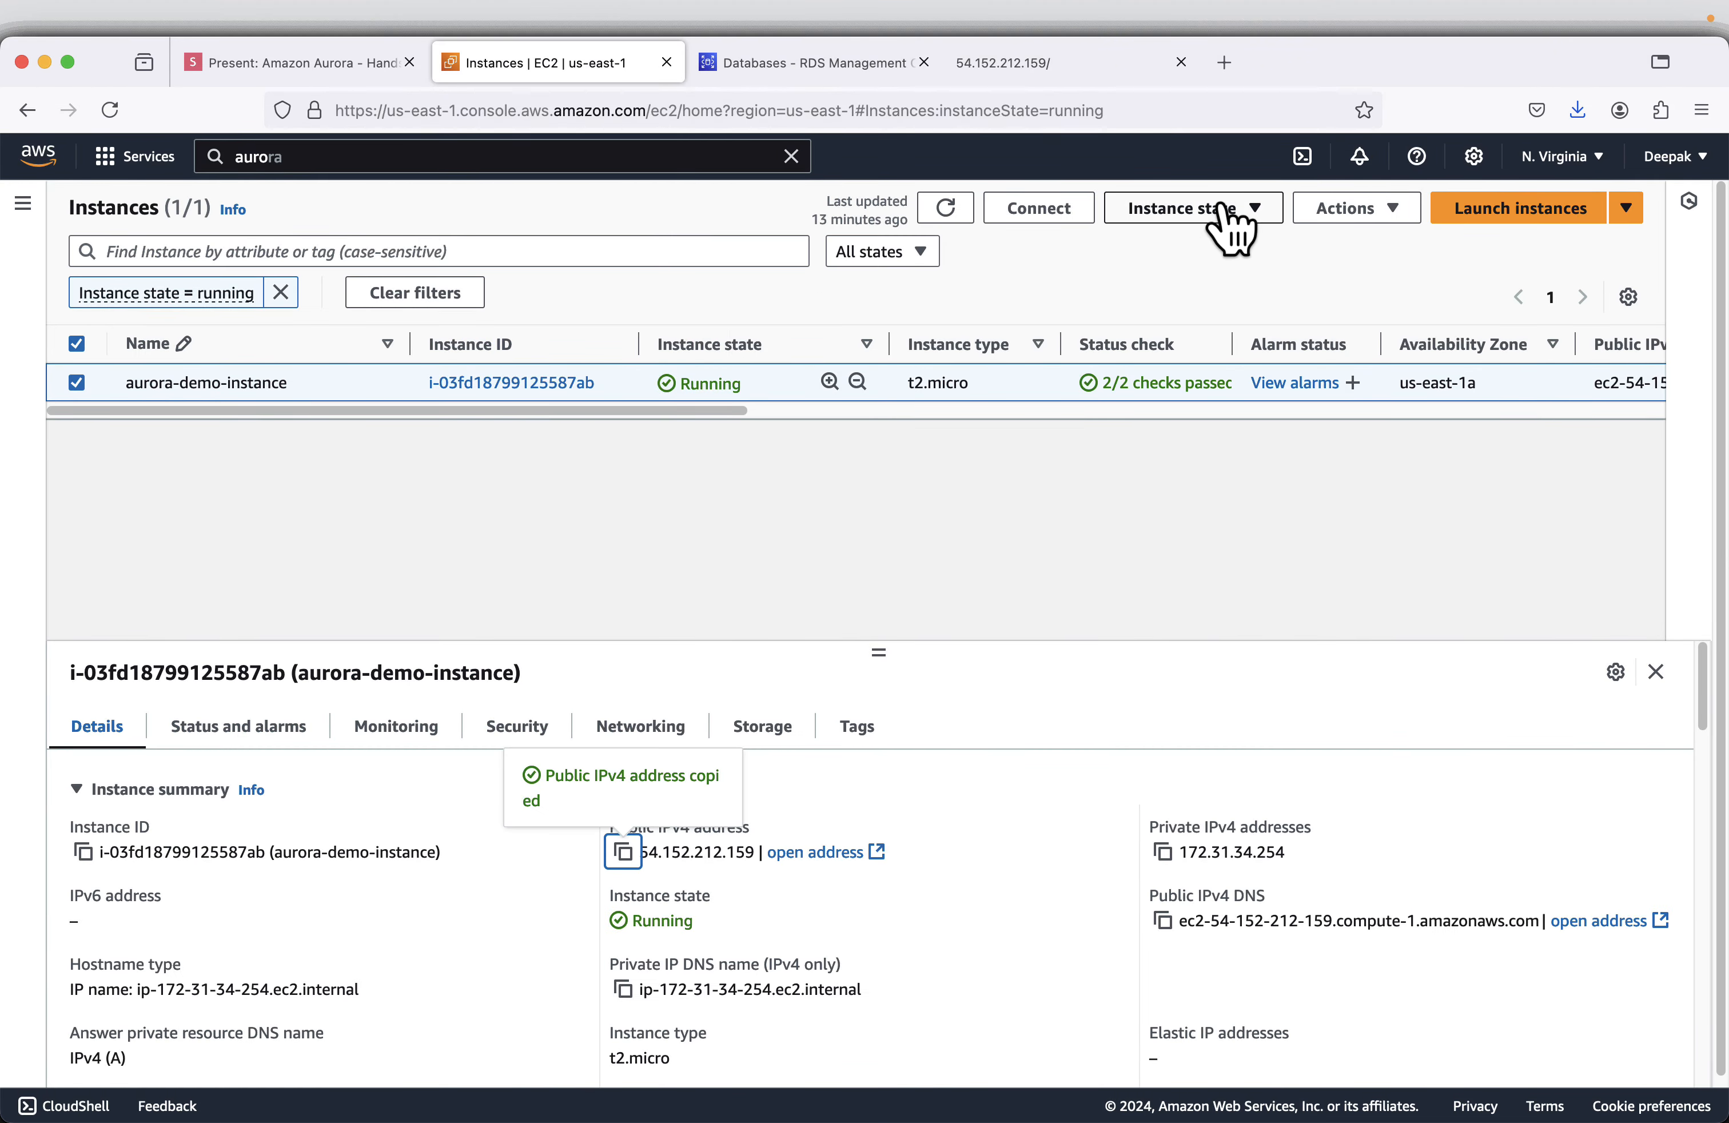
click(1228, 219)
click(1204, 384)
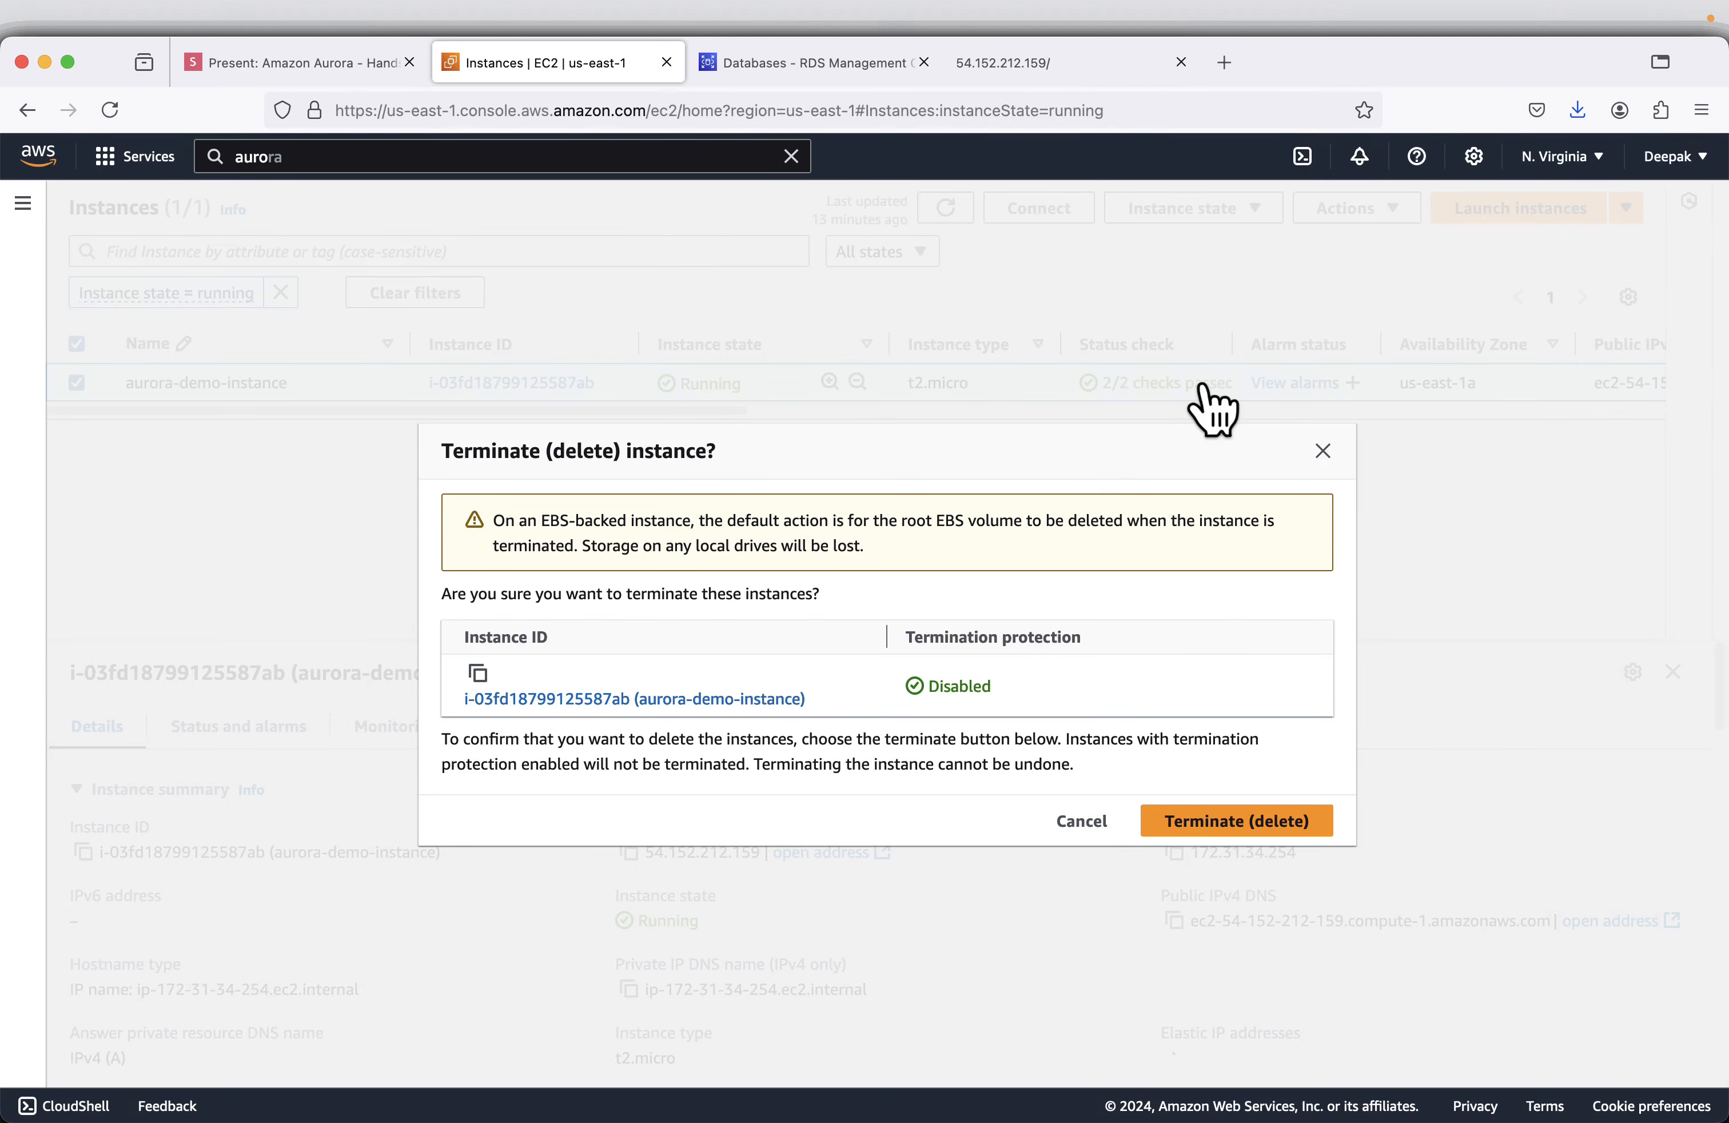
click(1237, 821)
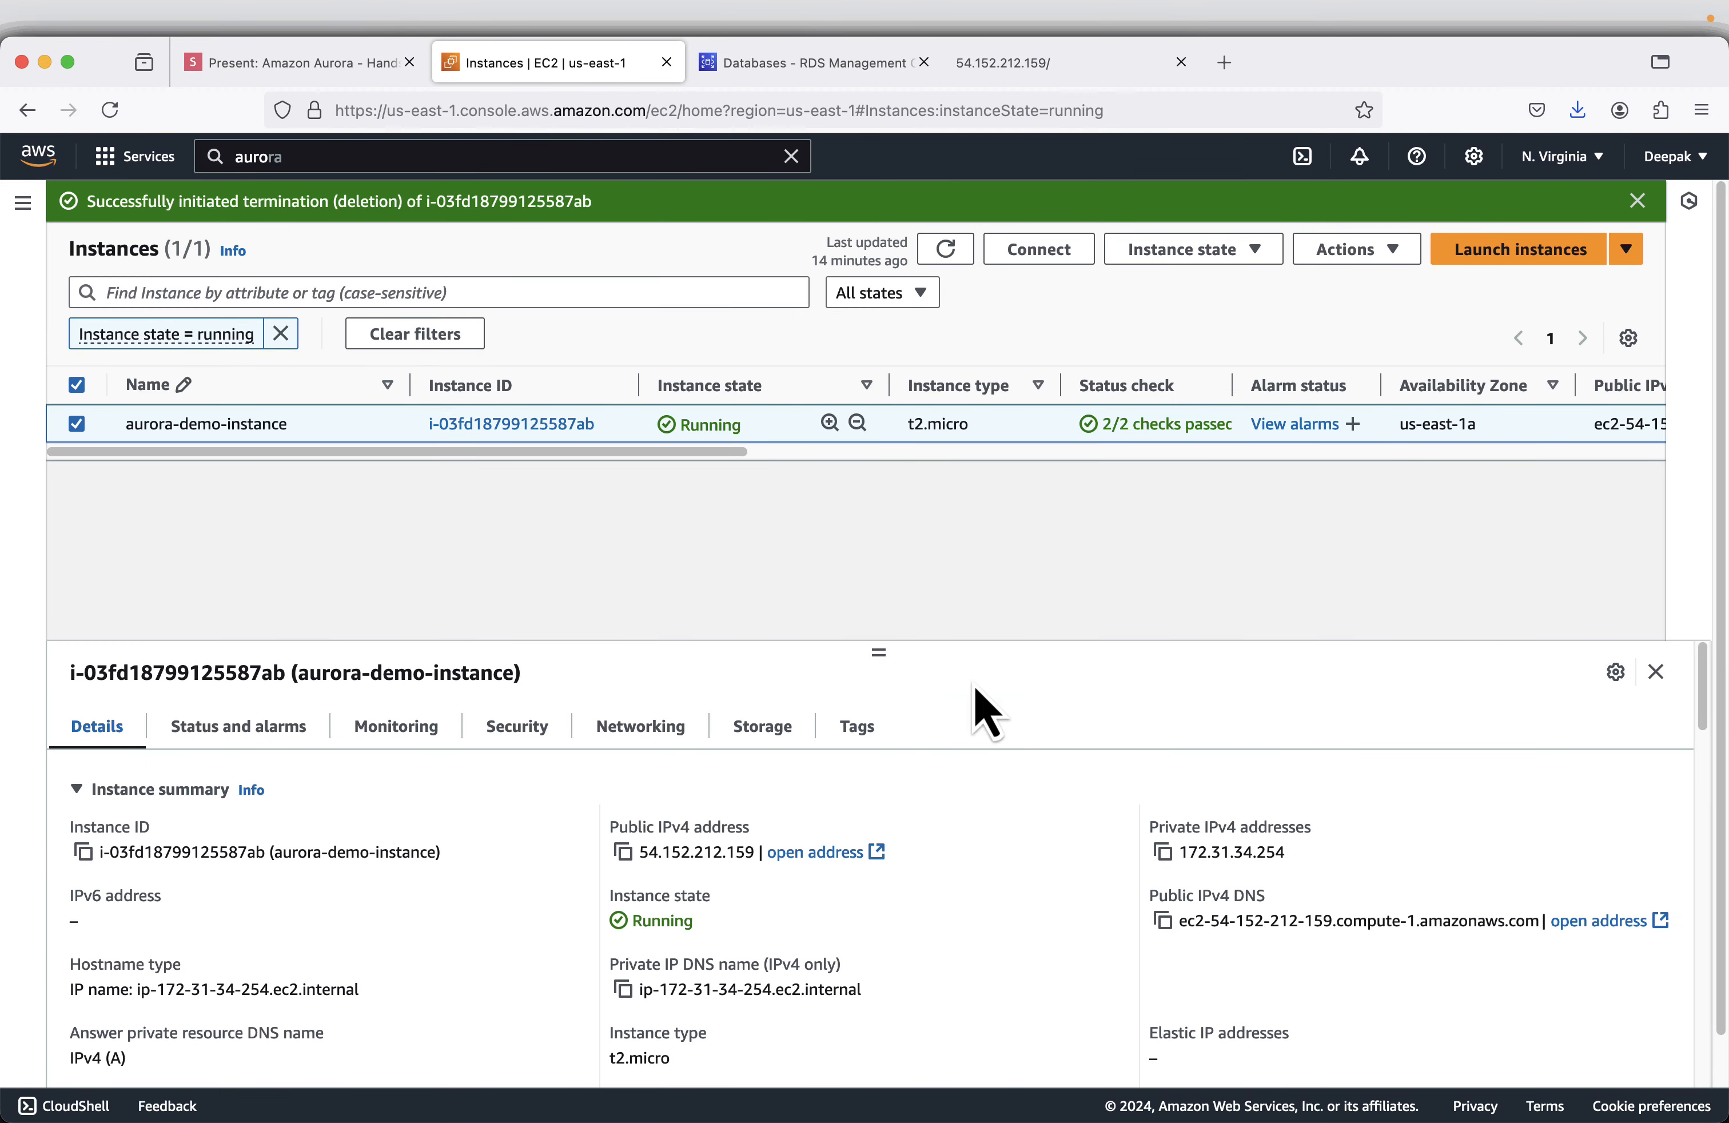
click(945, 248)
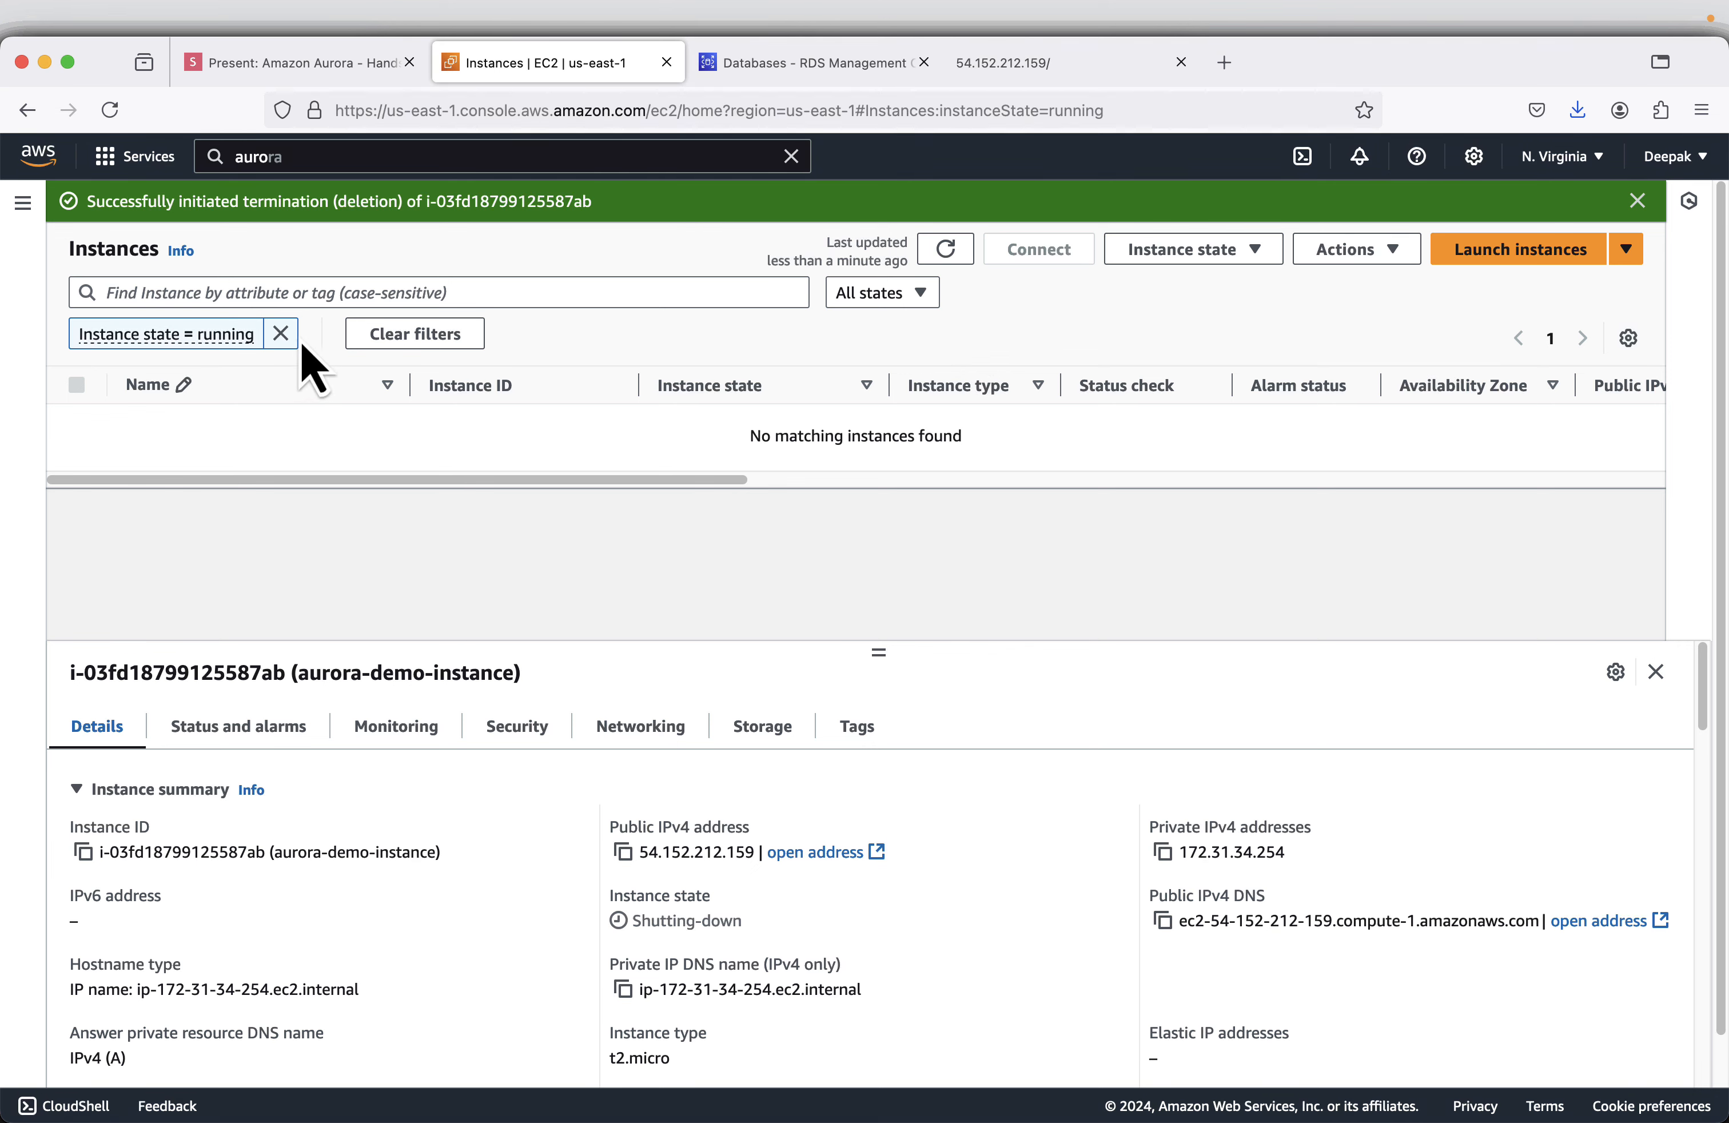
click(279, 334)
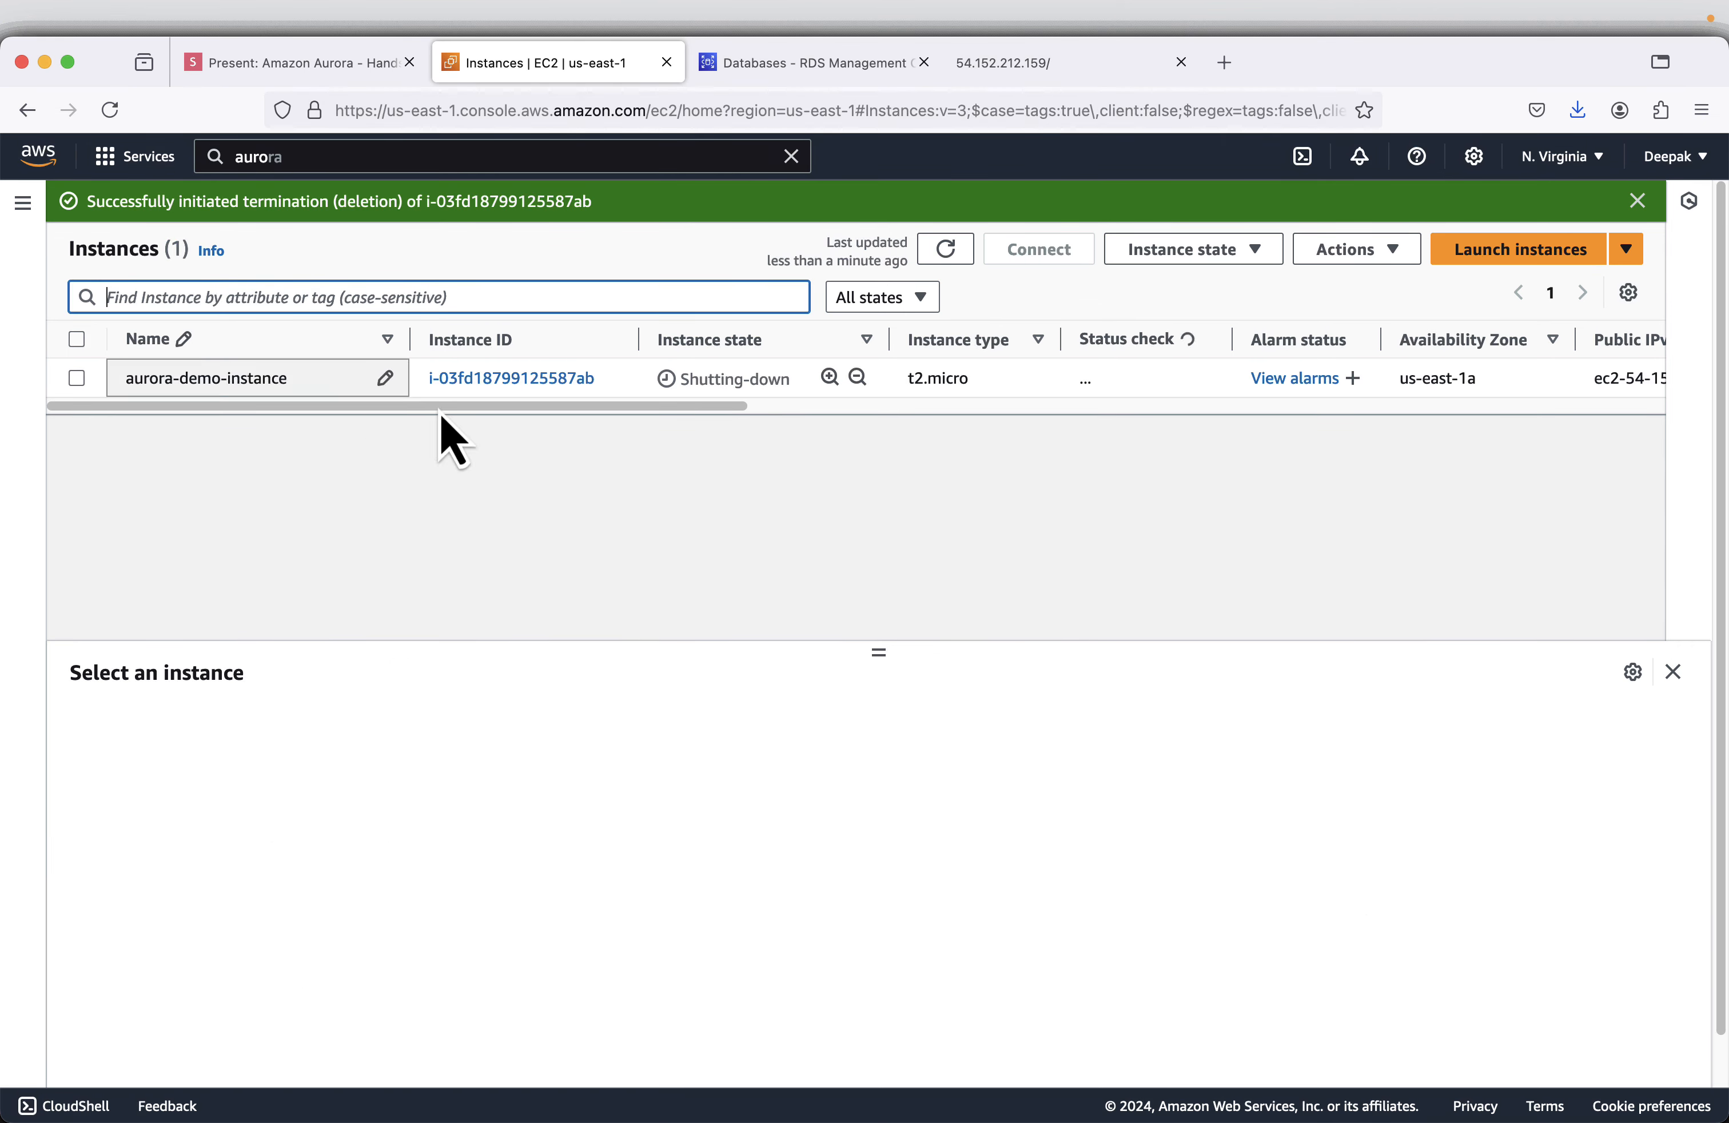
- Advance the slides to Delete Key Pair and open the list of key pairs in EC2
click(309, 66)
key(Right)
key(Right)
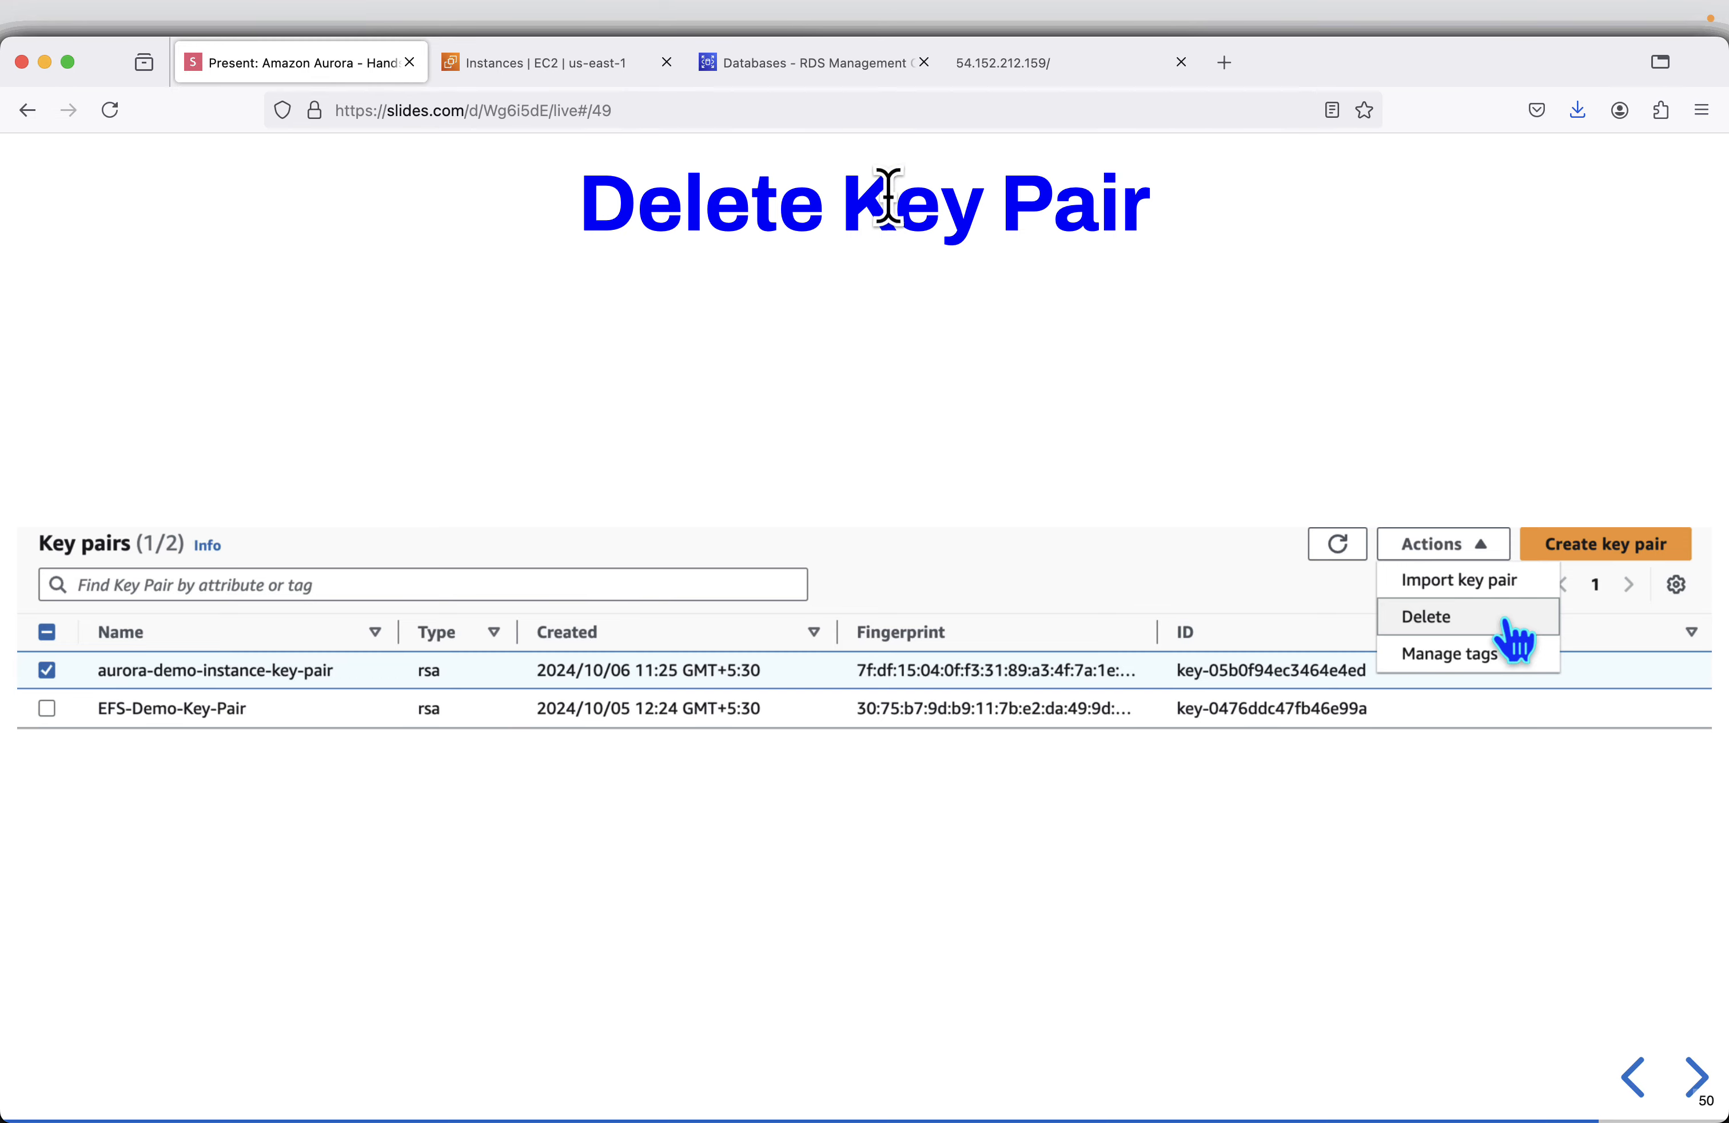
click(522, 64)
click(446, 620)
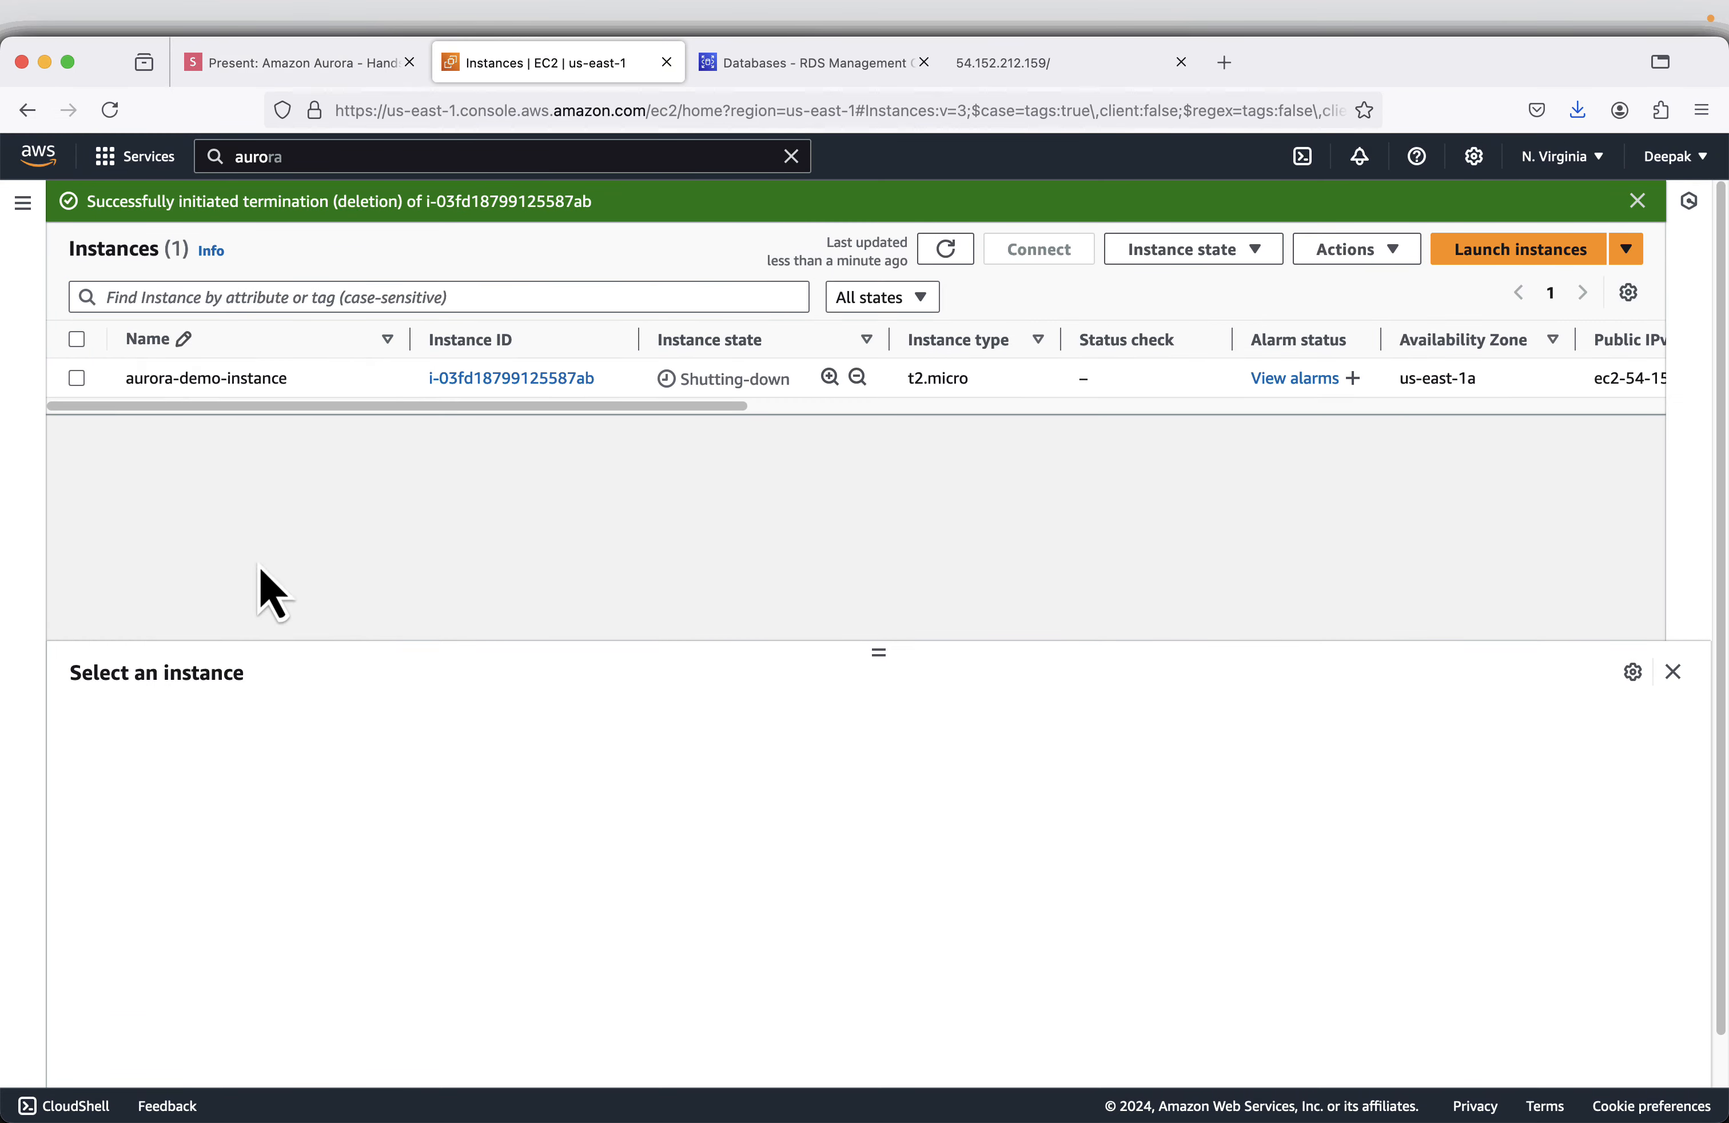
click(24, 204)
scroll(189, 583, down, 2)
scroll(109, 842, down, 2)
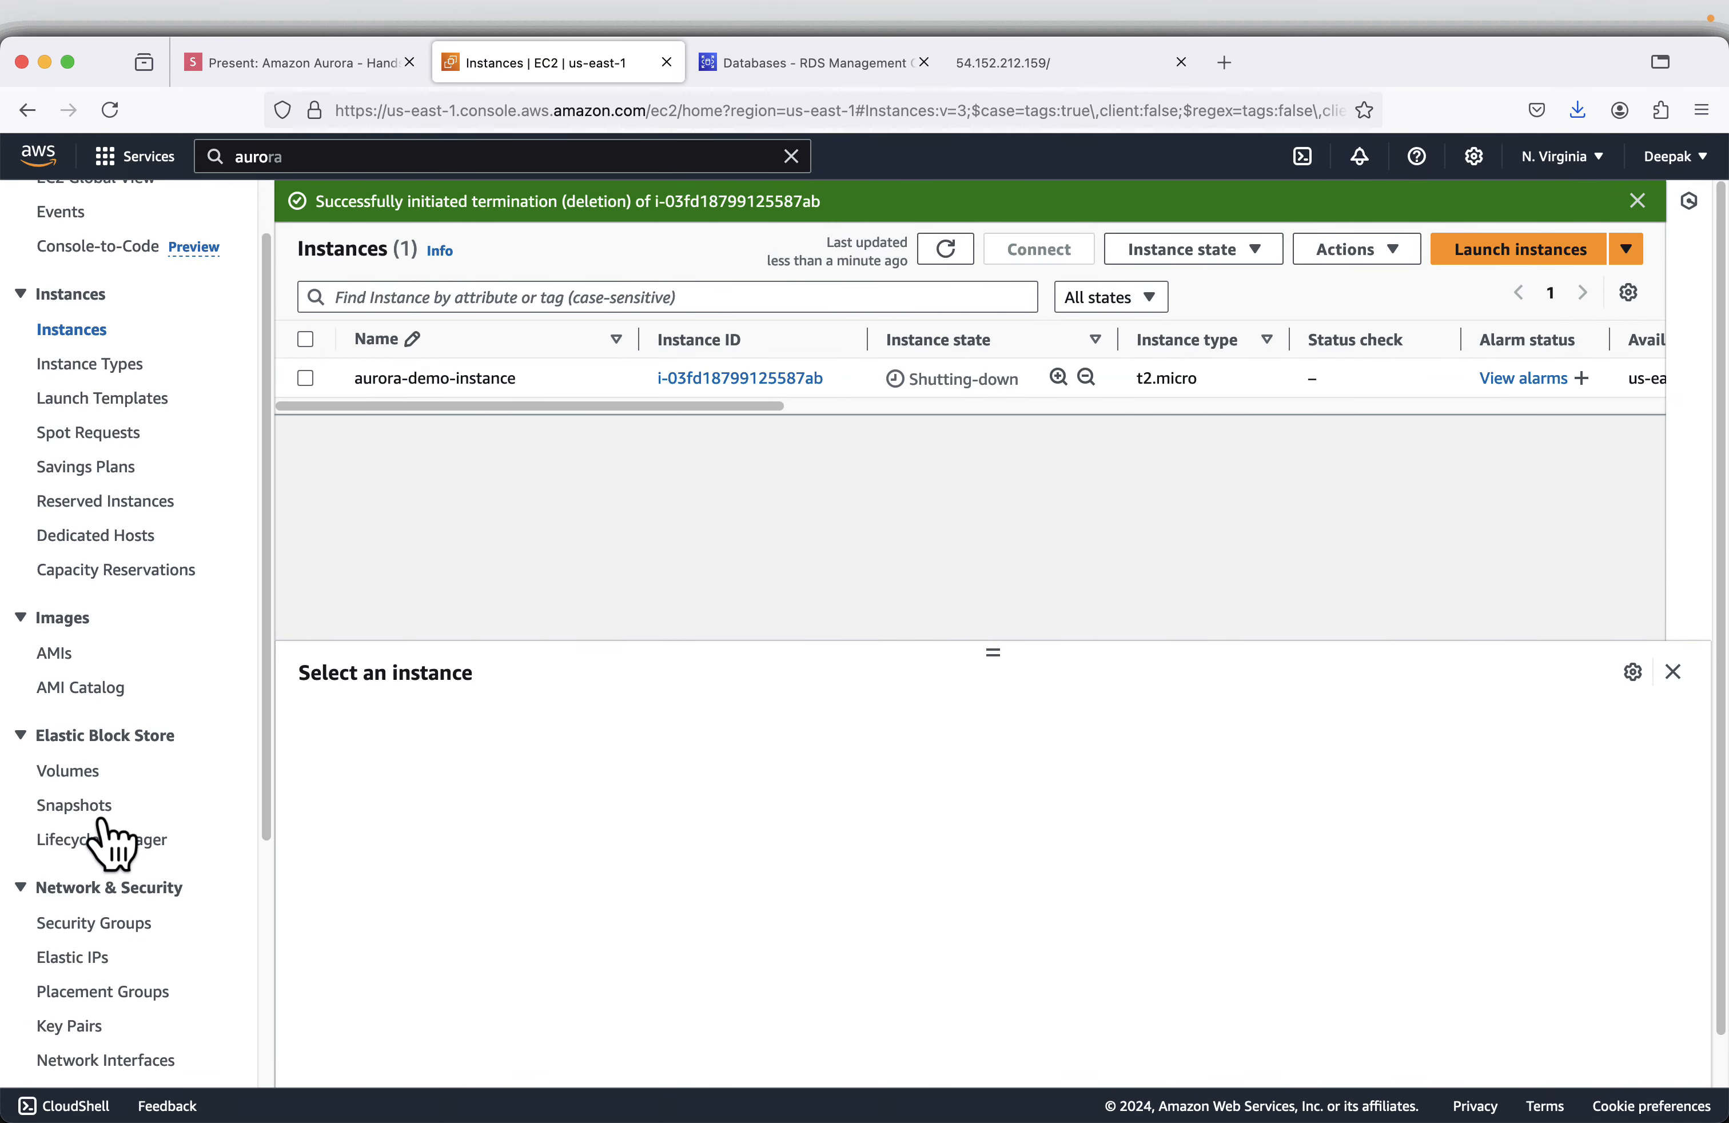
click(80, 996)
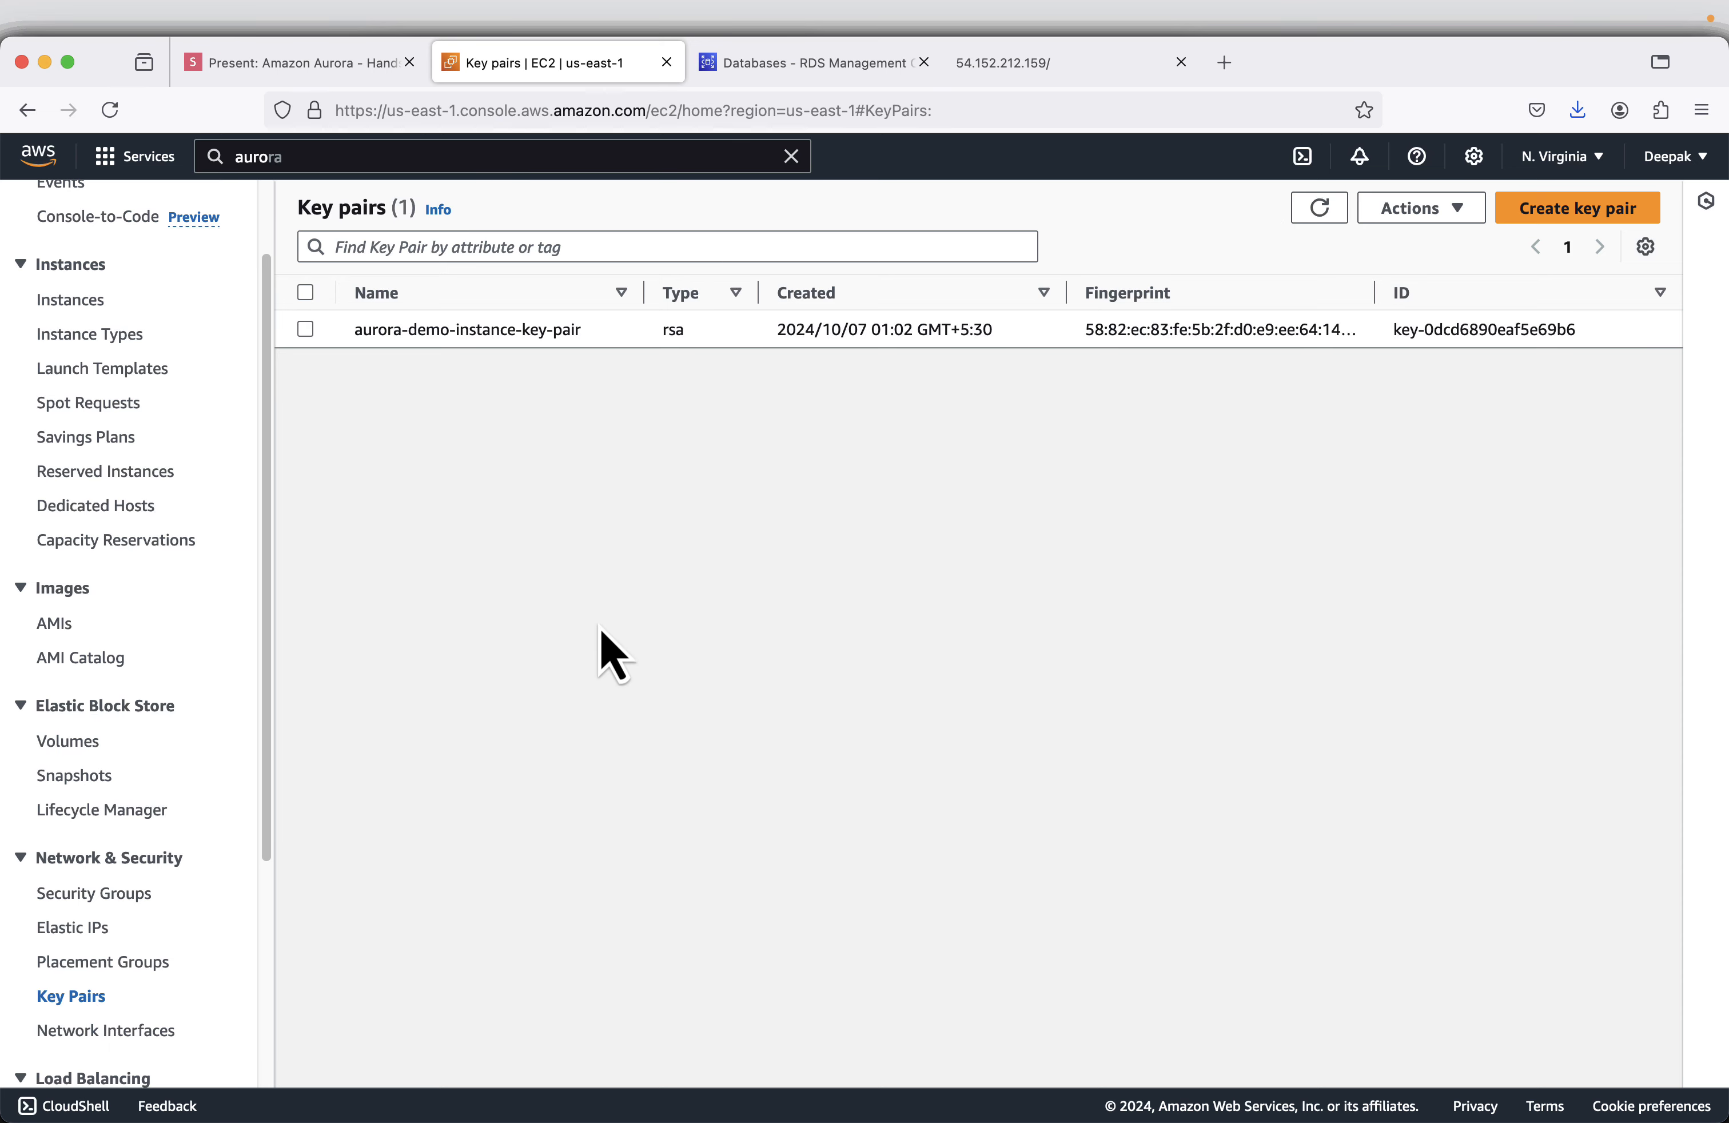
- Delete aurora-demo-instance-key-pair, entering "Delete" as the confirmation text
click(305, 329)
click(1433, 215)
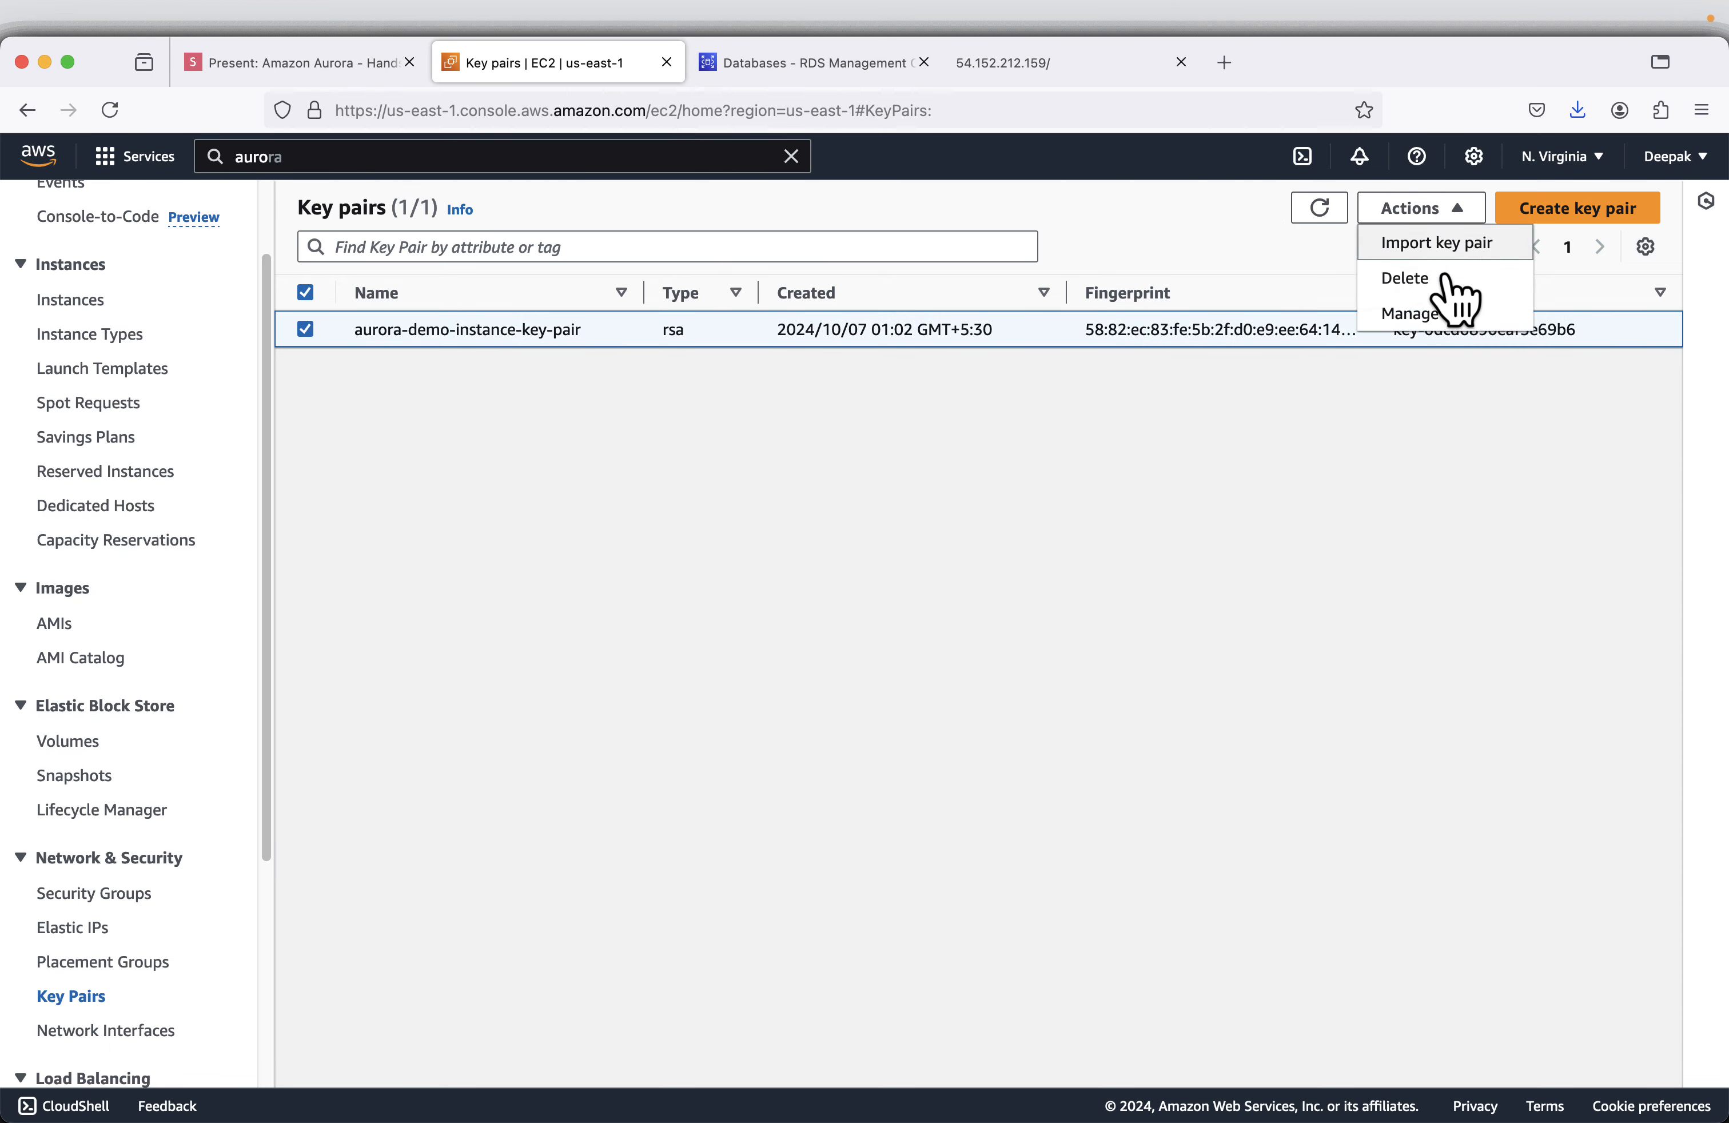
click(1405, 277)
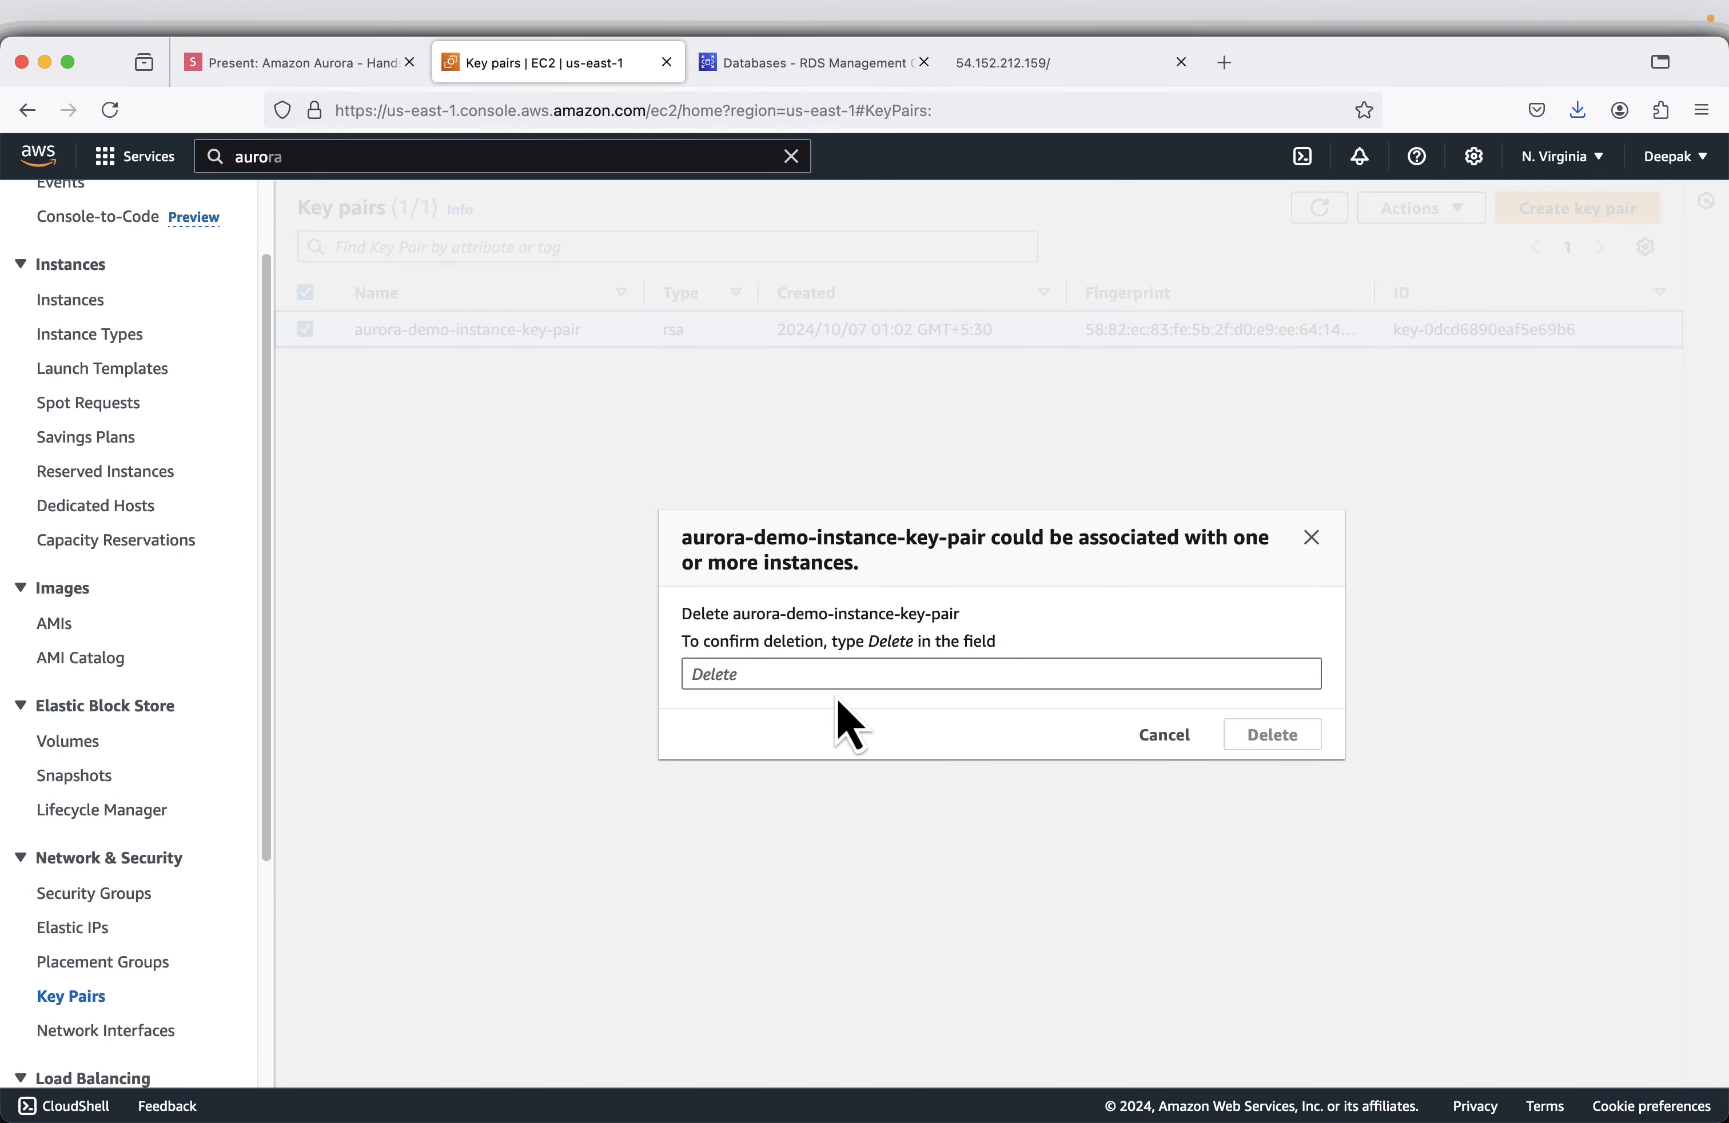
right_click(883, 639)
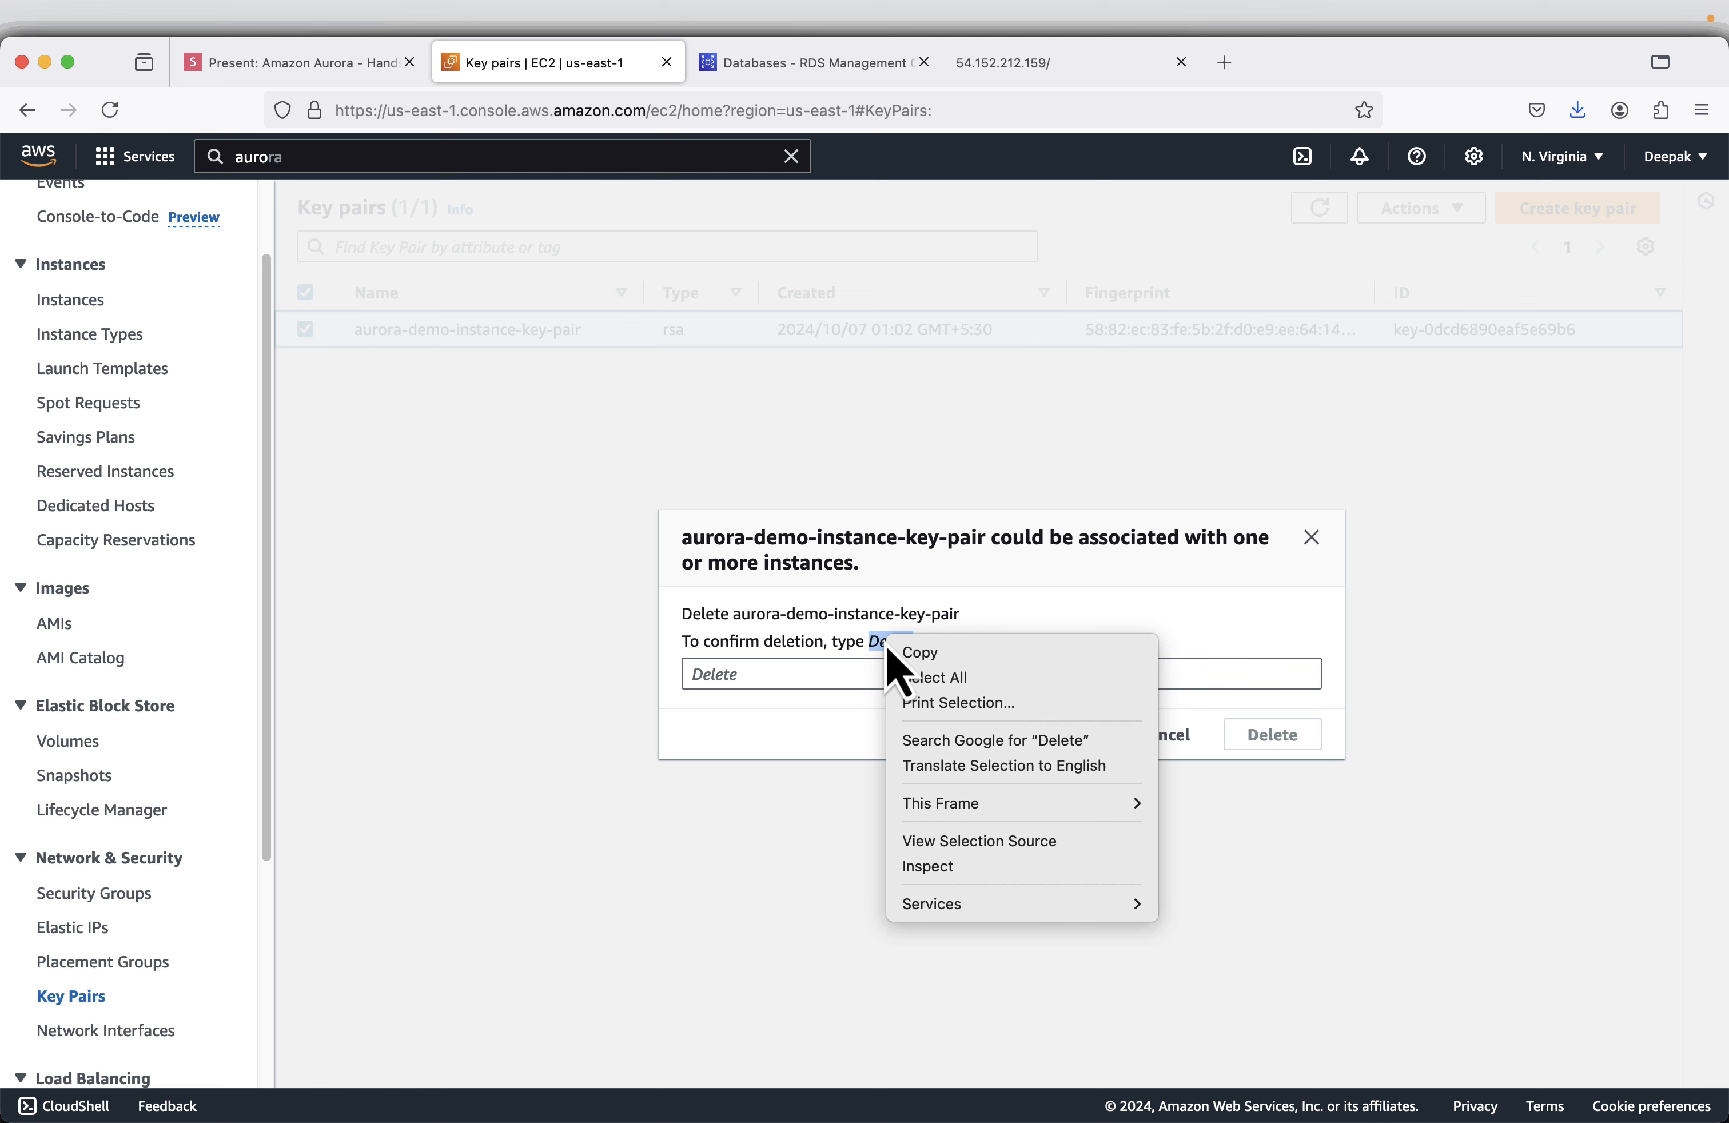
click(929, 652)
click(700, 672)
right_click(700, 673)
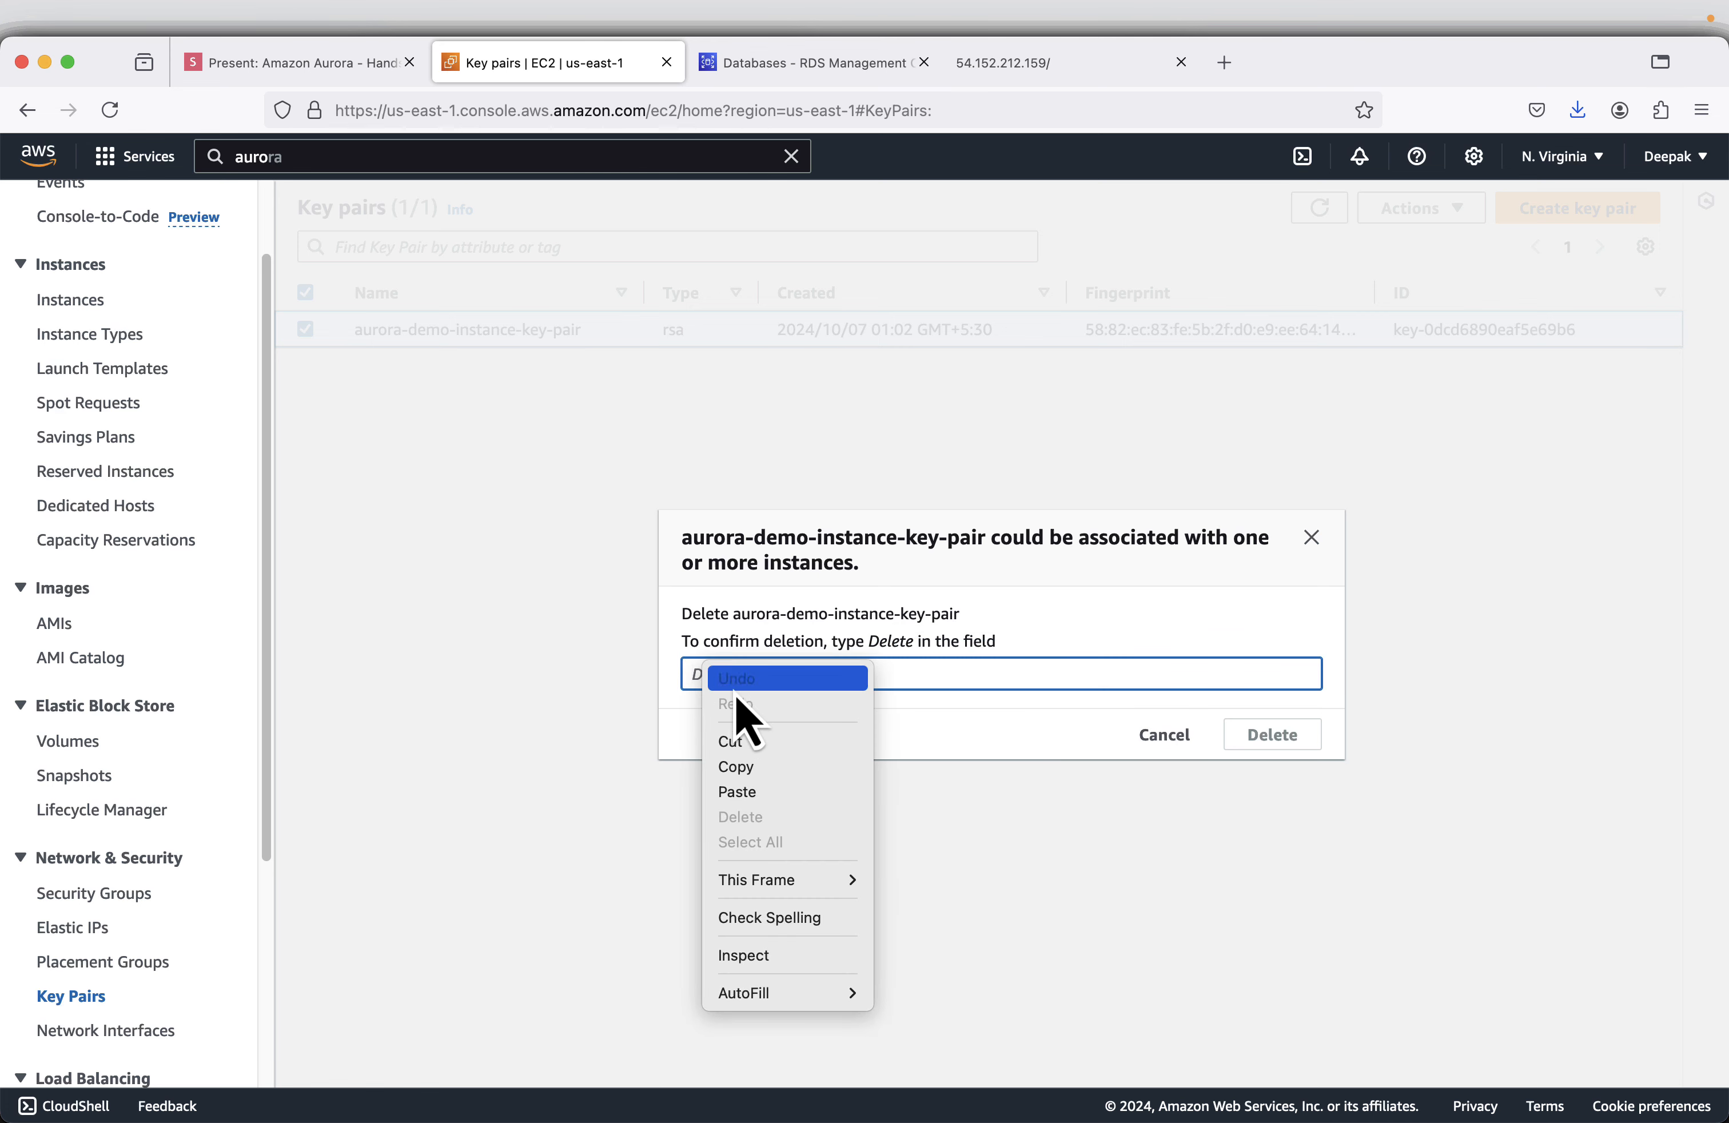
click(747, 795)
click(1286, 748)
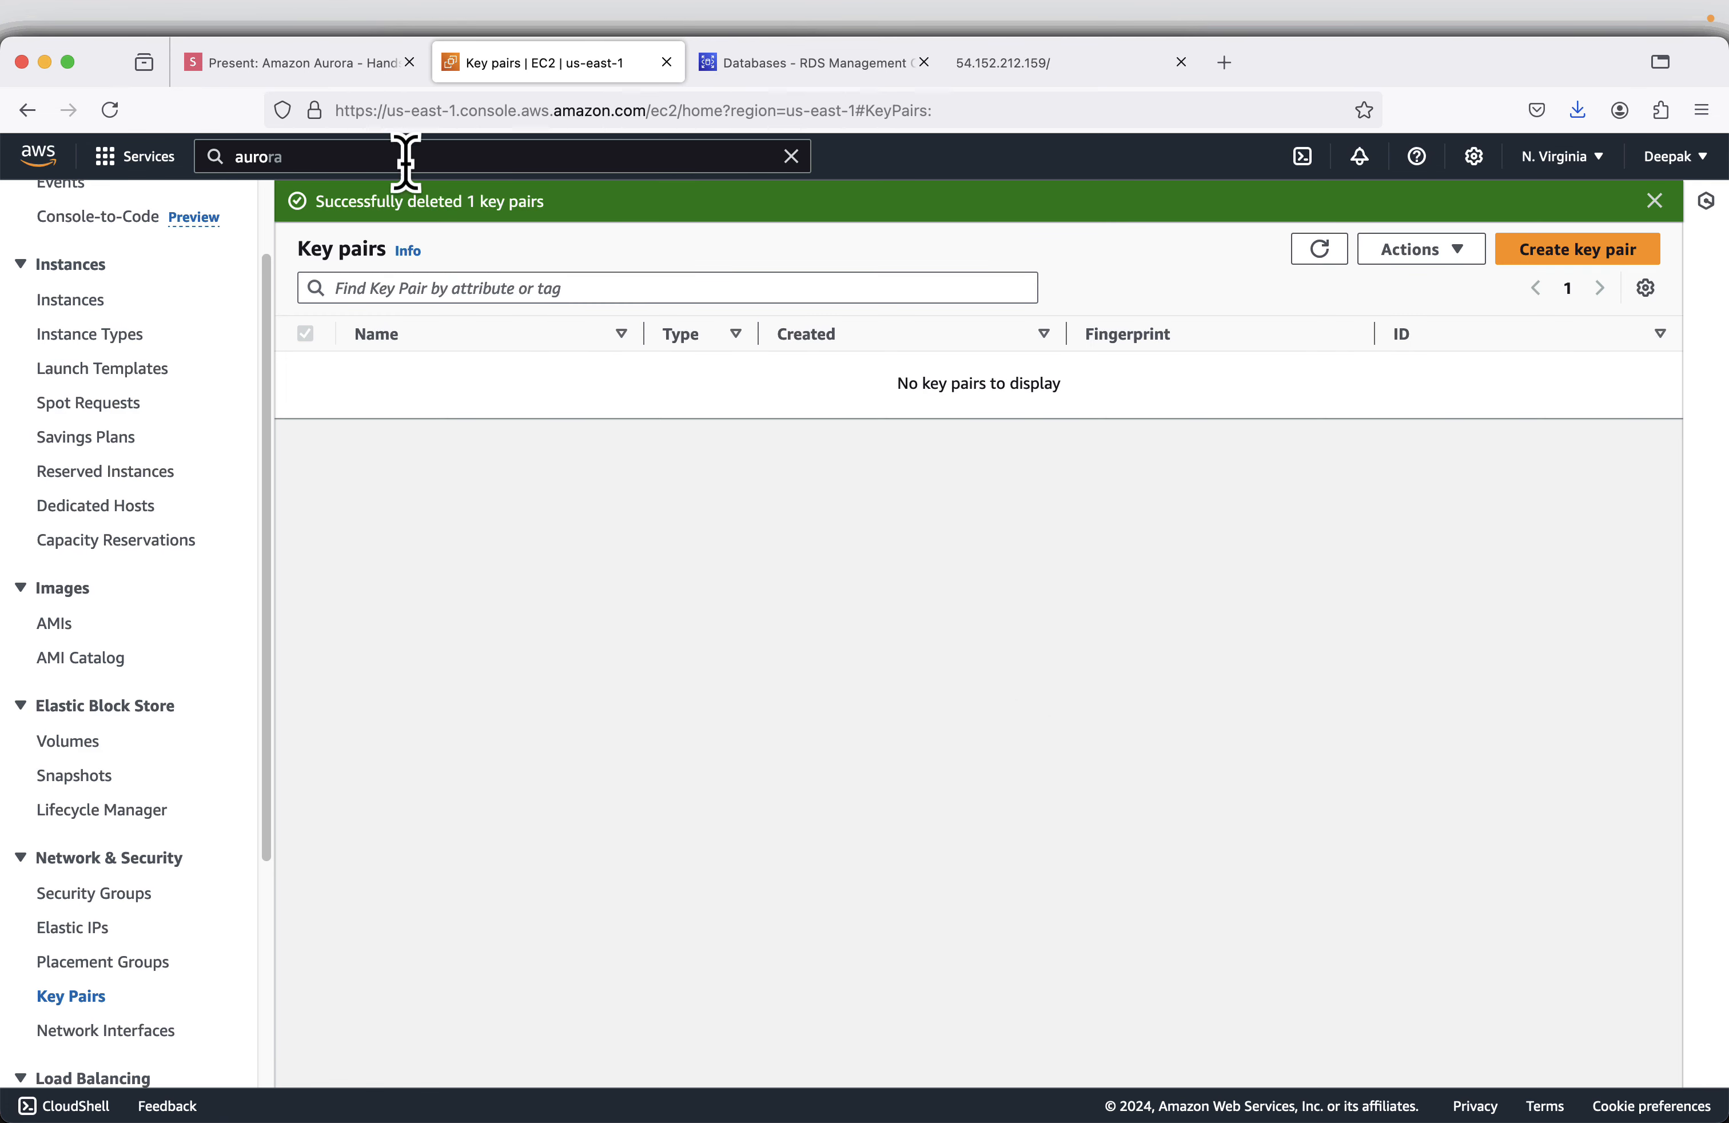
- Advance the slides to Delete Database and refresh the databases list in RDS to check the instance's deletion status
click(276, 78)
key(Right)
key(Right)
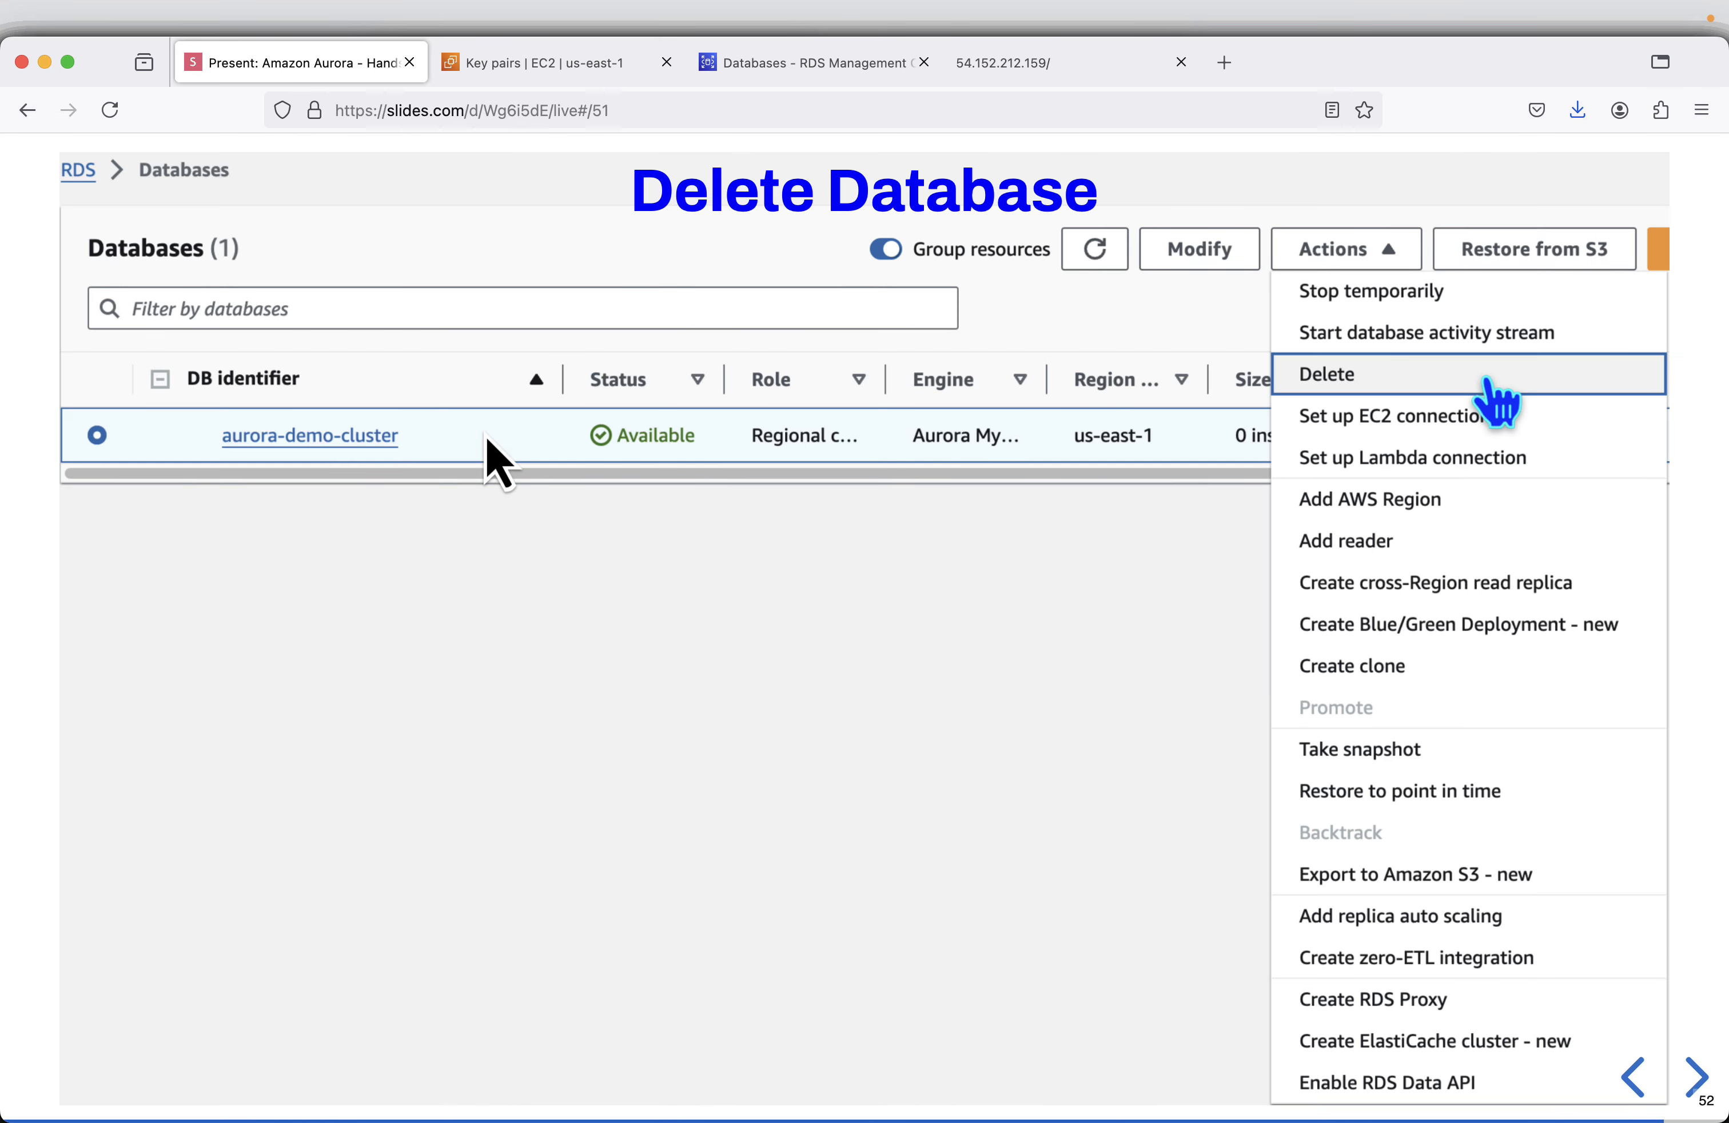
click(897, 66)
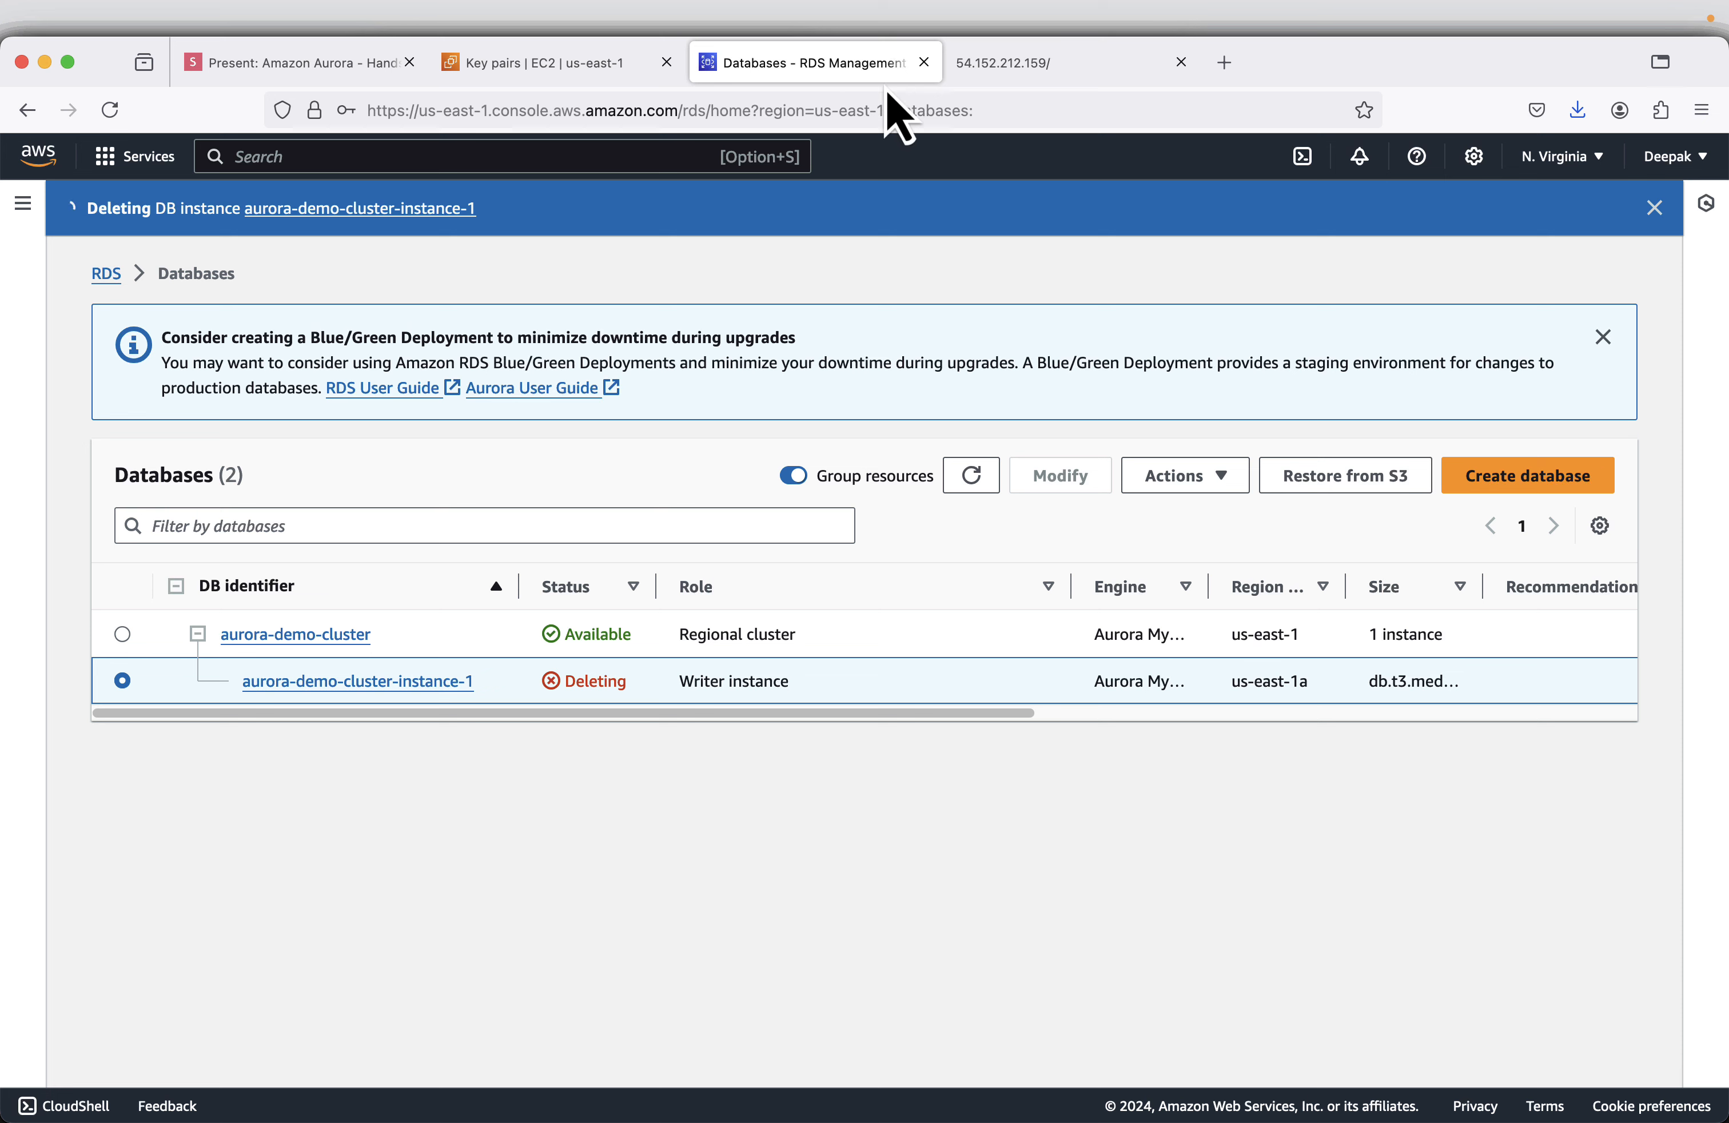
click(961, 480)
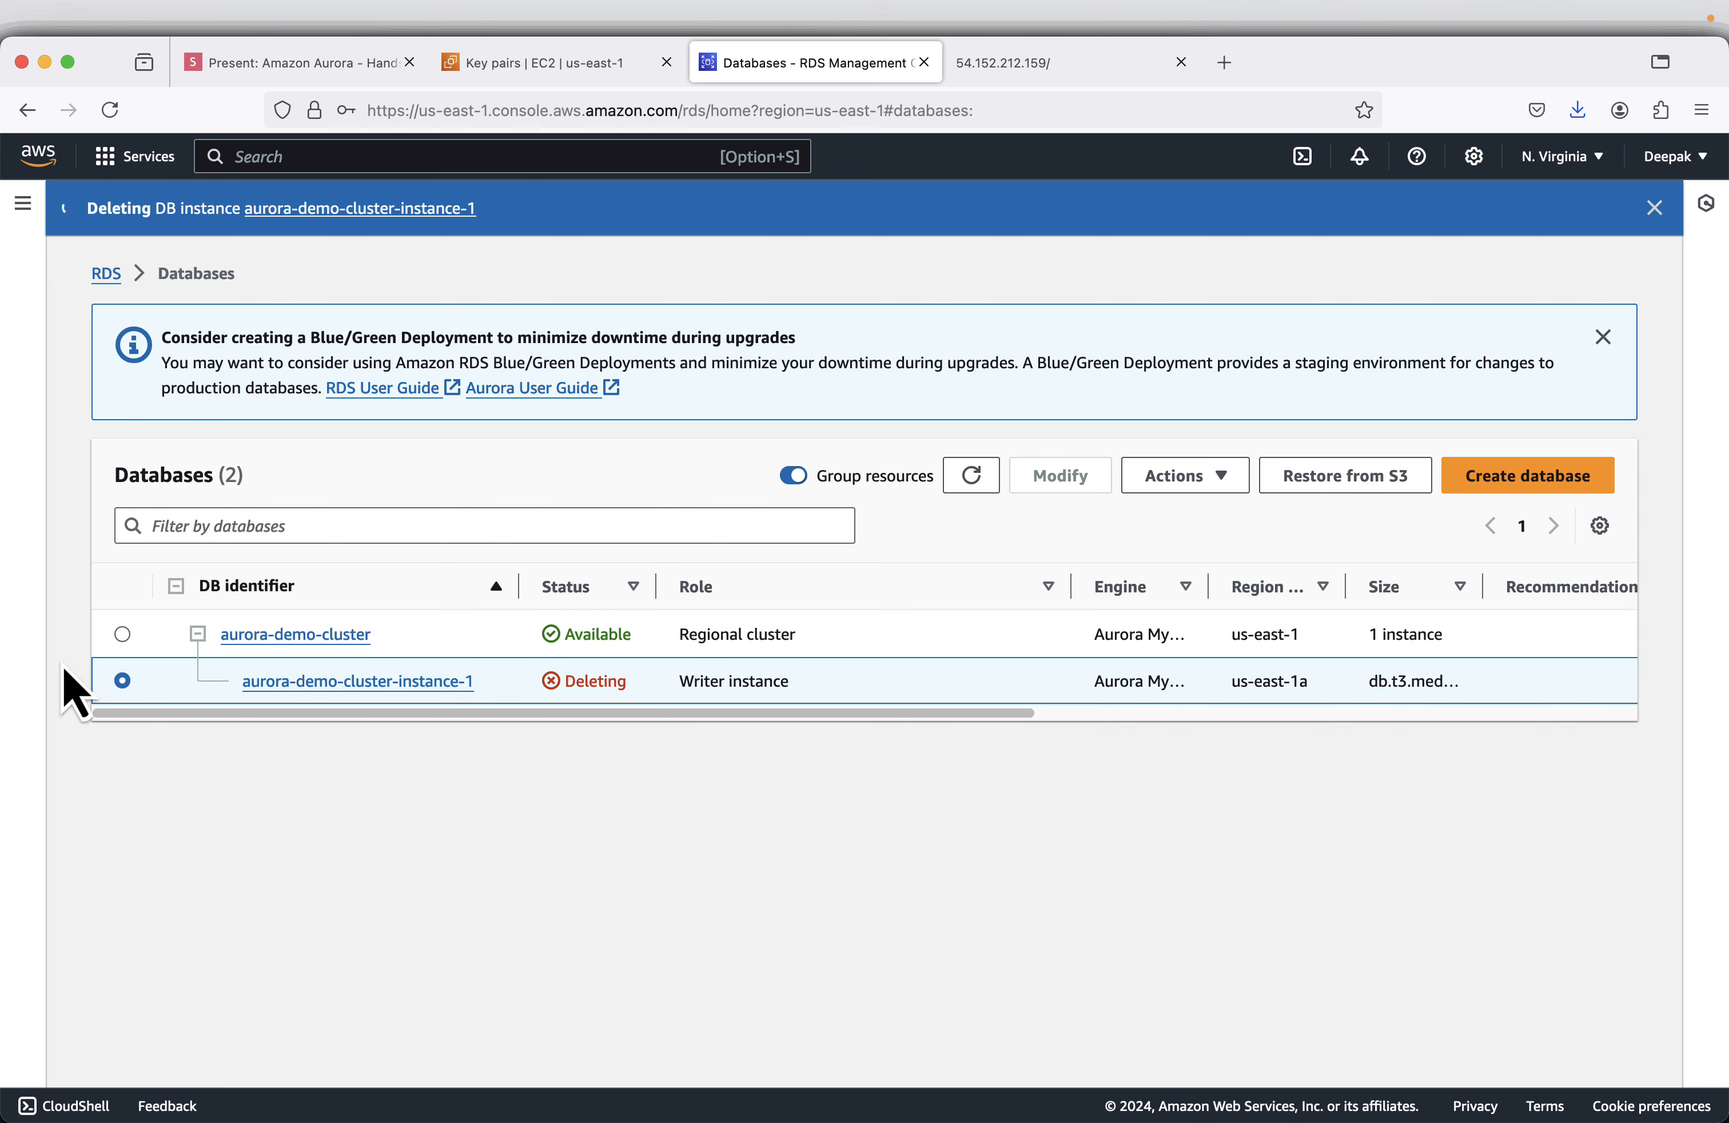
- Open the deletion dialog for the aurora-demo-cluster regional cluster and opt out of creating a final snapshot
click(122, 633)
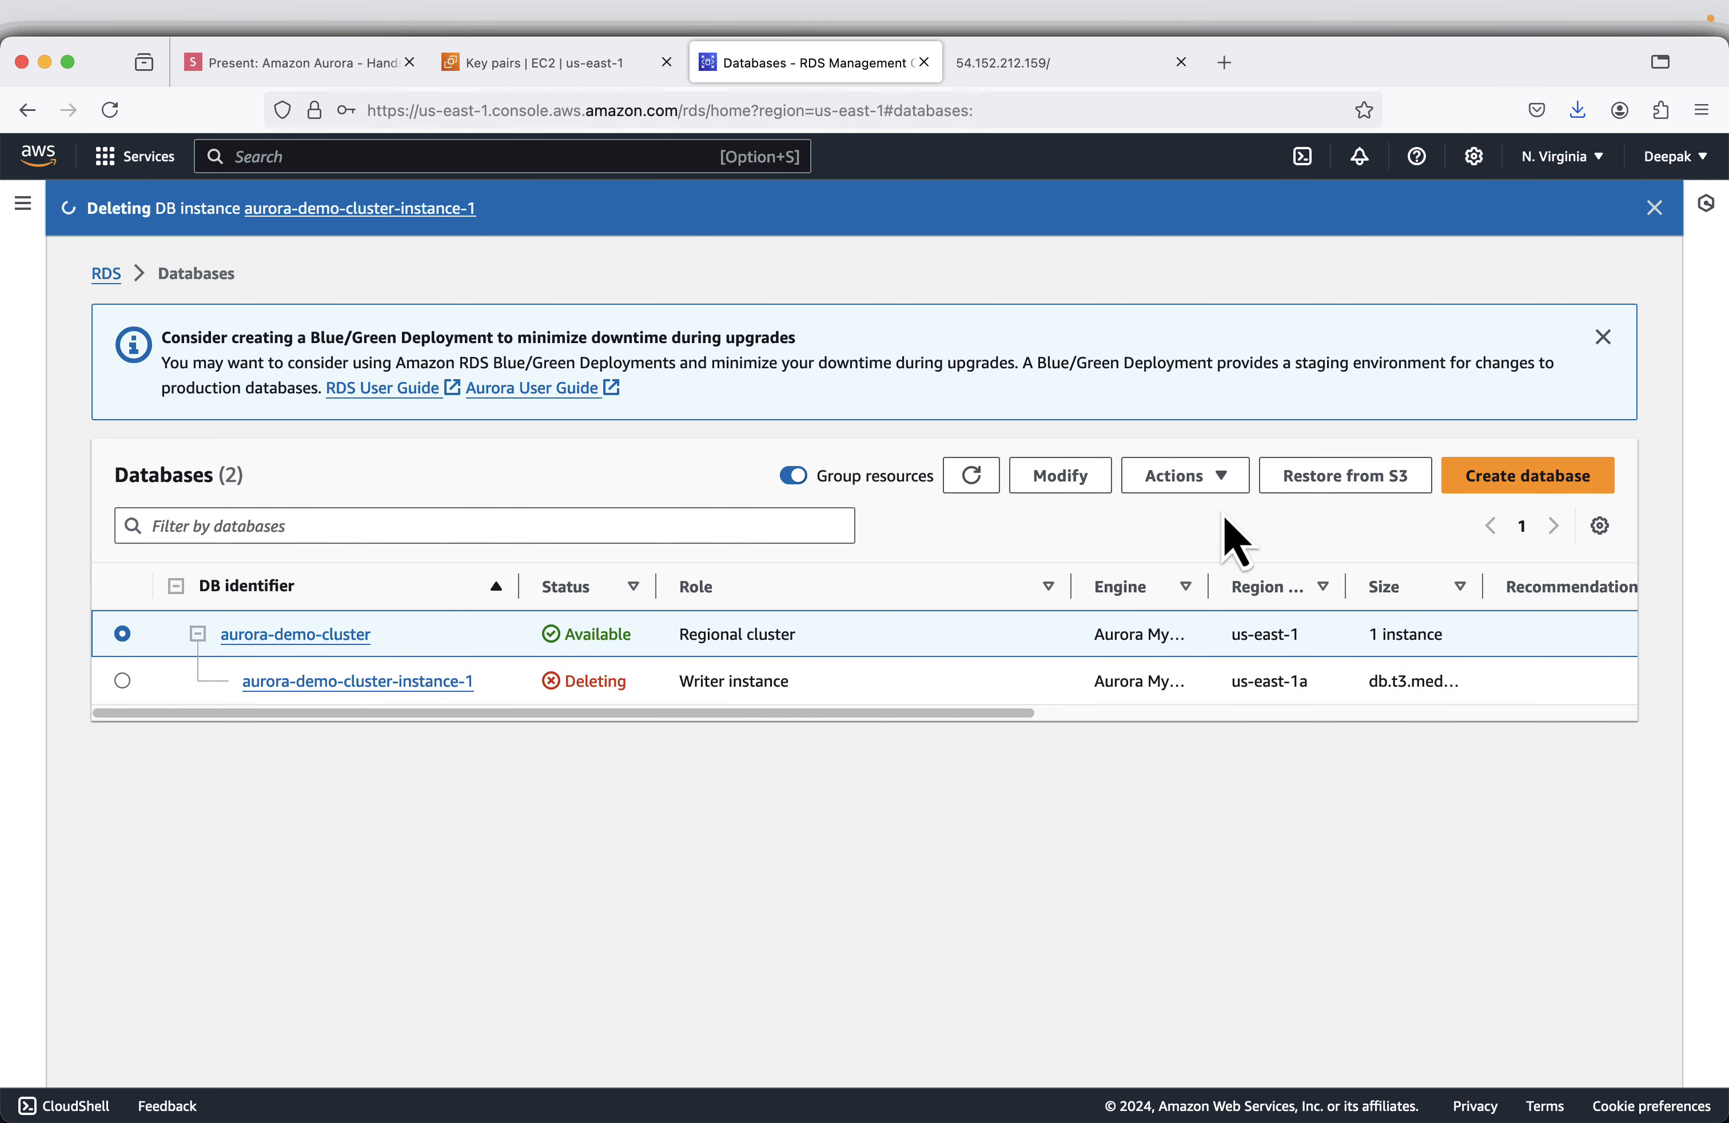
click(1225, 485)
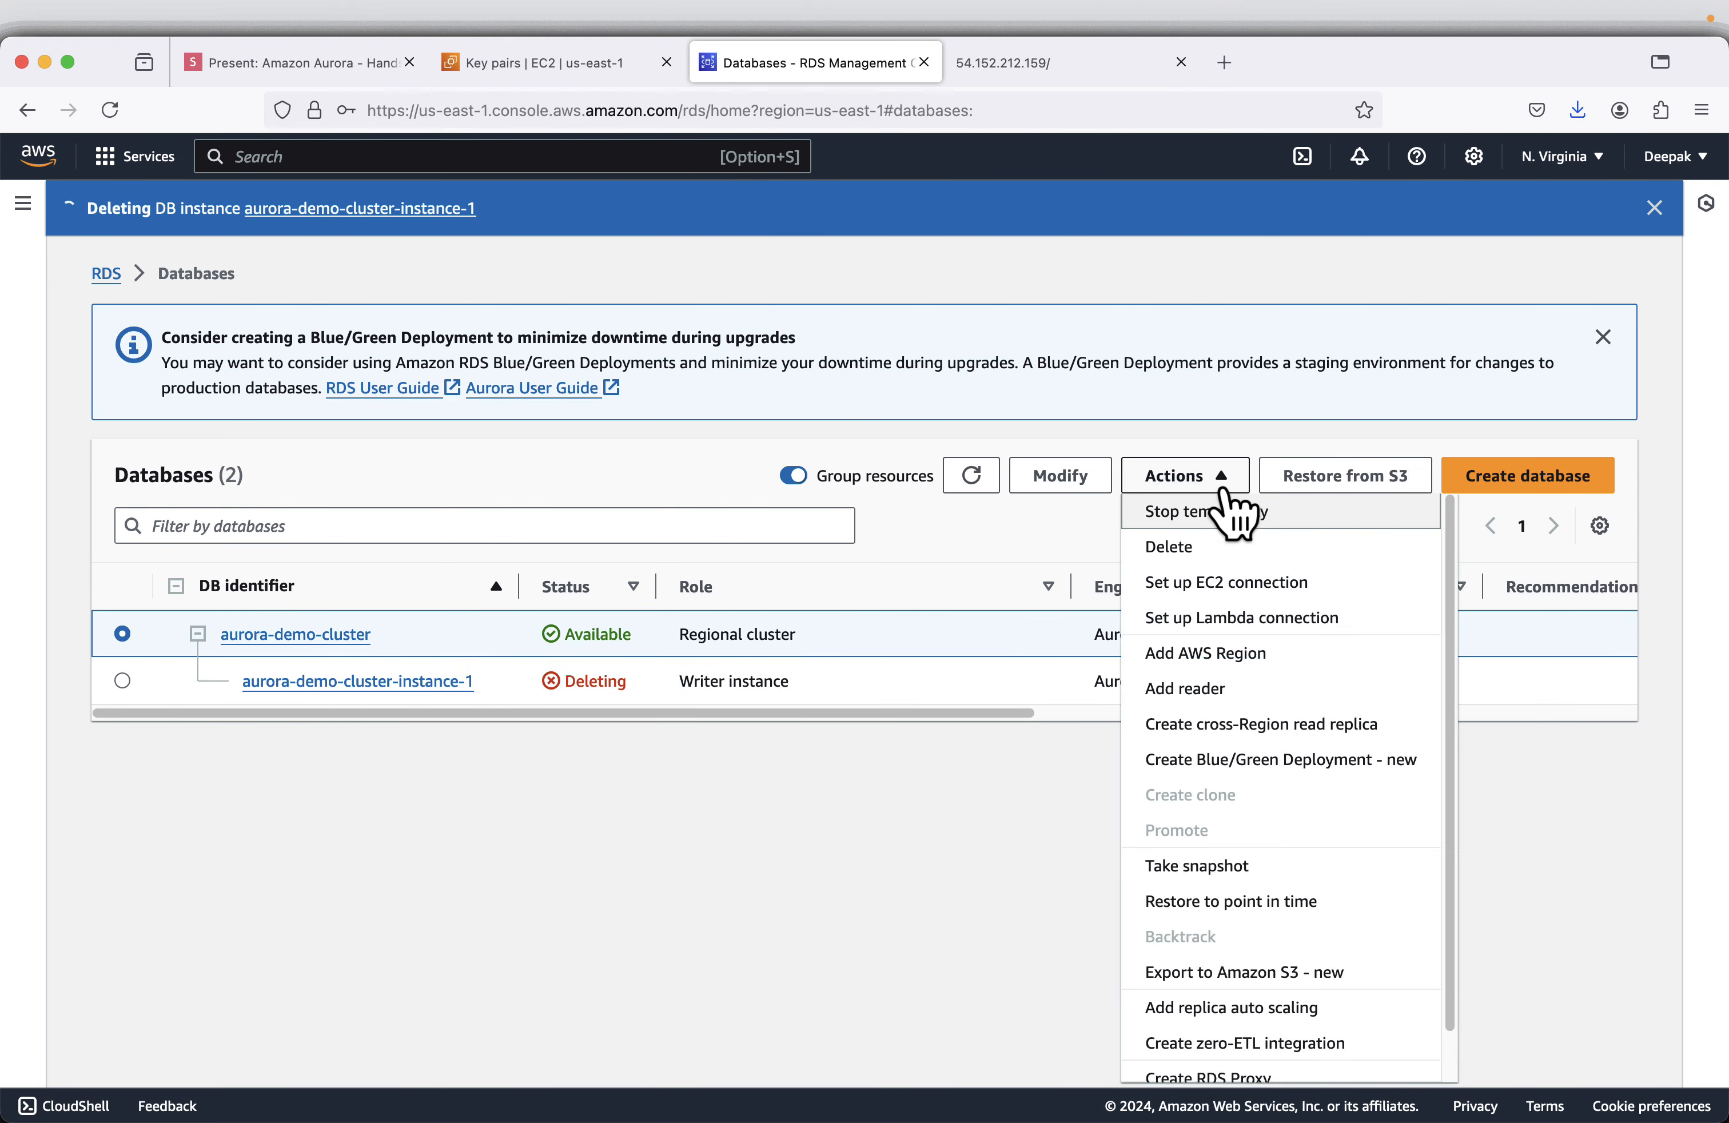
click(1214, 556)
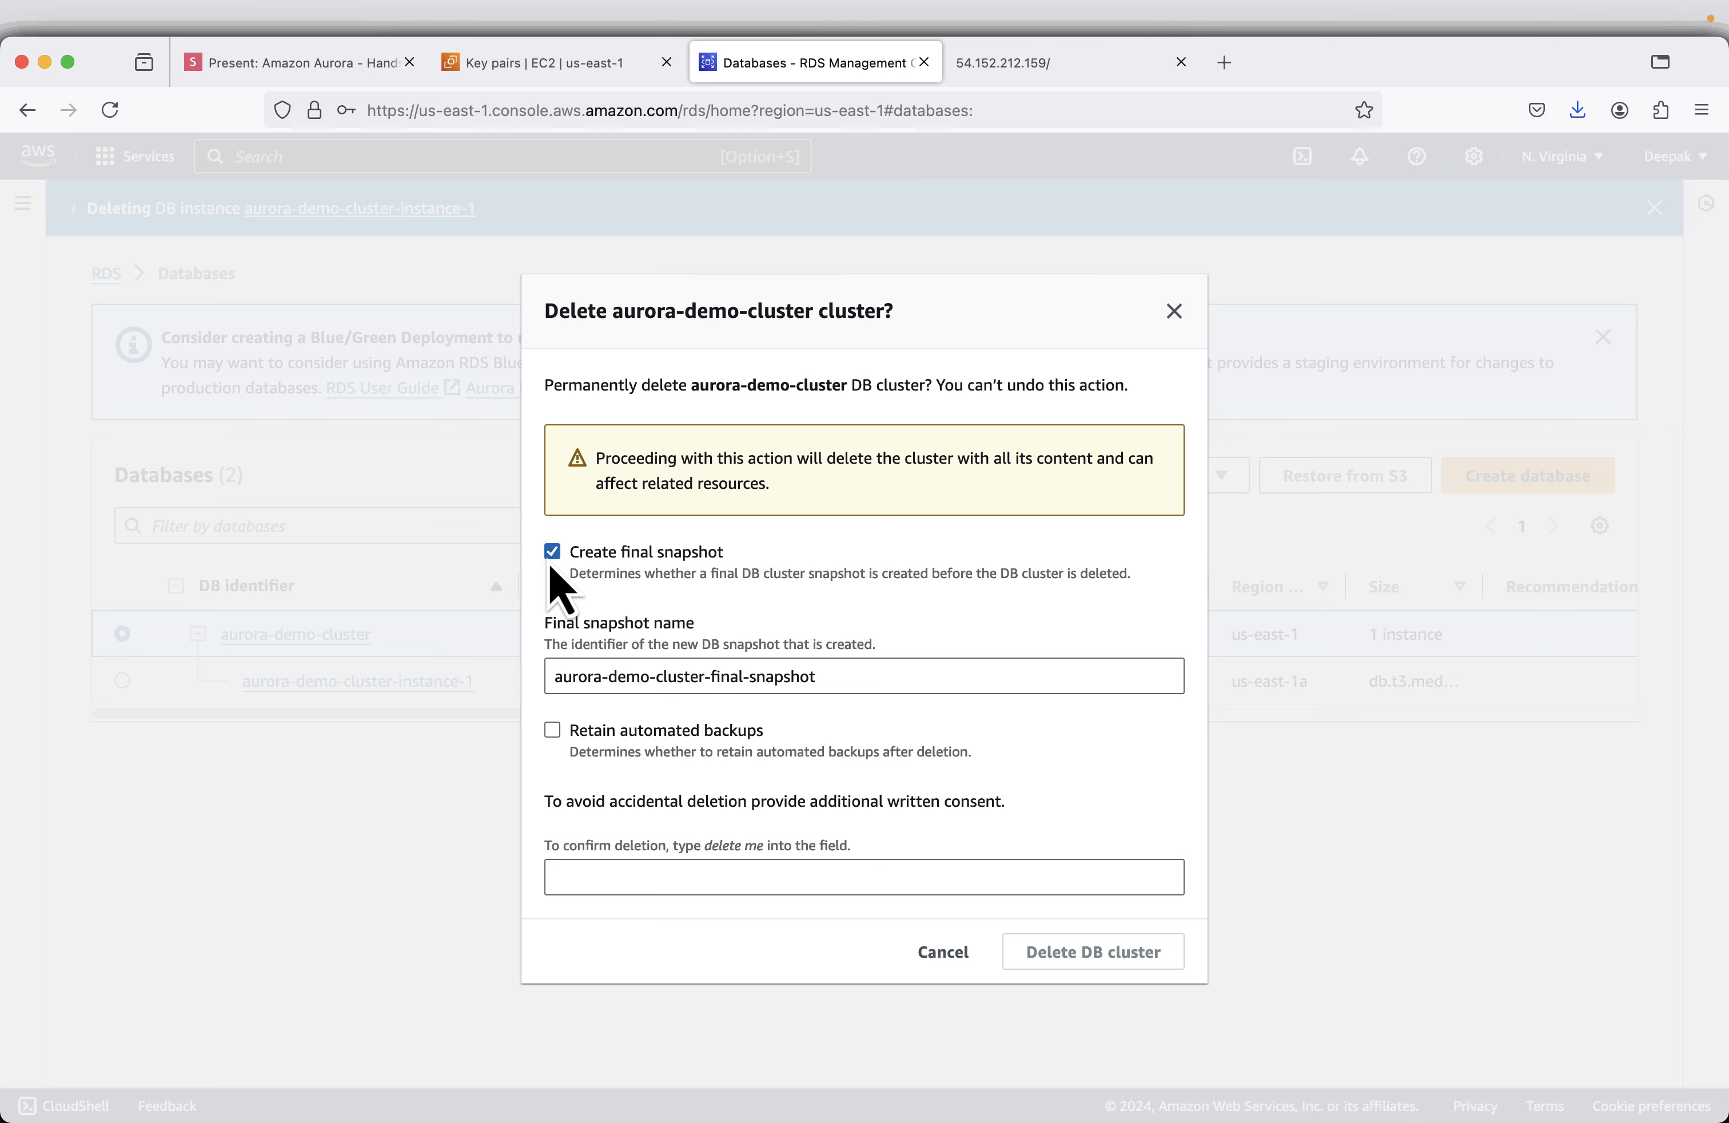
click(552, 554)
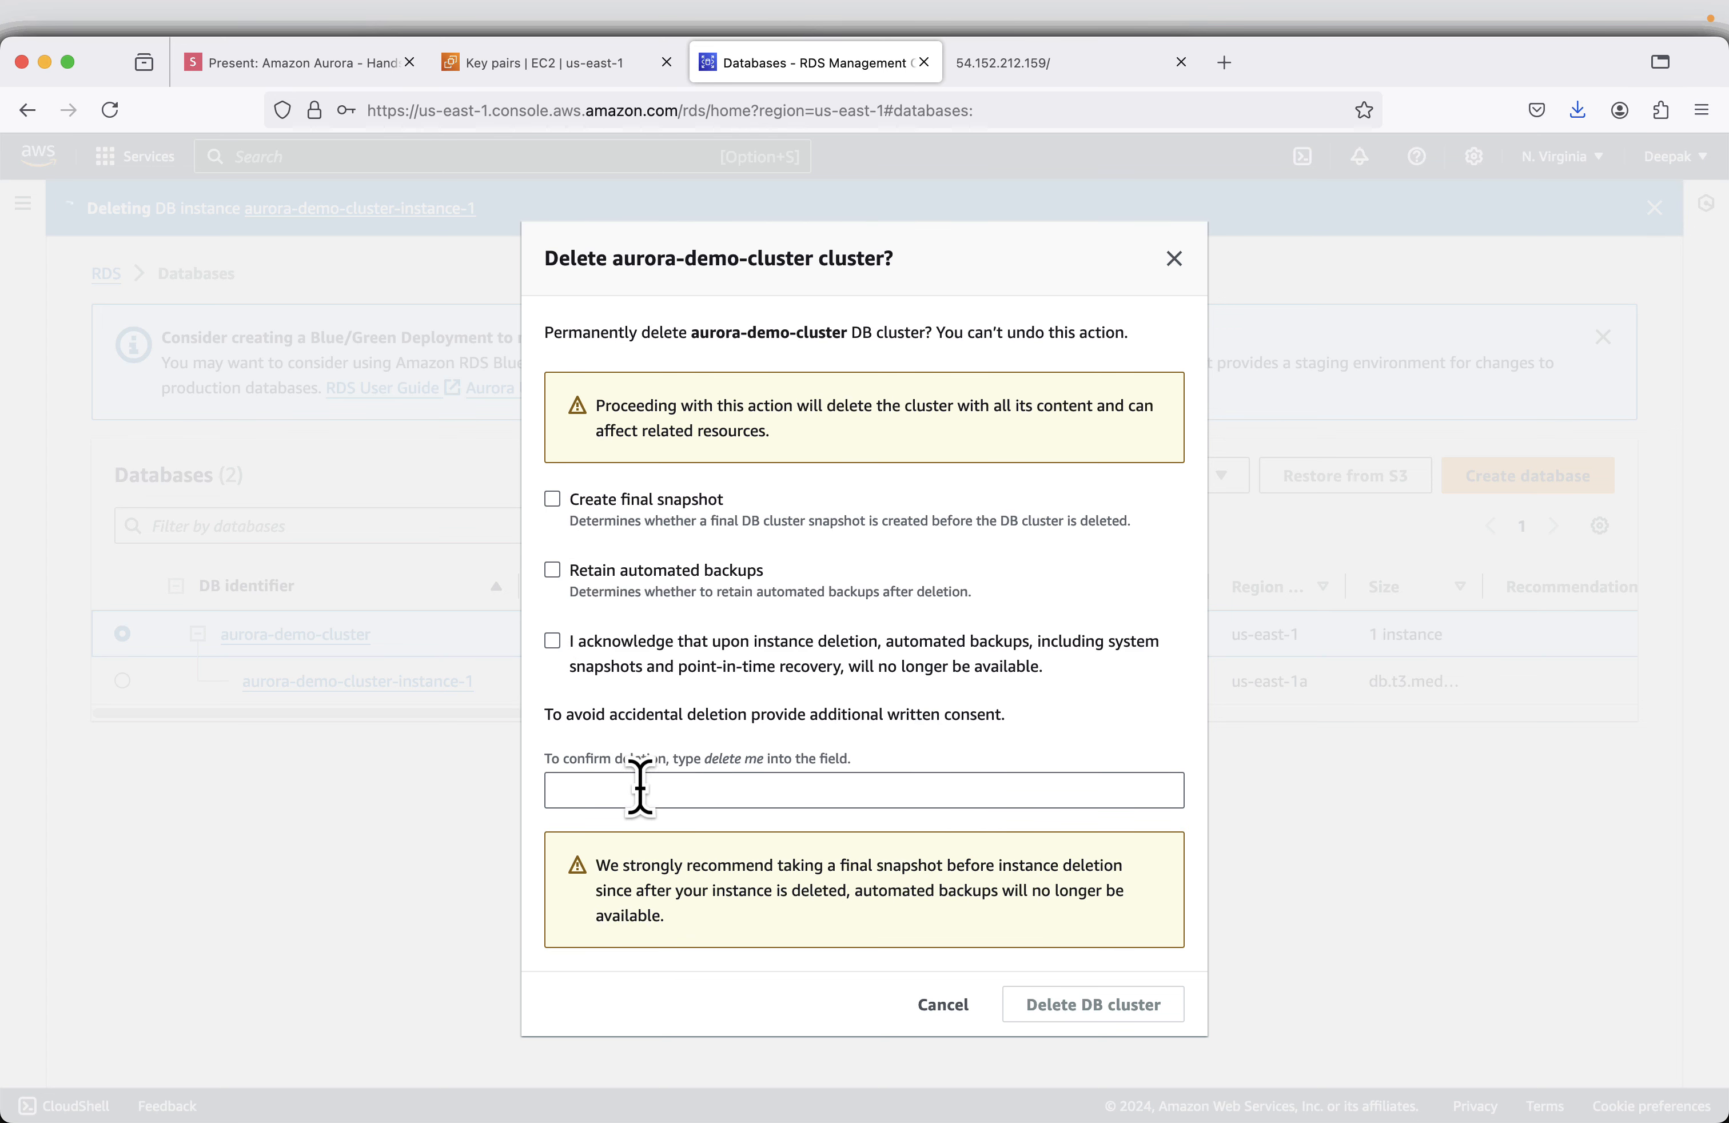
- Enter "delete me" as the written consent, acknowledge the loss of automated backups, and delete the DB cluster
right_click(749, 758)
click(772, 777)
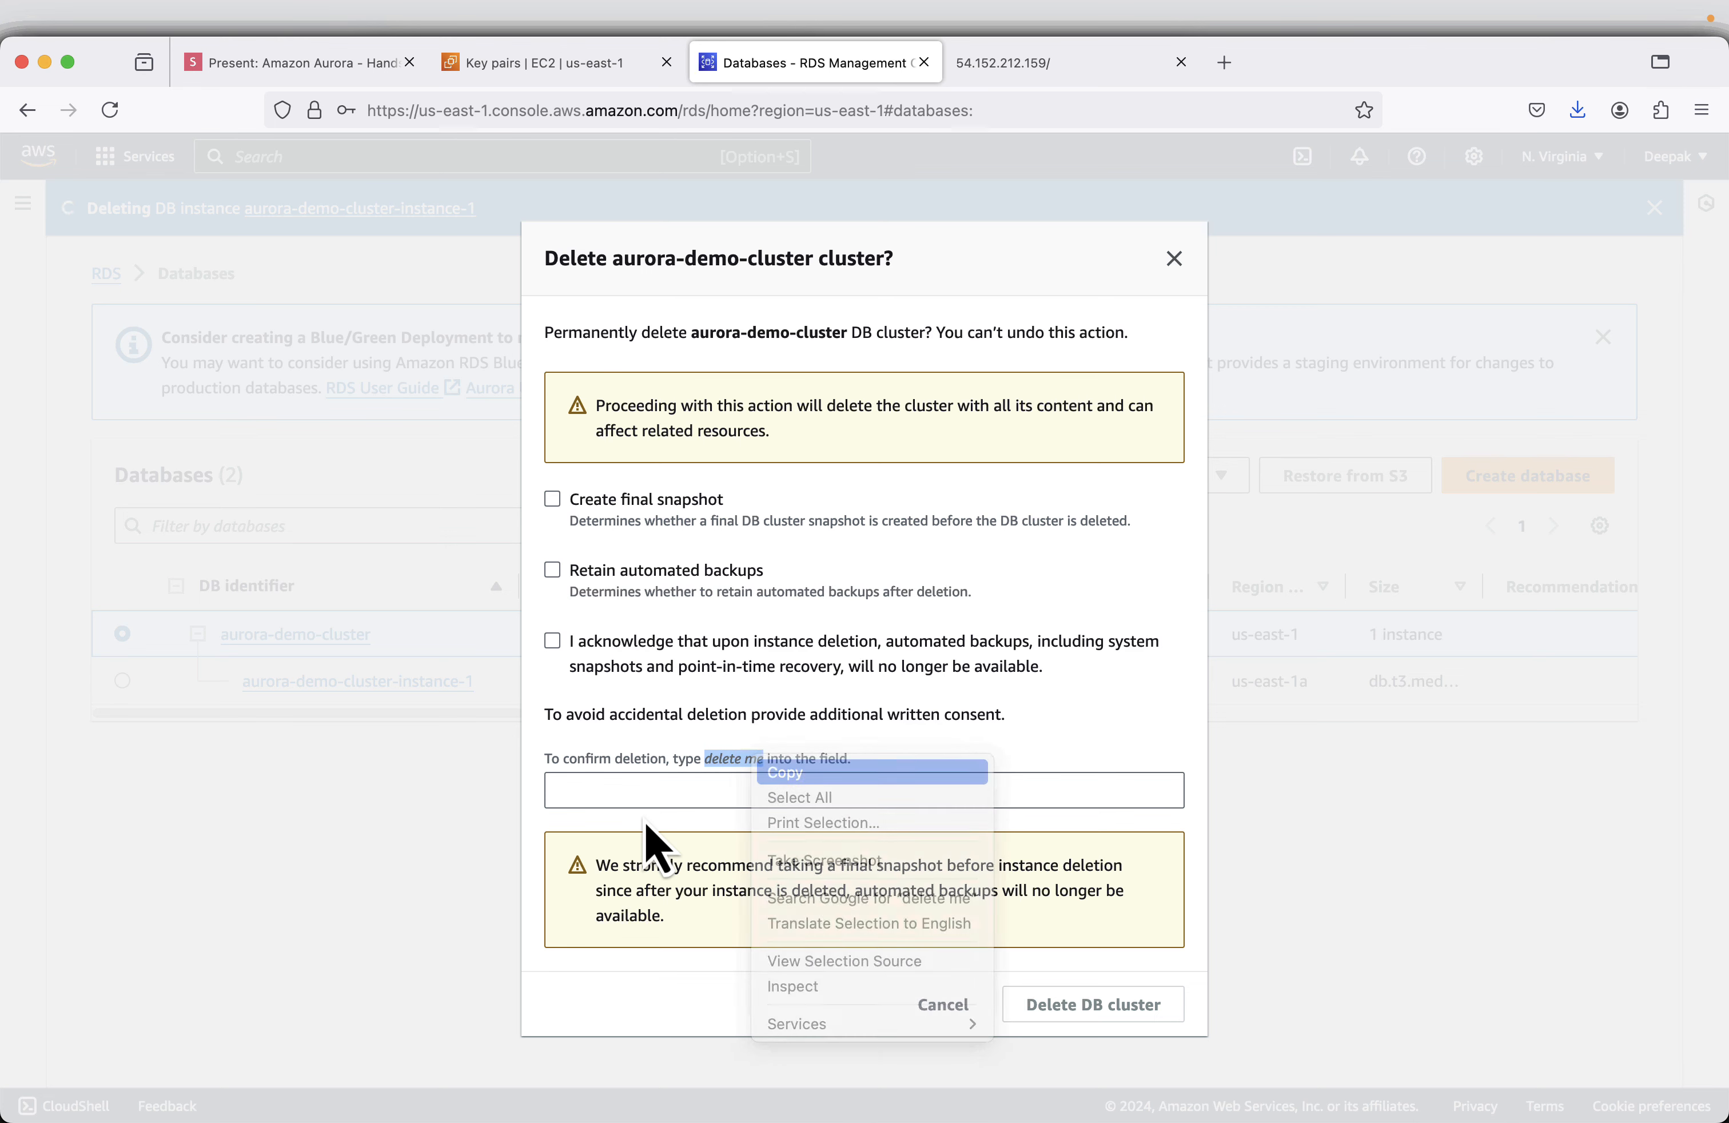
click(645, 790)
right_click(645, 791)
click(700, 924)
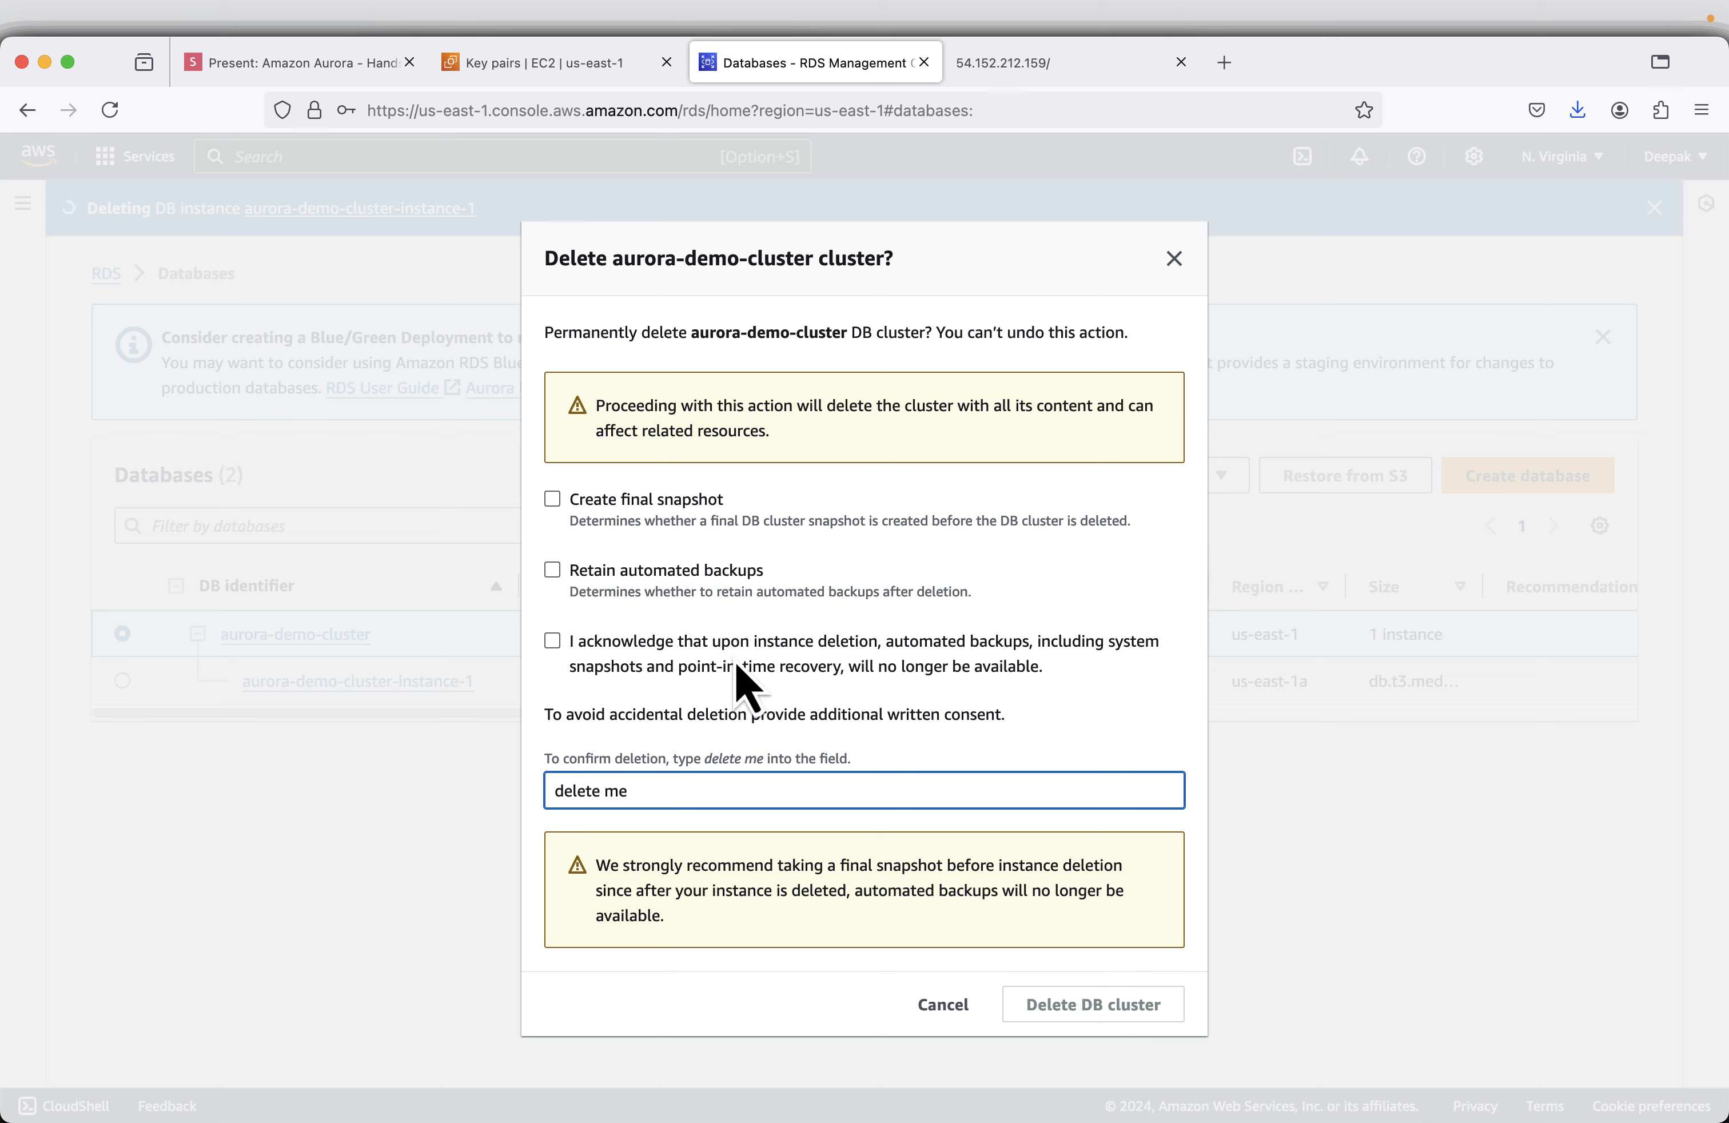
click(554, 644)
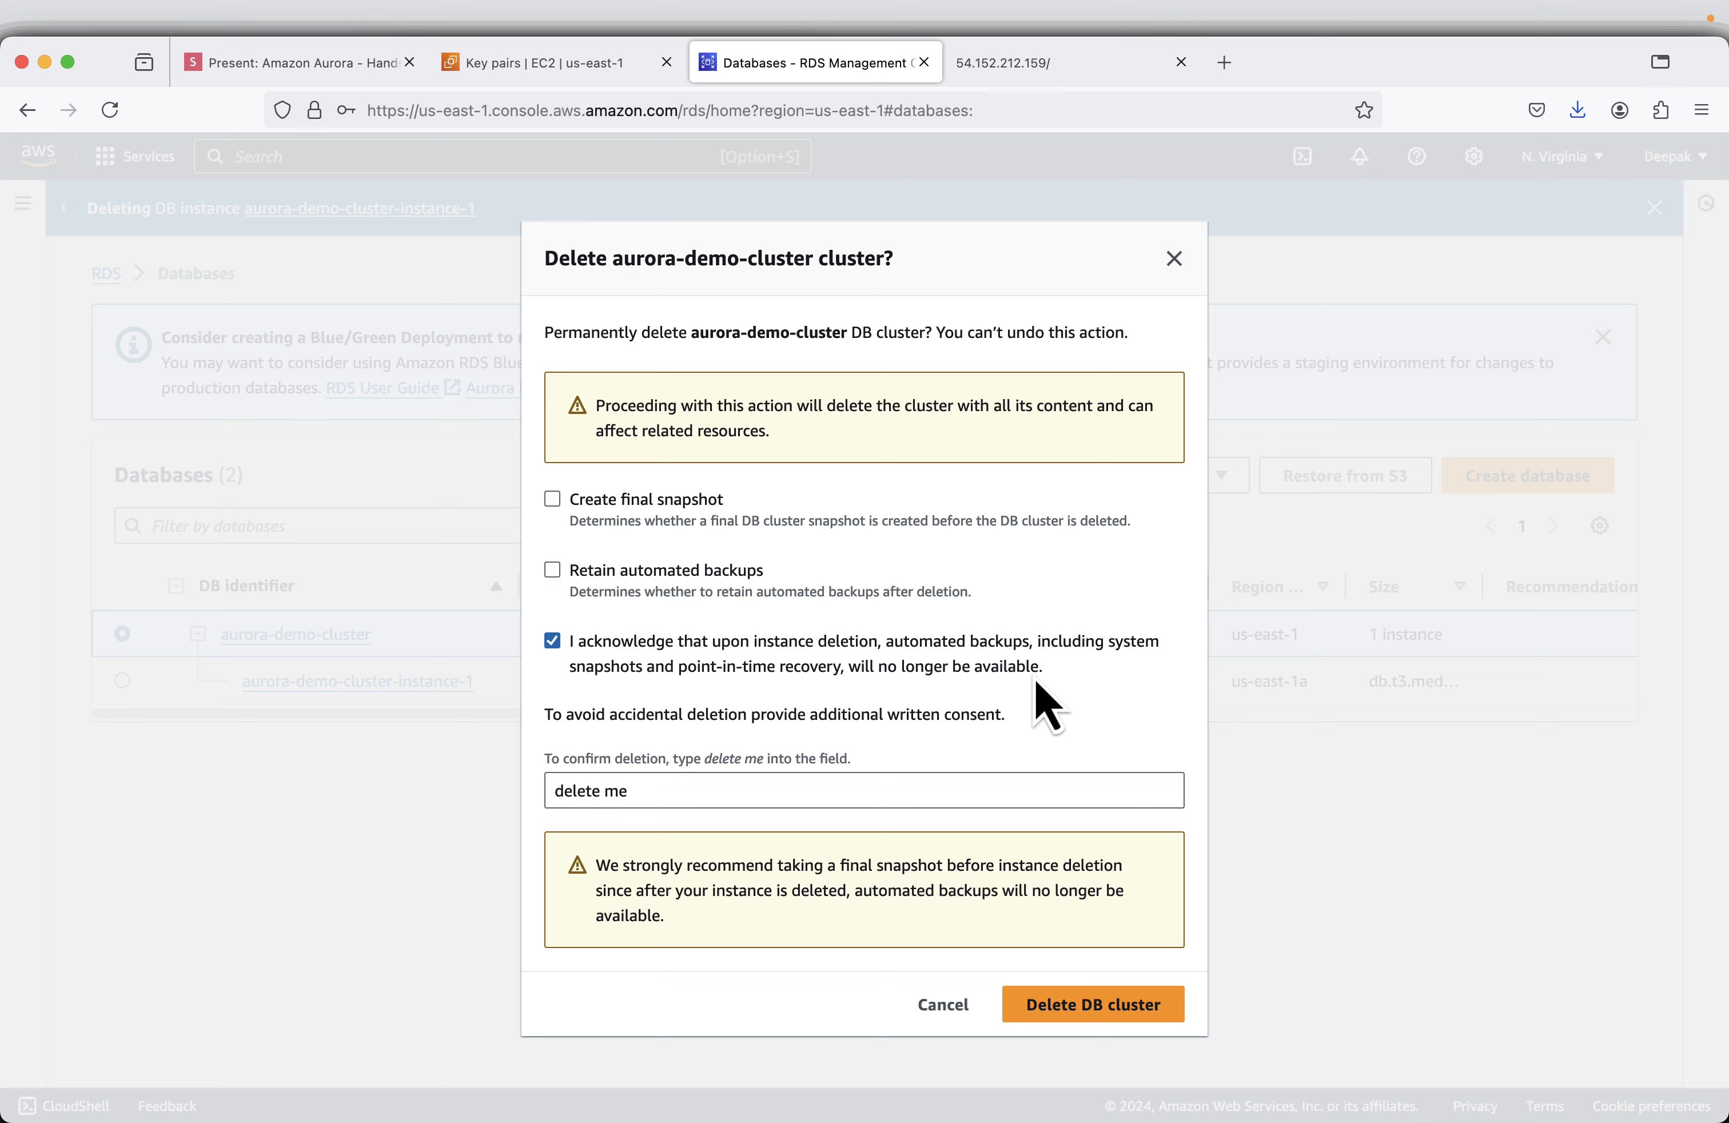
click(1077, 1012)
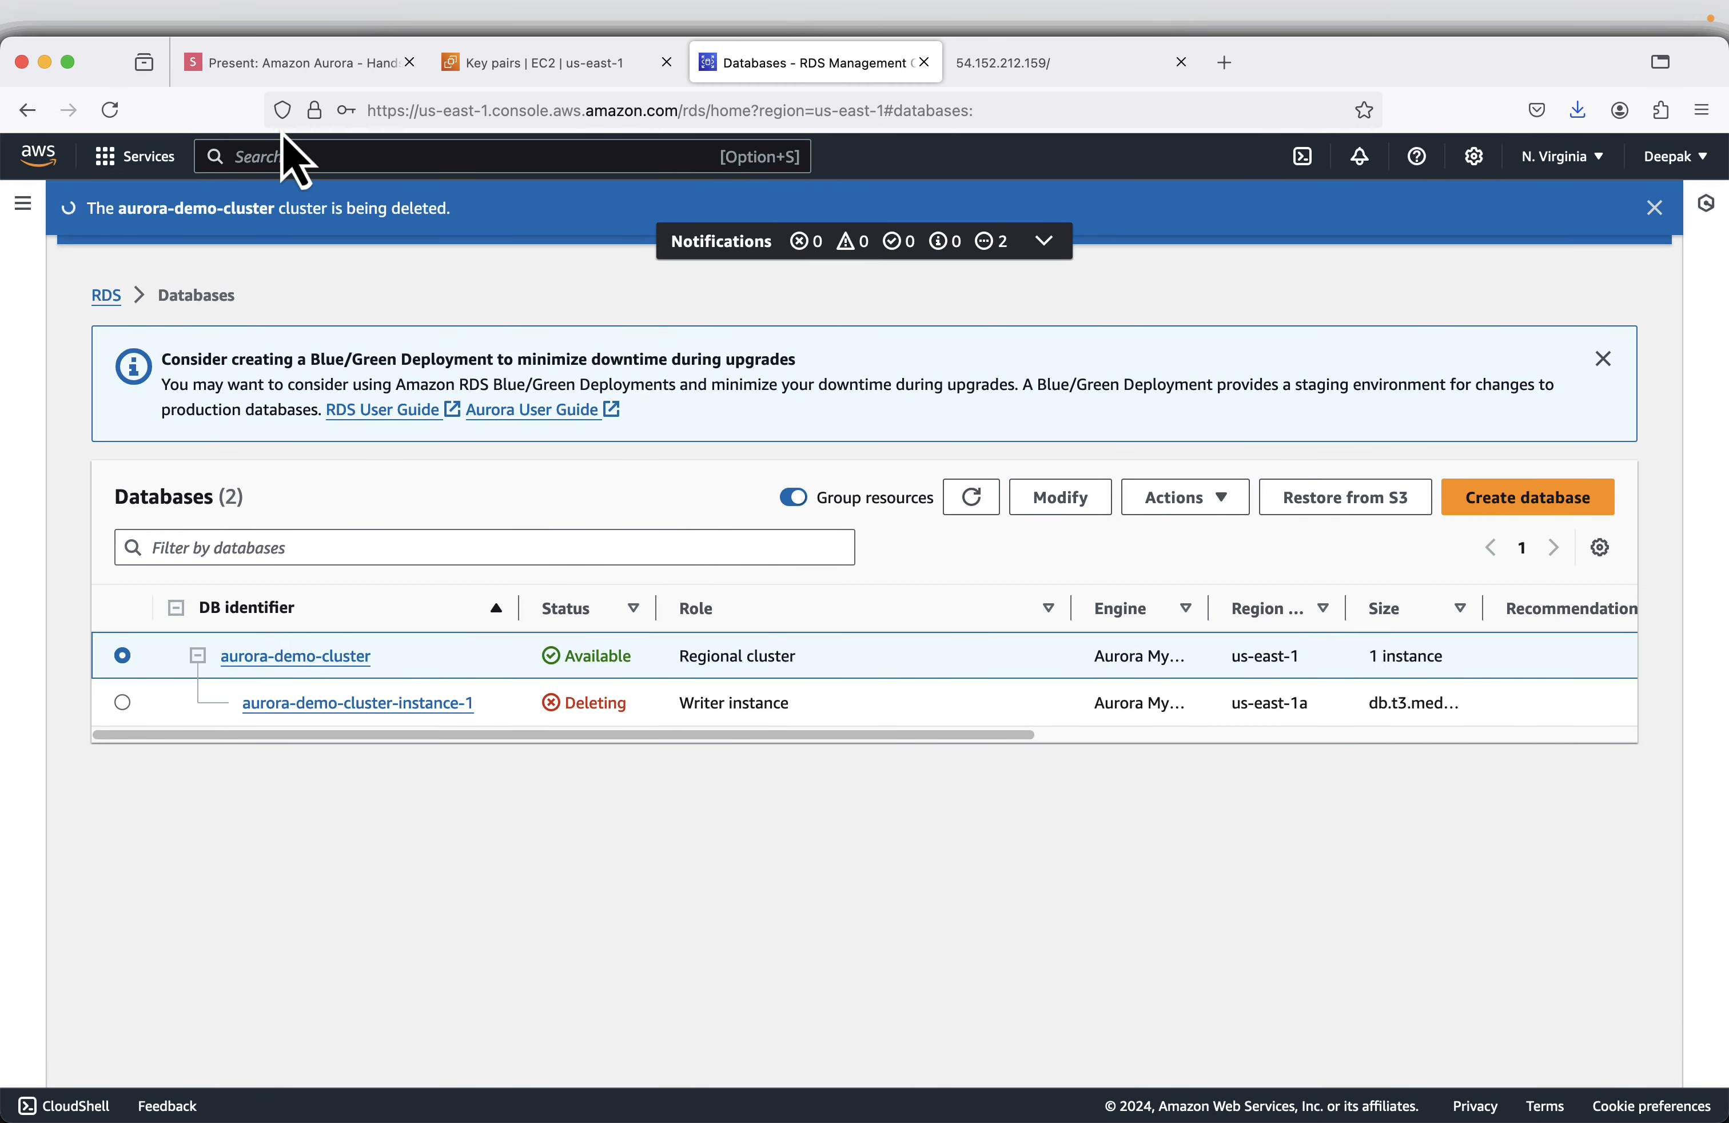
- Return to the Amazon Aurora slides and advance past the cluster deletion slide to the closing "Thanks for Watching" slide
click(286, 67)
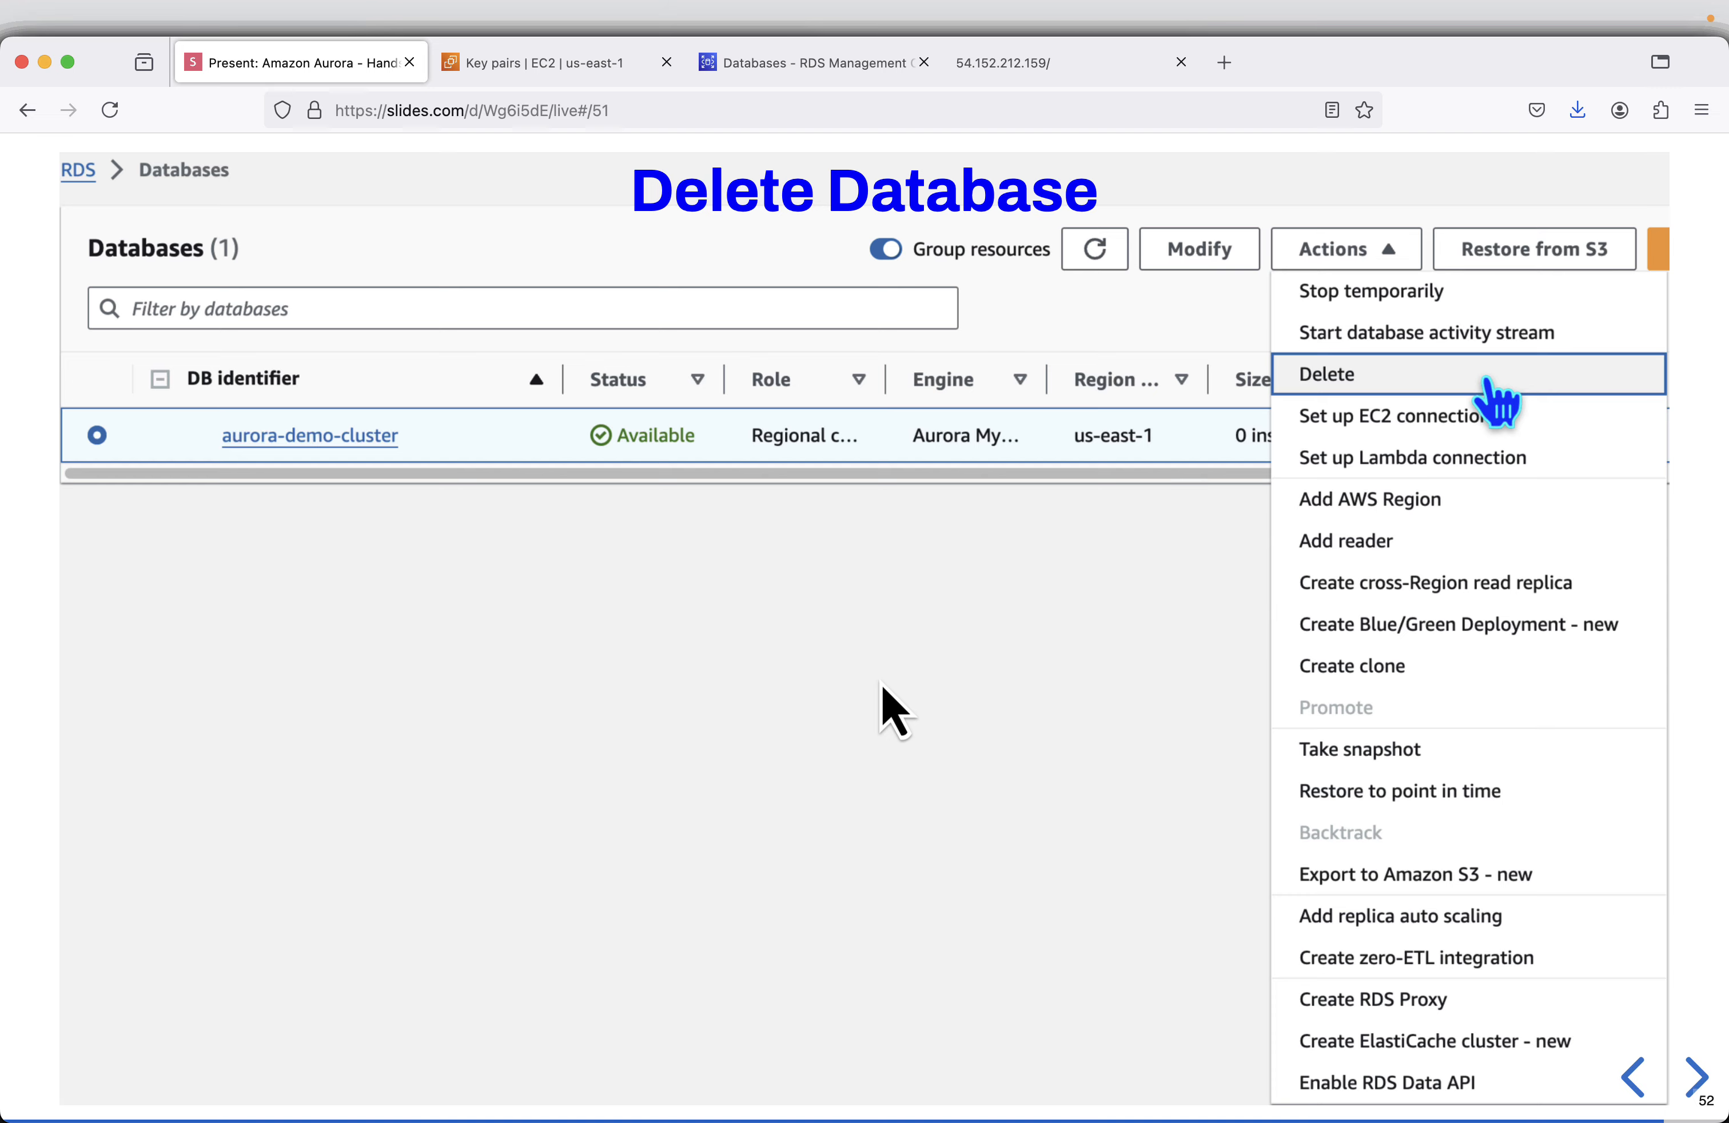
key(Right)
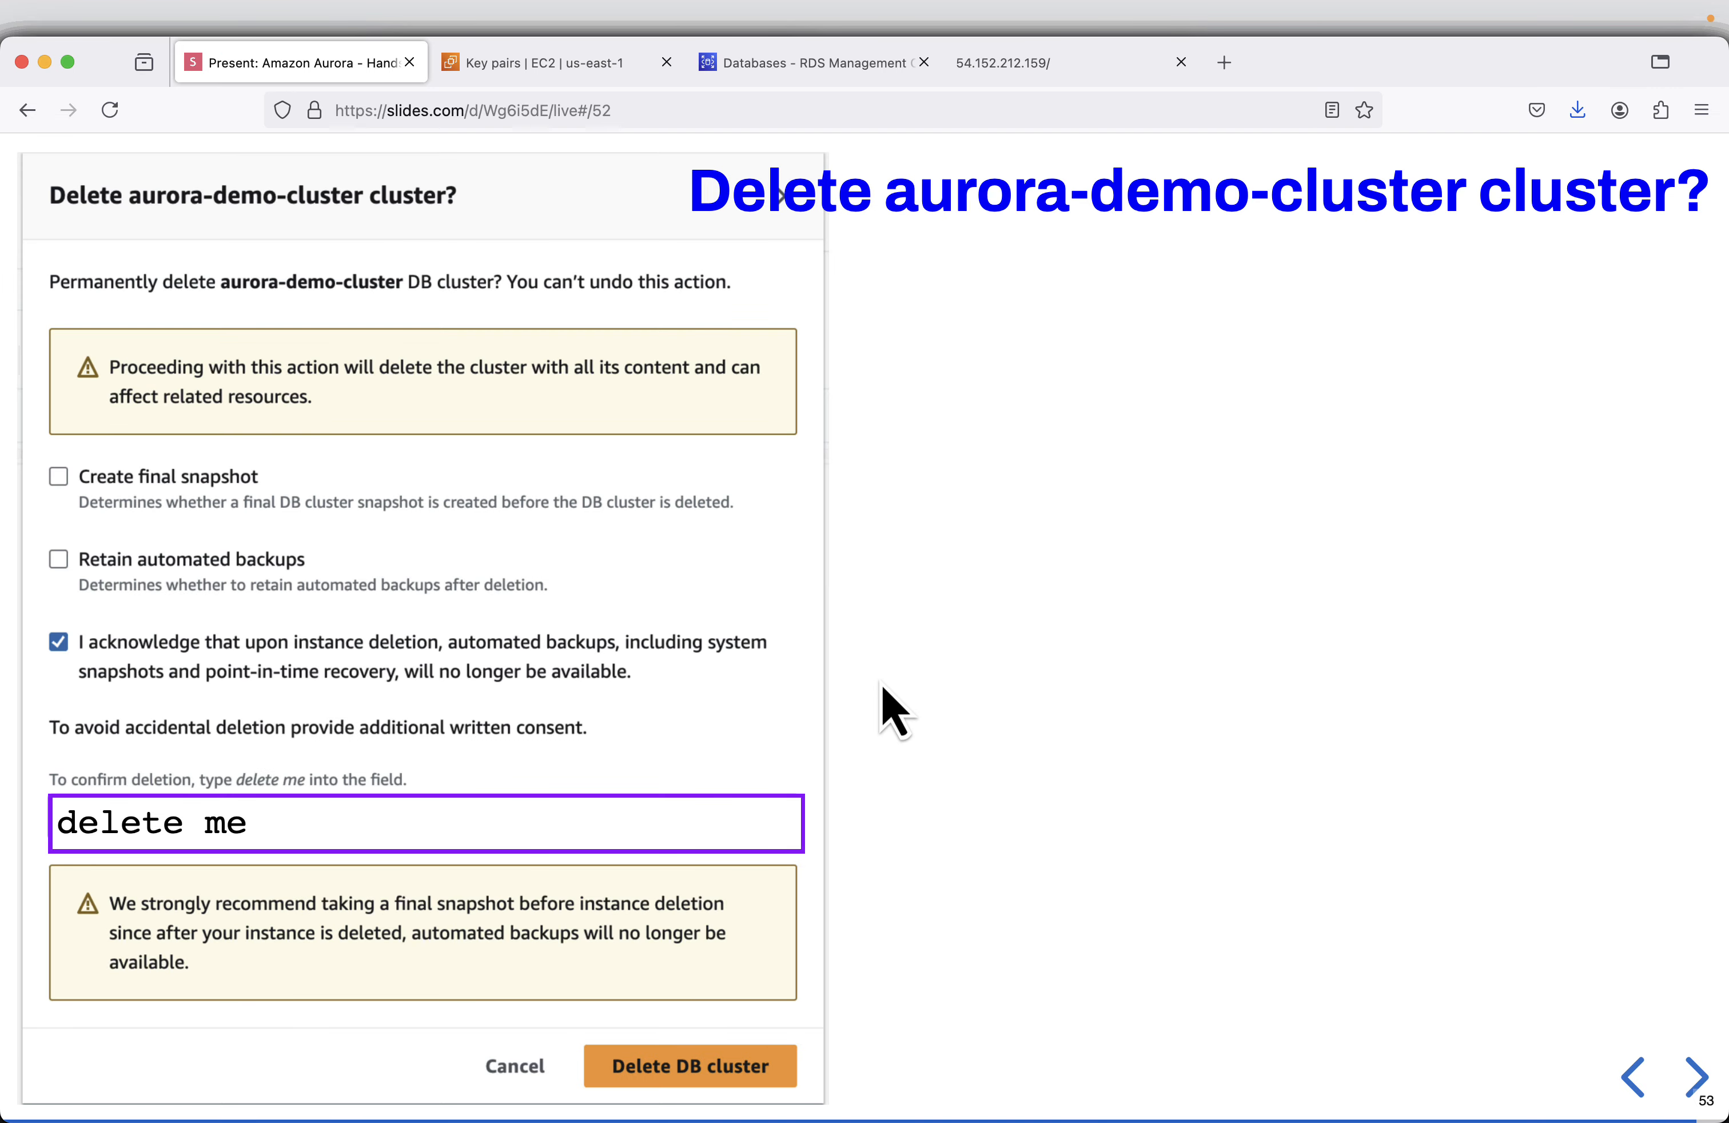
key(Right)
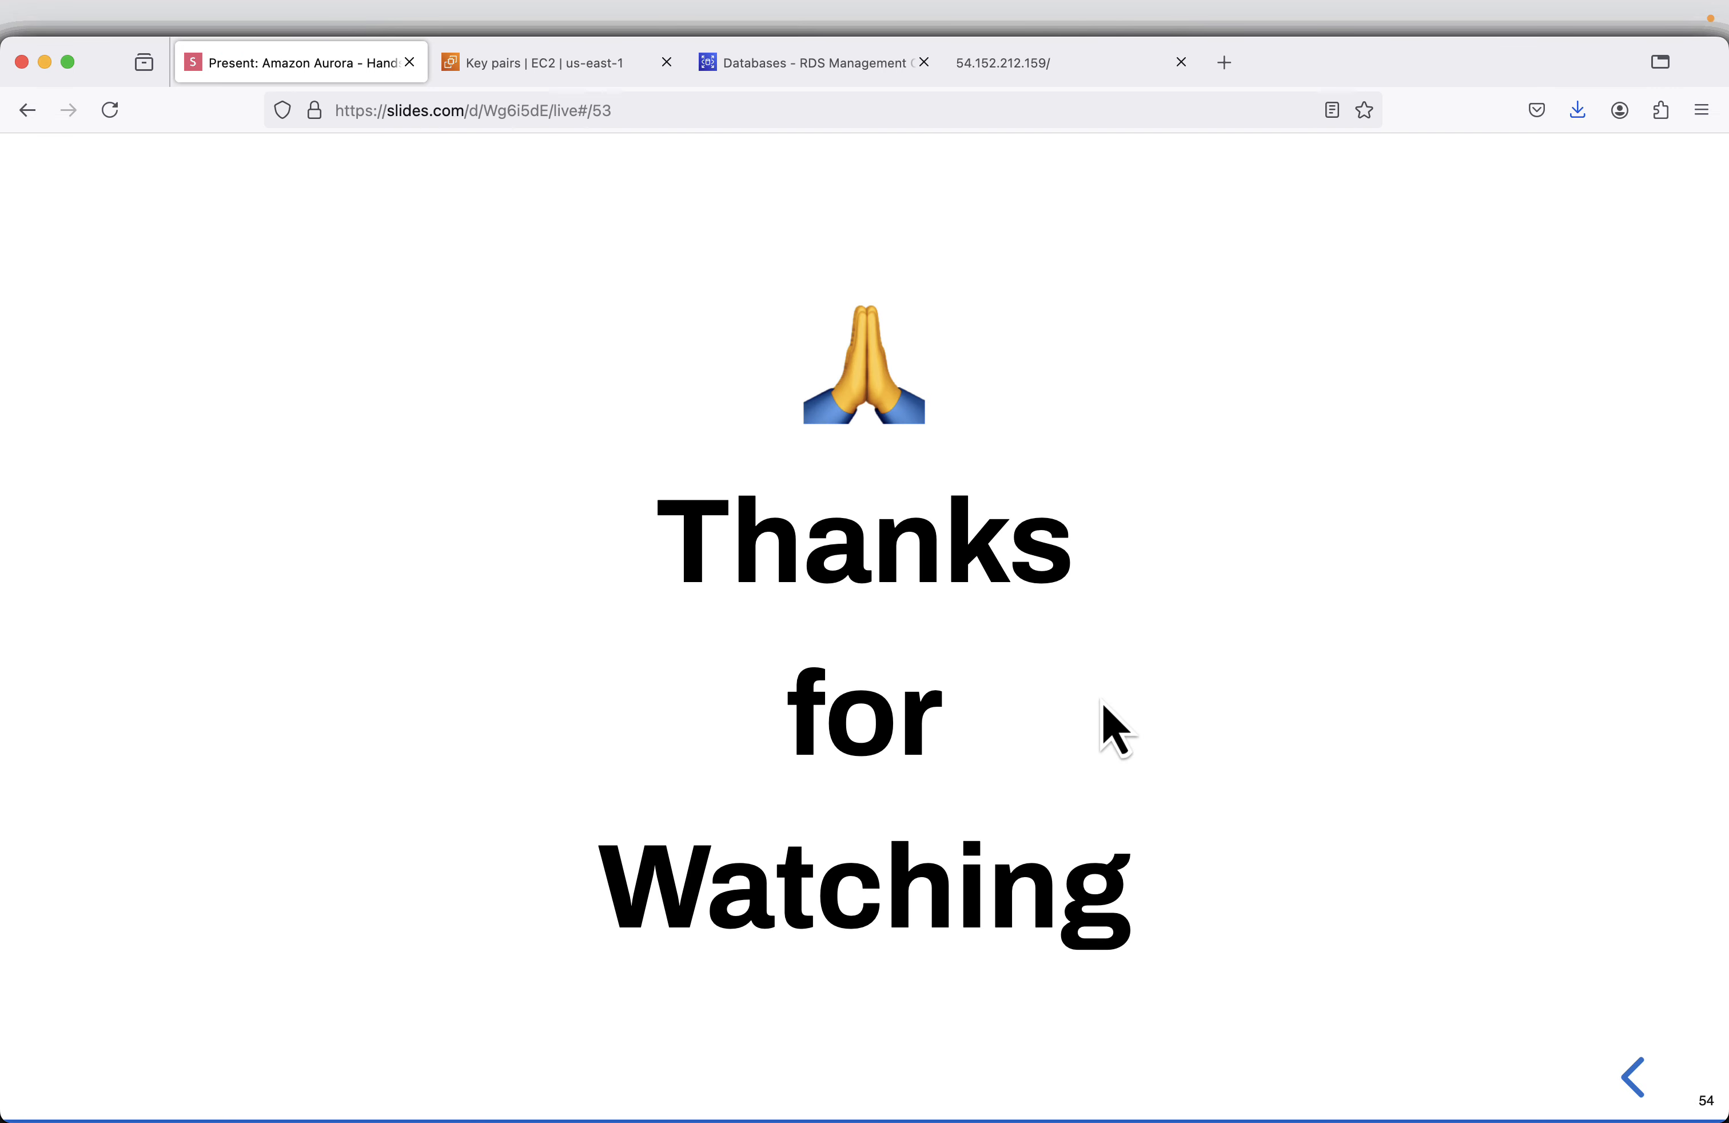